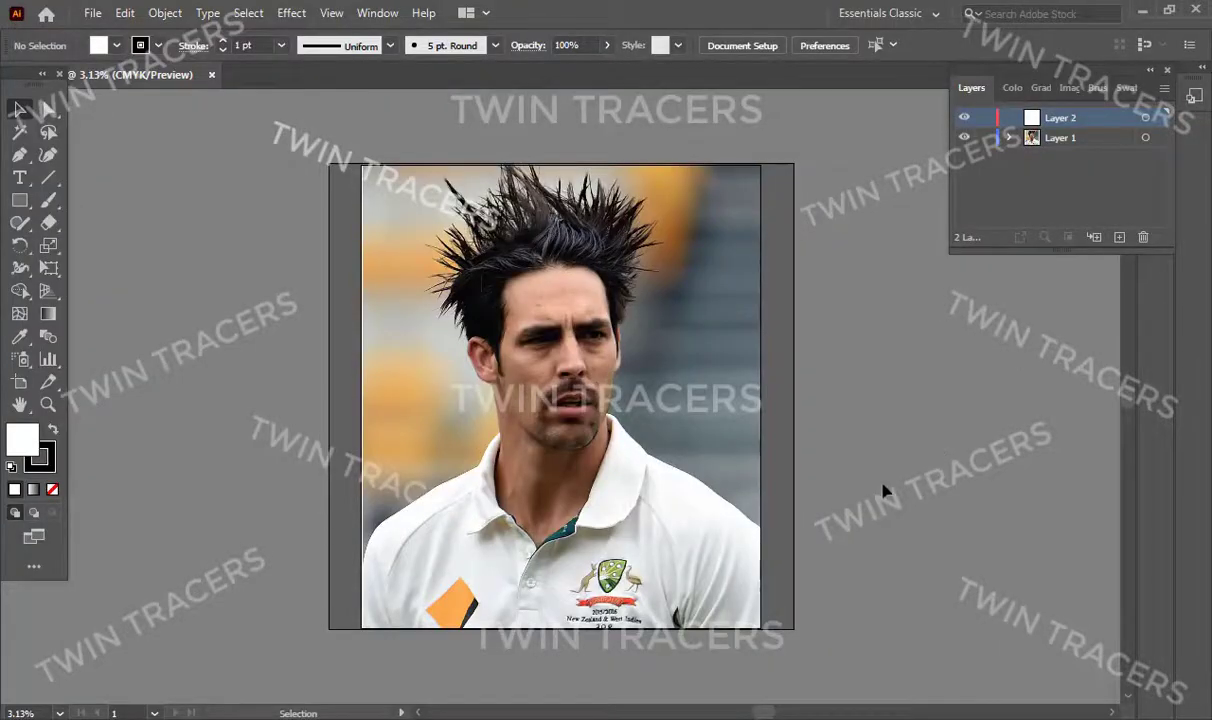
Step: Zoom in on the face and start an unfilled hair-edge path with a 20 pt stroke
key(z)
click(600, 411)
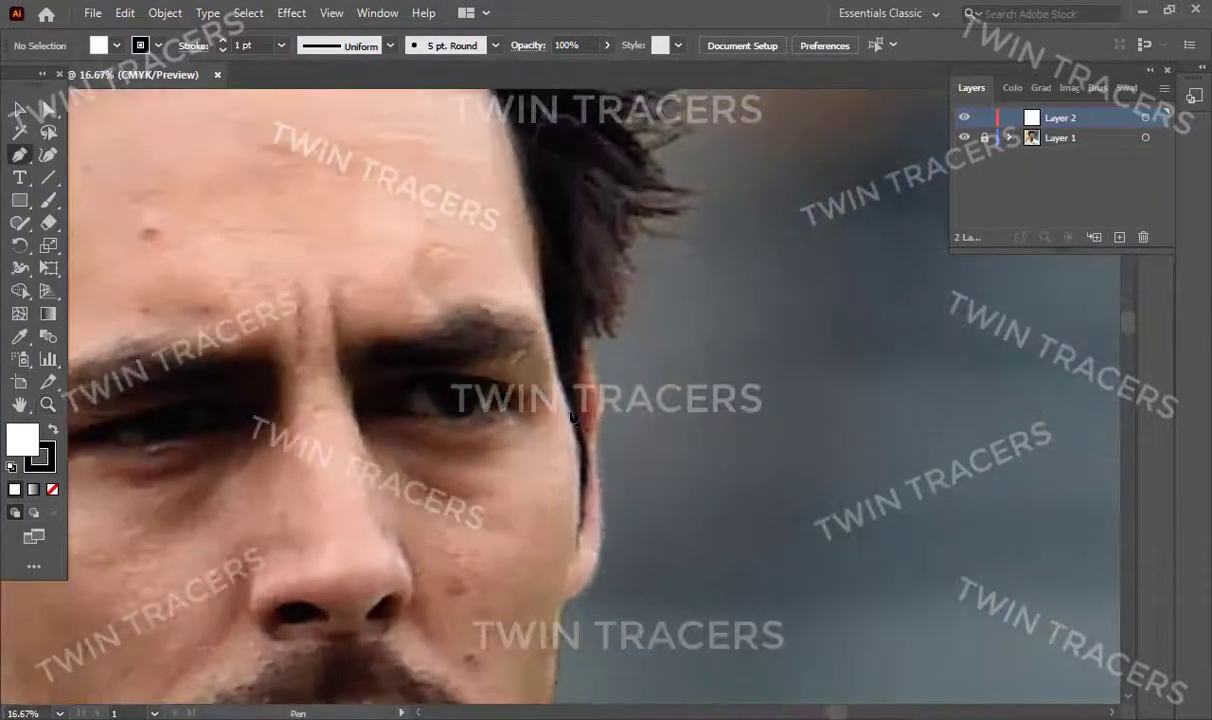
click(577, 385)
click(52, 490)
drag(588, 344, 603, 346)
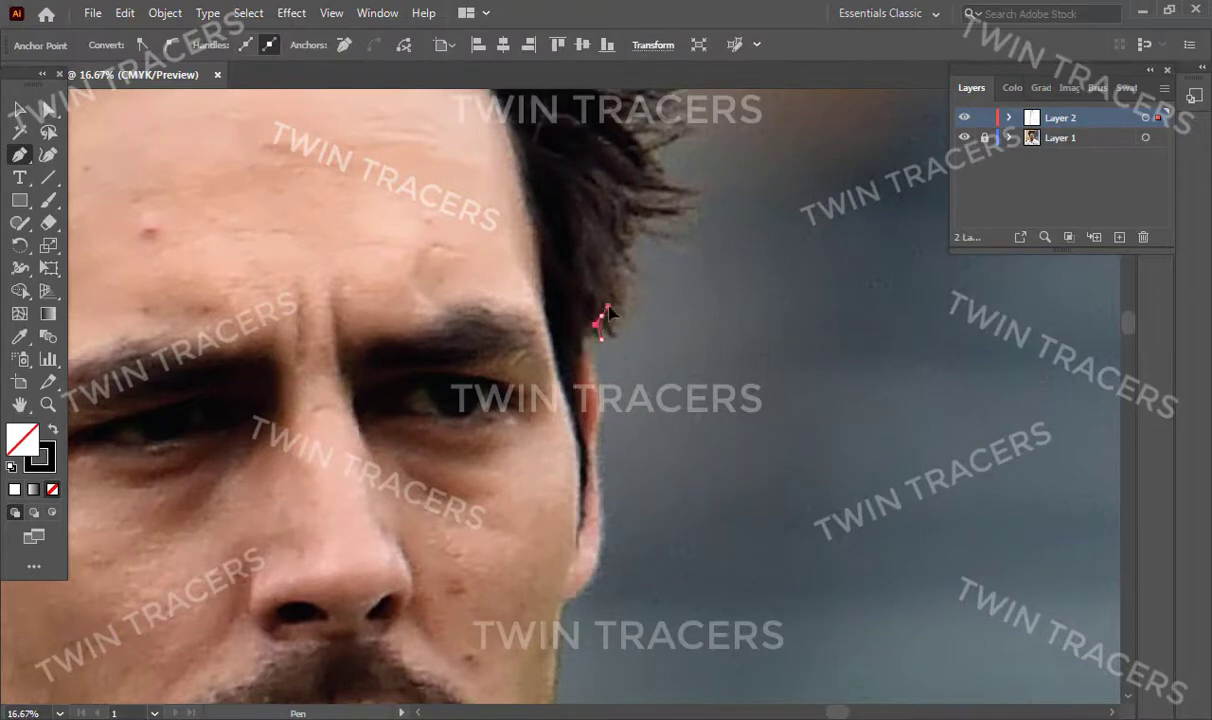
key(v)
click(281, 45)
click(300, 341)
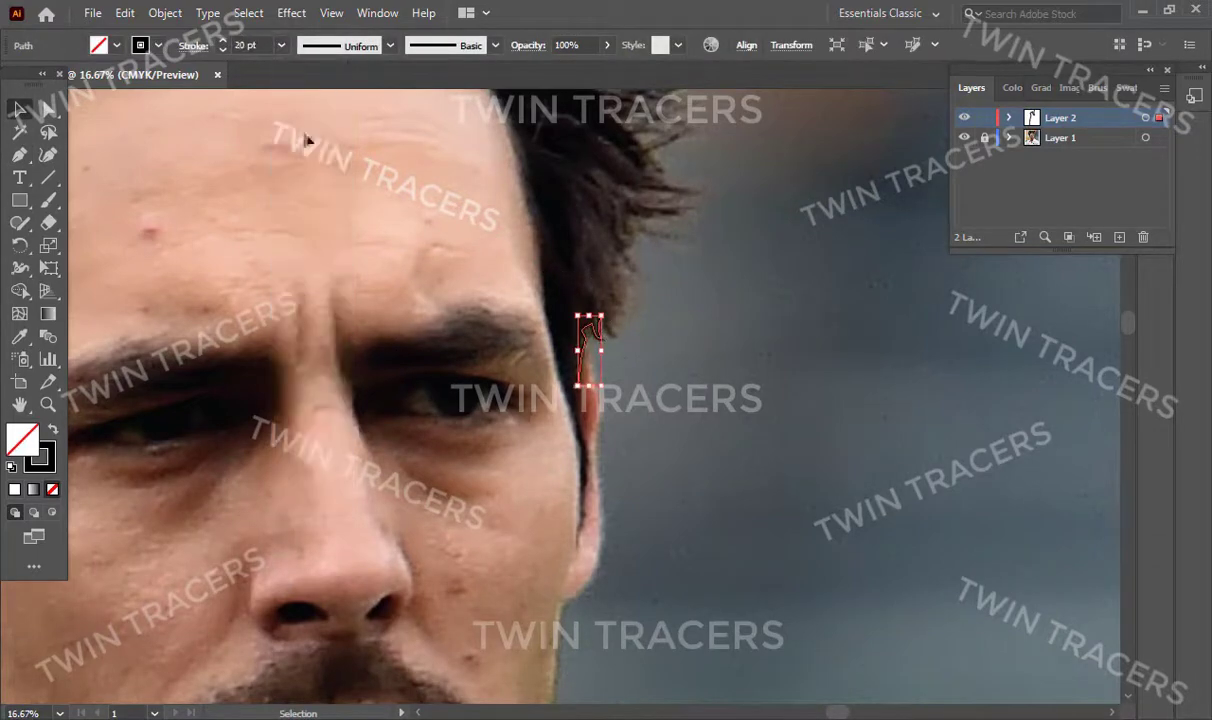
Step: Trace curved anchors along the hair strands beside the right temple
key(p)
drag(604, 340, 616, 339)
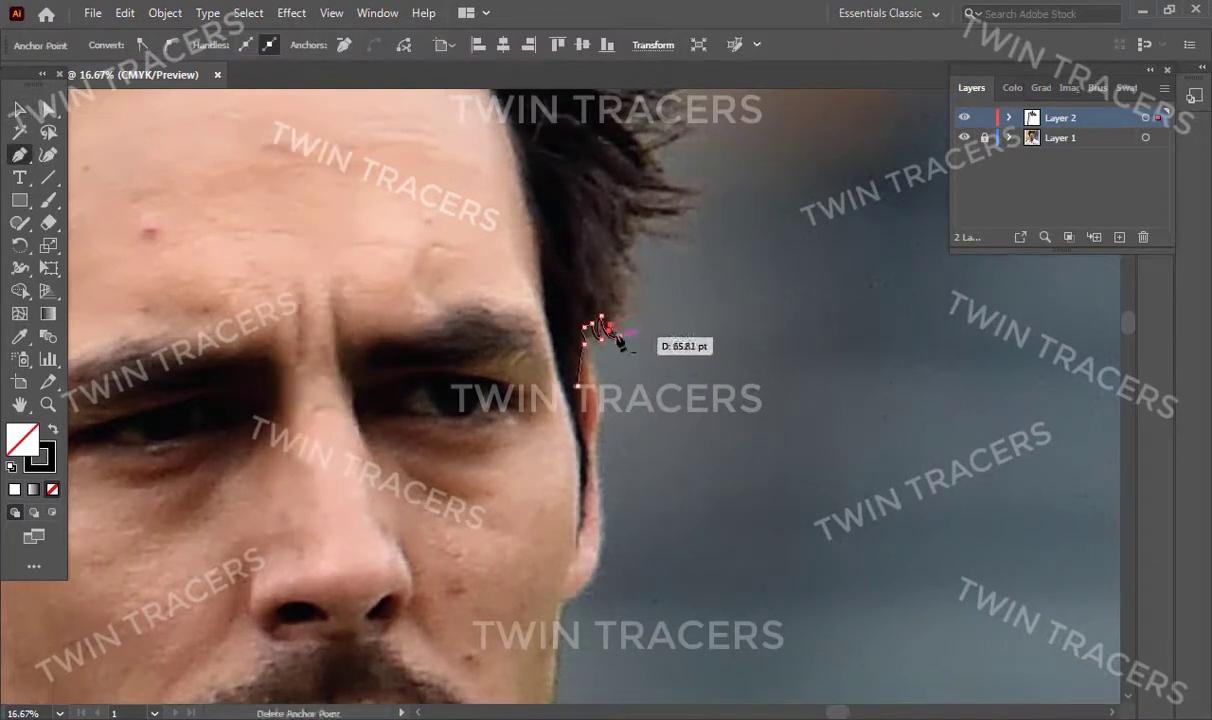
key(ctrl+plus)
click(519, 424)
click(500, 328)
drag(548, 380, 550, 380)
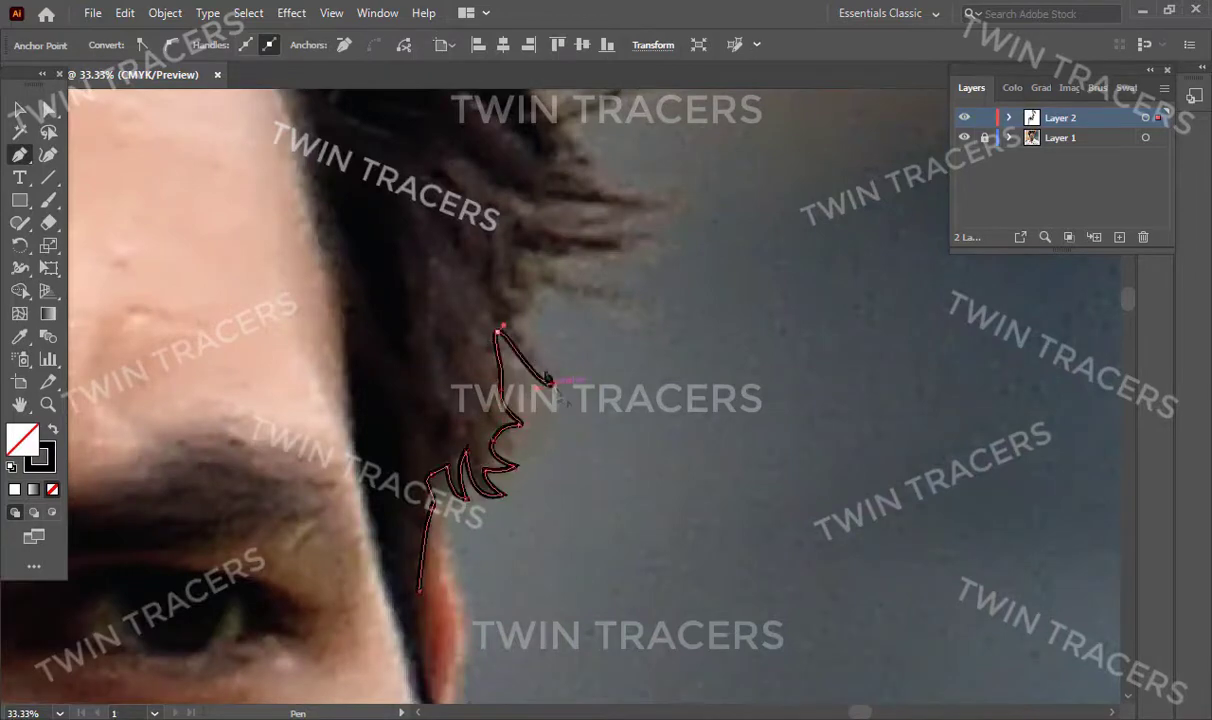
key(ctrl+minus)
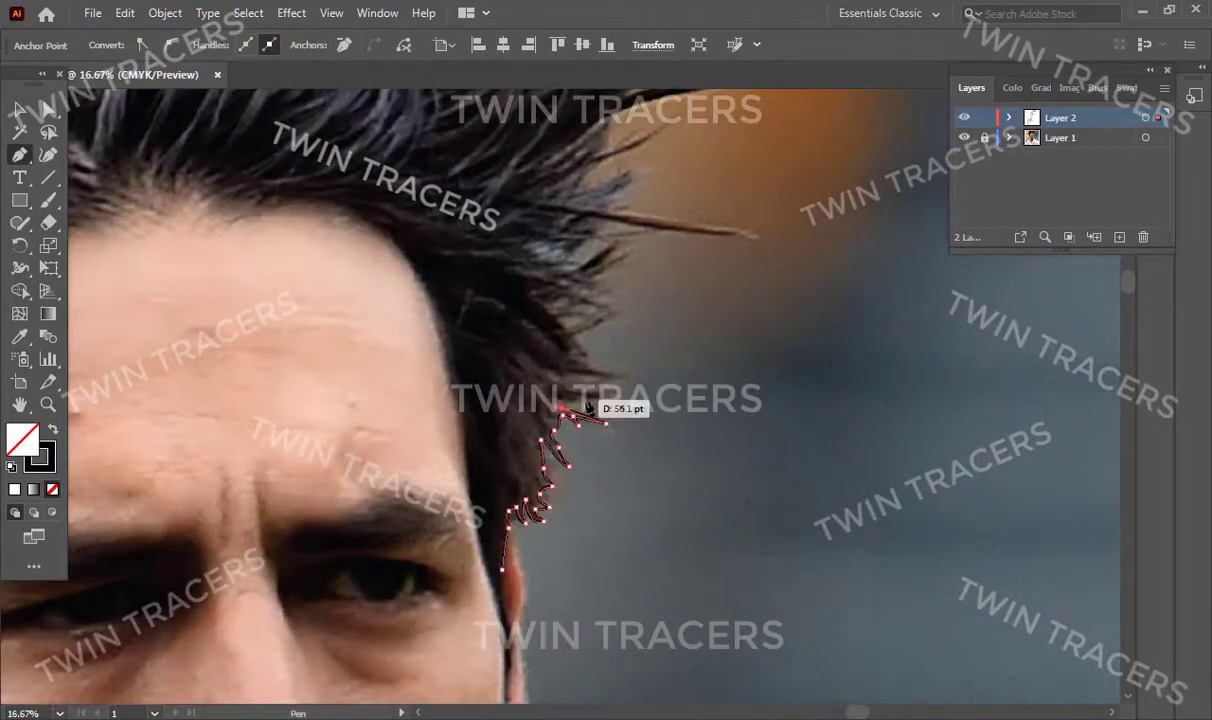
Step: Extend the hair outline up the strands above the right temple to a long strand tip
mouse_move(566, 390)
mouse_down()
mouse_move(610, 393)
mouse_move(577, 335)
mouse_up()
click(628, 388)
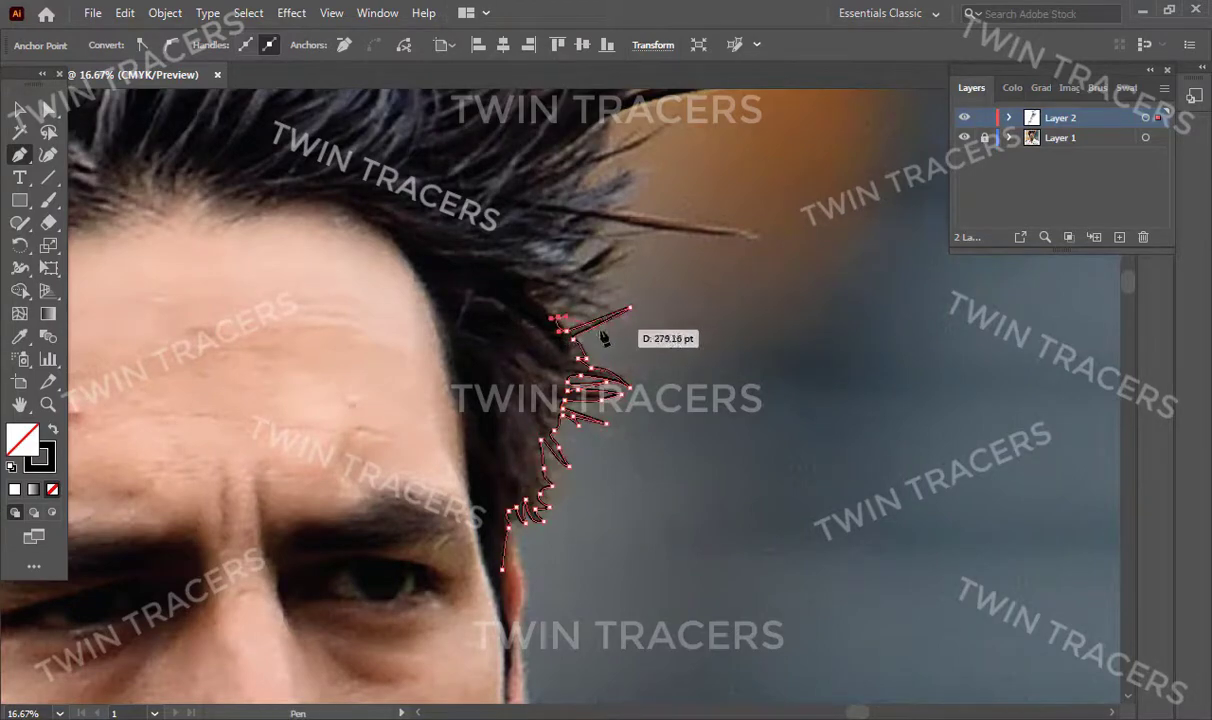
drag(628, 287, 591, 292)
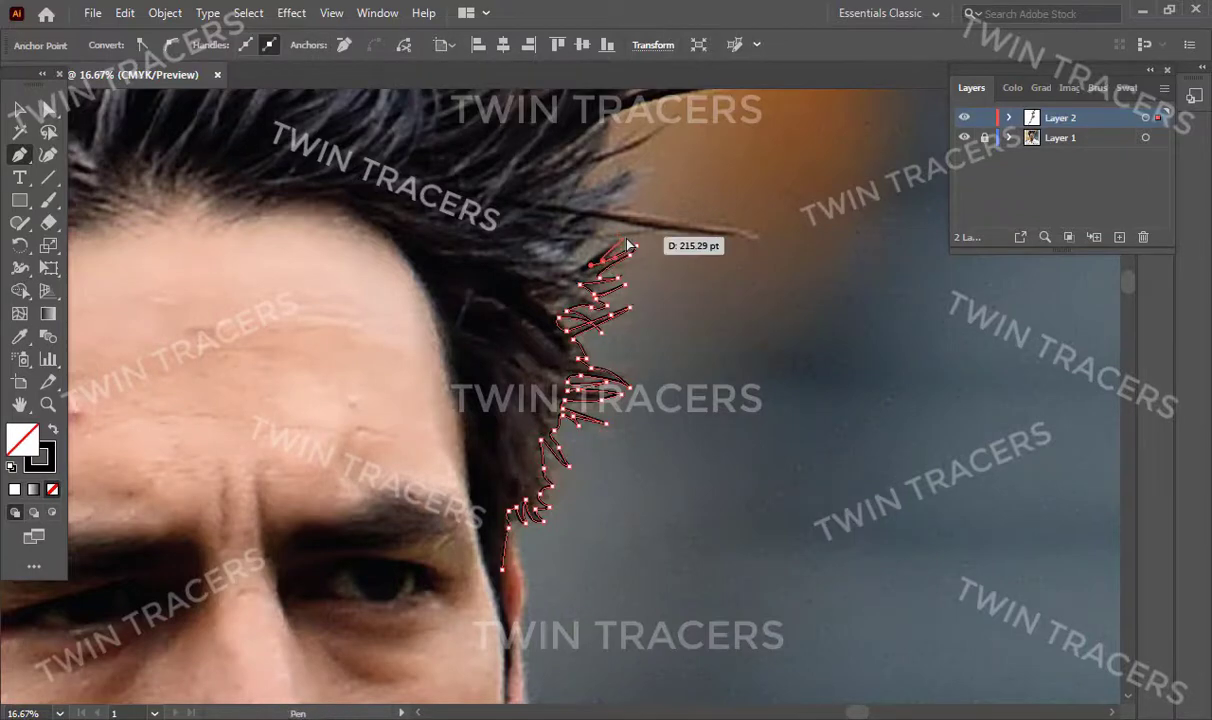
drag(628, 243, 582, 268)
drag(664, 231, 590, 238)
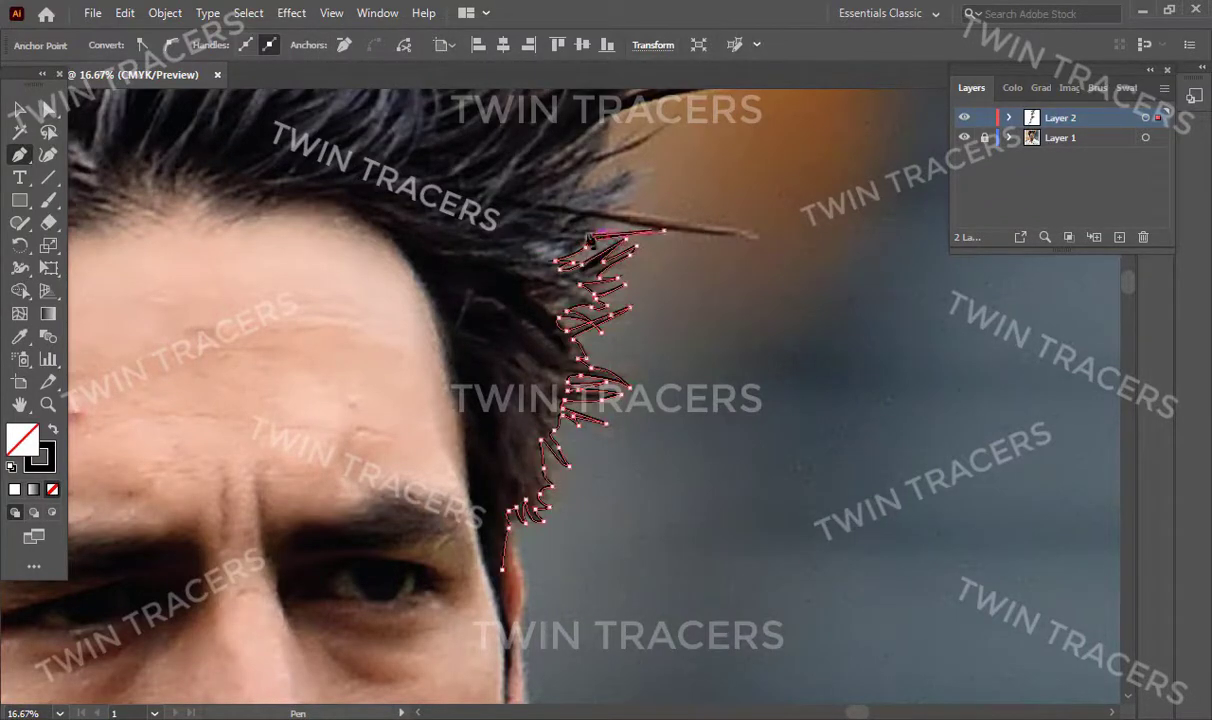
mouse_move(758, 238)
mouse_down()
mouse_move(632, 205)
mouse_move(636, 175)
mouse_up()
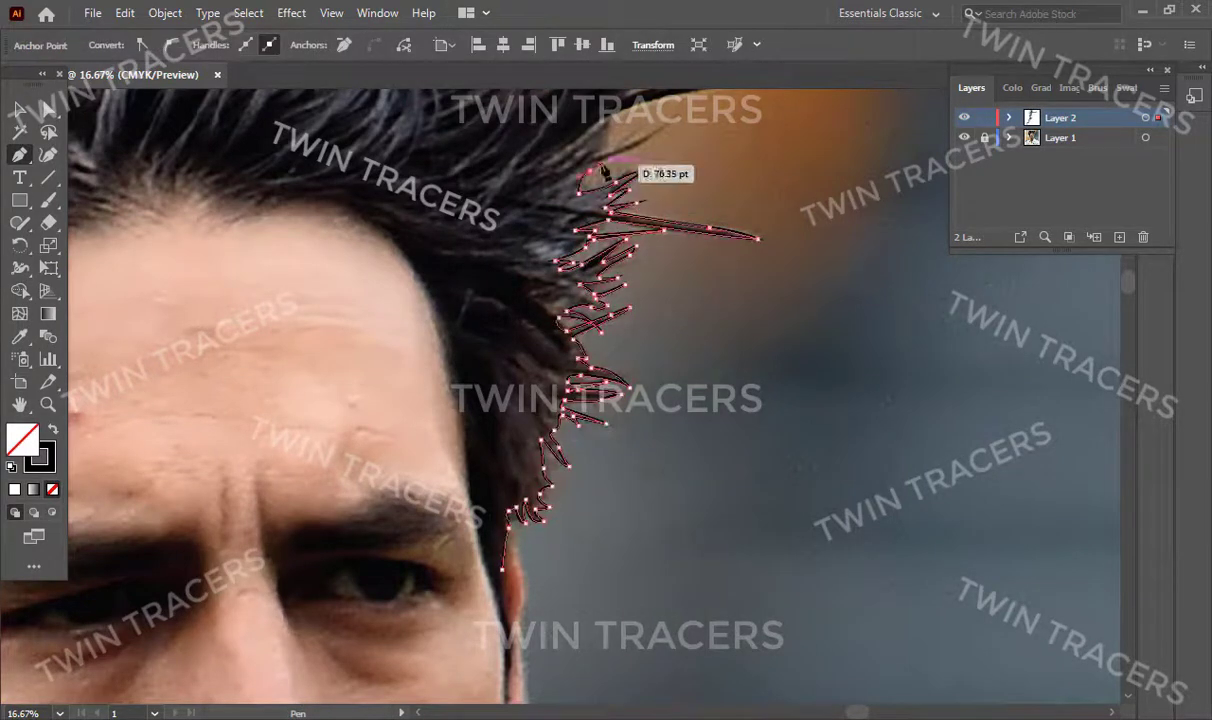
scroll(636, 175, up, 2)
Step: Curve the outline around the next long strand tips jutting into the background, zoomed to 33.33%
drag(664, 218, 600, 260)
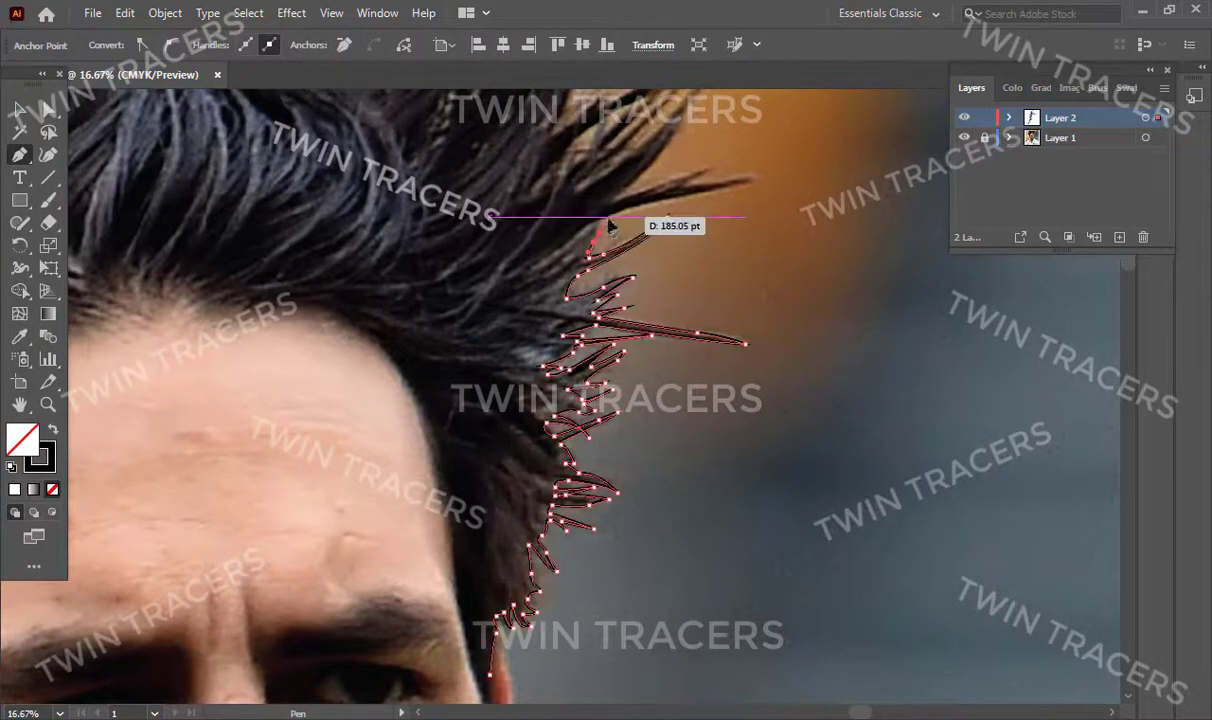
mouse_move(760, 176)
mouse_down()
mouse_move(690, 195)
mouse_move(663, 184)
mouse_up()
scroll(663, 184, up, 3)
mouse_move(632, 302)
mouse_down()
mouse_move(598, 338)
mouse_move(656, 281)
mouse_up()
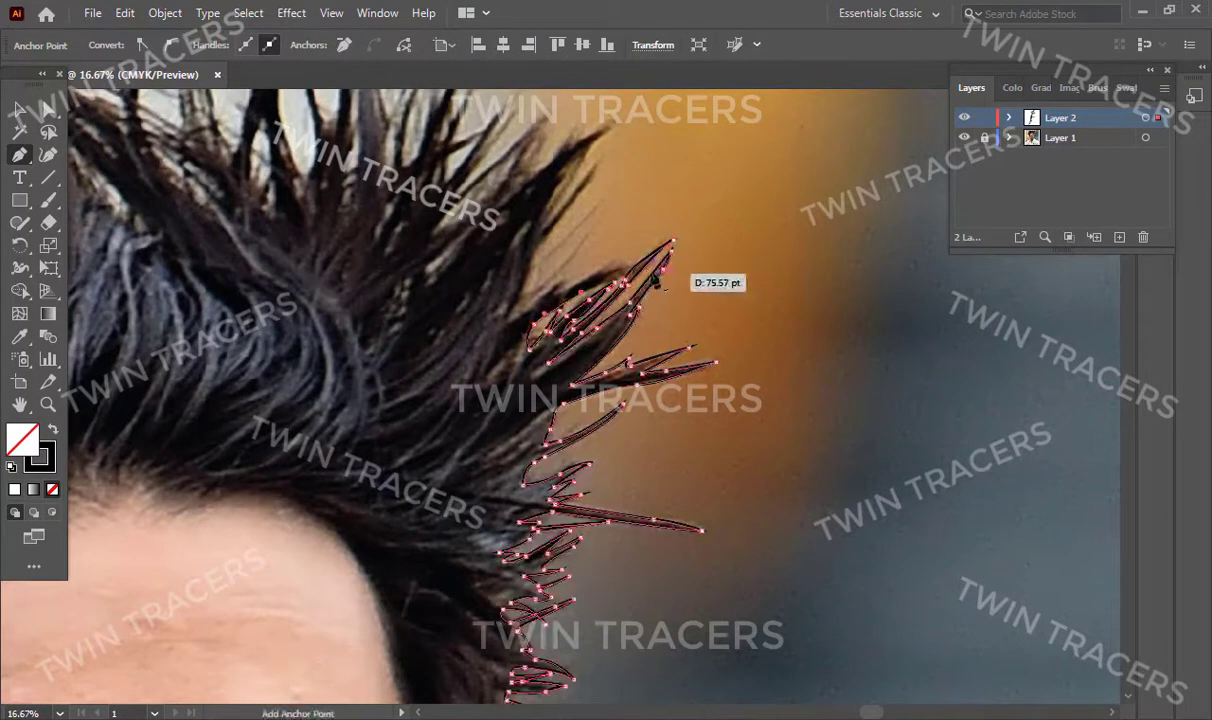
scroll(673, 280, up, 2)
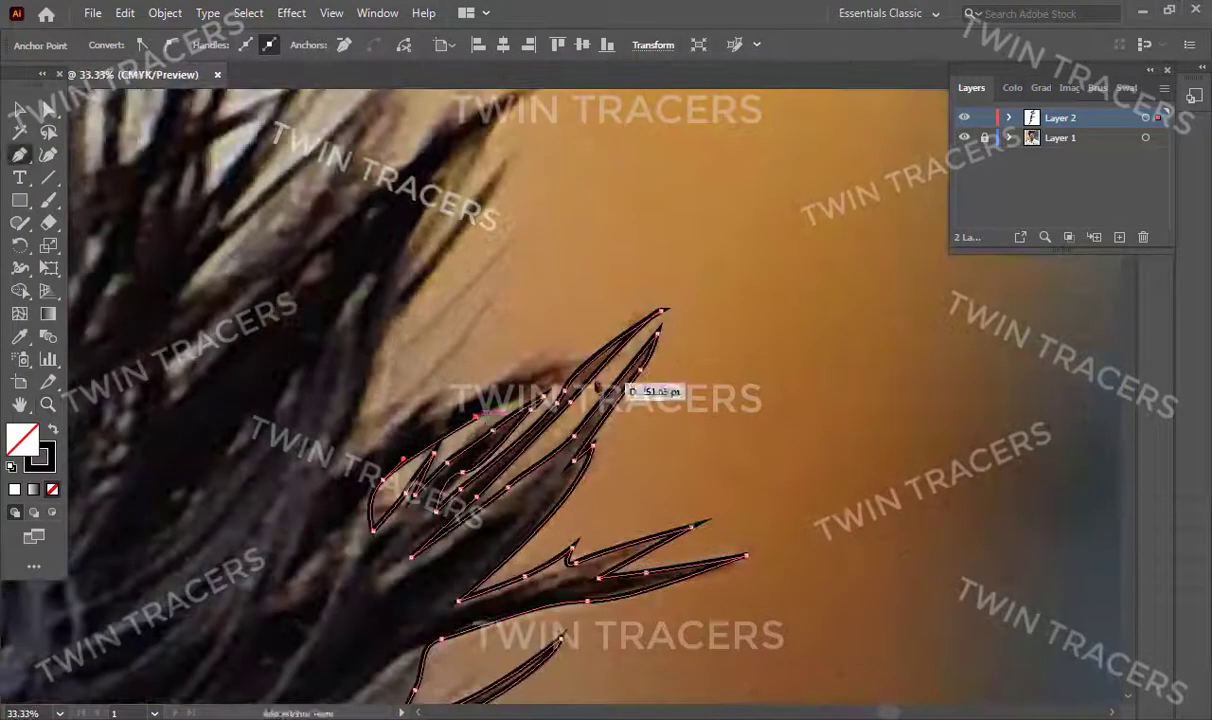
click(510, 275)
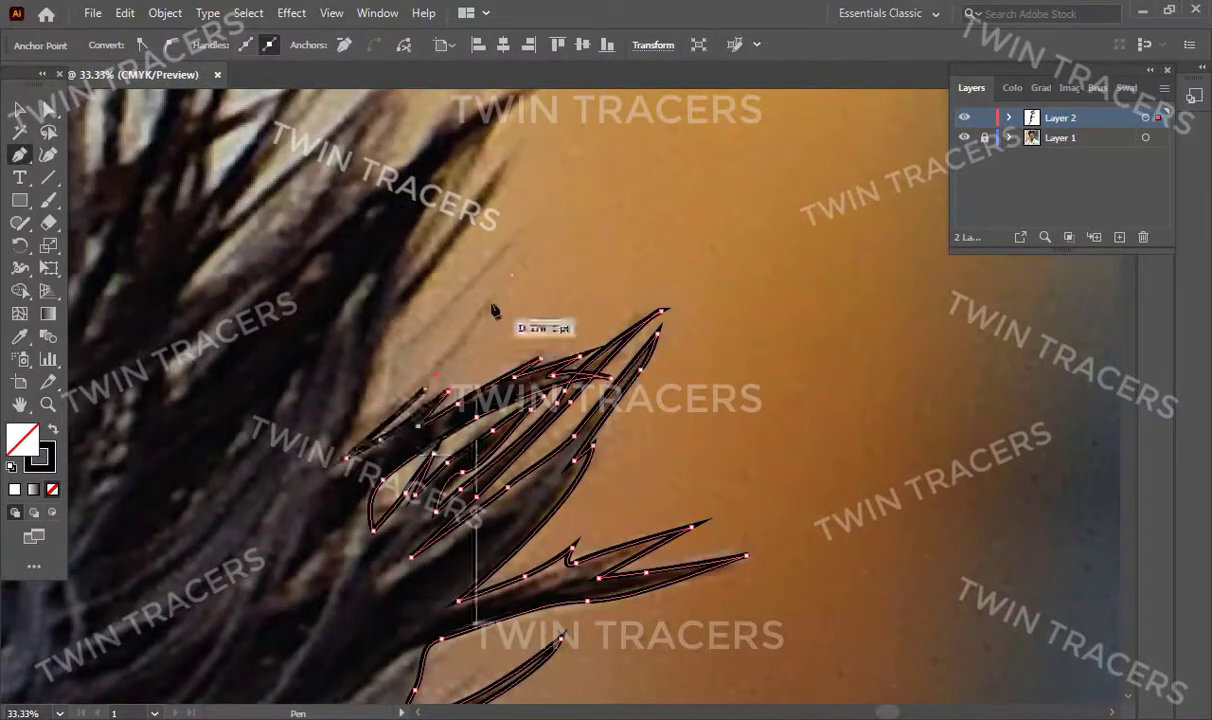
drag(367, 425, 403, 373)
Step: Trace a hair spike up to its tips and back down to the strand base
scroll(403, 373, down, 2)
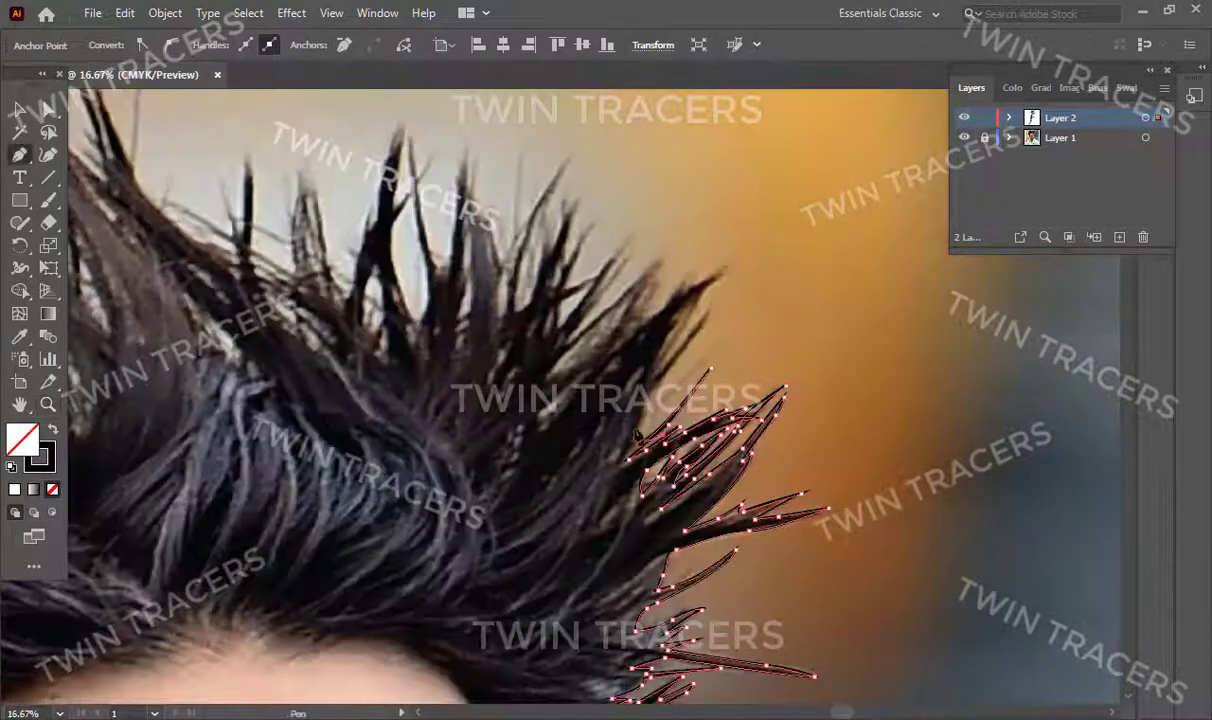
scroll(717, 356, up, 3)
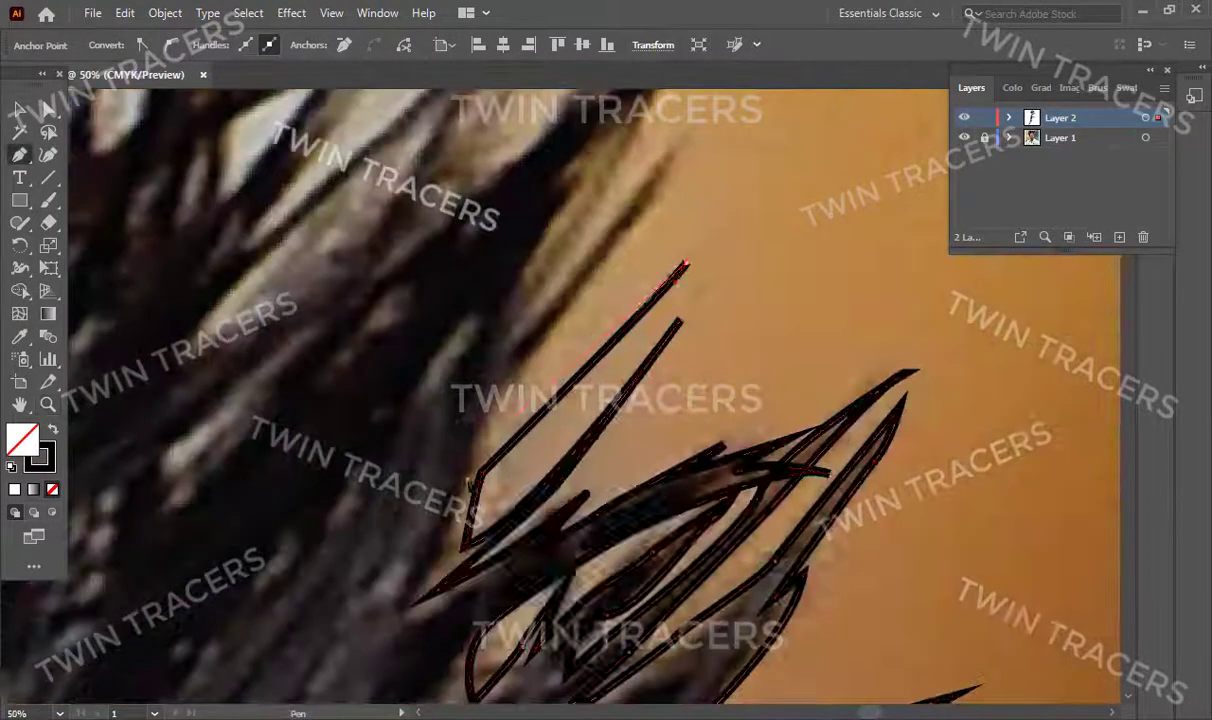
scroll(628, 395, down, 2)
click(646, 326)
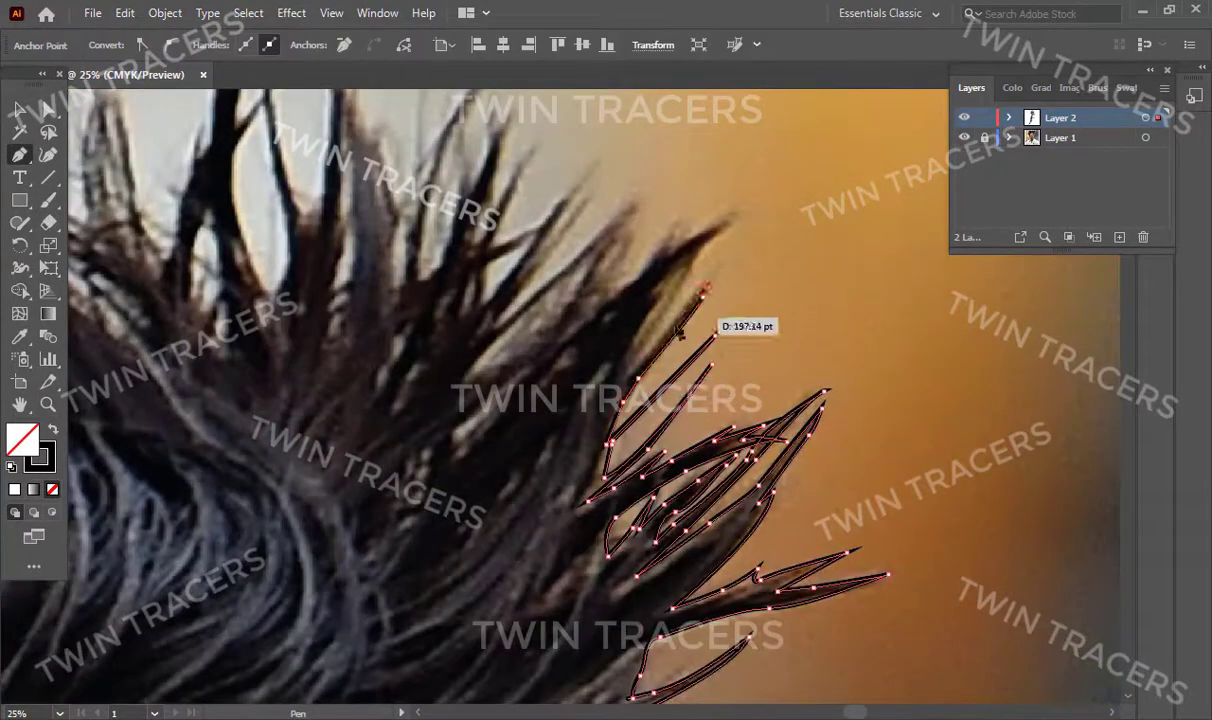
click(696, 262)
click(755, 214)
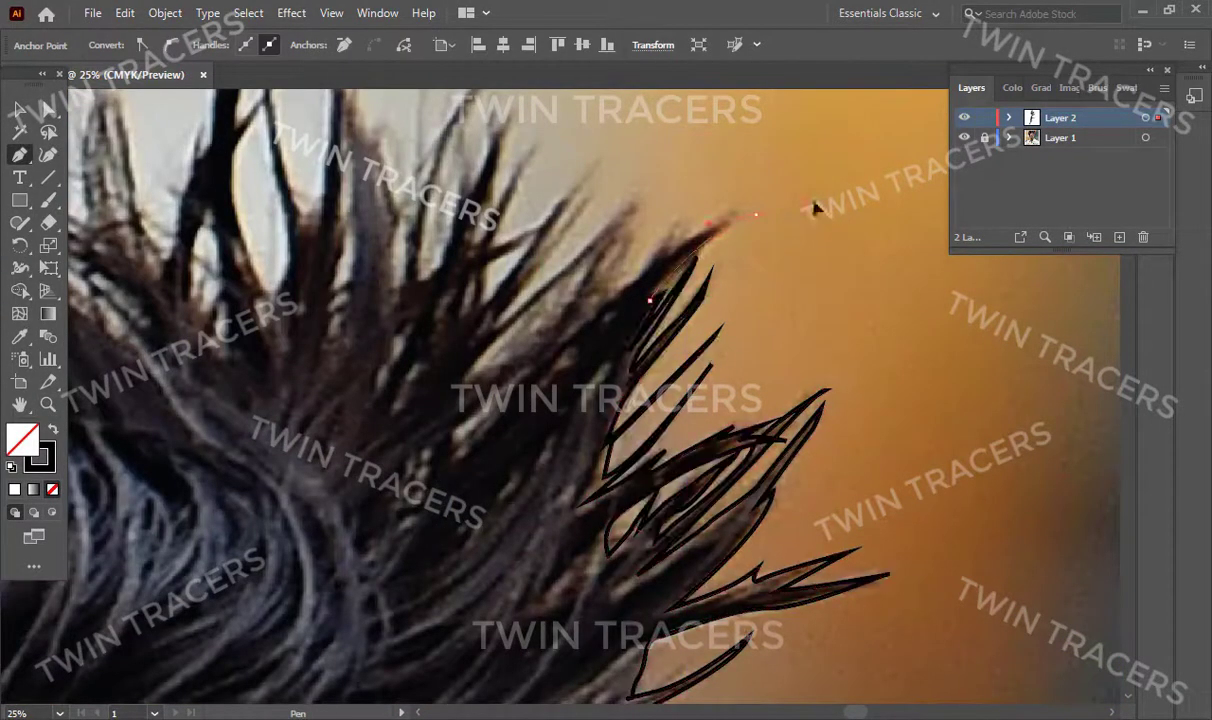
click(680, 240)
click(654, 261)
click(601, 302)
Step: Outline another strand and the last strand tip, closing the hair path
click(617, 240)
click(626, 273)
click(585, 283)
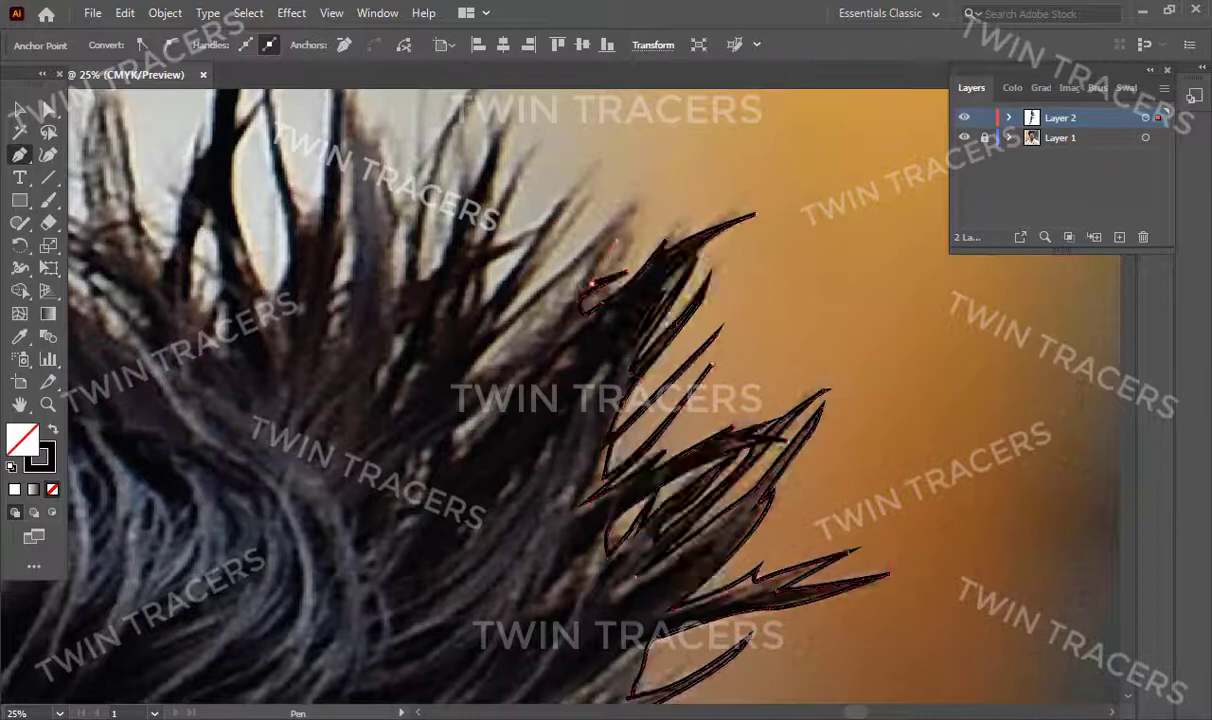
click(558, 322)
click(466, 376)
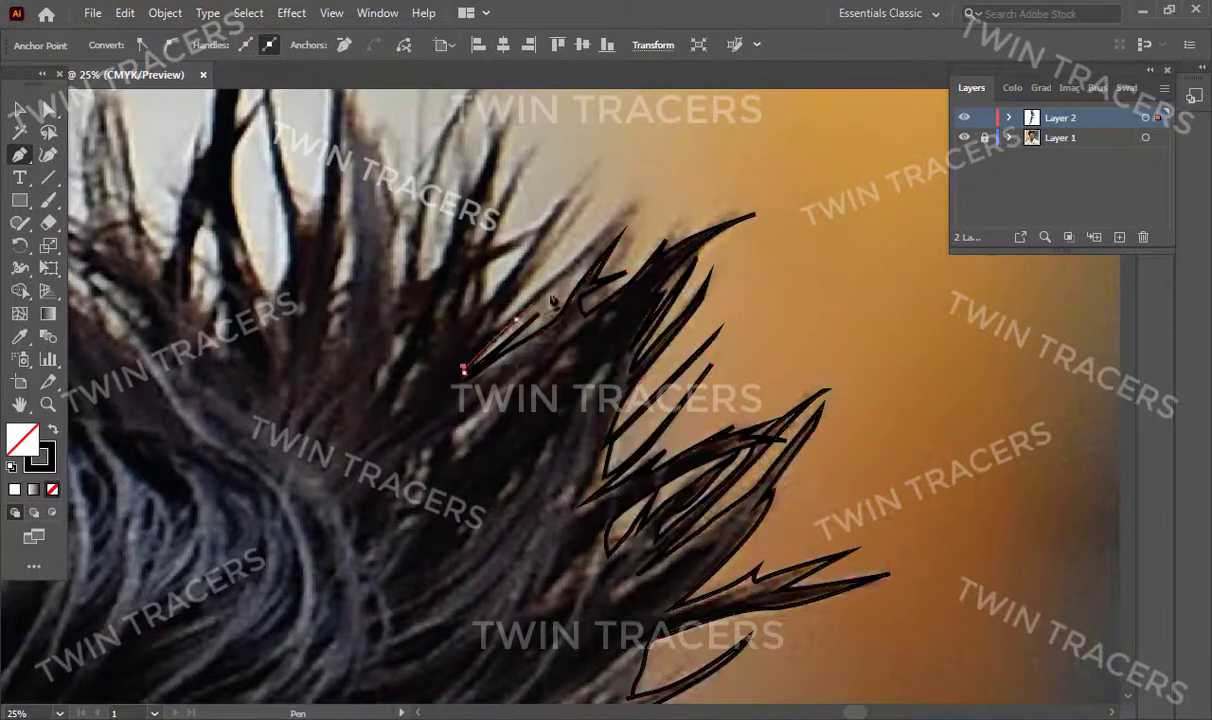
click(652, 207)
Step: Trace a new path around two more crown strands, tip to base
click(508, 318)
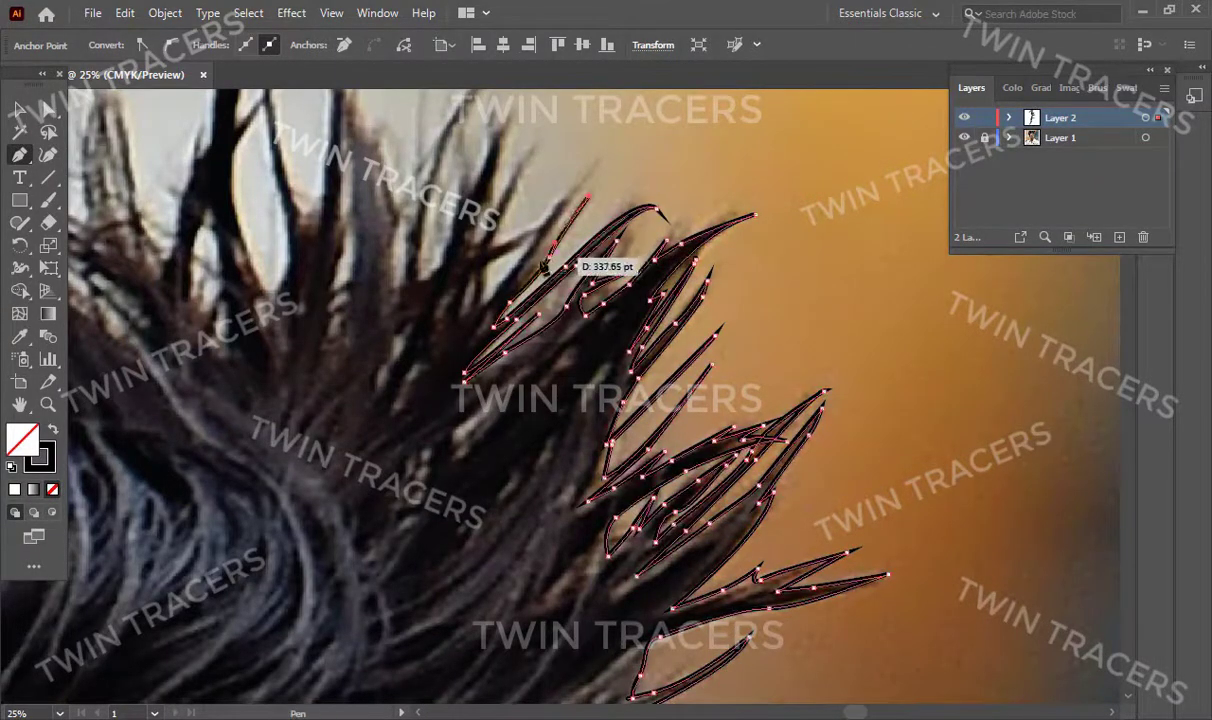
click(601, 155)
click(569, 203)
click(544, 235)
click(481, 265)
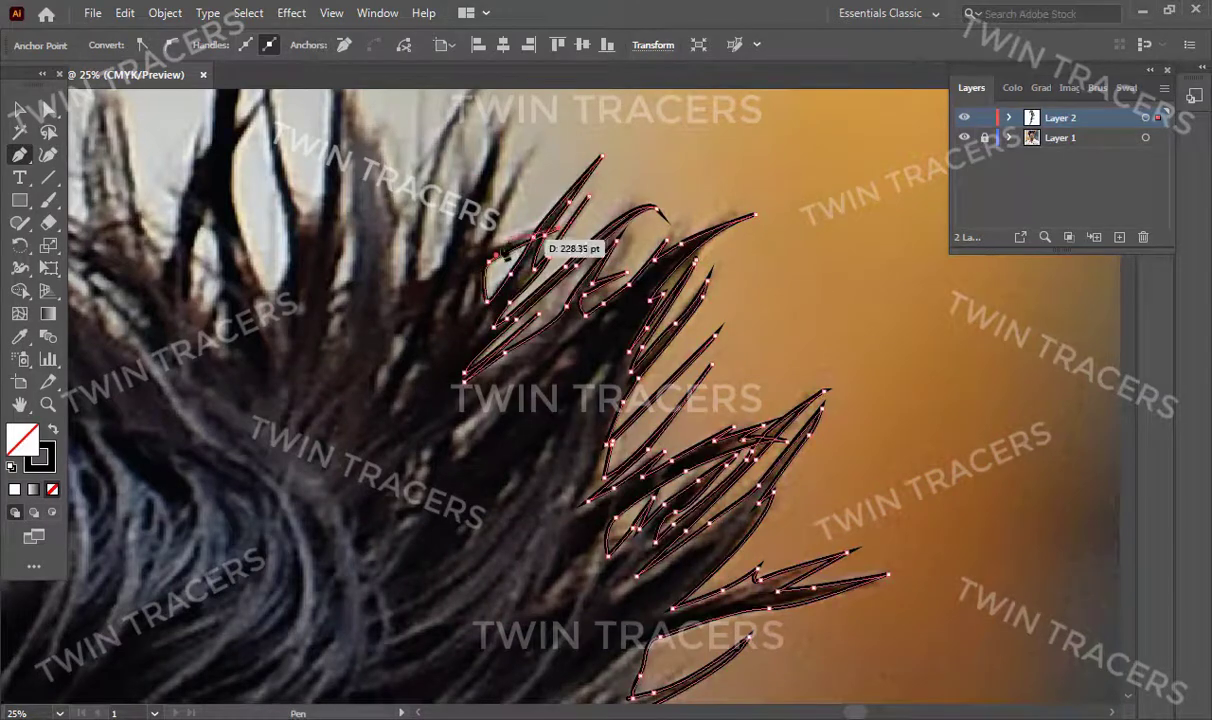
scroll(510, 210, up, 2)
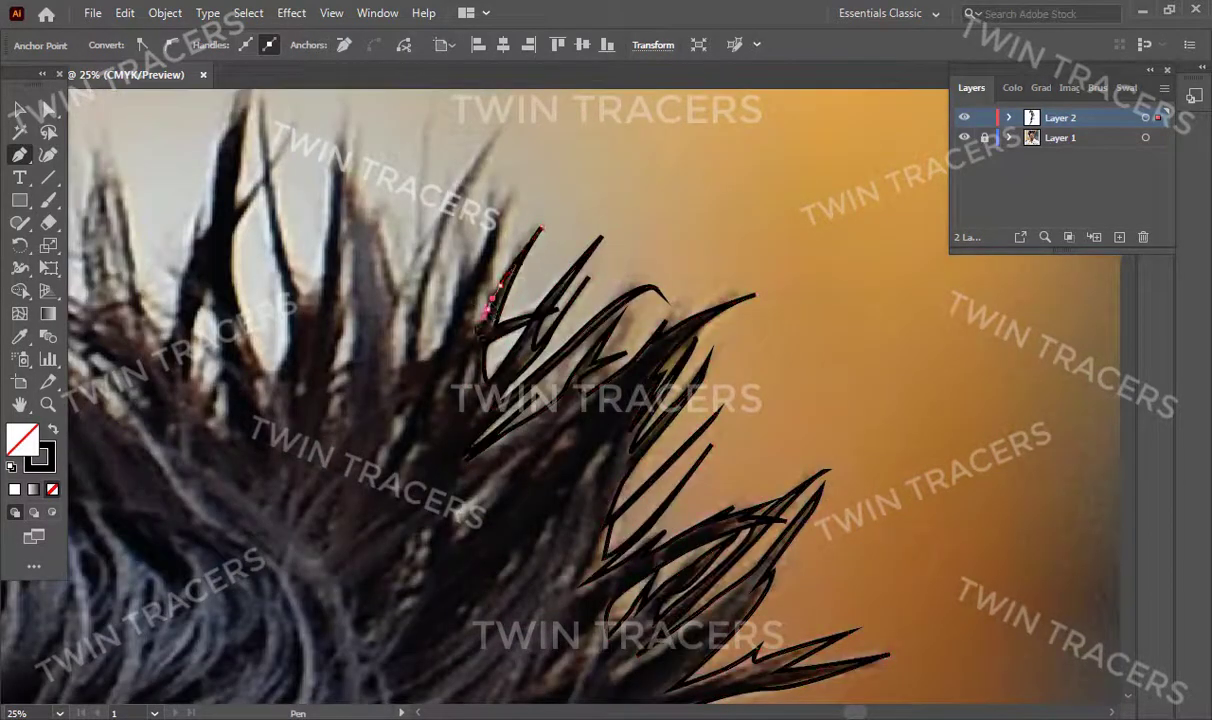
click(512, 215)
click(520, 177)
click(470, 258)
click(420, 328)
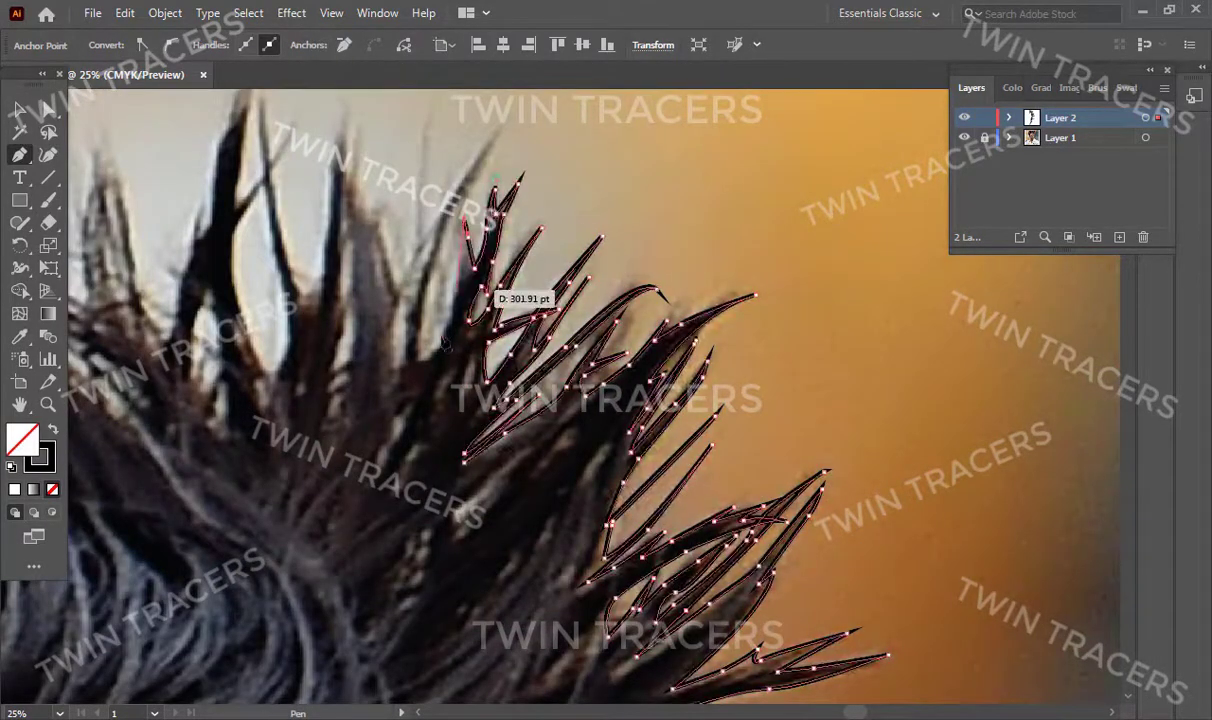
Step: Outline further strands with a new closed path, then deselect to review
click(452, 215)
click(502, 127)
click(422, 350)
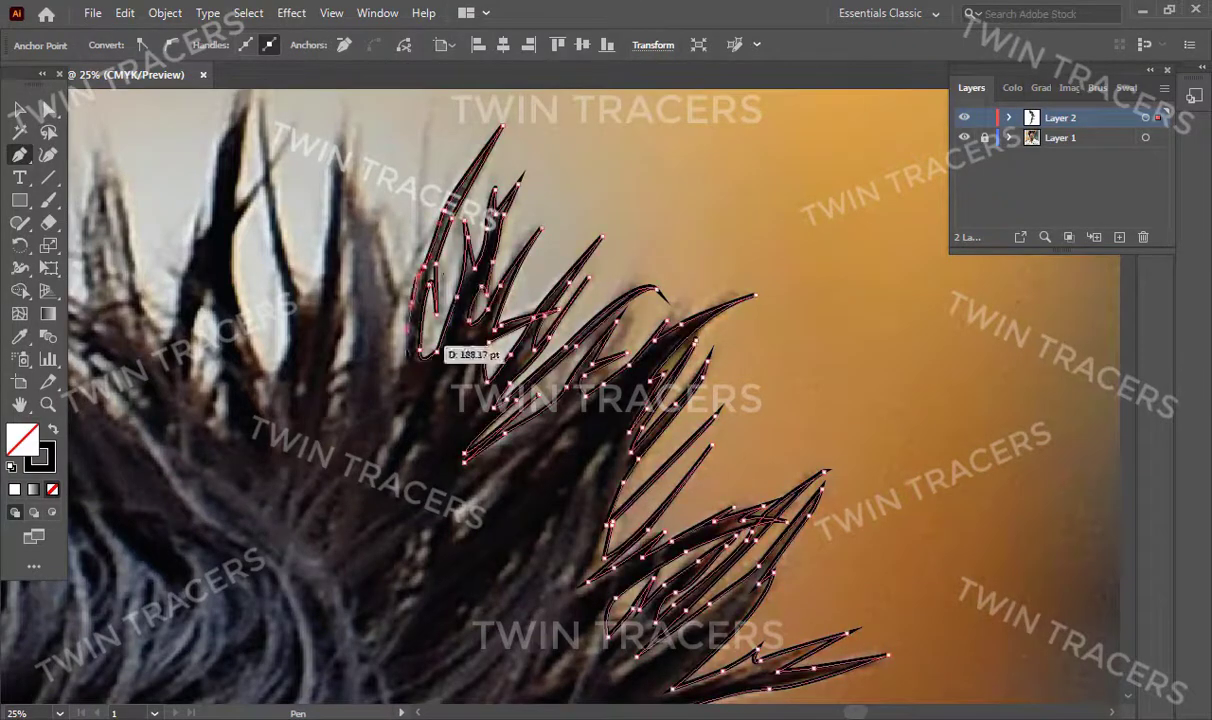
click(427, 162)
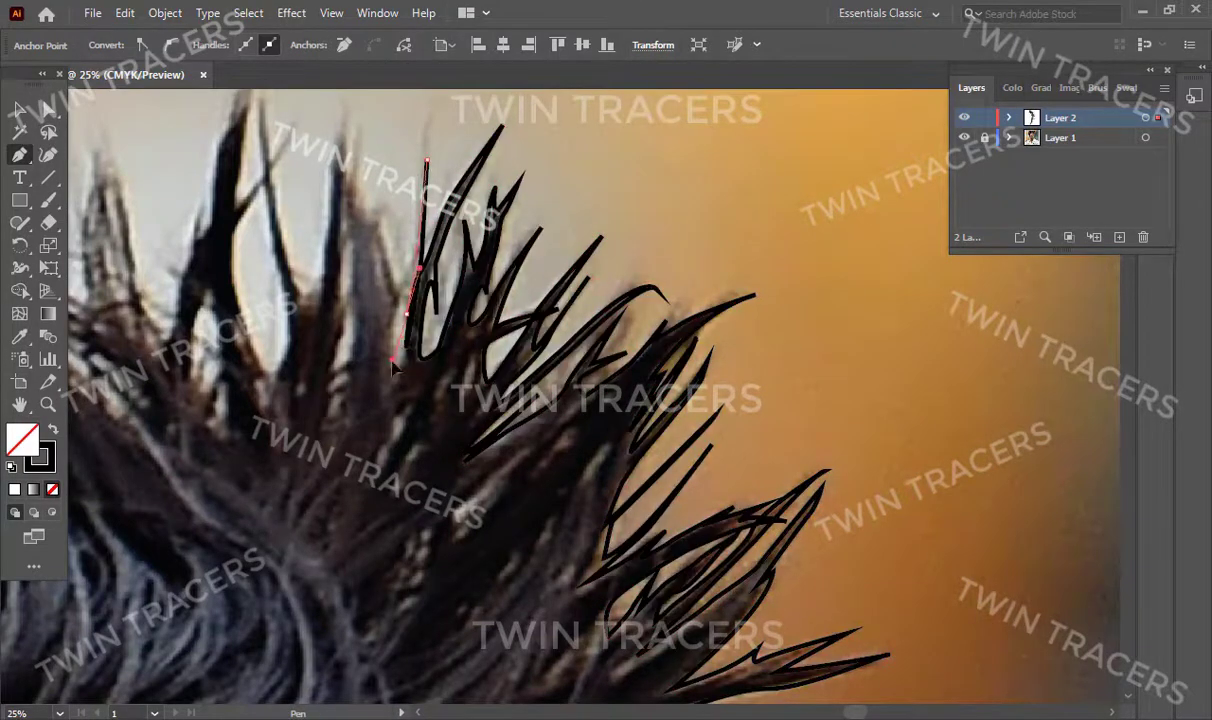
click(397, 265)
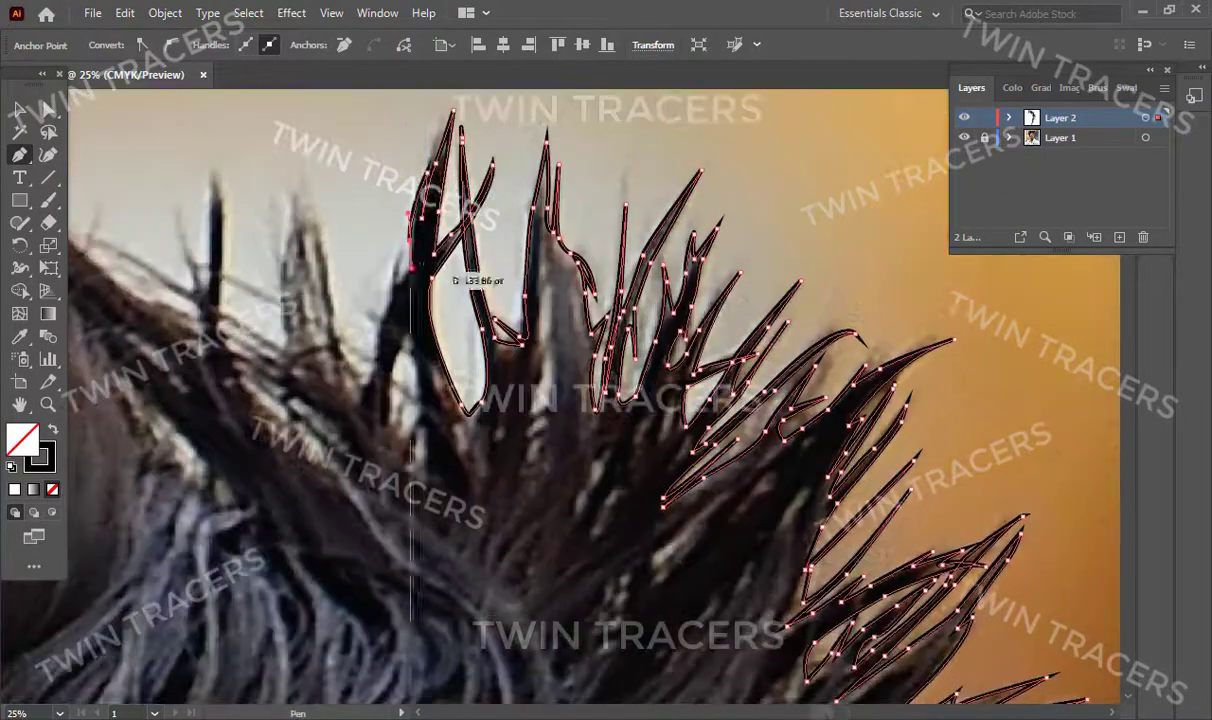
ctrl+click(397, 290)
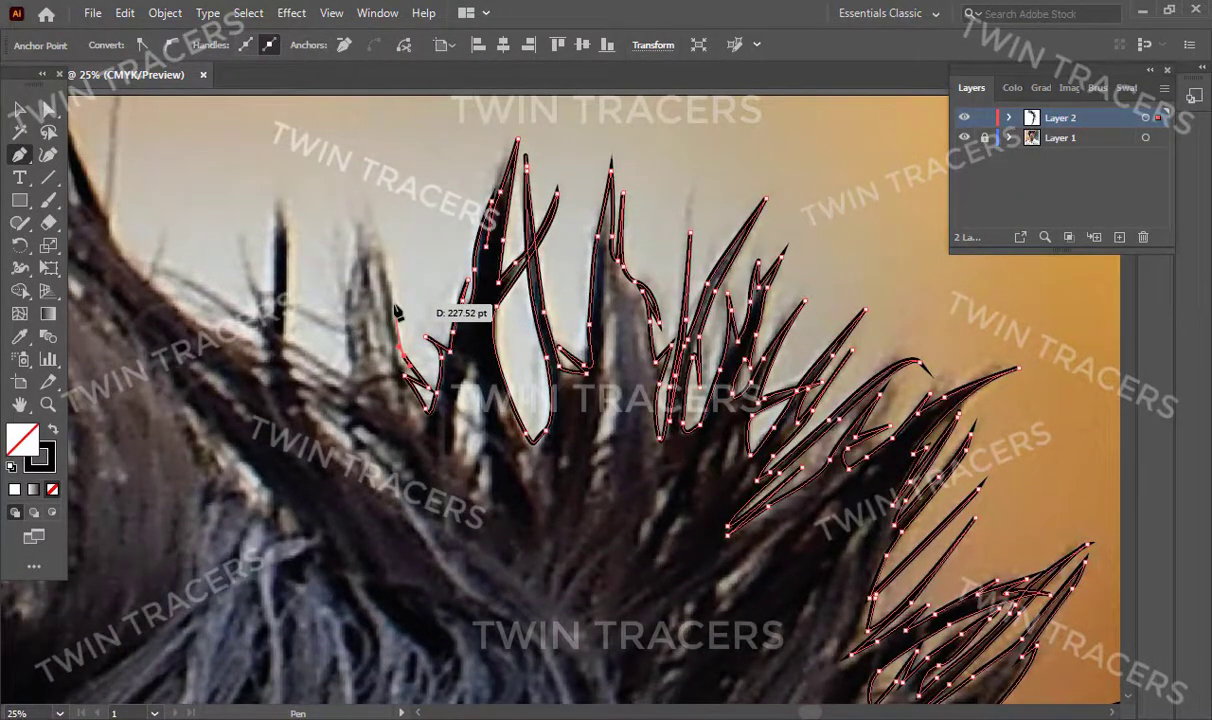
Step: Extend the outline over two more hair spikes across the crown
click(385, 263)
click(370, 232)
click(376, 205)
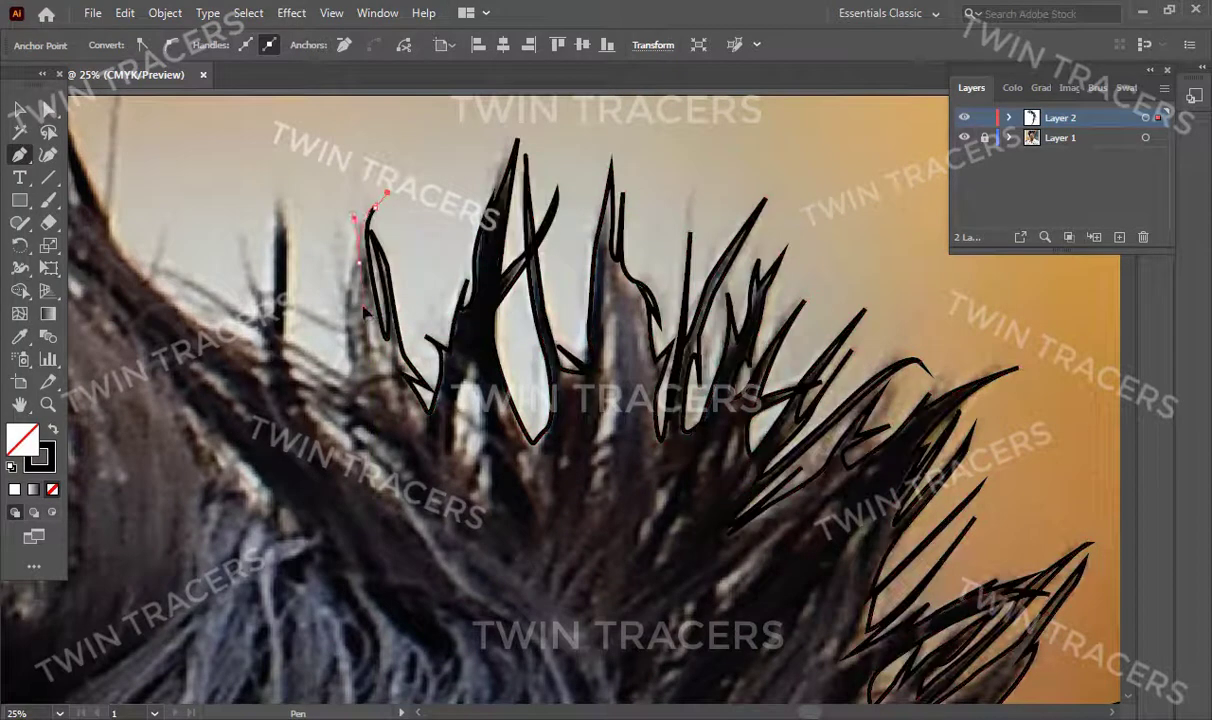
click(359, 262)
click(352, 300)
Step: Trace the strands reaching out on the left side of the crown
click(148, 265)
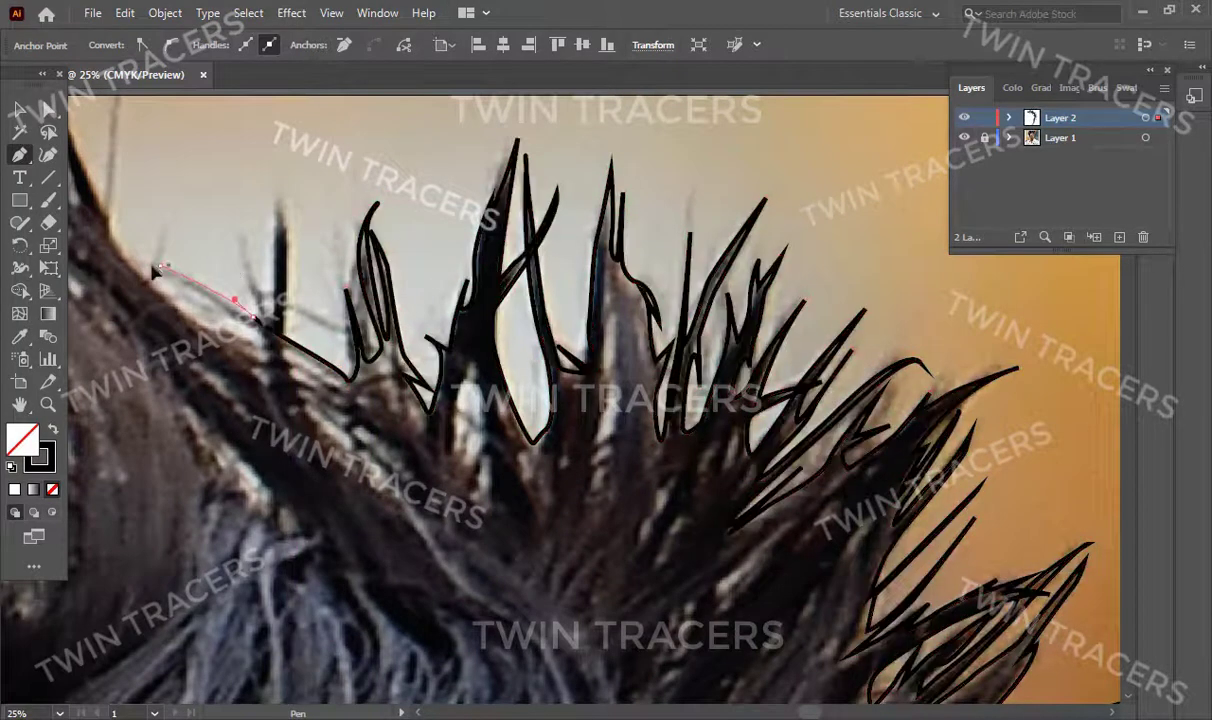
click(268, 348)
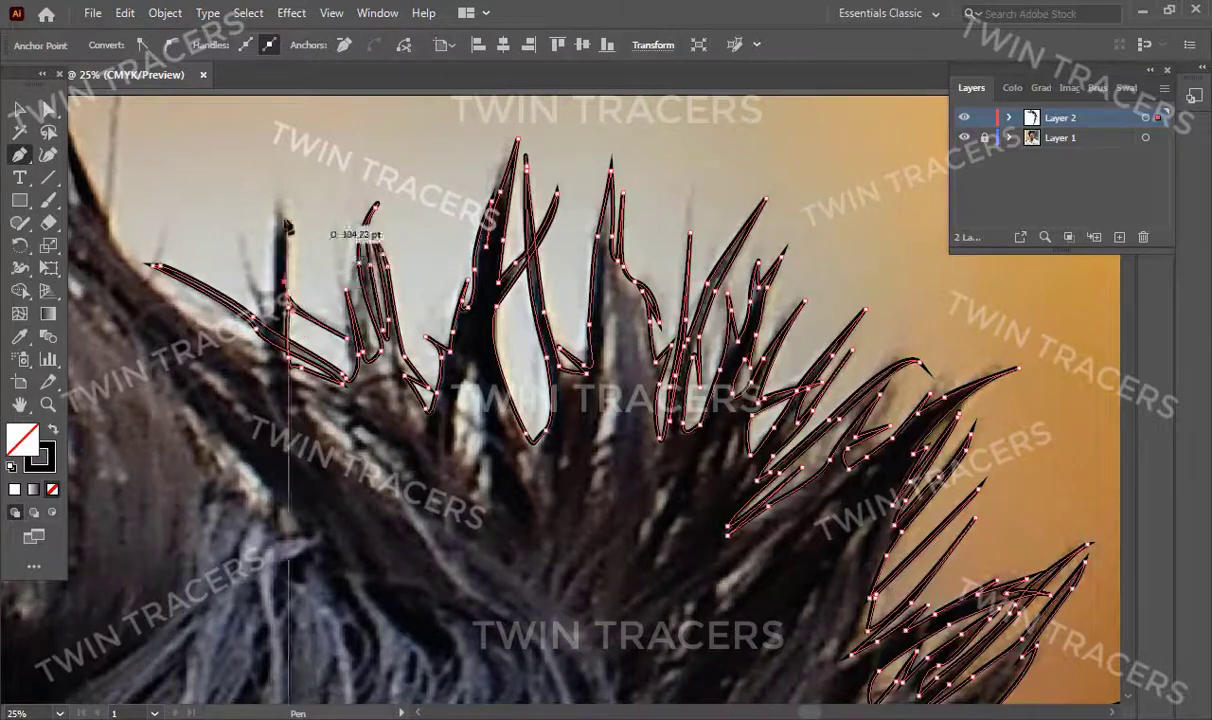
click(277, 190)
click(271, 262)
click(235, 232)
click(262, 362)
click(173, 301)
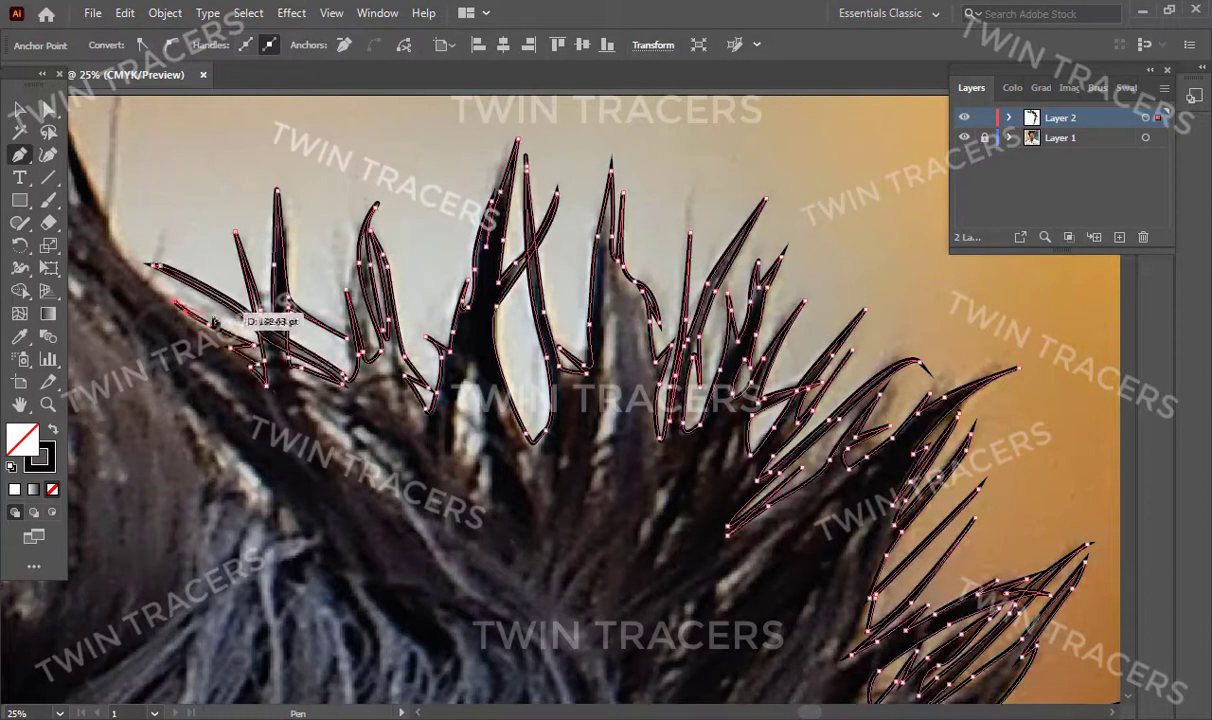
Step: Extend the hair outline to a strand at the upper left
key(v)
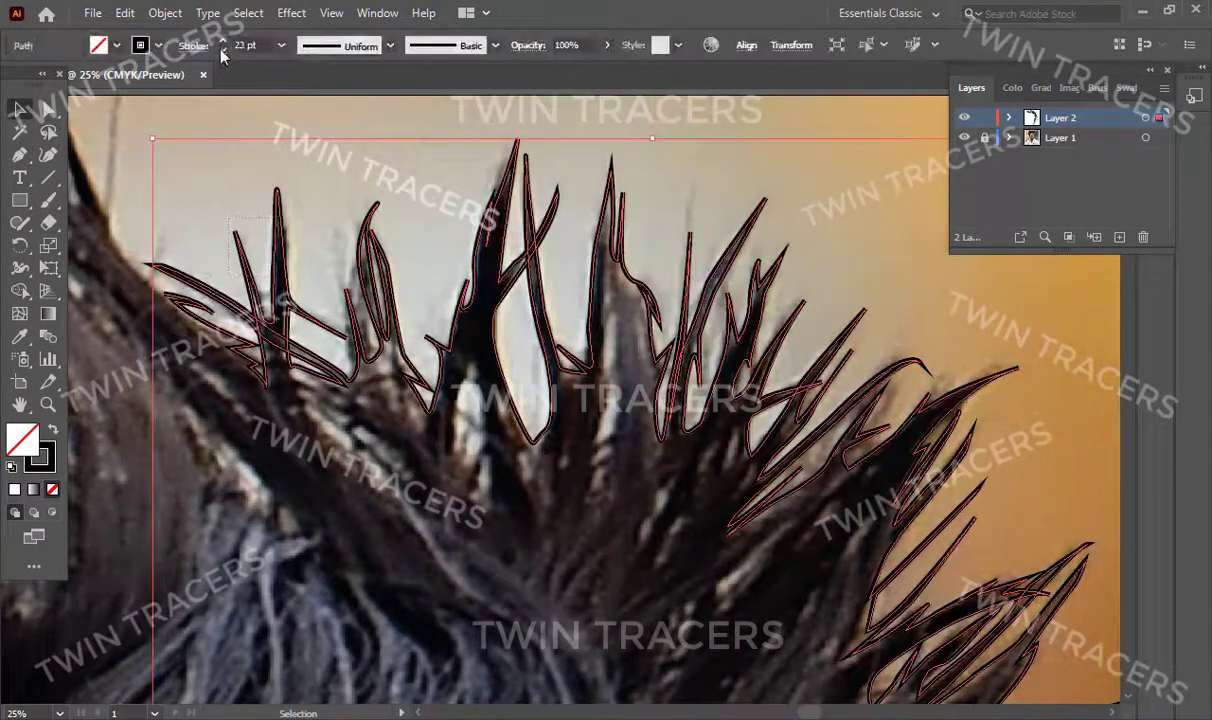
key(p)
drag(160, 213, 238, 271)
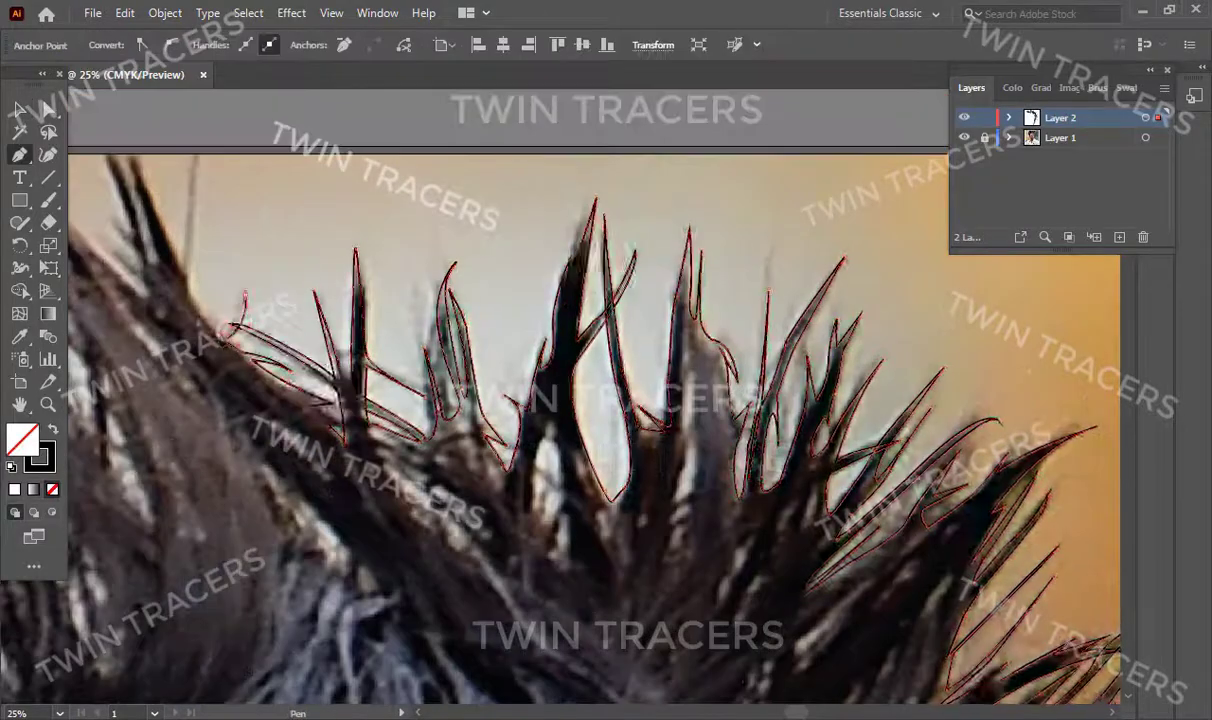
click(197, 157)
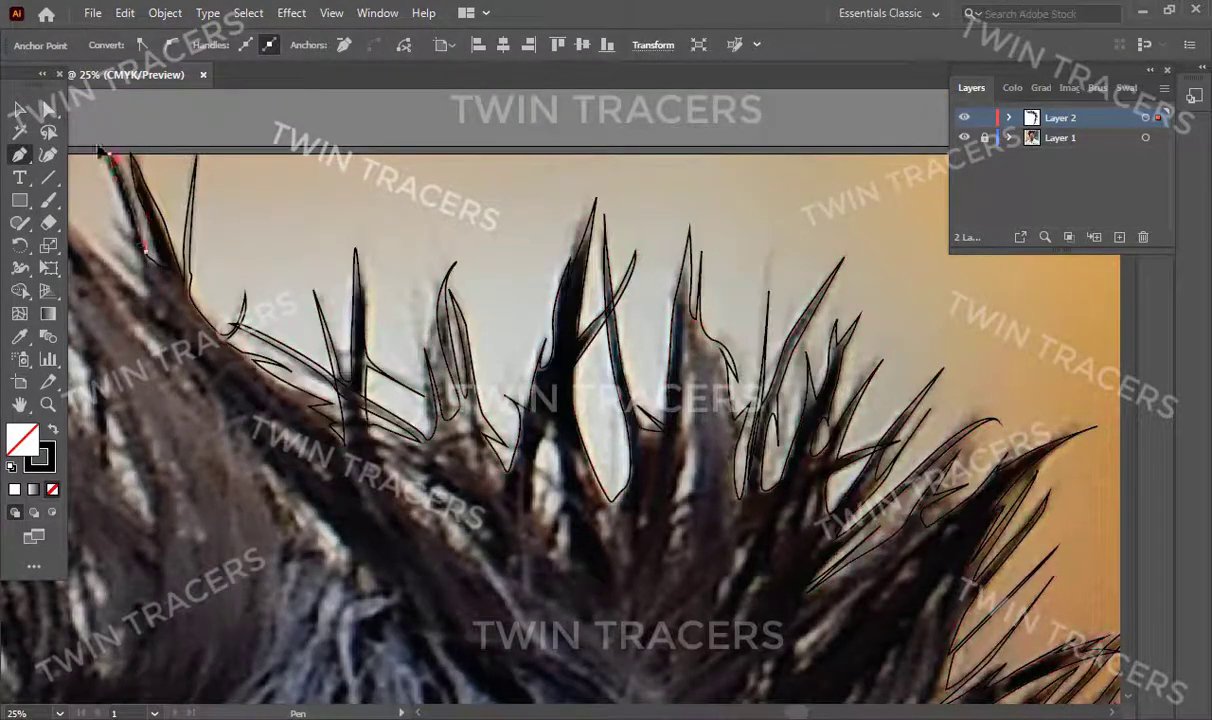
click(160, 258)
Step: Carry the outline to the image's top edge and down a strand, then check the lines
drag(160, 262, 365, 418)
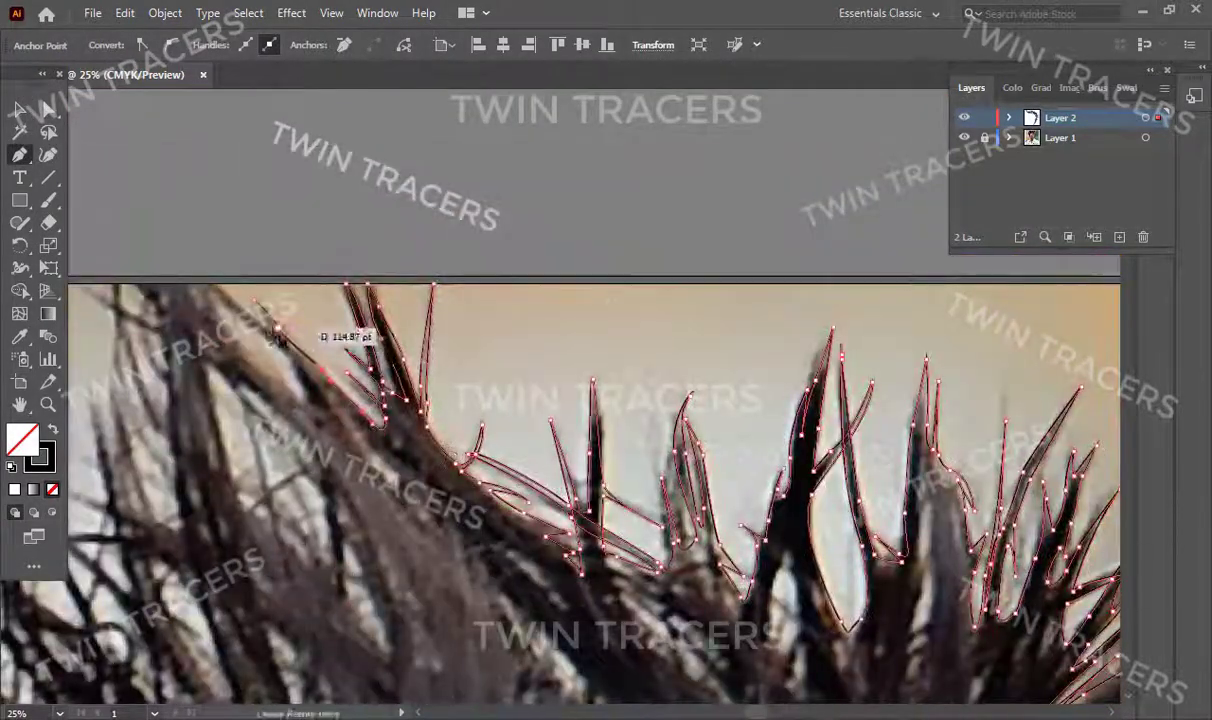
click(212, 284)
drag(304, 389, 300, 283)
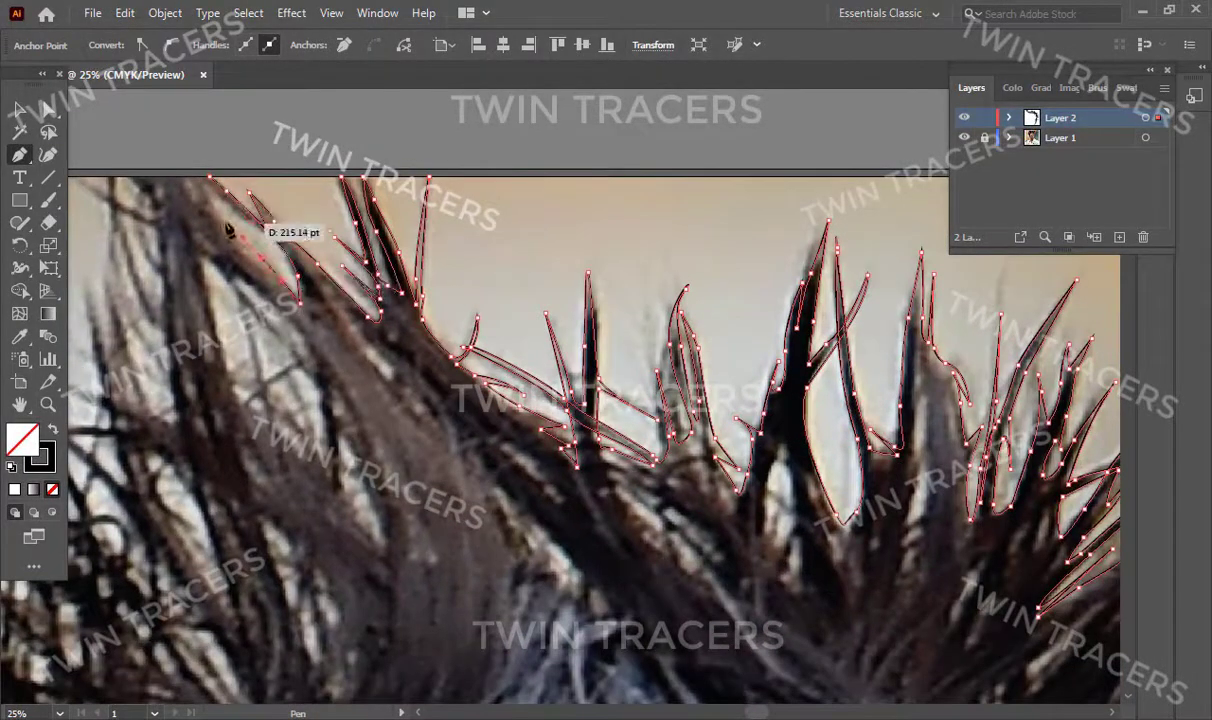
drag(131, 221, 205, 261)
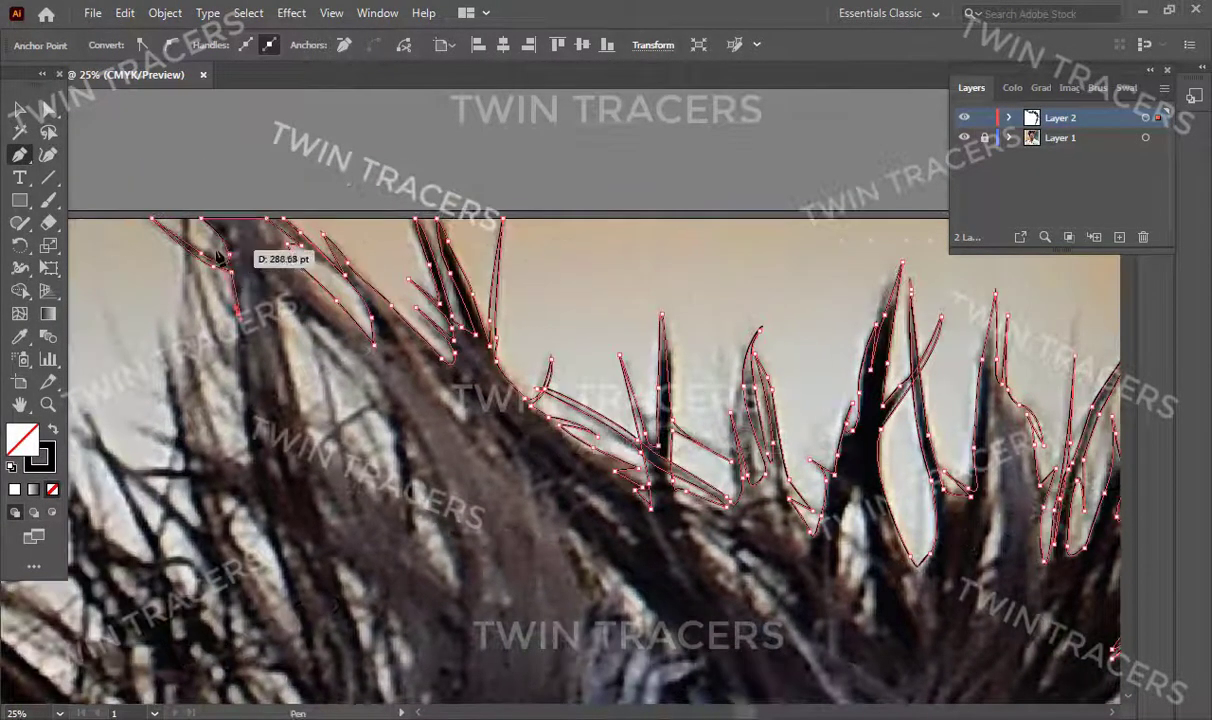
click(230, 345)
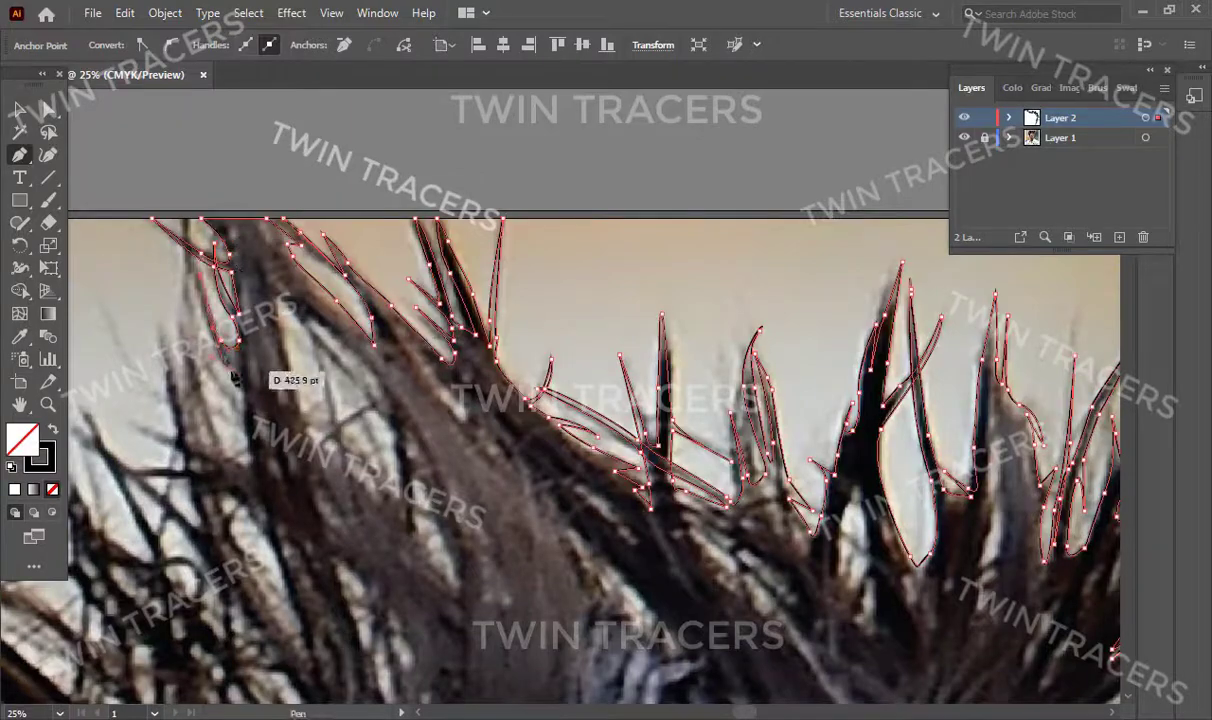
key(ctrl+shift+a)
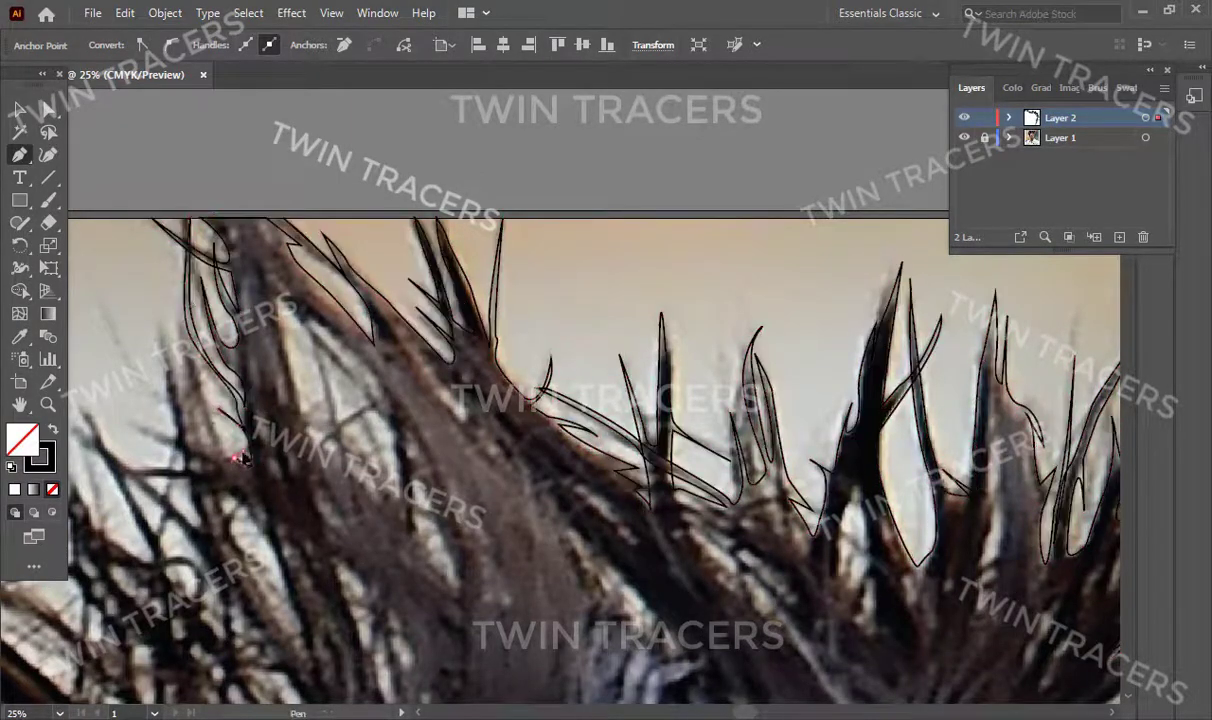
key(ctrl+h)
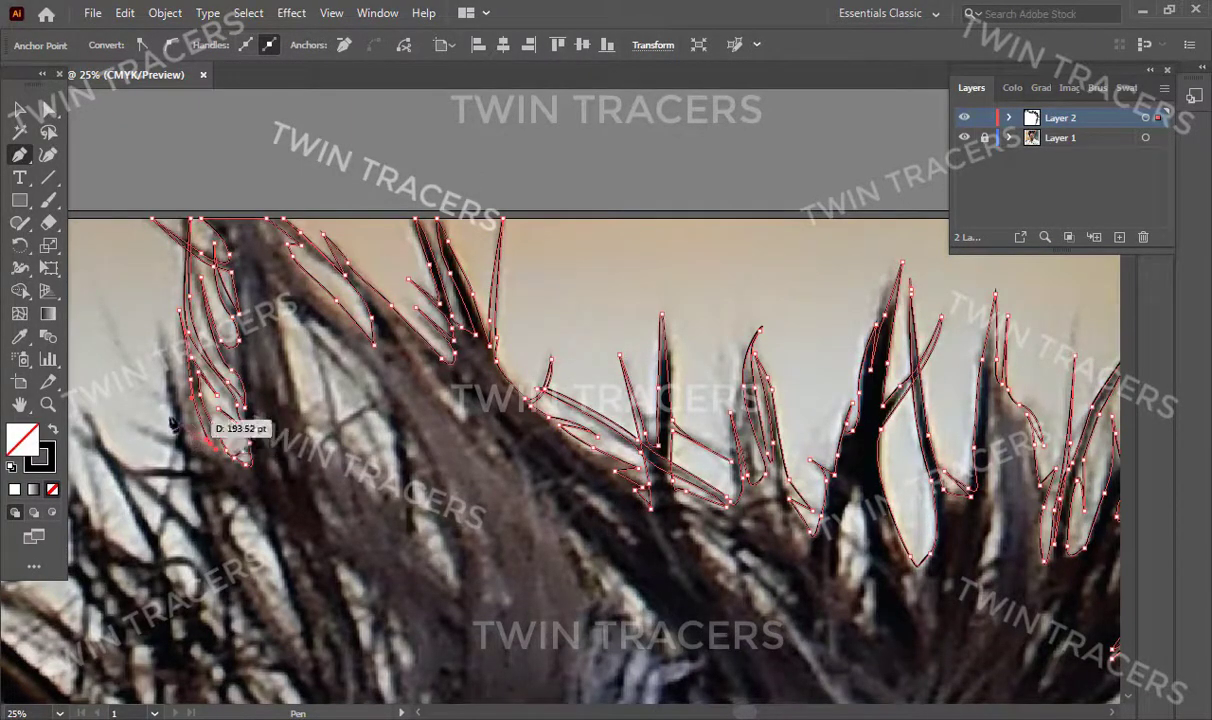
Step: Start a new outline tracing the far-left strand tips down to their base
click(106, 320)
click(172, 406)
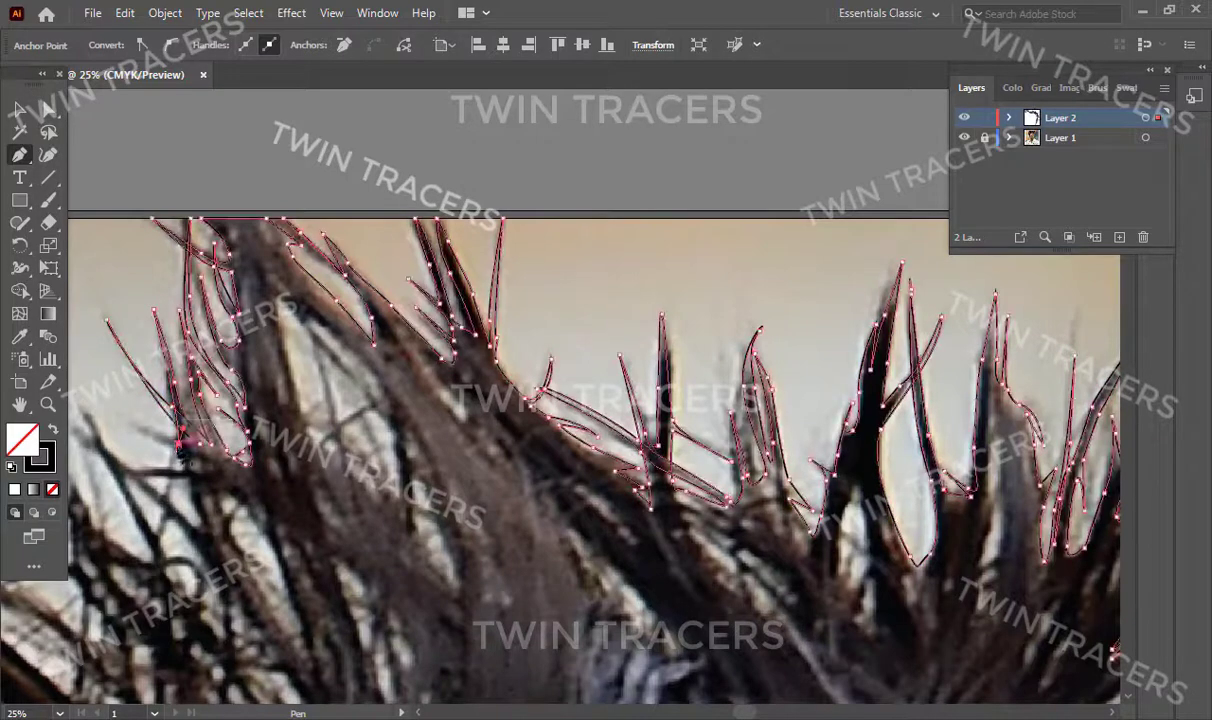
drag(138, 481, 278, 450)
click(192, 388)
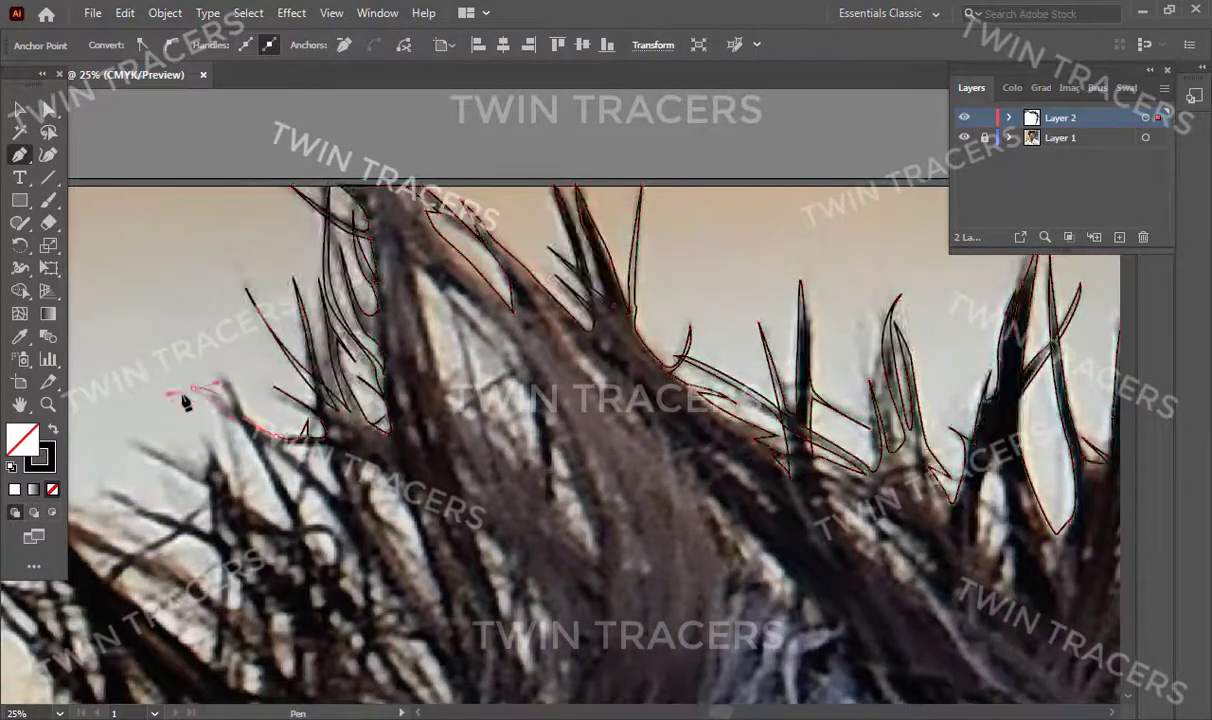
click(300, 468)
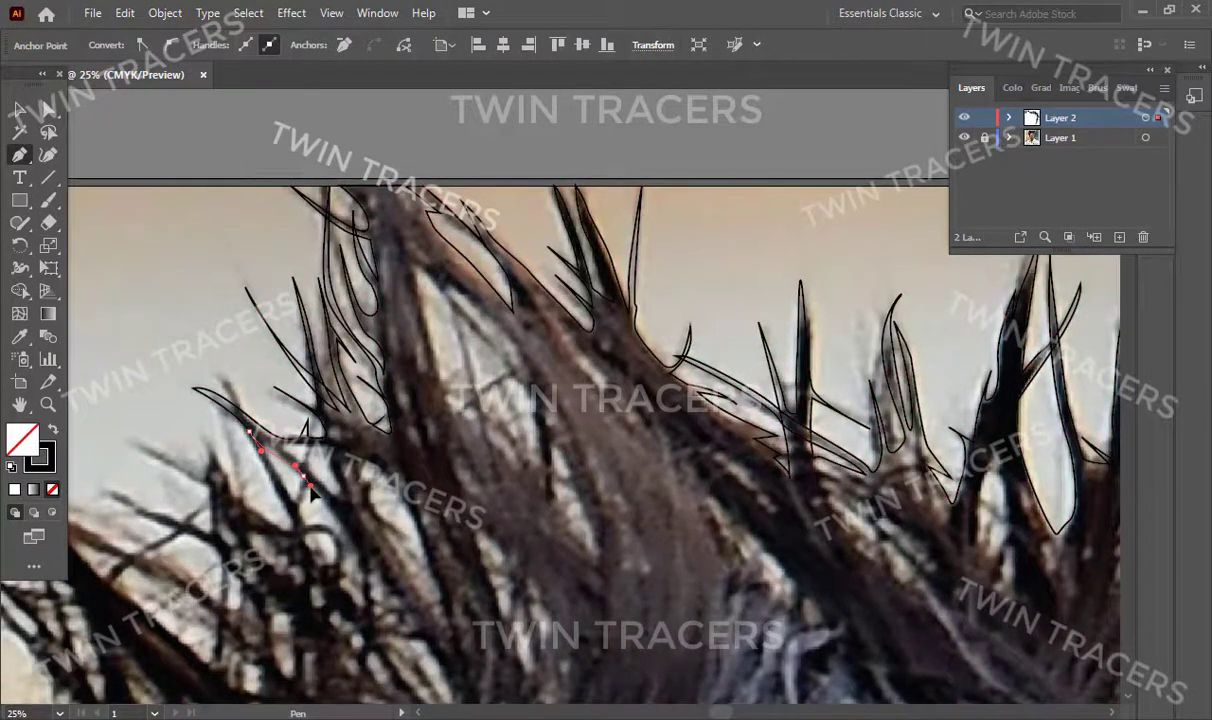
click(282, 440)
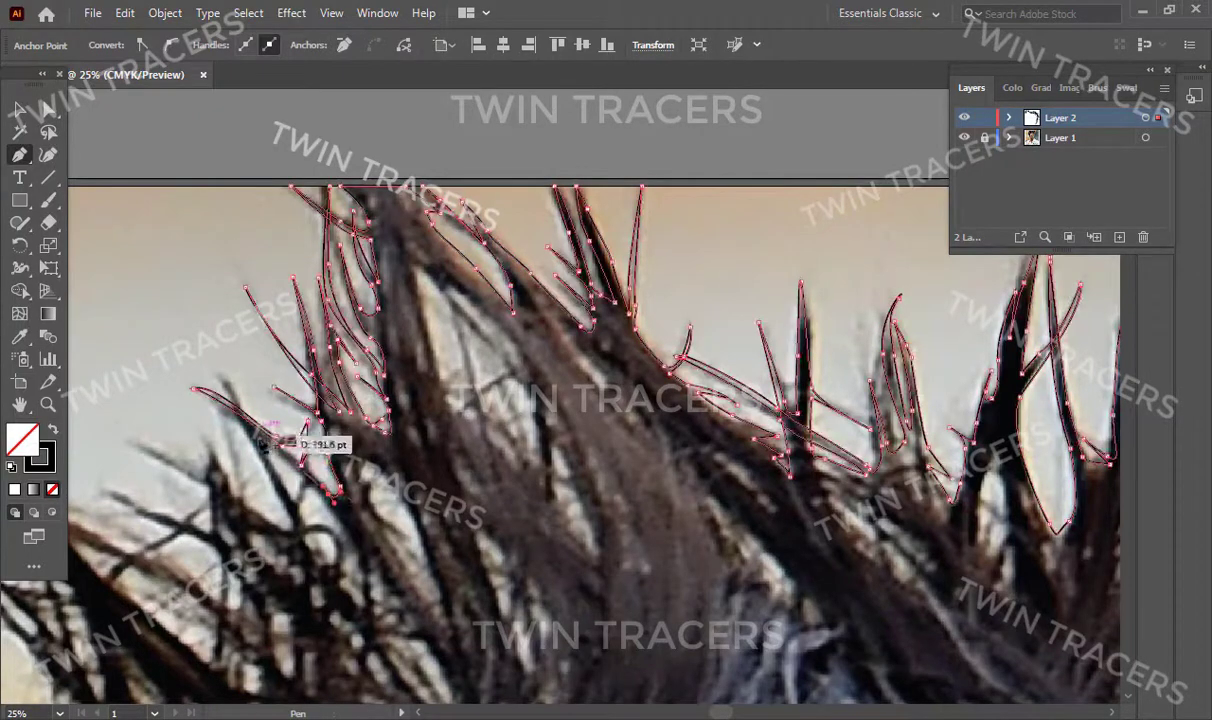
click(262, 430)
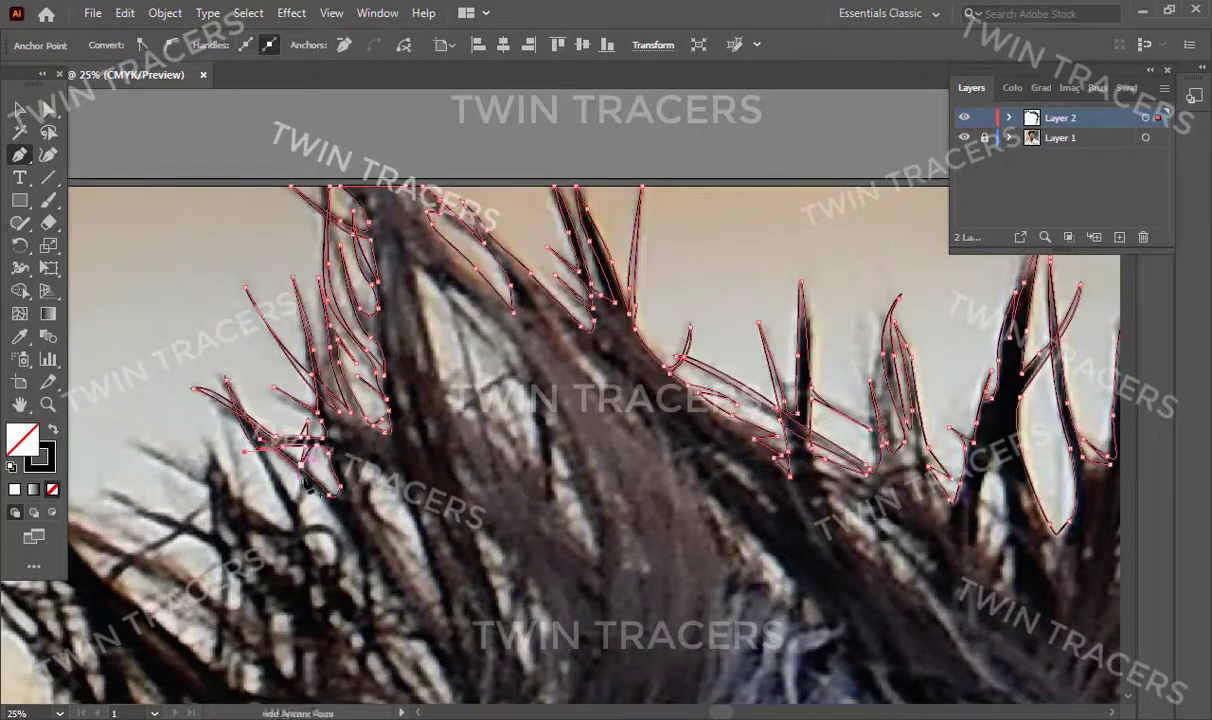
click(290, 526)
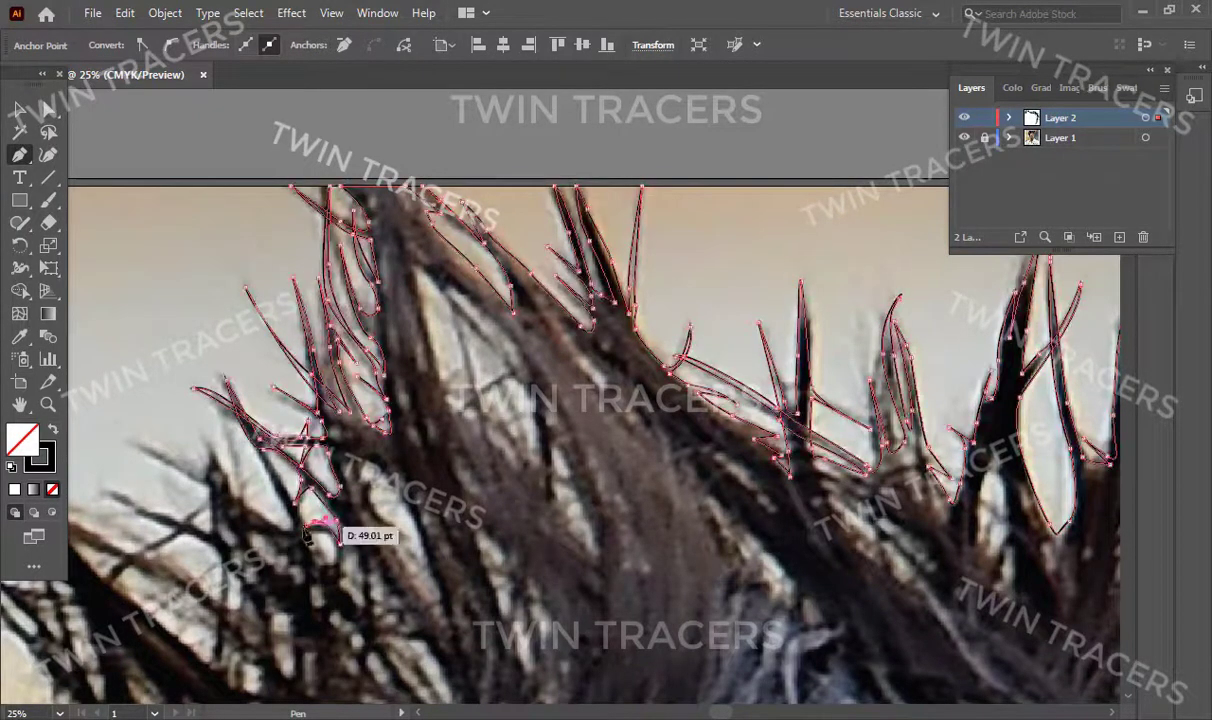
Step: Finish outlining the far-left strands and close off that path
click(216, 385)
click(230, 485)
click(192, 387)
click(207, 486)
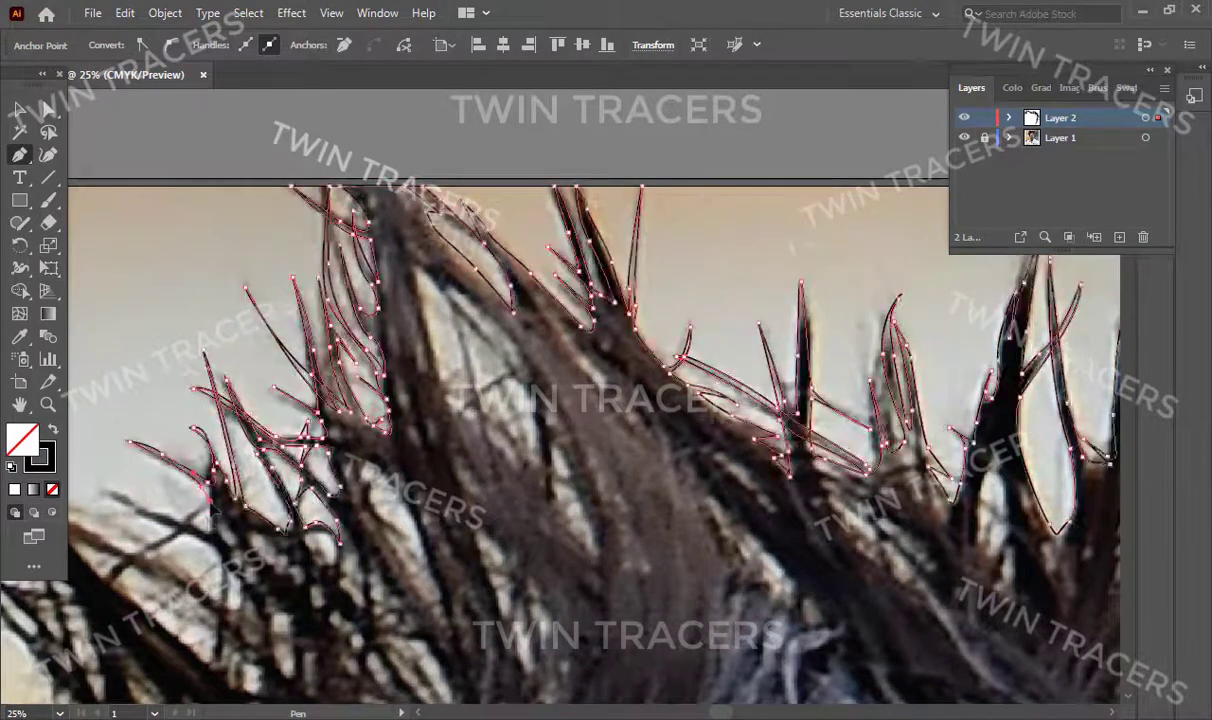
scroll(212, 508, down, 1)
Step: Begin another outline curving along the lower left strands
click(117, 463)
click(165, 490)
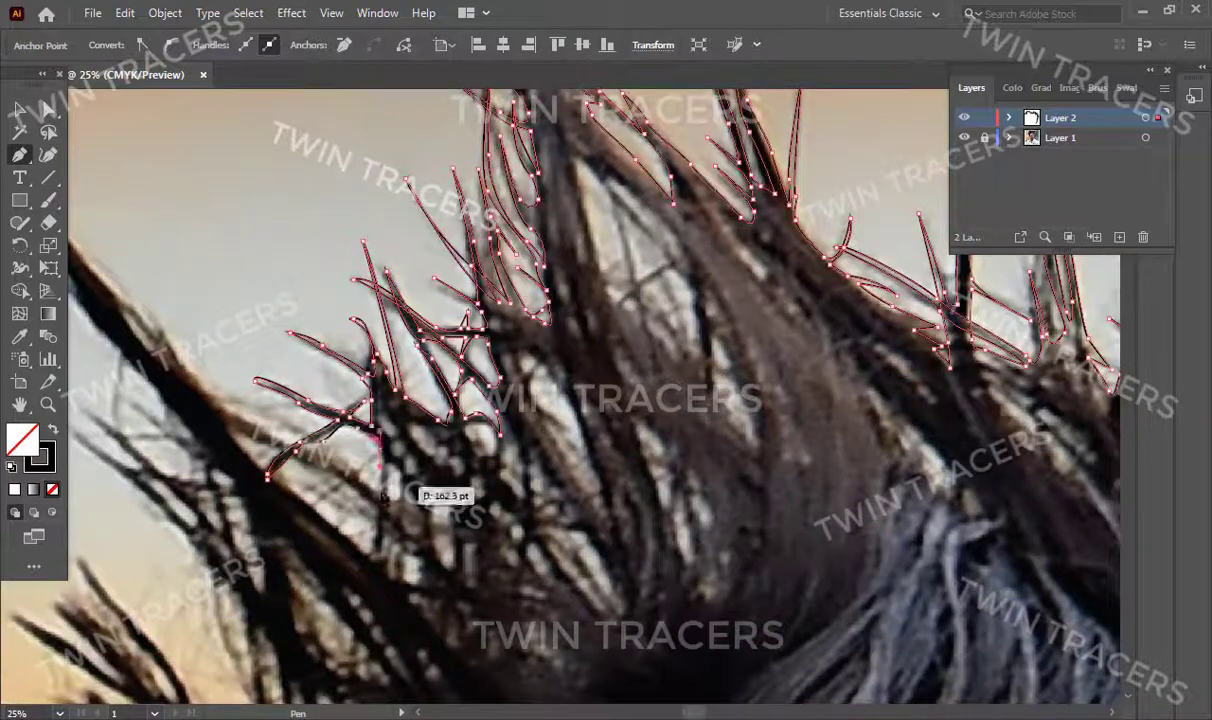
mouse_move(396, 478)
mouse_down()
mouse_move(381, 494)
mouse_move(343, 478)
mouse_up()
click(213, 407)
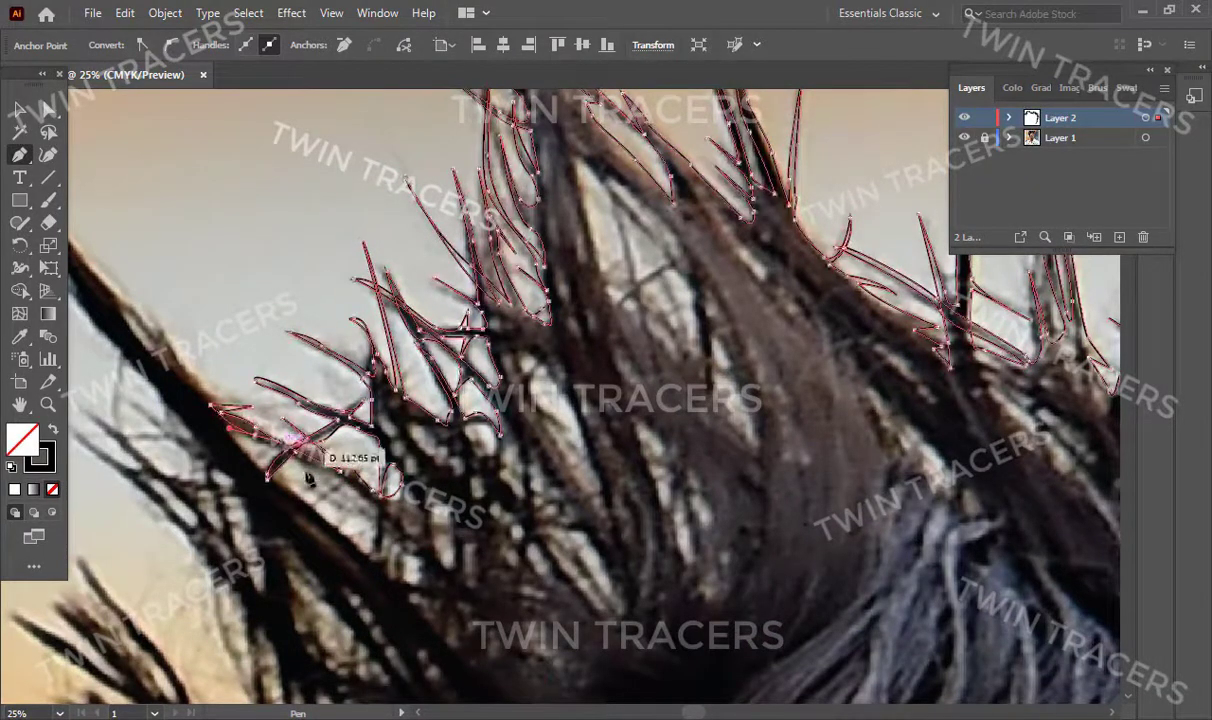
click(378, 550)
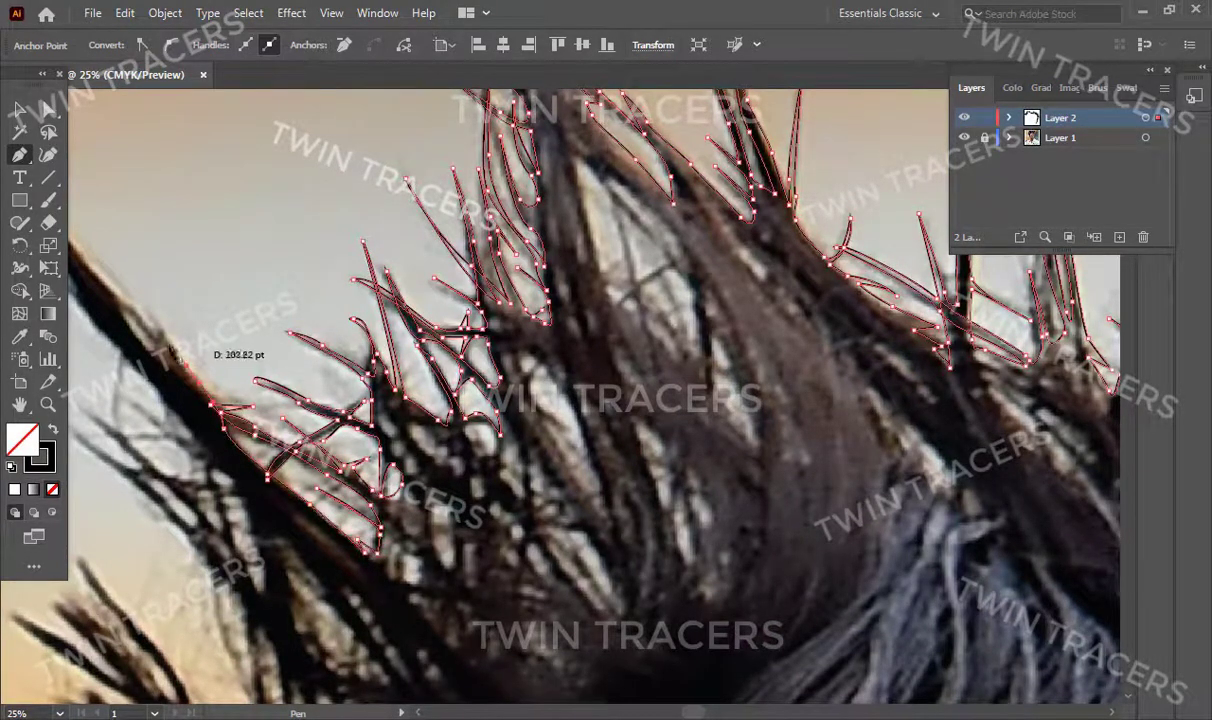
Step: Trace the lower edge of the long, thick left strand and nearby strands
scroll(270, 295, up, 3)
scroll(270, 295, left, 5)
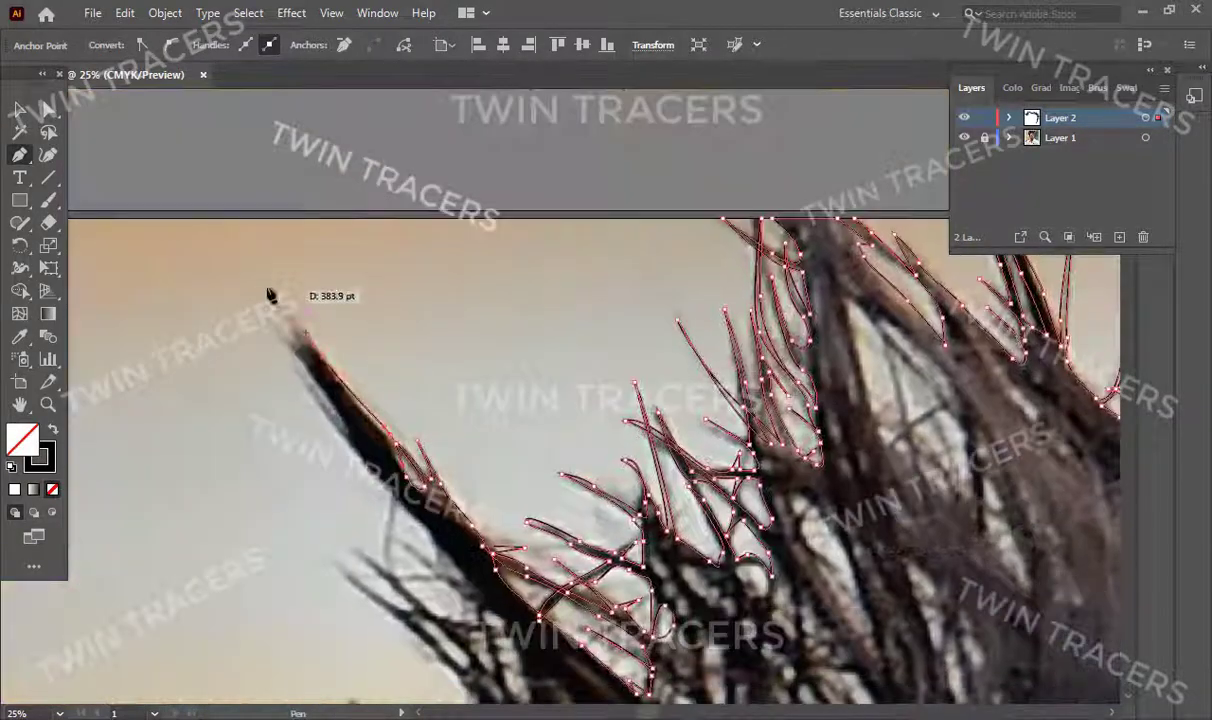
click(340, 420)
click(405, 500)
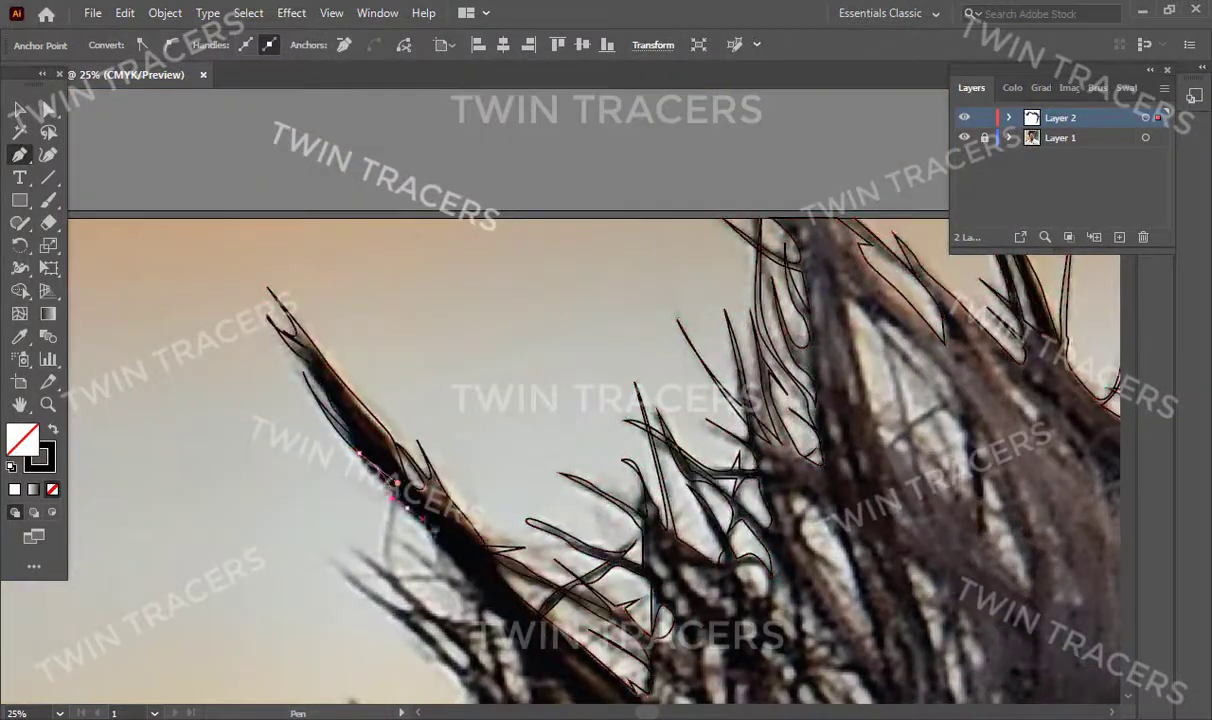
scroll(405, 500, down, 2)
mouse_move(370, 452)
mouse_down()
mouse_move(418, 492)
mouse_move(440, 455)
mouse_up()
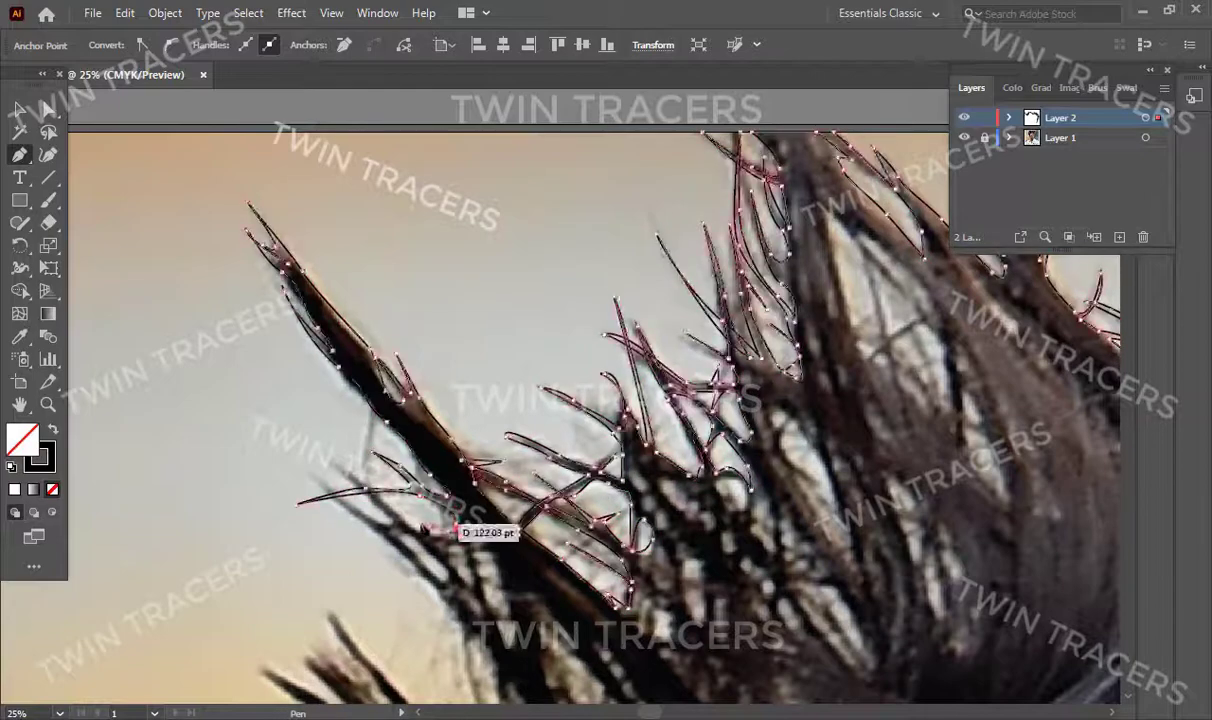
drag(362, 472, 322, 478)
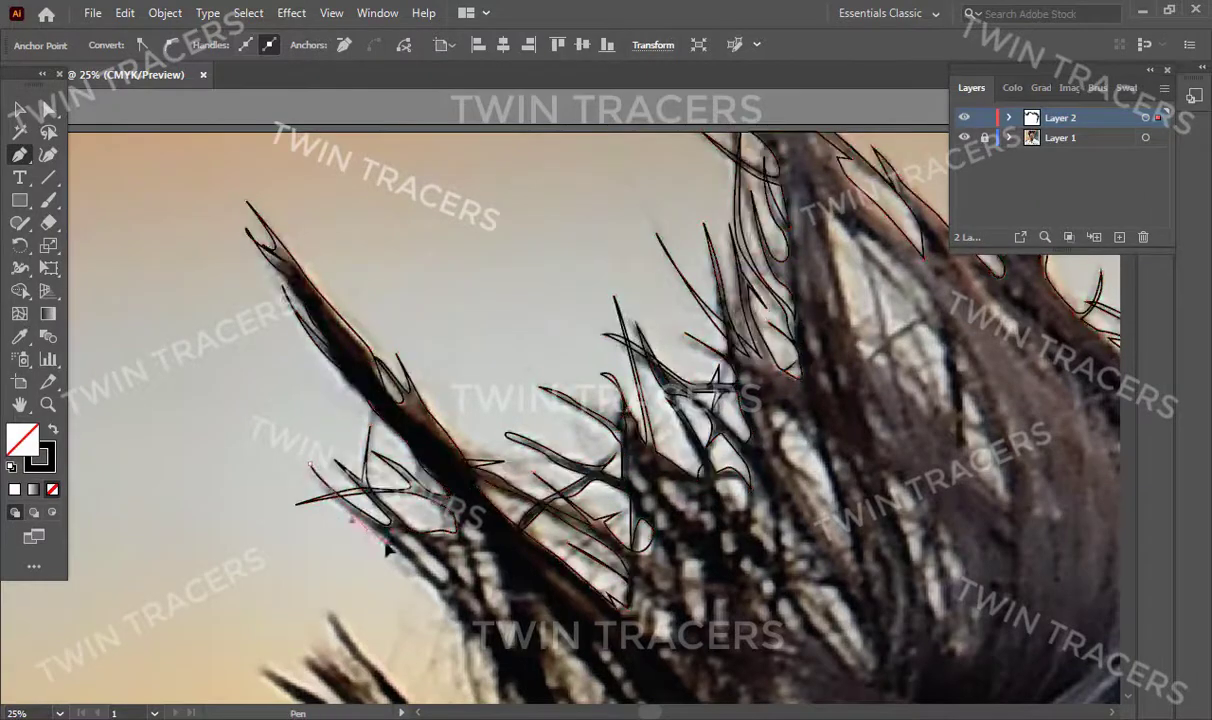
mouse_move(459, 616)
mouse_down()
mouse_move(335, 250)
mouse_move(373, 325)
mouse_move(378, 383)
mouse_up()
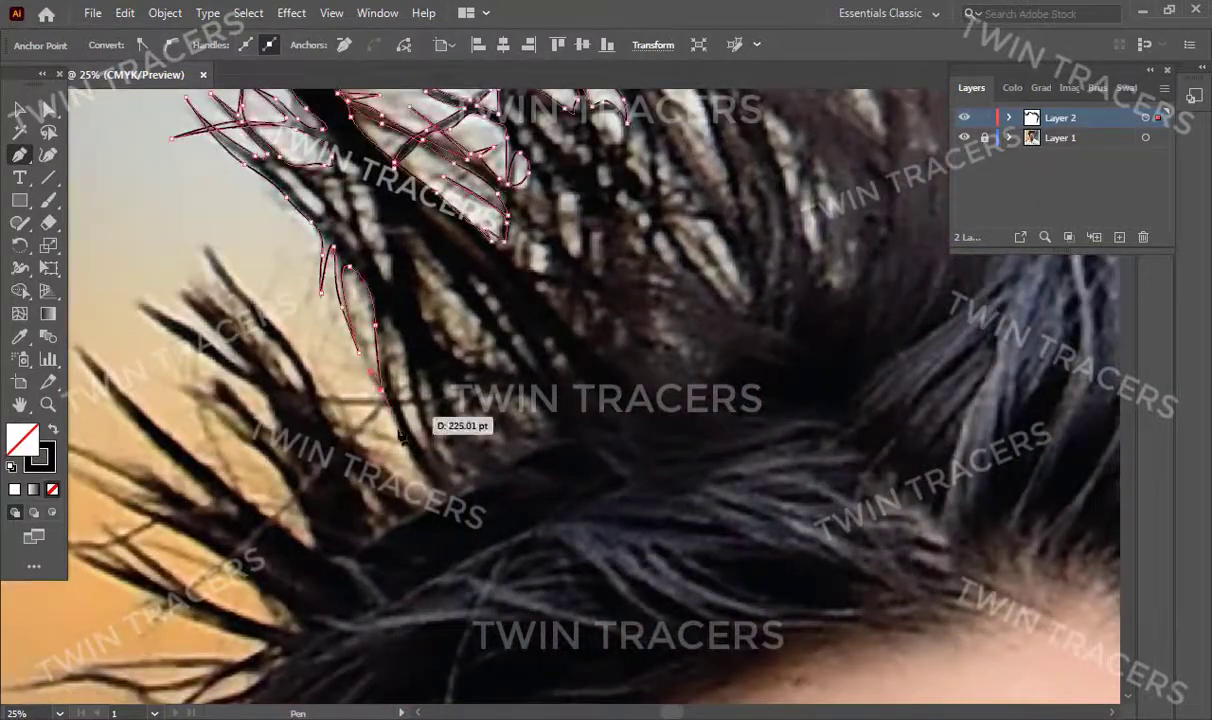
drag(405, 440, 388, 412)
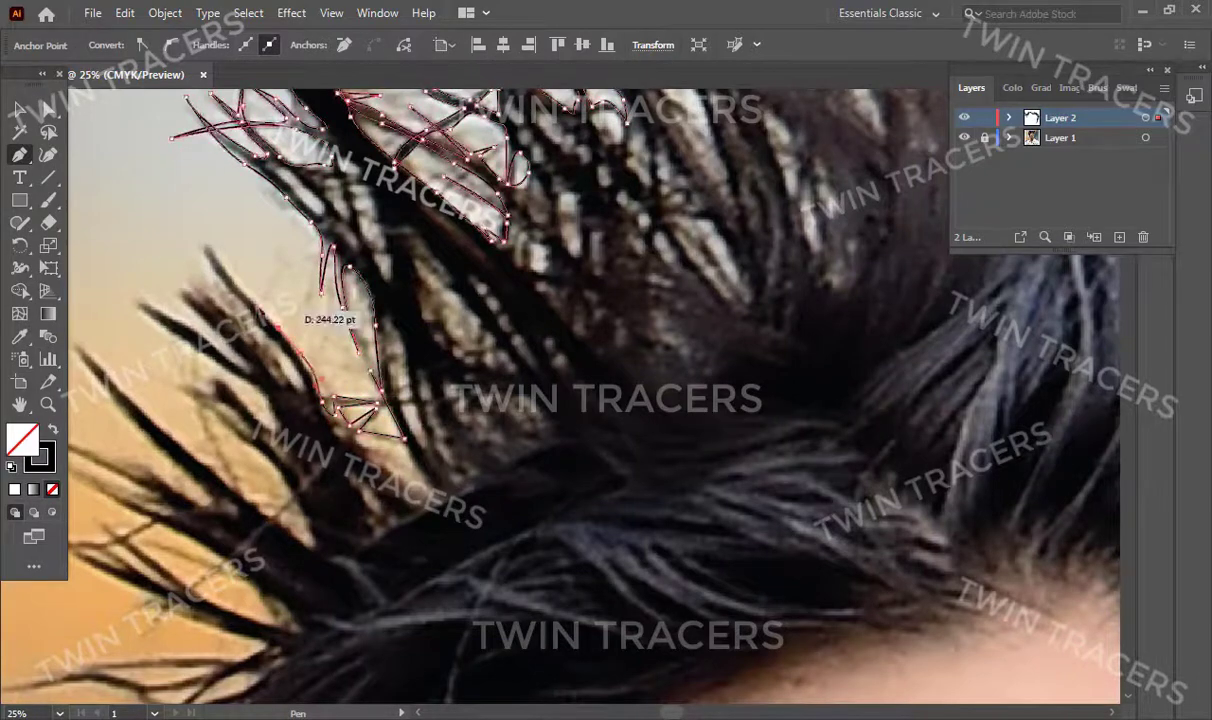
Step: Outline another strand from tip downward, close it, and begin the next strand
drag(205, 240, 215, 265)
mouse_move(312, 393)
mouse_down()
mouse_move(337, 401)
mouse_move(311, 303)
mouse_up()
click(205, 240)
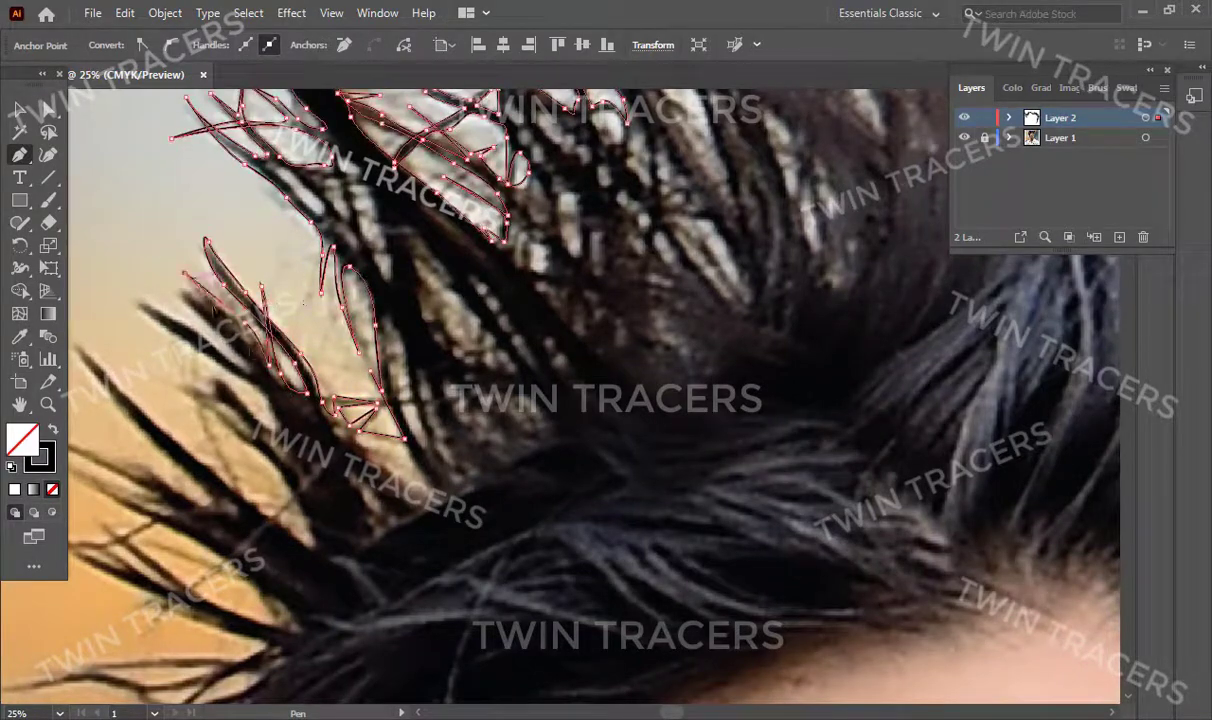
click(162, 268)
drag(218, 362, 258, 381)
Step: Trace the next strand's tip and curved edge with long handles
click(133, 292)
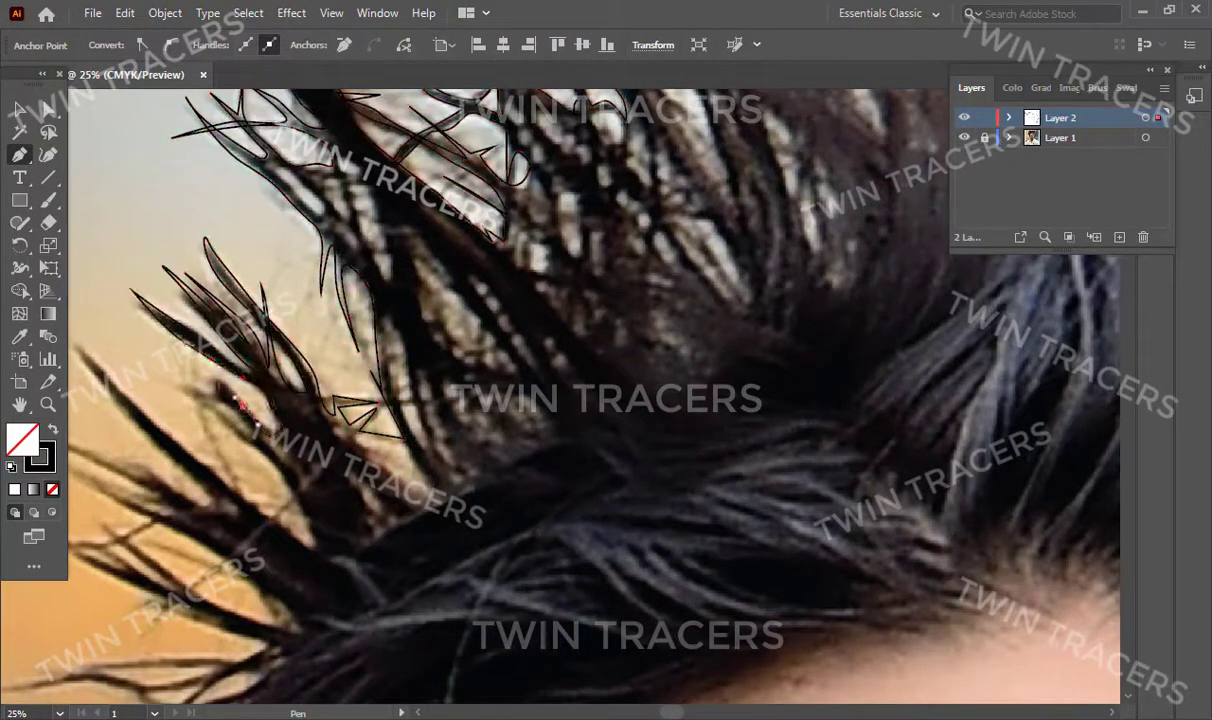
click(166, 383)
mouse_move(262, 435)
mouse_down()
mouse_move(248, 445)
mouse_move(350, 495)
mouse_up()
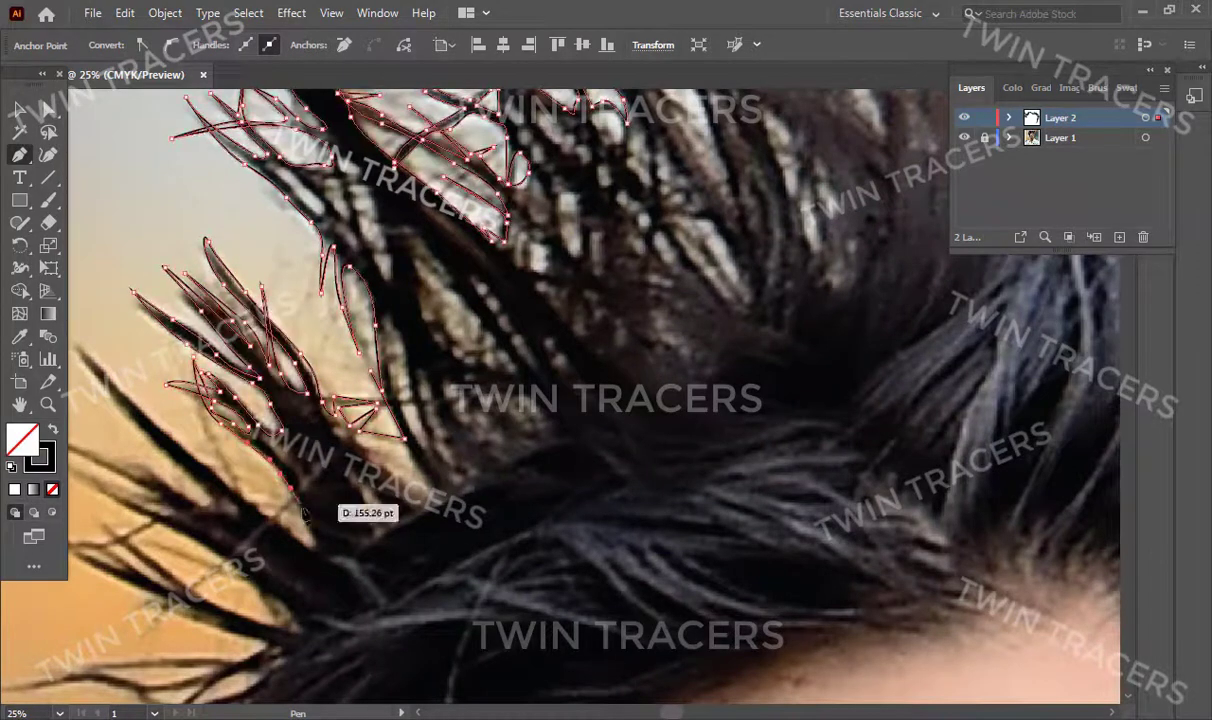
scroll(350, 495, down, 3)
drag(297, 418, 245, 406)
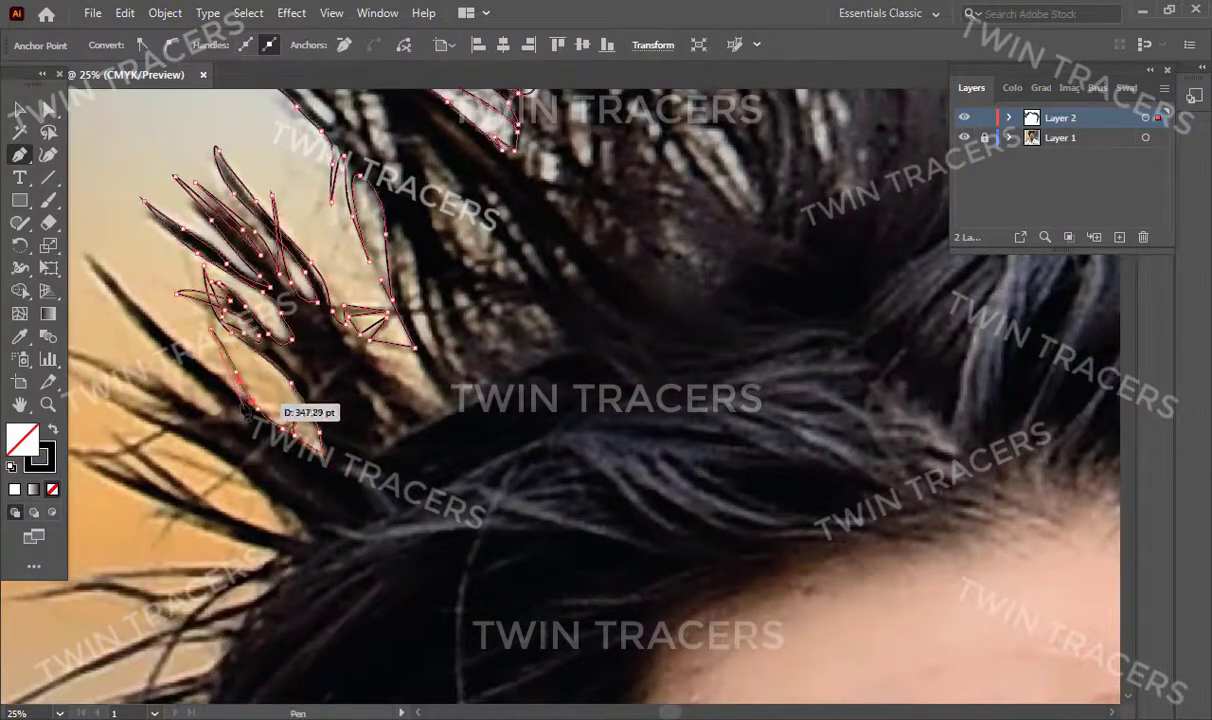
scroll(137, 300, up, 2)
Step: Close the previous left-side strand outline and curve a new one down to its tip
scroll(240, 314, up, 2)
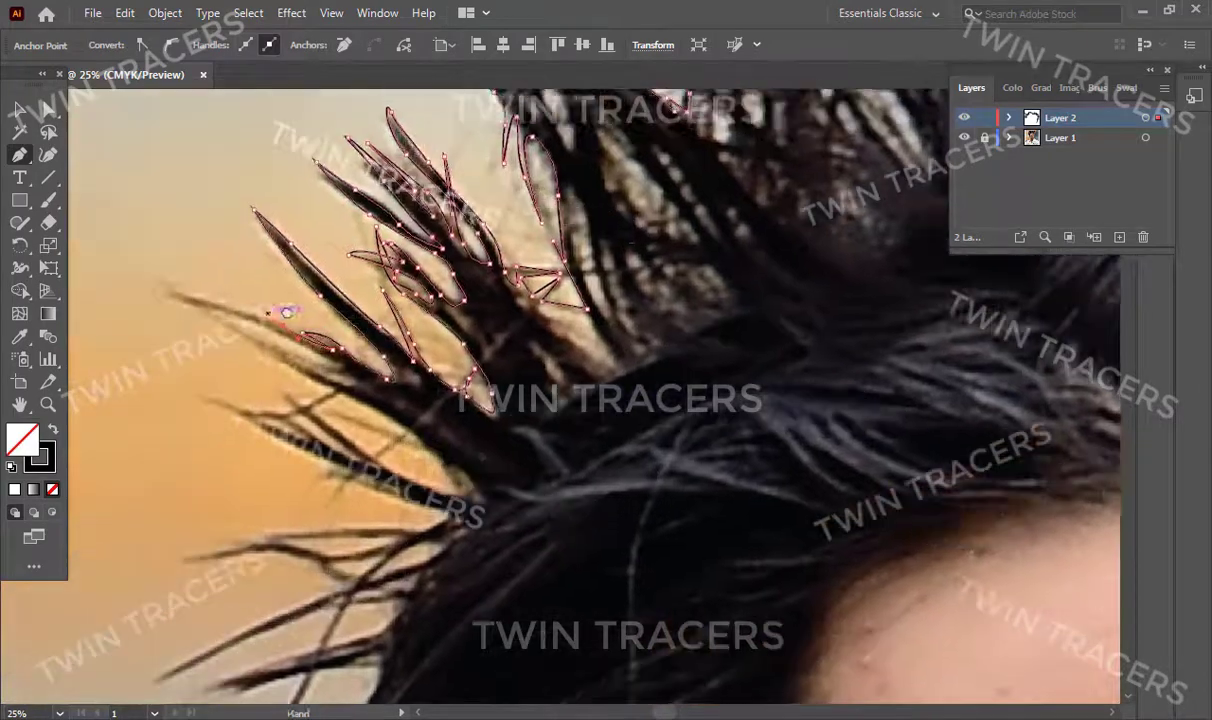
scroll(240, 314, left, 1)
click(240, 314)
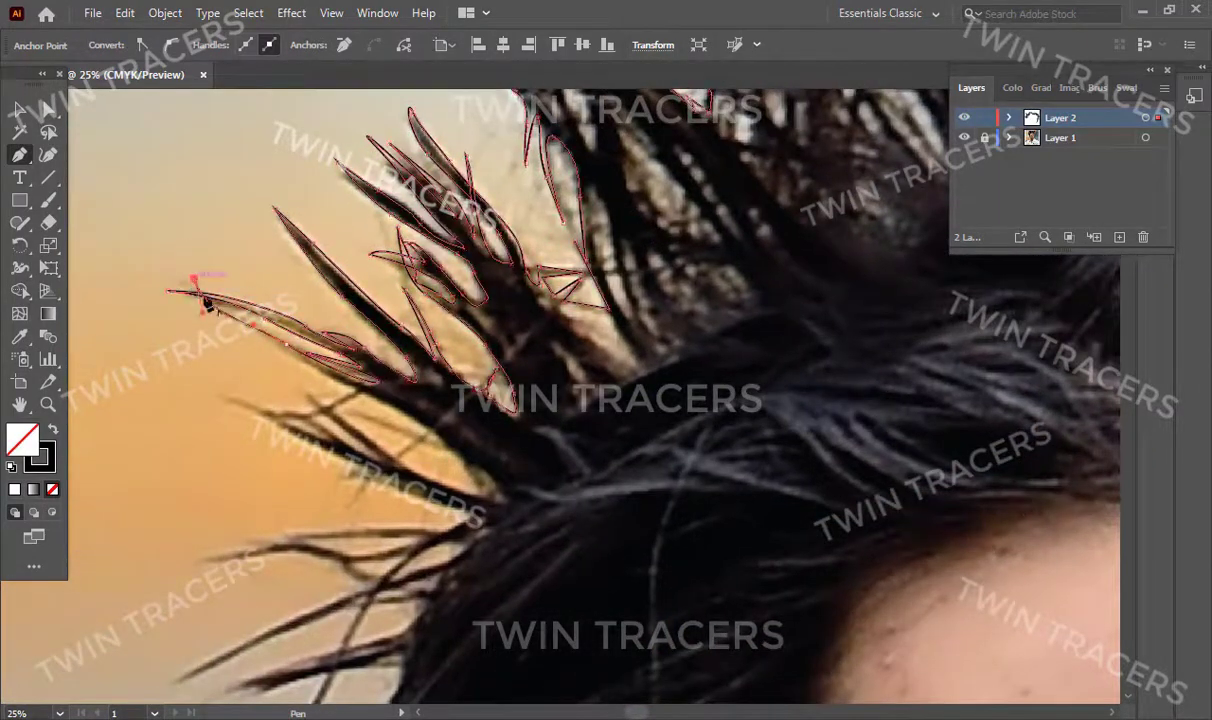
scroll(409, 389, down, 1)
scroll(409, 389, right, 1)
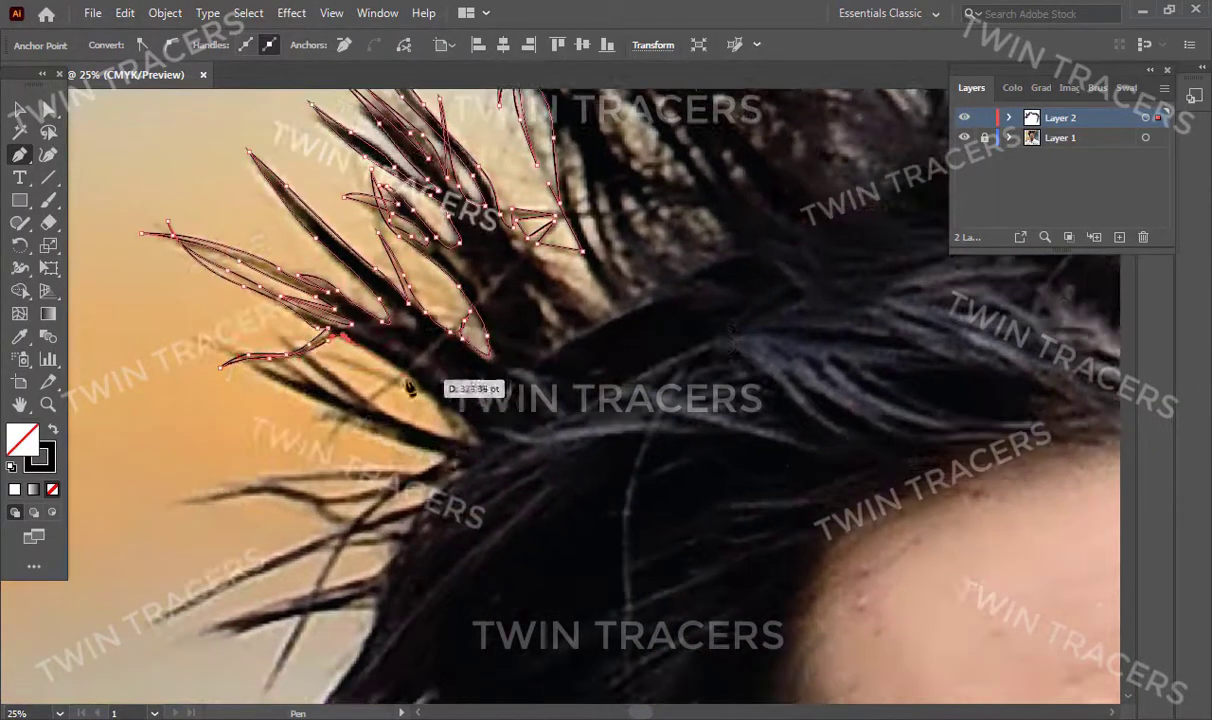
drag(447, 428, 463, 445)
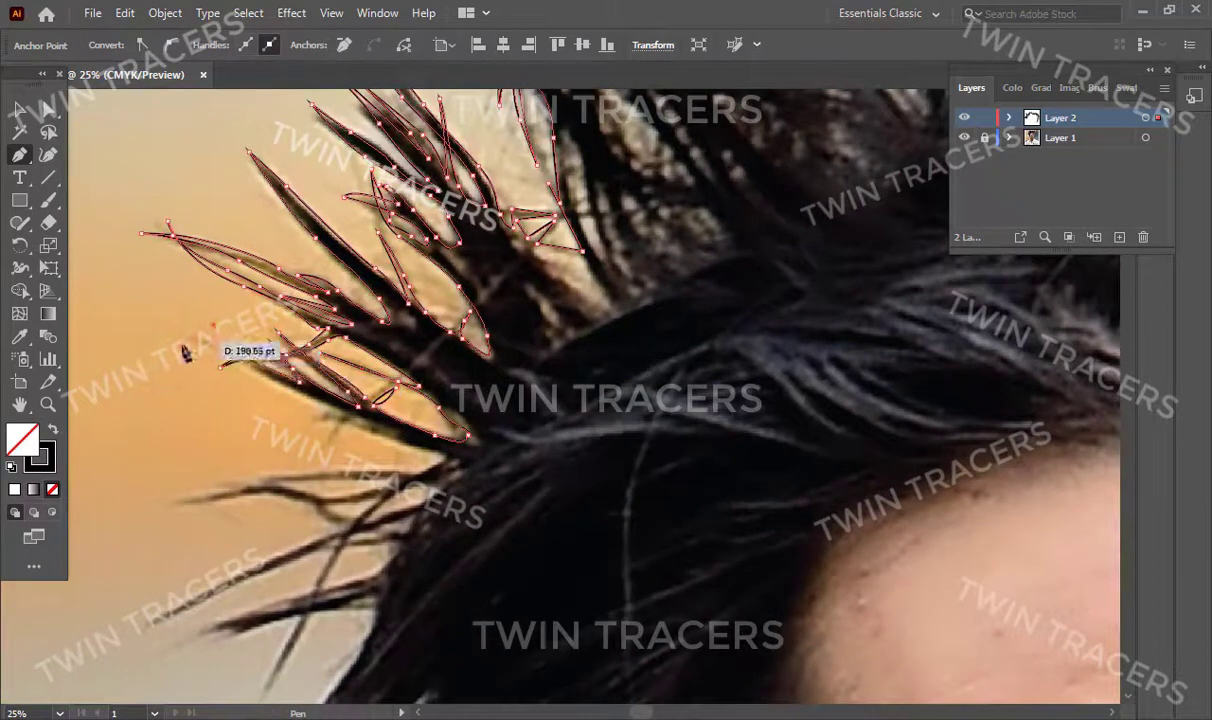
scroll(297, 398, down, 1)
scroll(297, 398, right, 1)
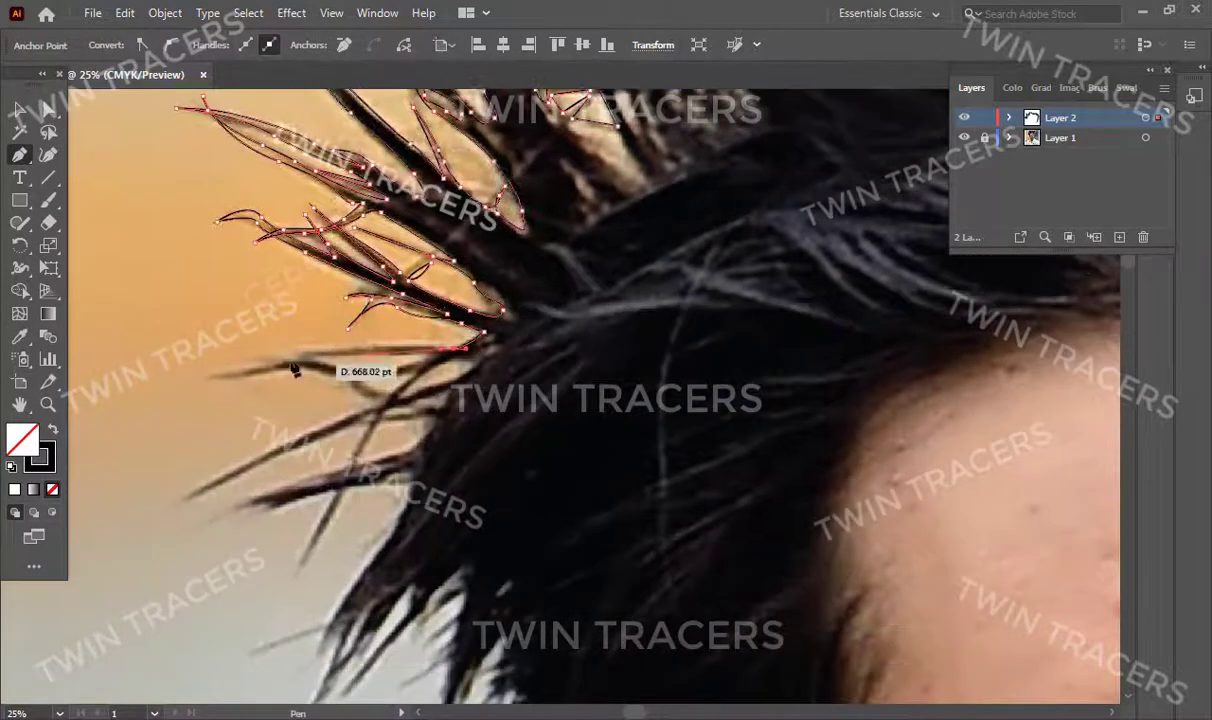
scroll(338, 370, down, 1)
scroll(338, 370, left, 1)
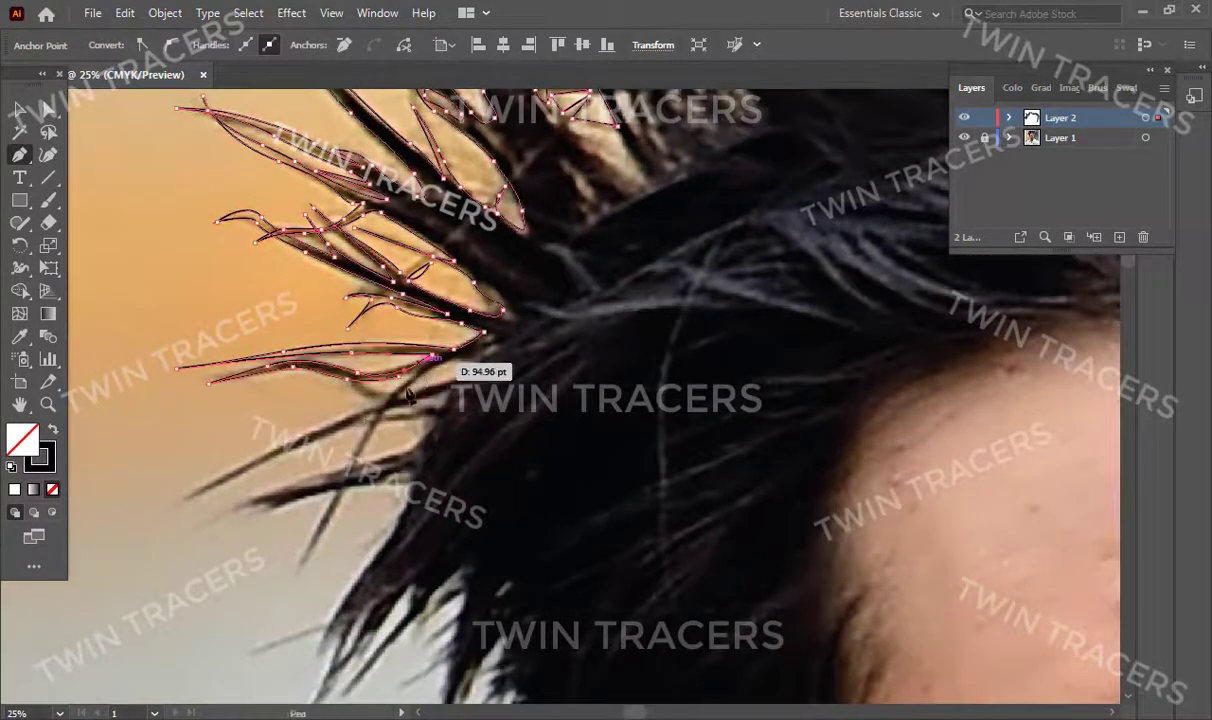
scroll(430, 350, down, 1)
click(301, 531)
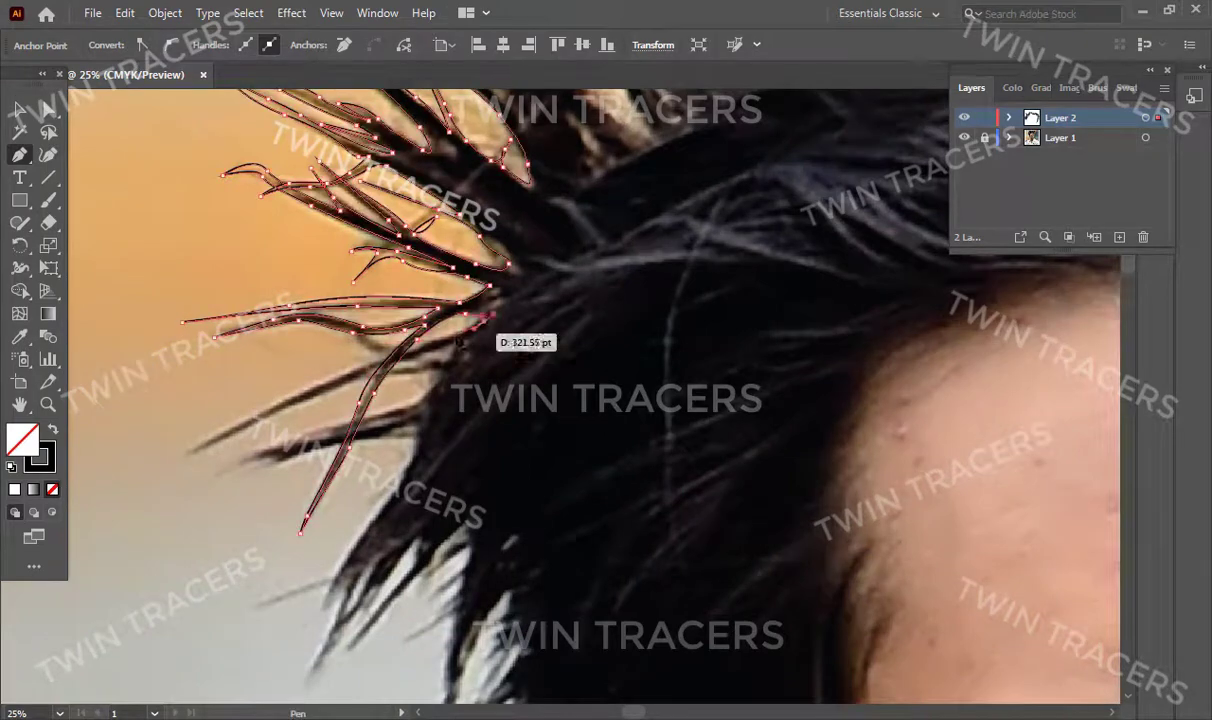
Step: Outline a new cluster of pointed strands down the lower left hair toward the ear
click(306, 396)
mouse_move(428, 361)
mouse_down()
mouse_move(447, 368)
mouse_move(395, 422)
mouse_up()
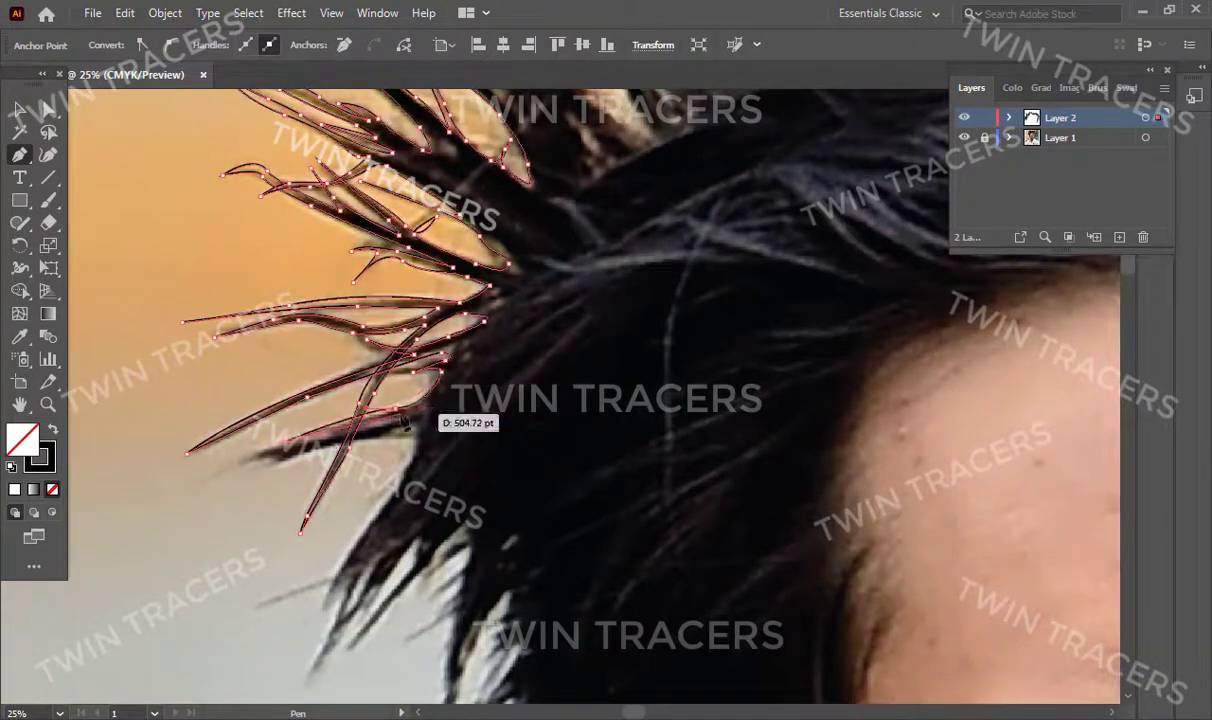
drag(246, 466, 270, 446)
drag(416, 437, 351, 561)
ctrl+click(352, 588)
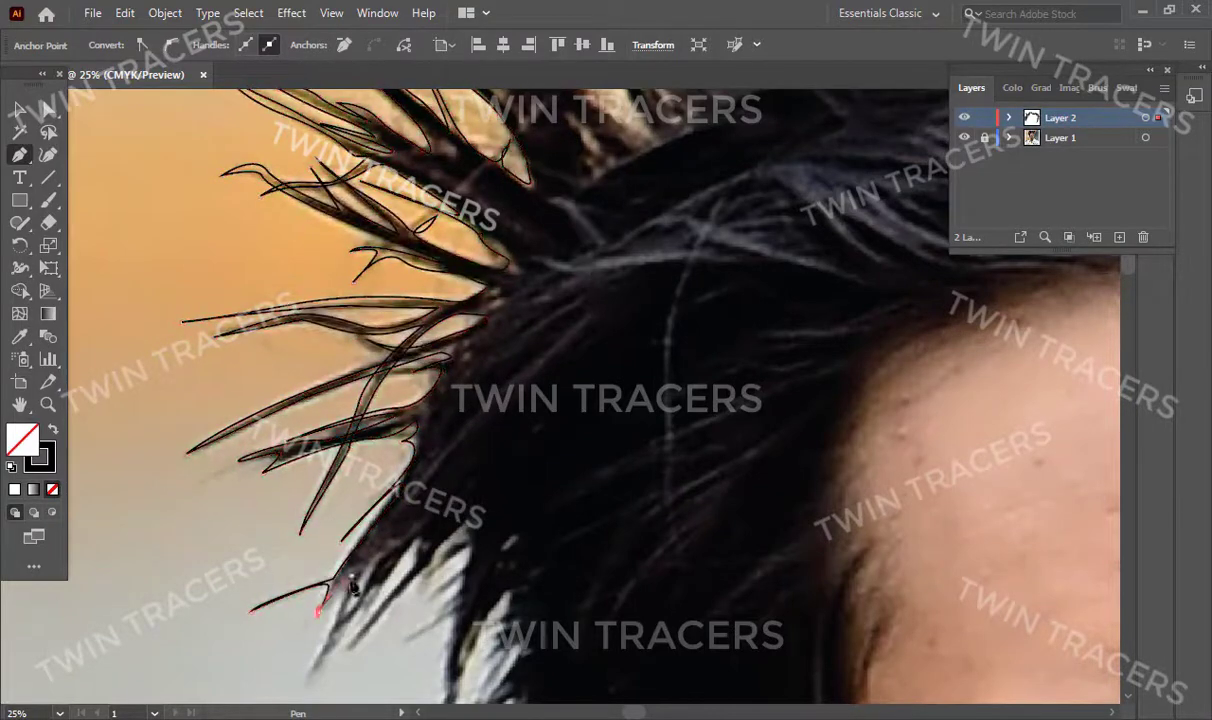
drag(320, 640, 346, 649)
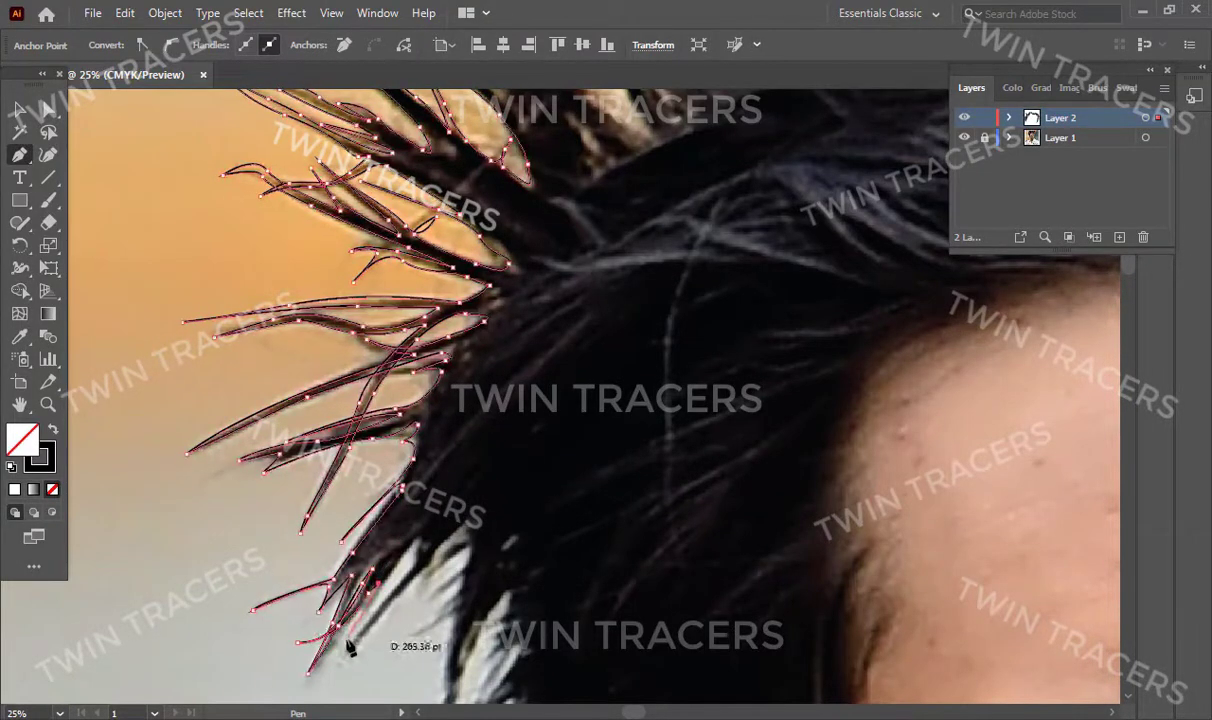
mouse_move(420, 545)
mouse_down()
mouse_move(408, 585)
mouse_move(462, 598)
mouse_move(430, 357)
mouse_up()
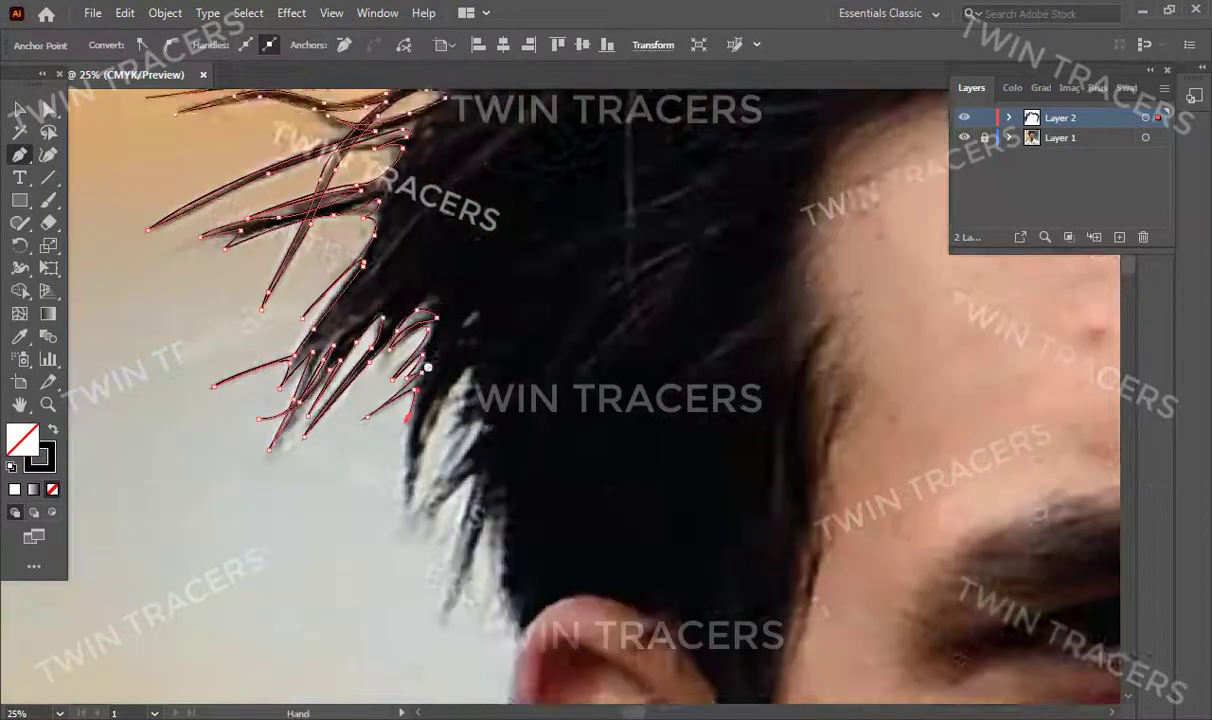
Step: Pencil the lower hair spikes, then Pen-curve an outline down and over the ear top
key(n)
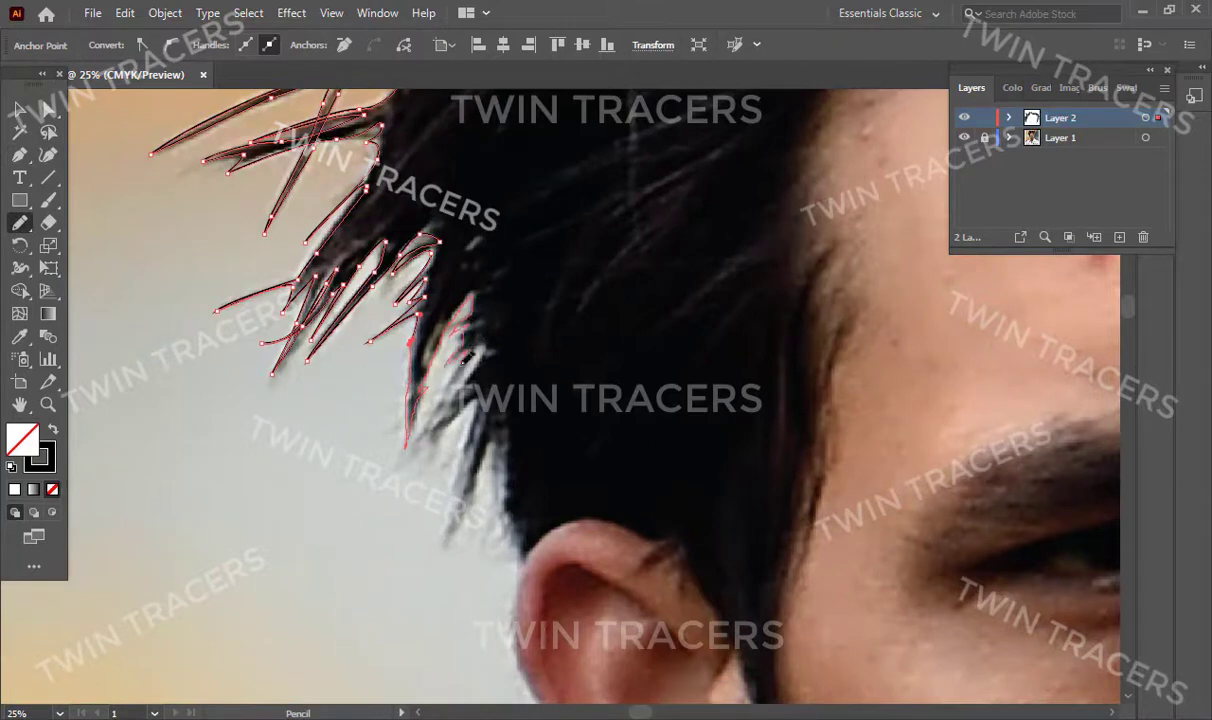
drag(398, 452, 372, 462)
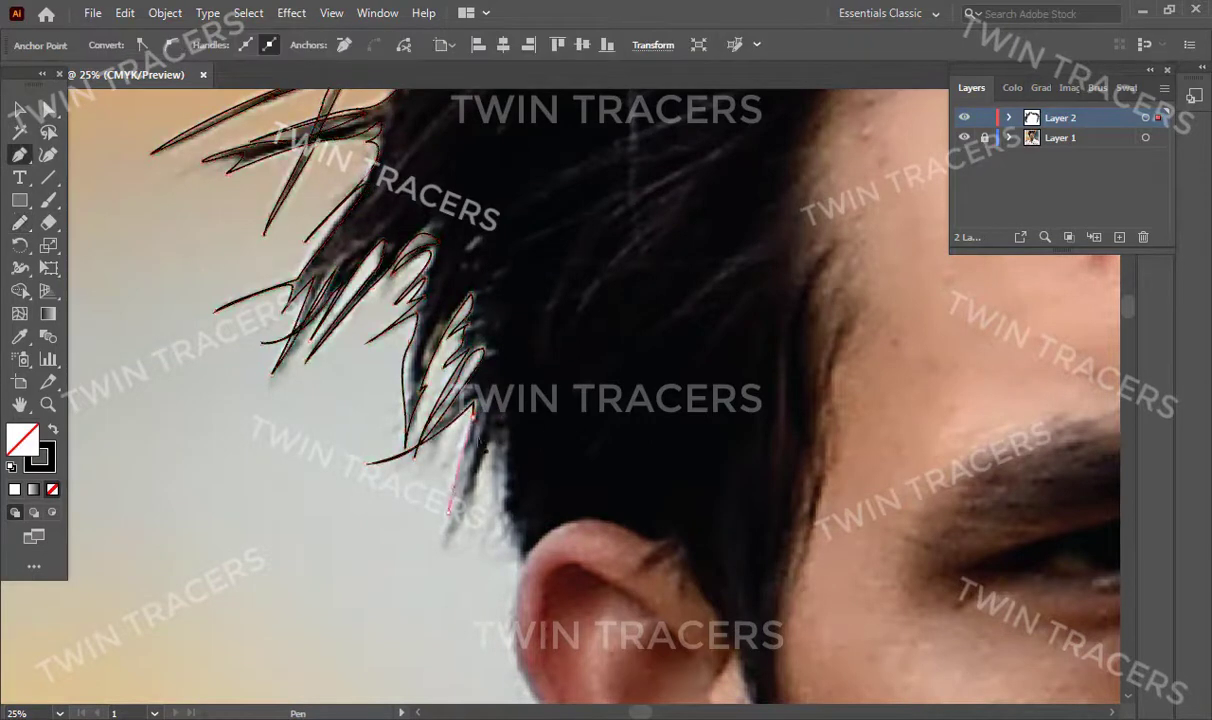
drag(478, 432, 422, 548)
key(p)
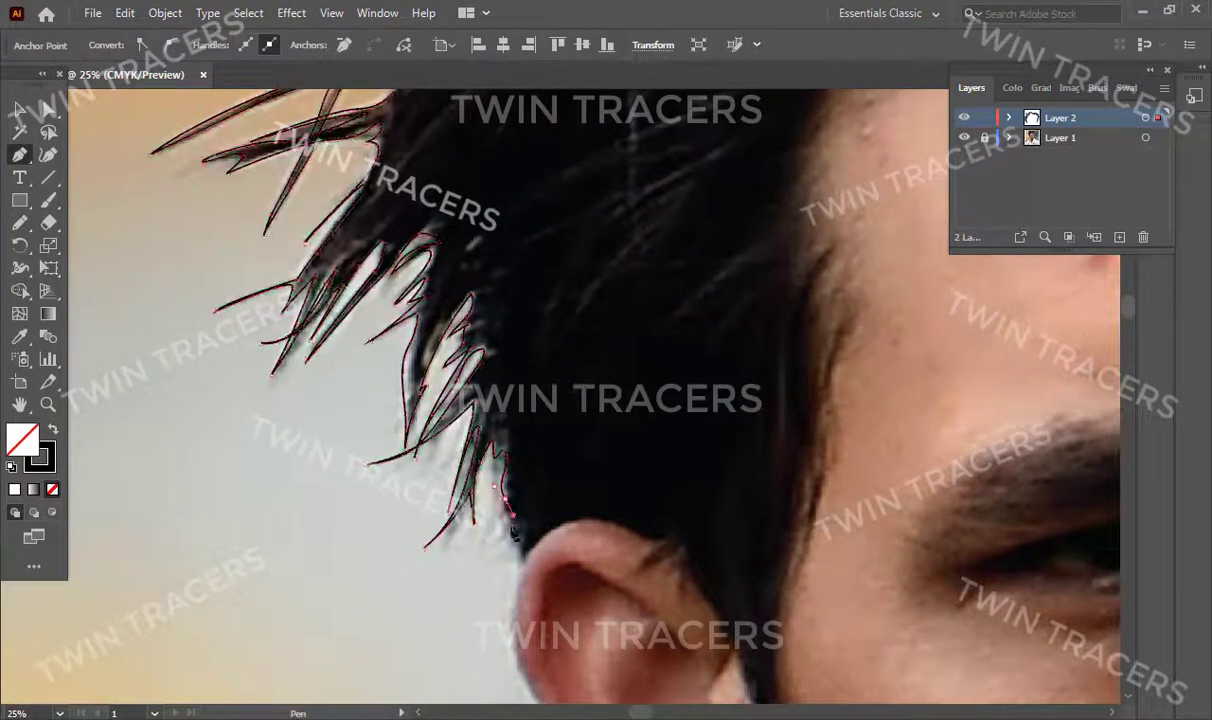
click(498, 545)
drag(528, 551, 548, 526)
drag(623, 530, 513, 360)
Step: Deselect the ear path and extend the outline down the back of the ear
key(n)
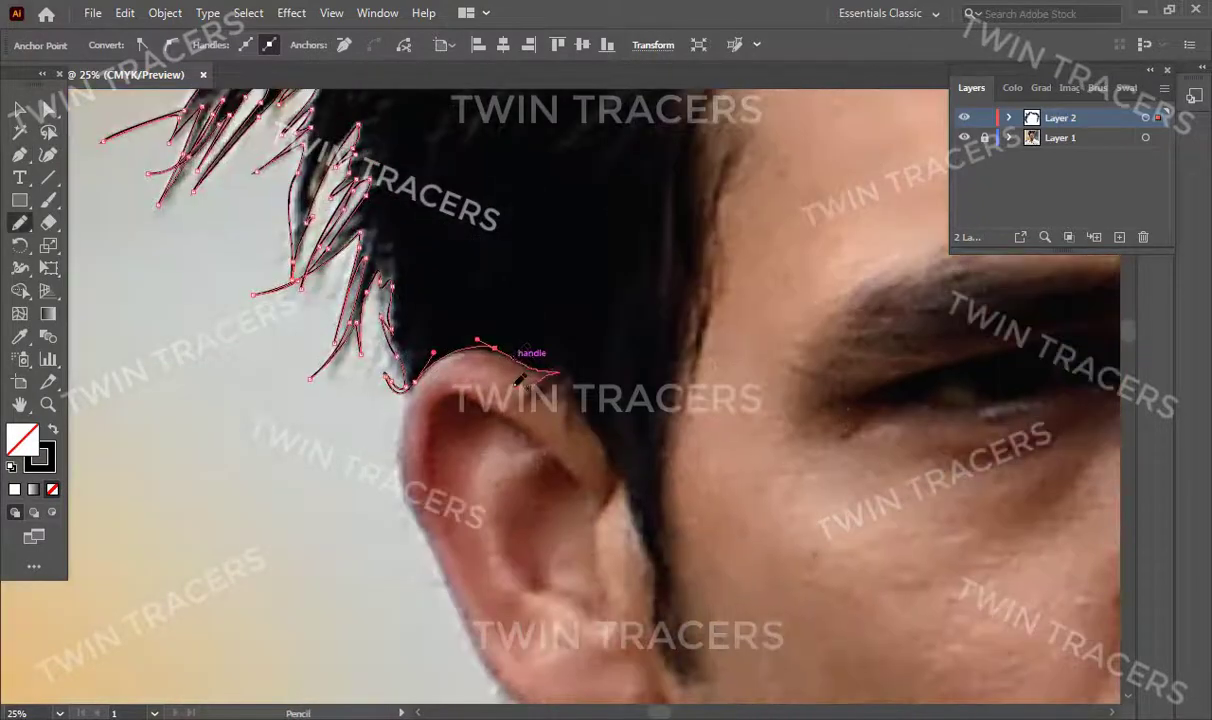
right_click(530, 405)
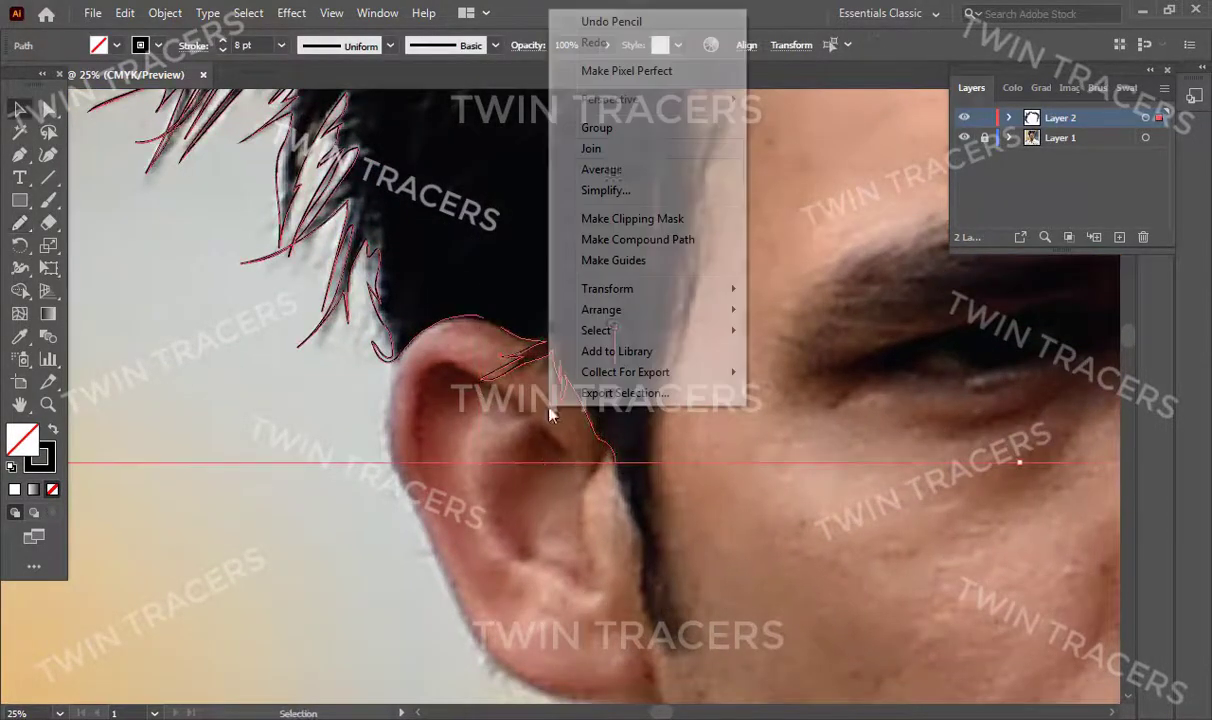
key(Escape)
key(ctrl+shift+a)
drag(632, 433, 532, 343)
click(537, 343)
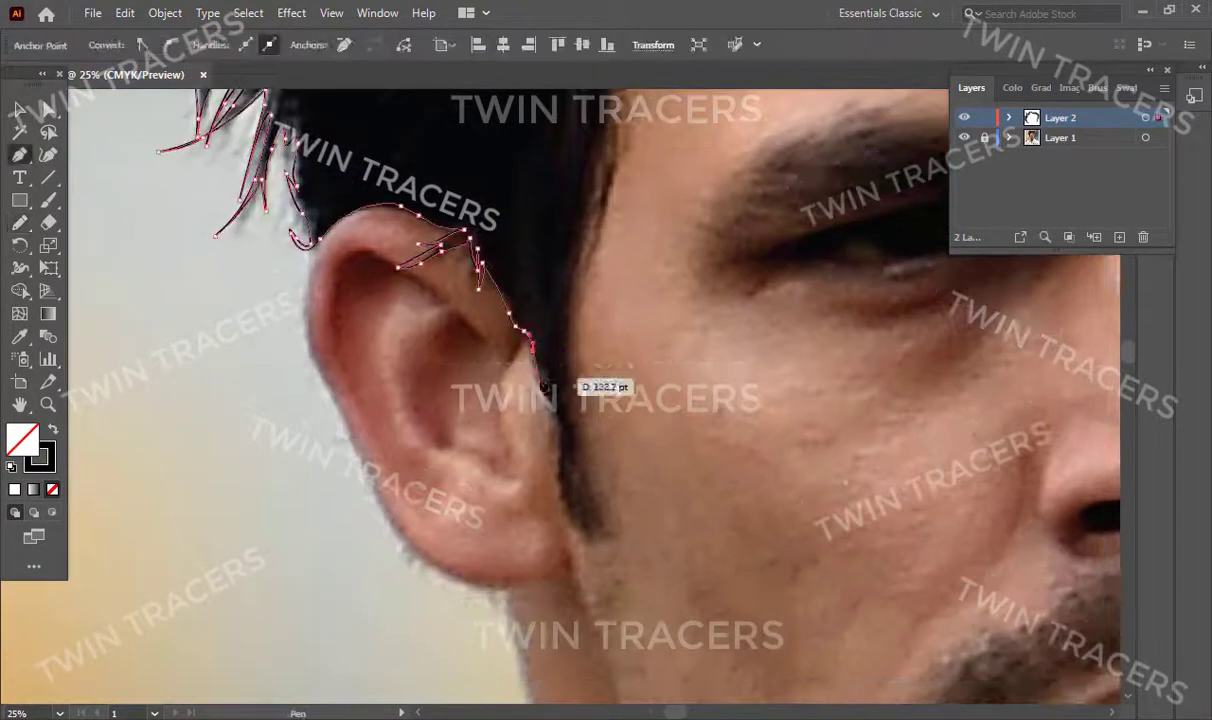
scroll(487, 443, up, 5)
Step: Check the hair outlines zoomed out, then pencil the hairline up along the temple
scroll(487, 443, down, 5)
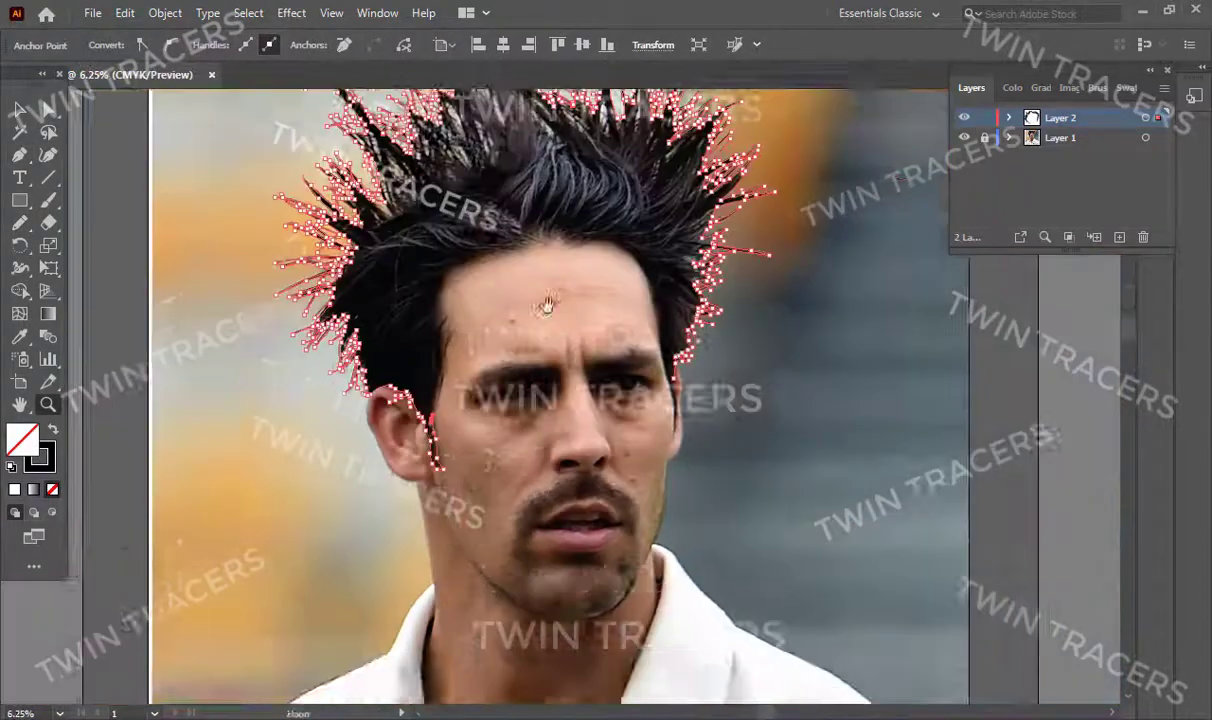
click(964, 137)
click(964, 137)
scroll(541, 344, up, 2)
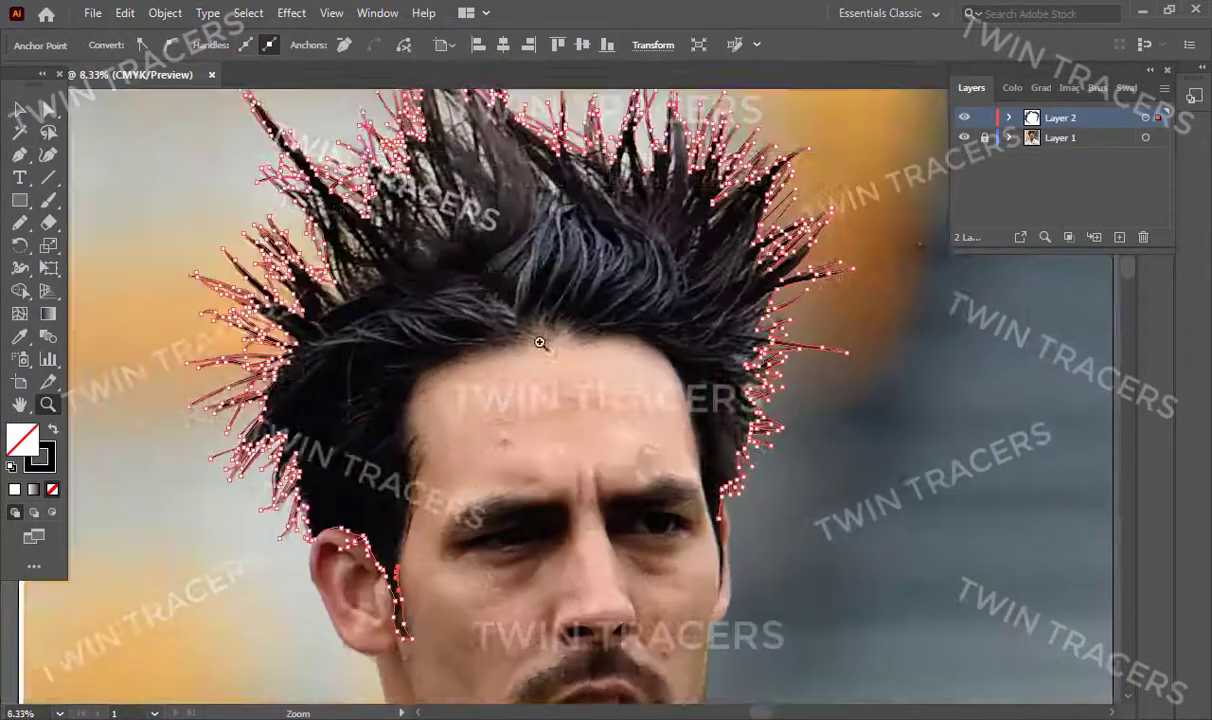
scroll(554, 495, up, 1)
scroll(445, 485, up, 1)
key(n)
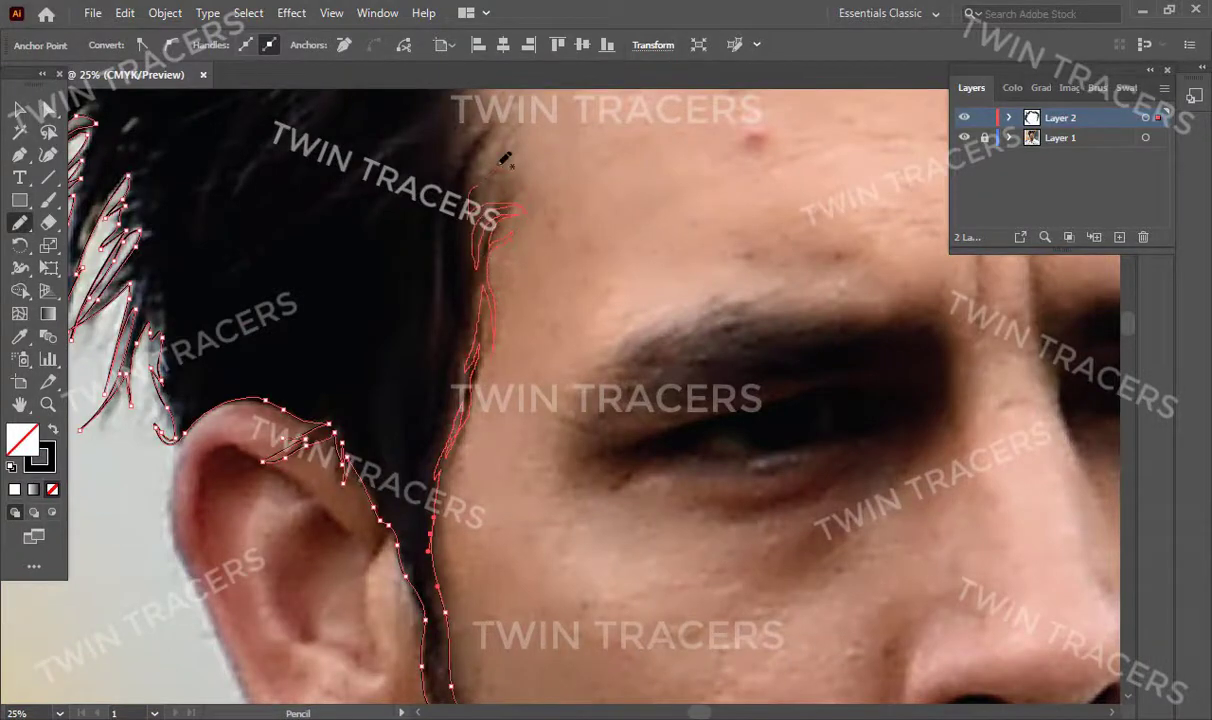
scroll(460, 162, up, 4)
drag(433, 335, 440, 255)
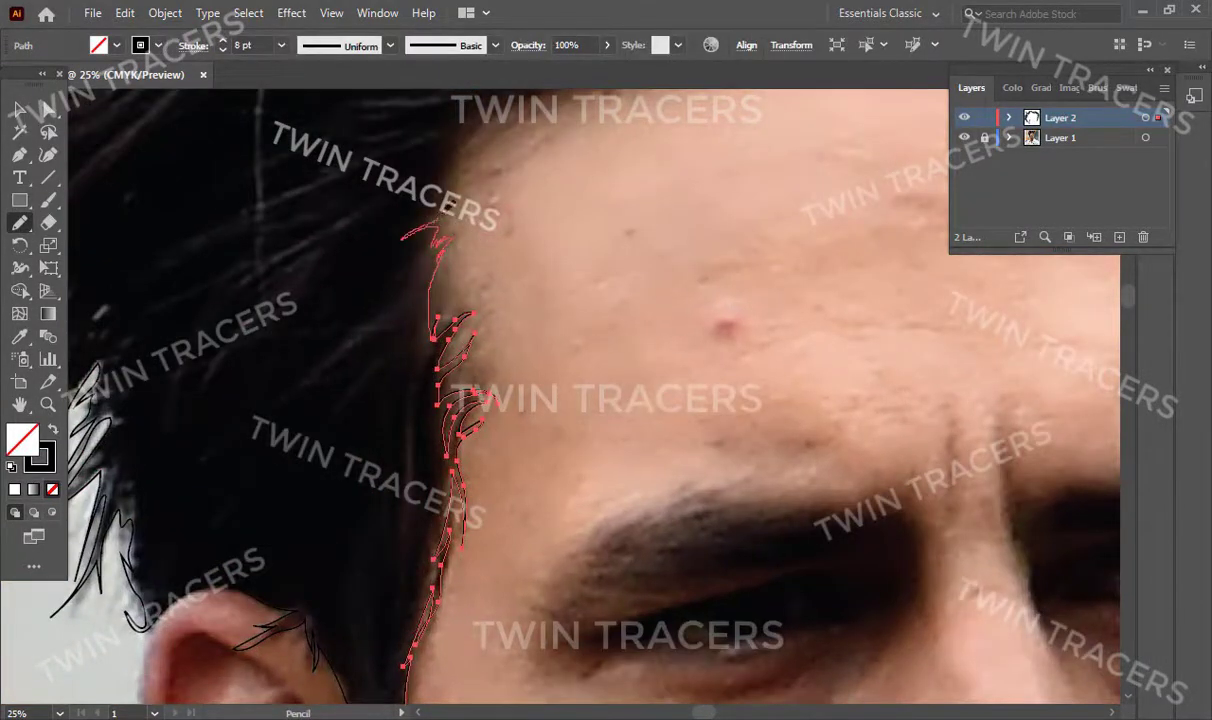
Step: Continue the freehand hairline across the top of the forehead
drag(480, 150, 393, 283)
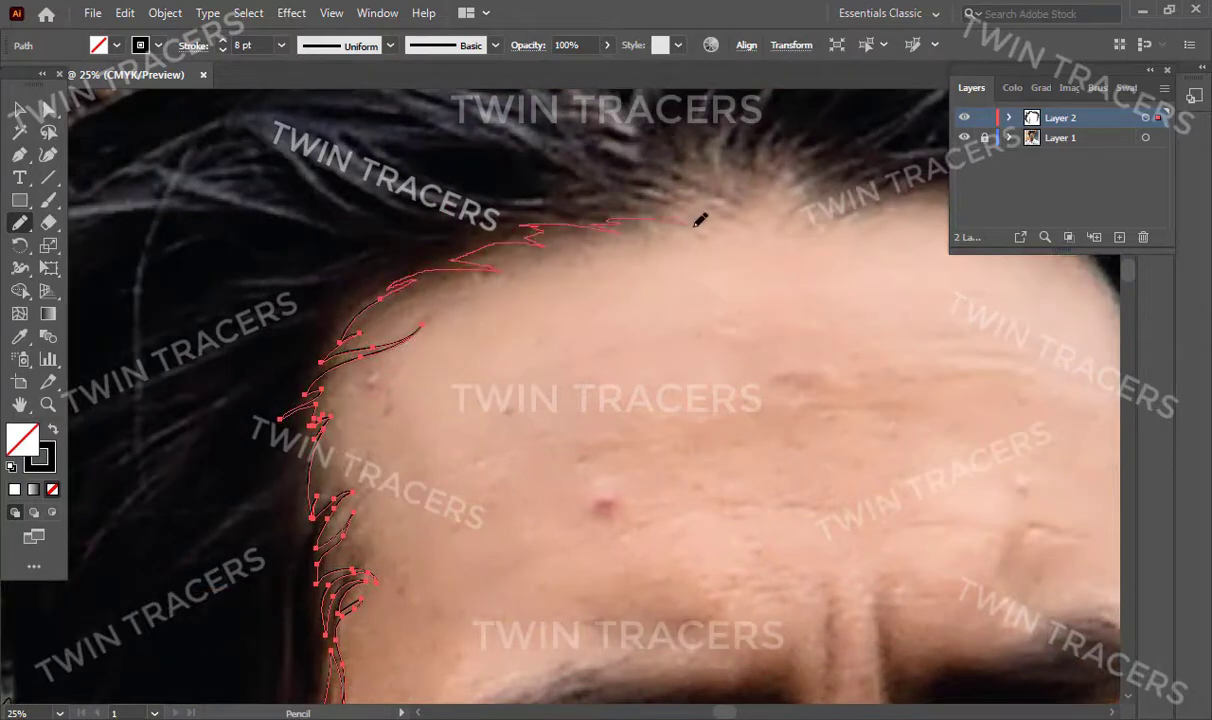
drag(898, 178, 645, 228)
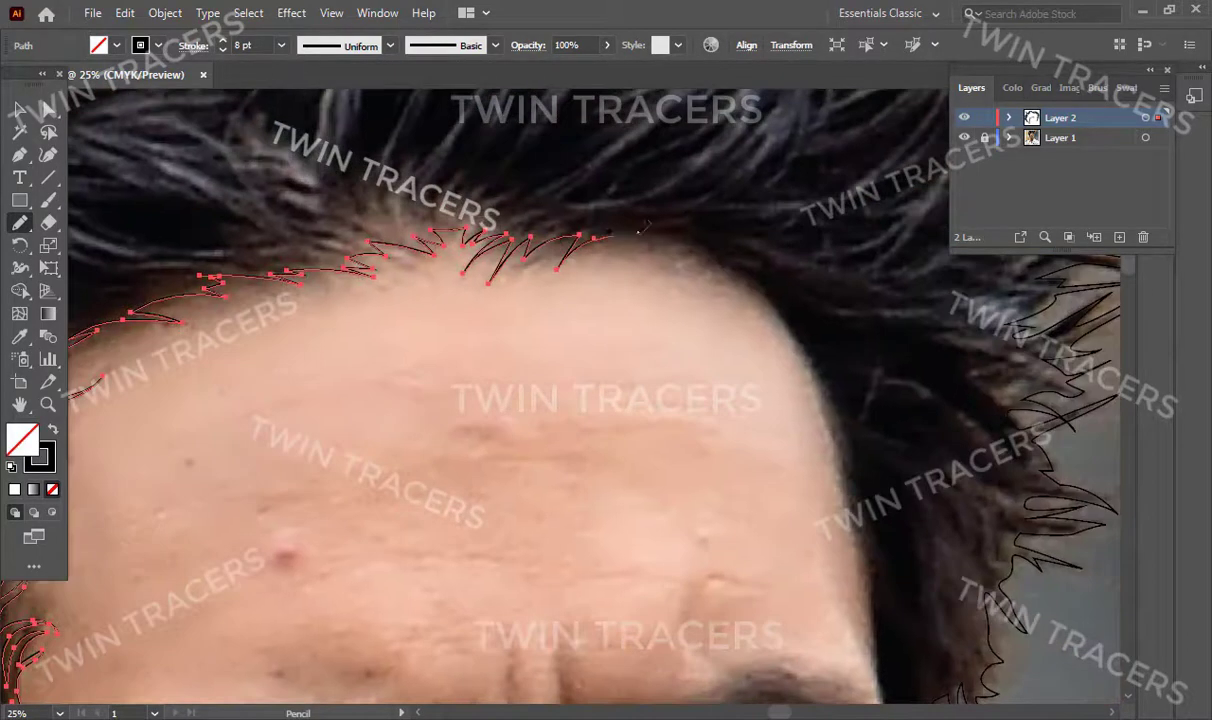
drag(790, 312, 697, 200)
mouse_move(733, 373)
mouse_down()
mouse_move(641, 197)
mouse_move(640, 580)
mouse_up()
drag(540, 307, 604, 572)
Step: Zoom around the hair and deselect the drawn hairline path
scroll(604, 572, down, 3)
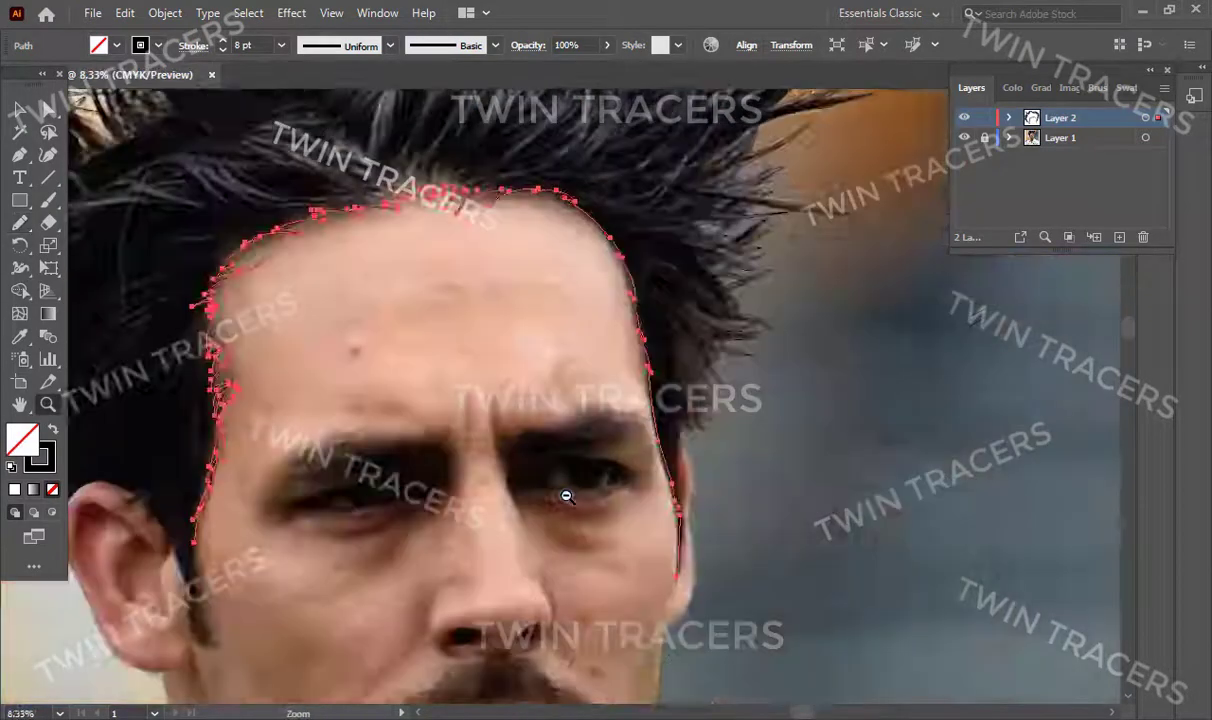
scroll(541, 419, down, 2)
scroll(541, 419, up, 4)
scroll(563, 476, up, 1)
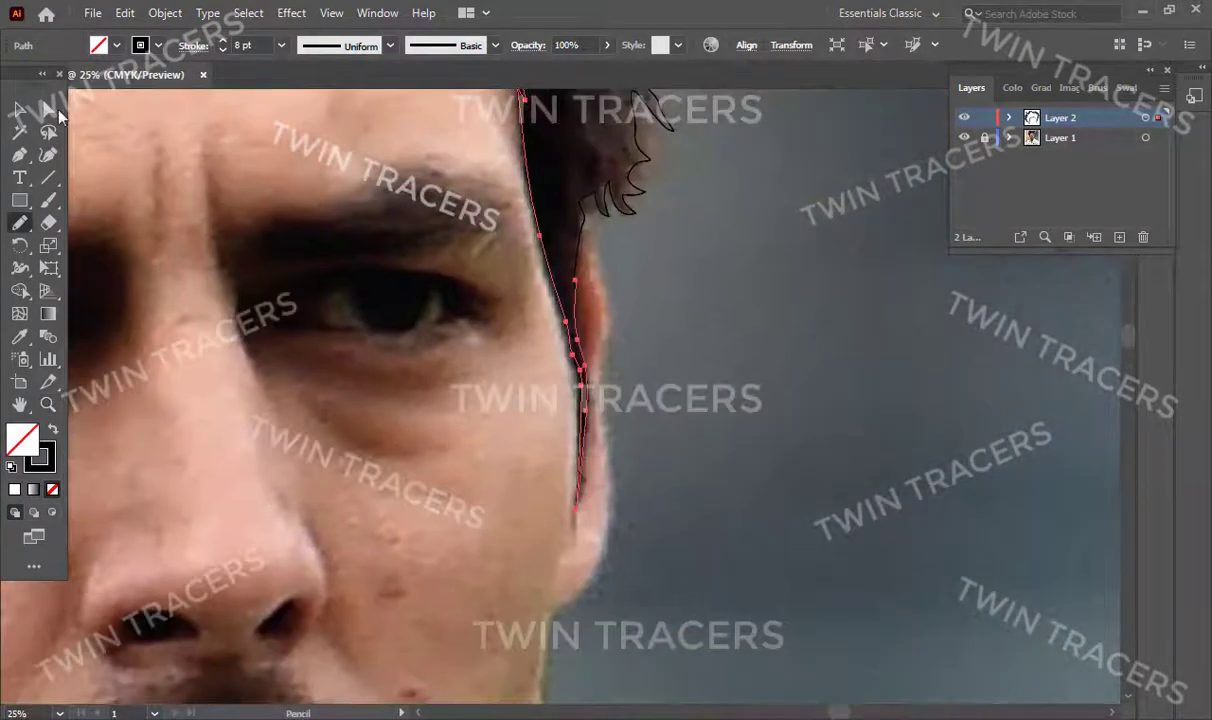
scroll(560, 400, down, 2)
scroll(560, 400, up, 3)
right_click(400, 300)
key(Escape)
key(z)
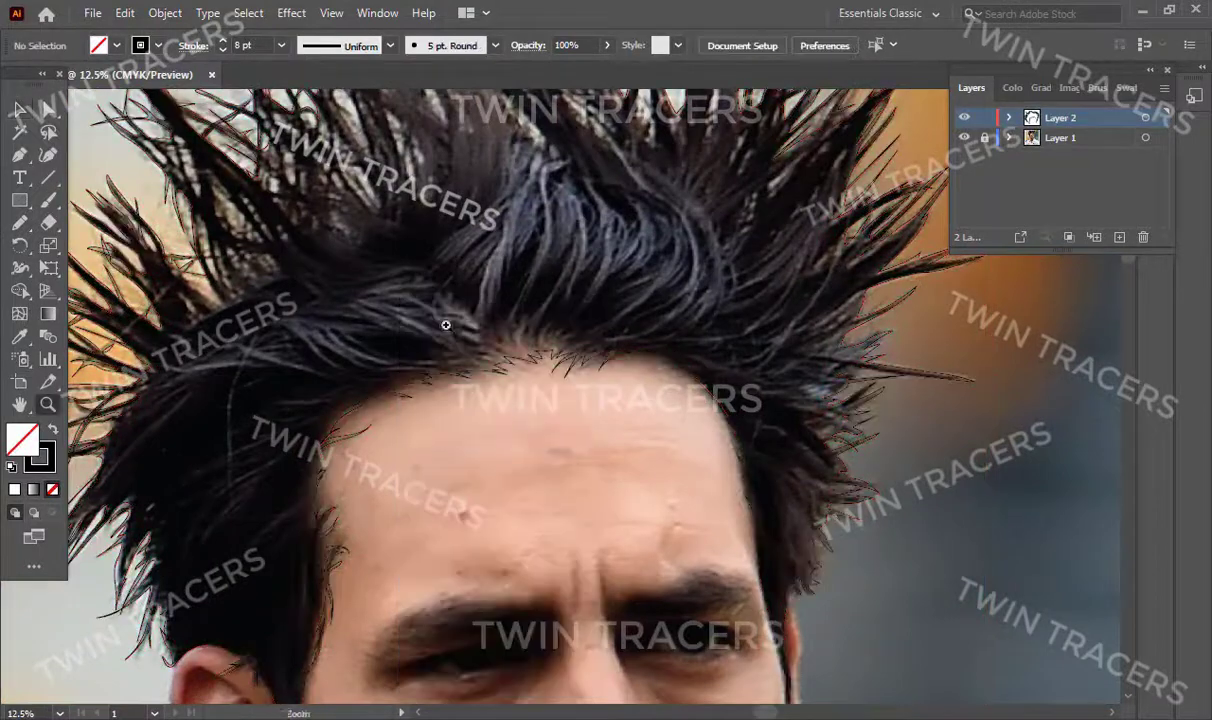
scroll(446, 325, up, 1)
scroll(446, 325, up, 2)
Step: Outline the first hair gaps as small closed Pencil shapes, including one near the top spikes
key(n)
drag(553, 328, 561, 336)
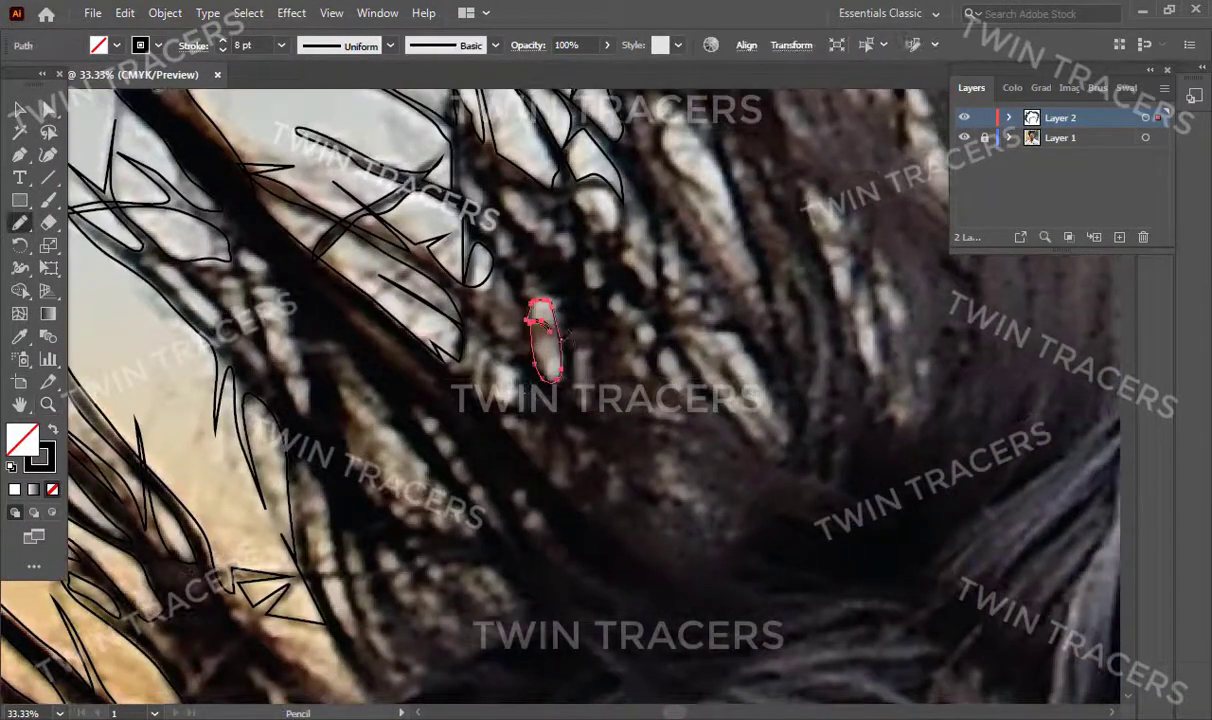
drag(490, 374, 520, 405)
scroll(500, 380, right, 2)
mouse_move(615, 365)
mouse_down()
mouse_move(640, 352)
mouse_move(616, 360)
mouse_up()
scroll(560, 320, up, 3)
scroll(560, 320, right, 2)
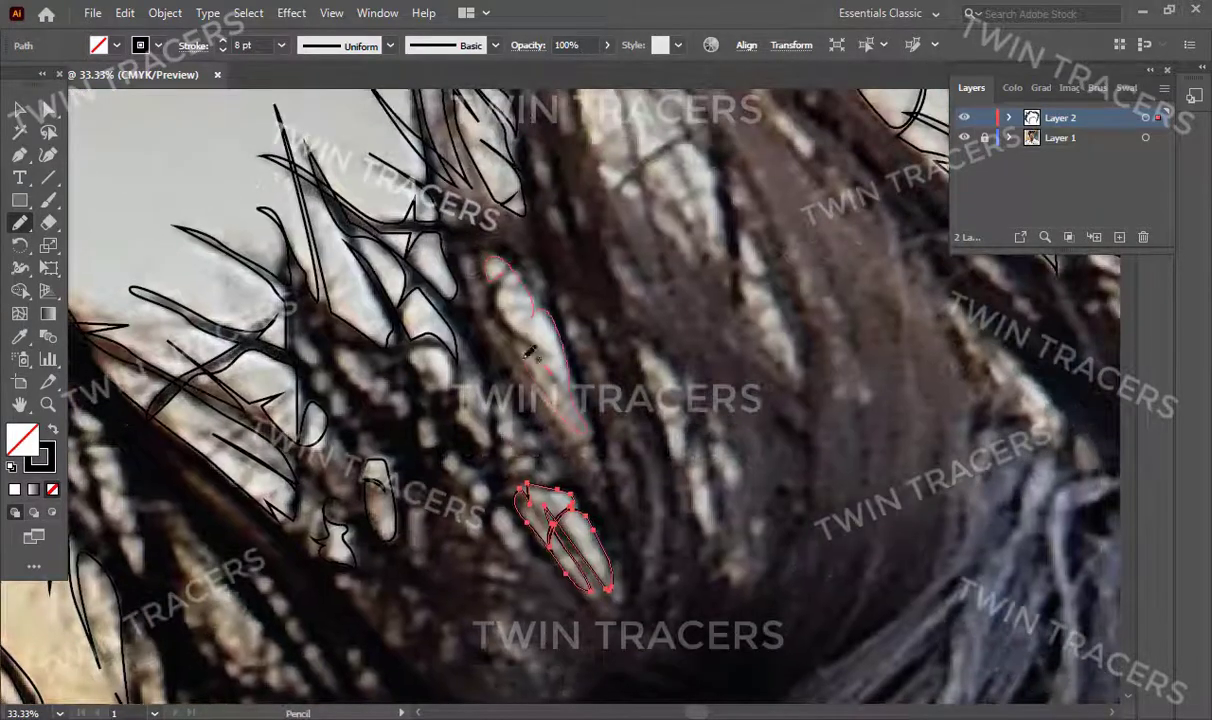
drag(500, 305, 498, 303)
scroll(480, 320, up, 5)
scroll(450, 325, right, 3)
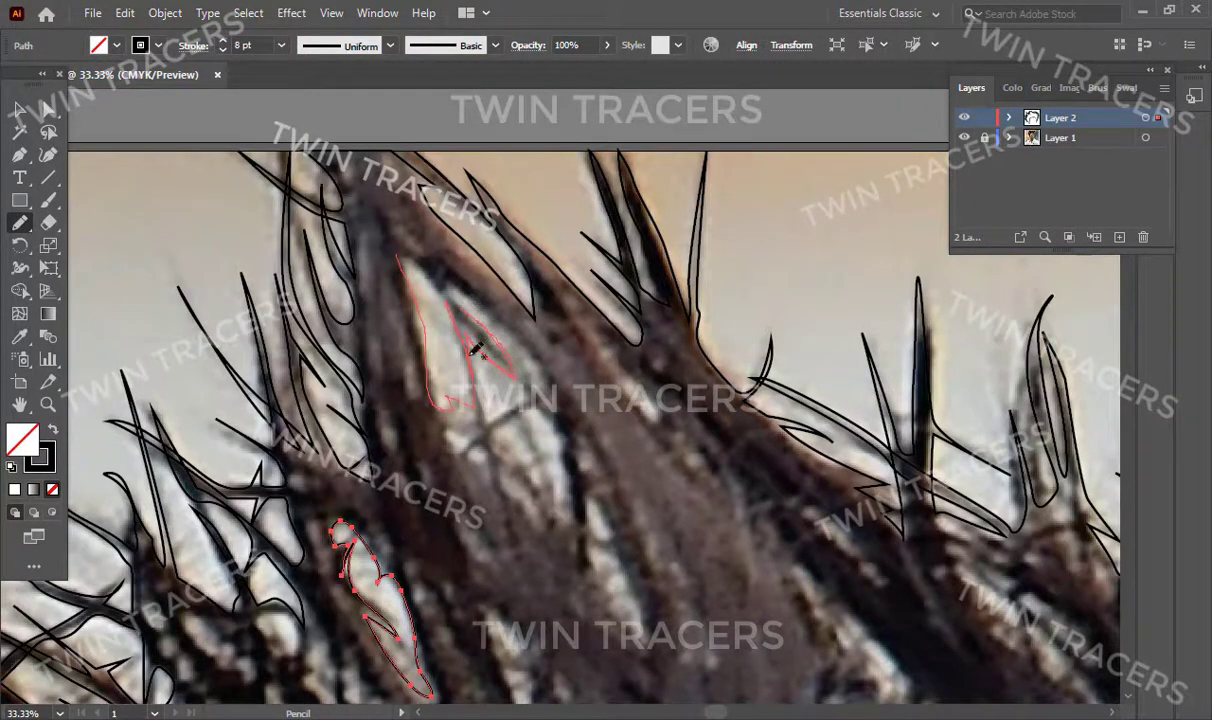
drag(398, 245, 398, 247)
scroll(548, 383, down, 1)
scroll(548, 383, right, 1)
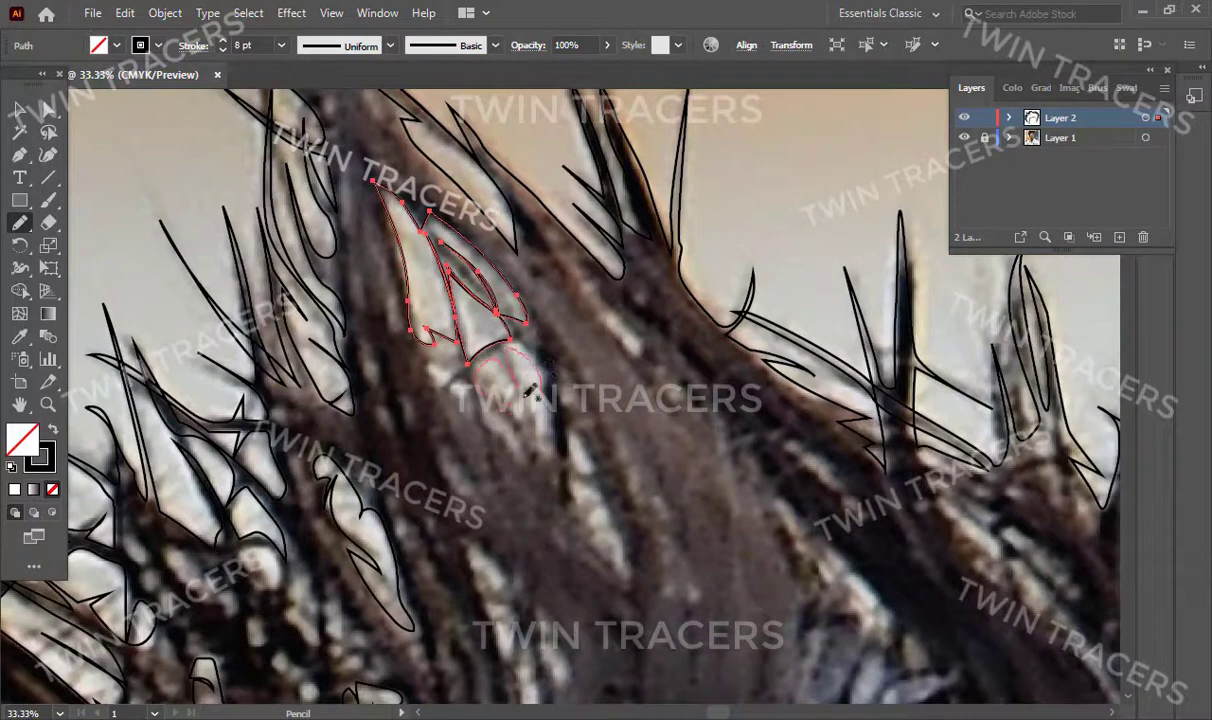
Step: Trace a teardrop gap, a narrow gap and gaps between the upper spikes
drag(548, 432, 550, 448)
scroll(566, 386, down, 1)
scroll(566, 386, right, 1)
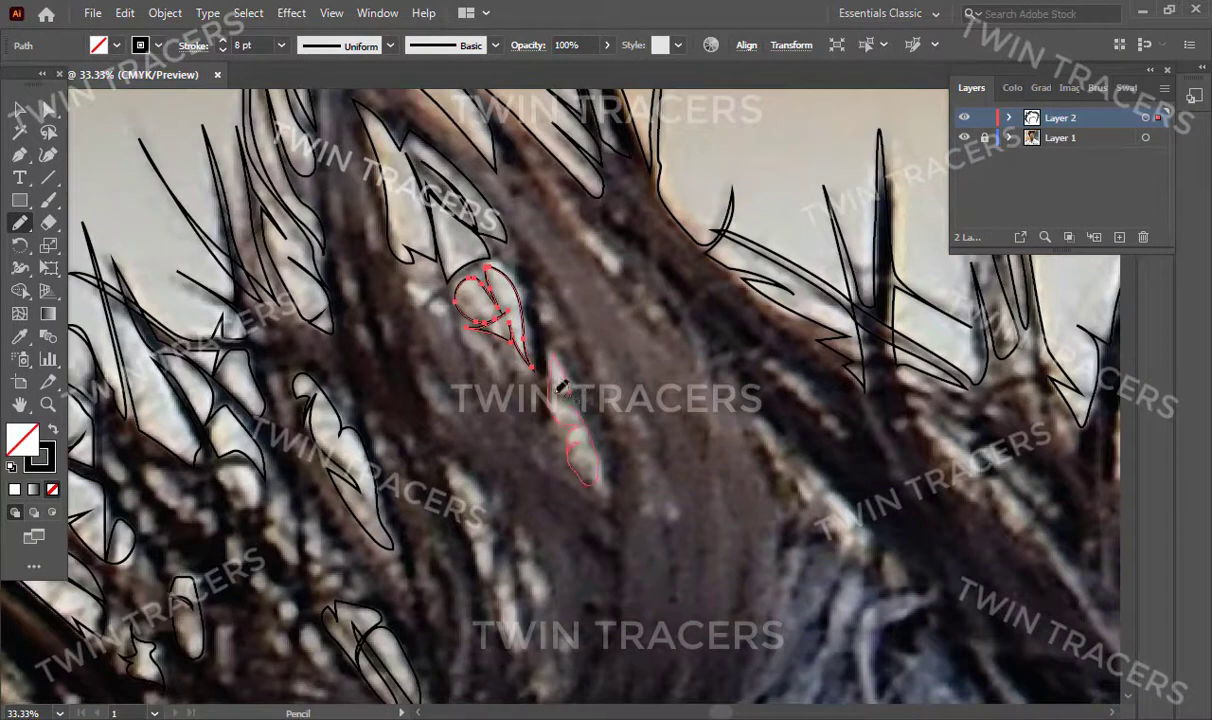
drag(561, 388, 562, 390)
scroll(561, 388, down, 2)
scroll(560, 370, down, 1)
scroll(506, 414, right, 2)
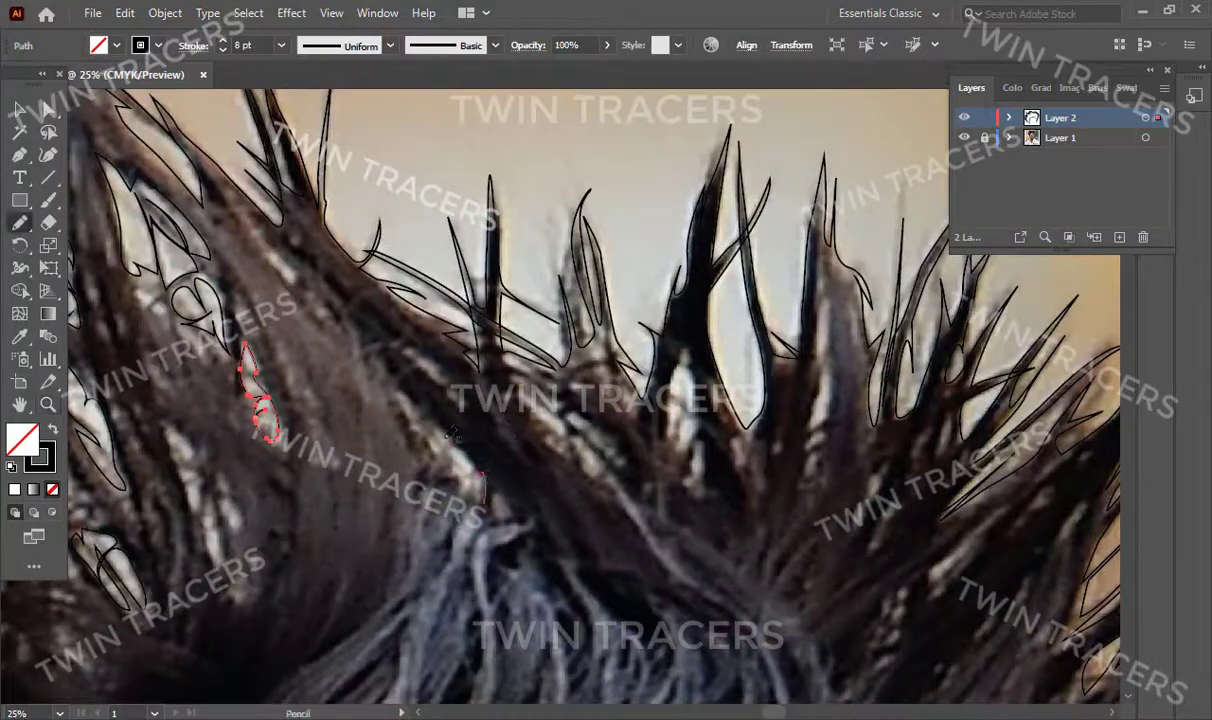
drag(478, 474, 479, 476)
scroll(672, 306, down, 1)
scroll(672, 306, right, 1)
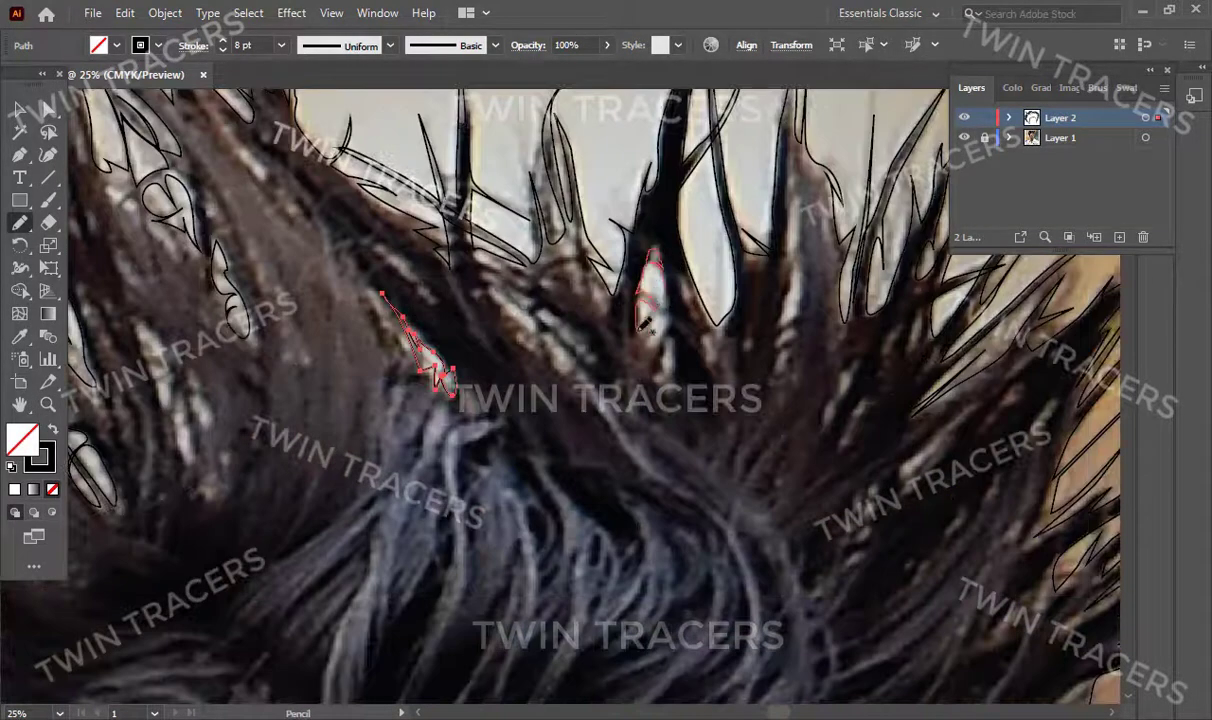
drag(675, 285, 676, 287)
scroll(676, 287, down, 1)
scroll(676, 287, right, 1)
Step: Outline the remaining small gaps, including on the left hair, then view the right-hand spikes
drag(733, 163, 734, 165)
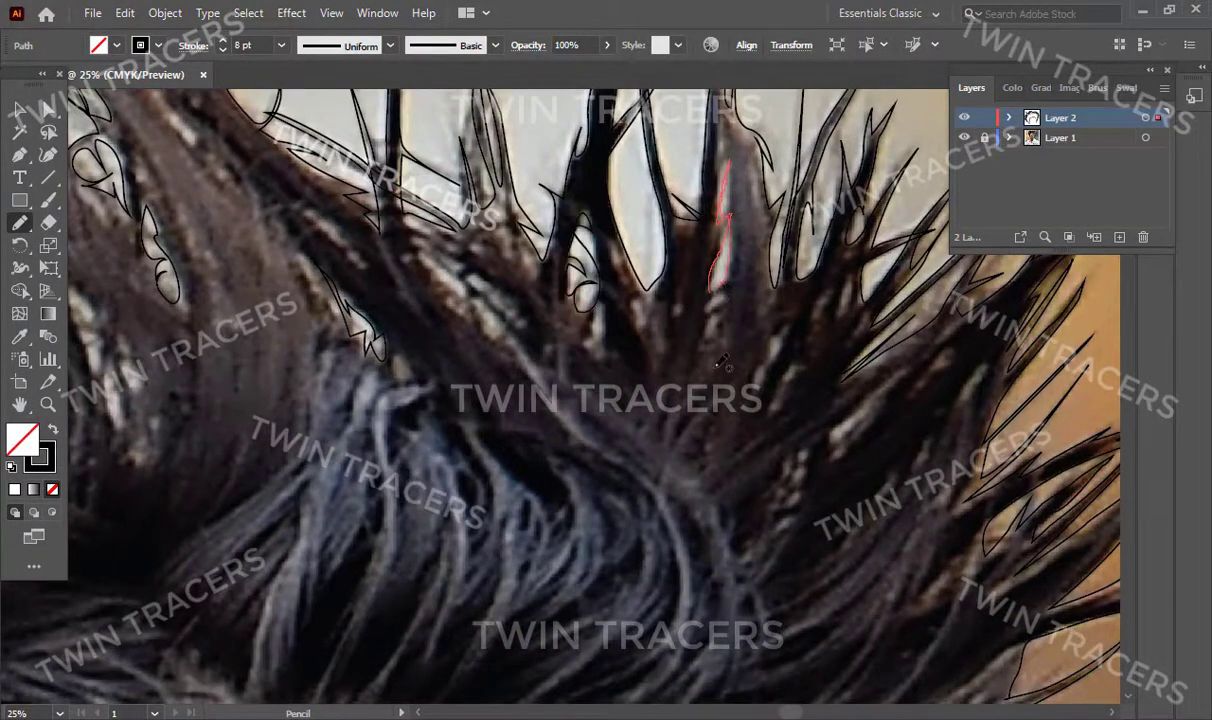
scroll(625, 327, down, 1)
scroll(370, 352, left, 3)
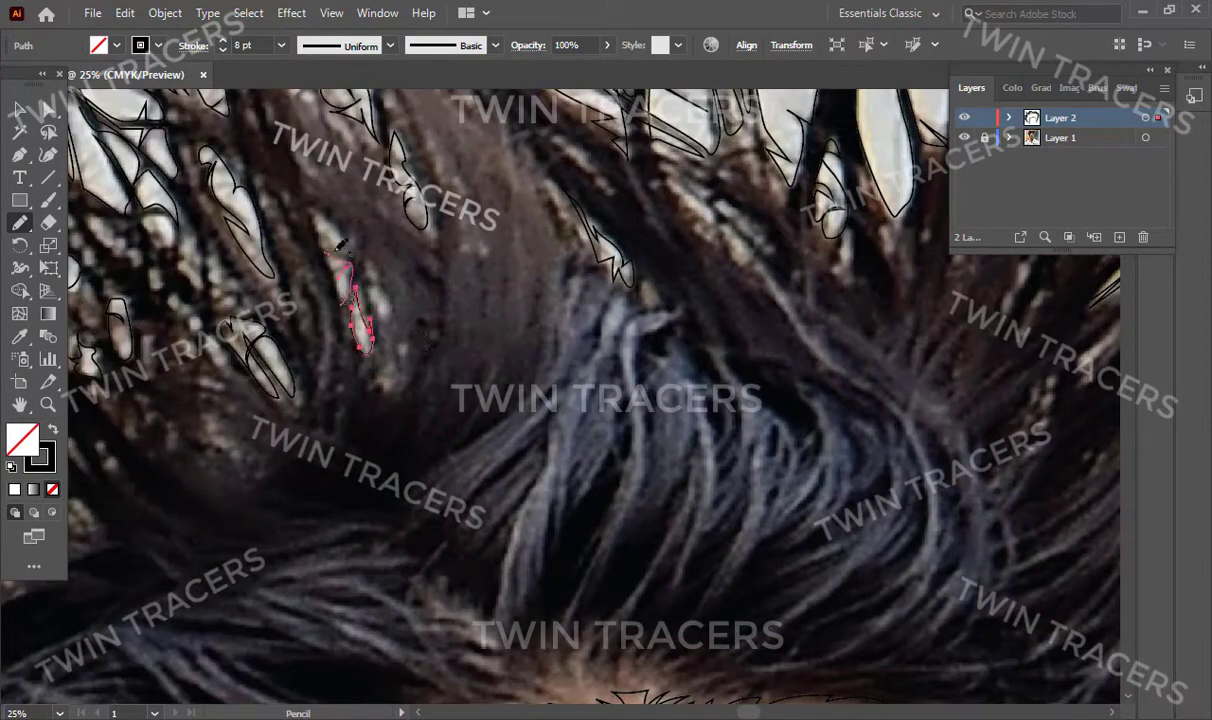
scroll(300, 285, down, 1)
scroll(300, 285, left, 3)
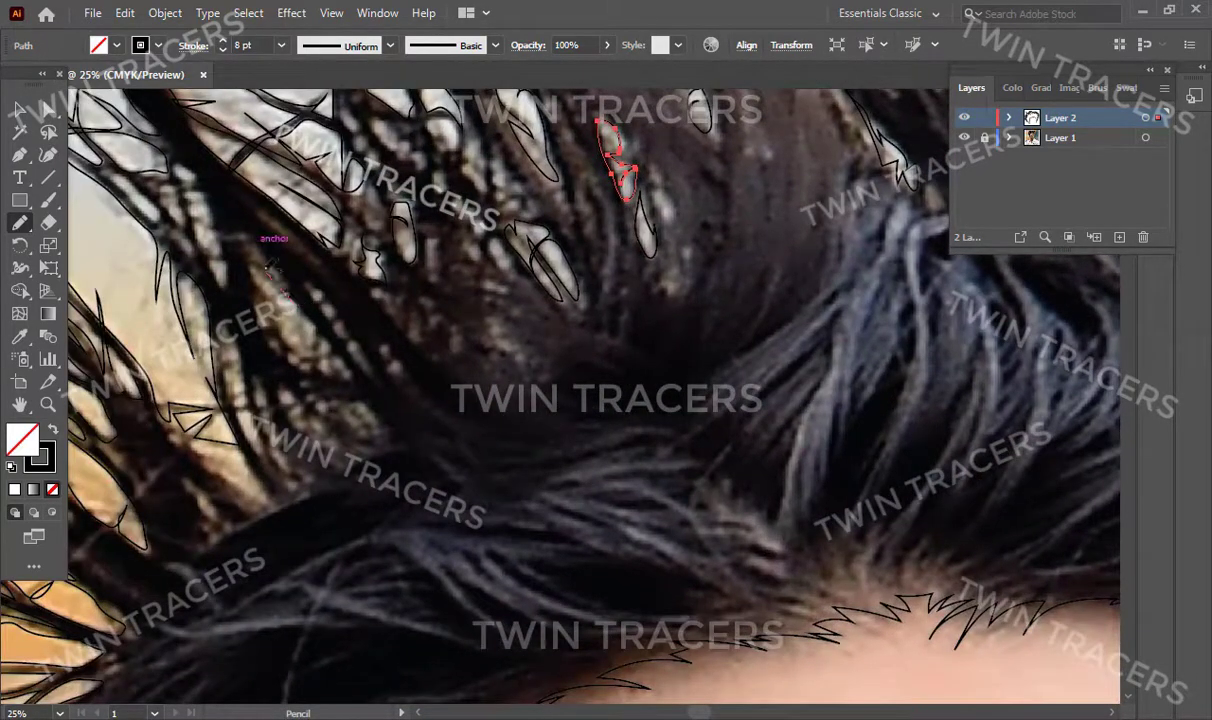
drag(340, 348, 342, 352)
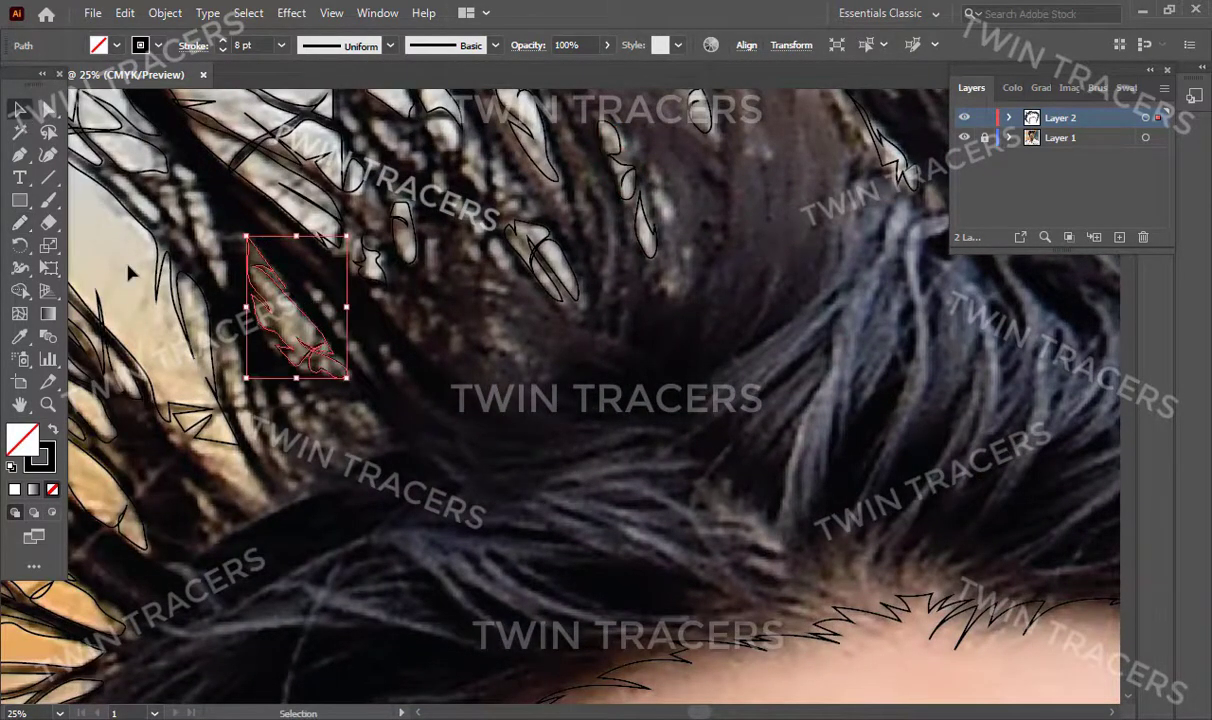
scroll(590, 395, down, 1)
scroll(698, 473, up, 3)
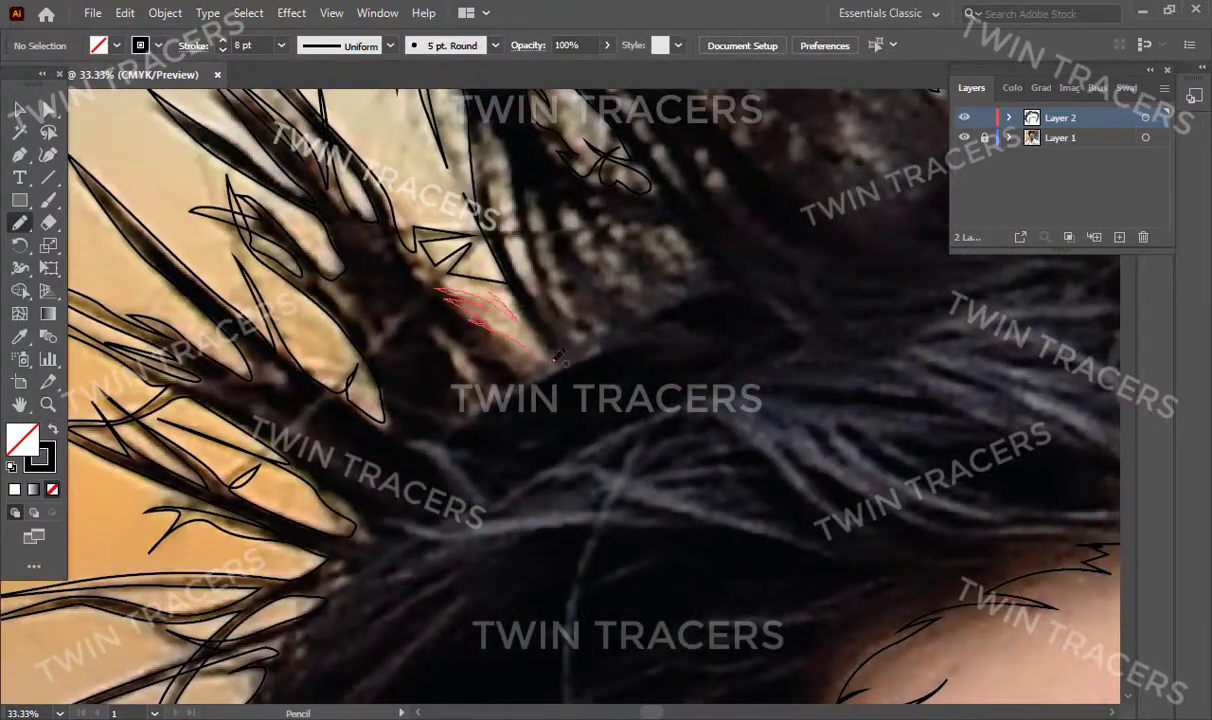
drag(558, 357, 558, 358)
scroll(558, 357, down, 2)
scroll(520, 380, down, 1)
scroll(474, 401, up, 3)
scroll(474, 401, right, 3)
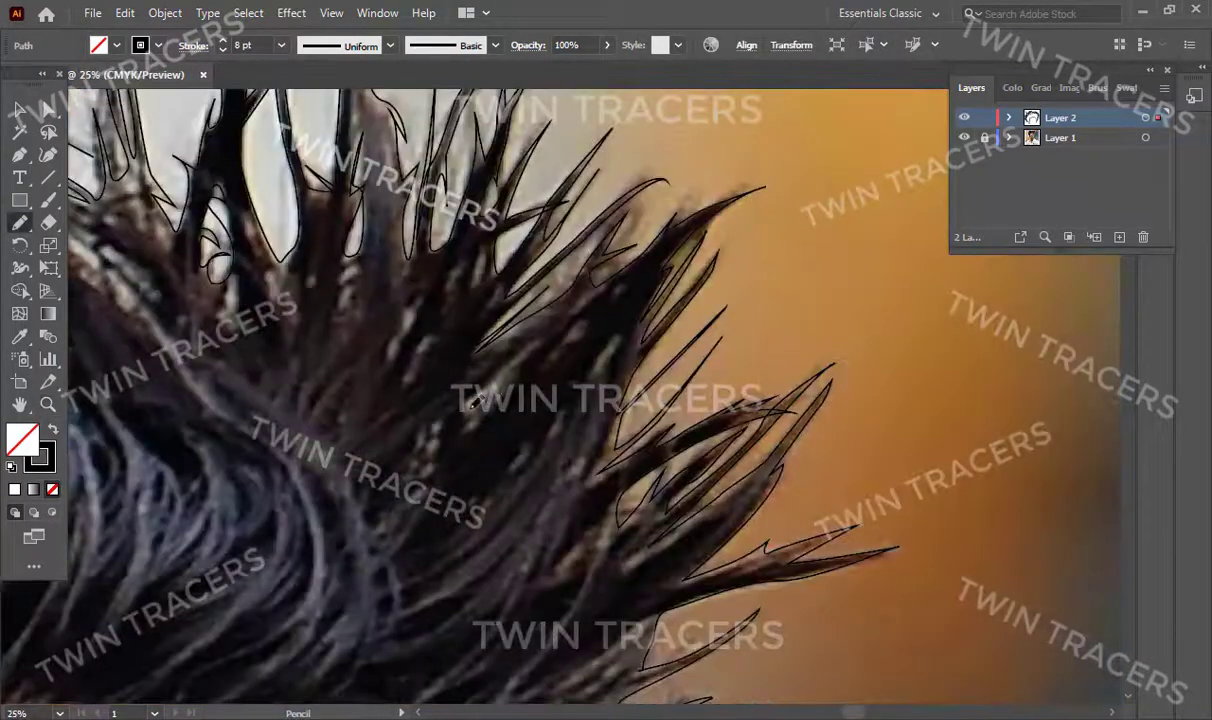
drag(341, 388, 481, 418)
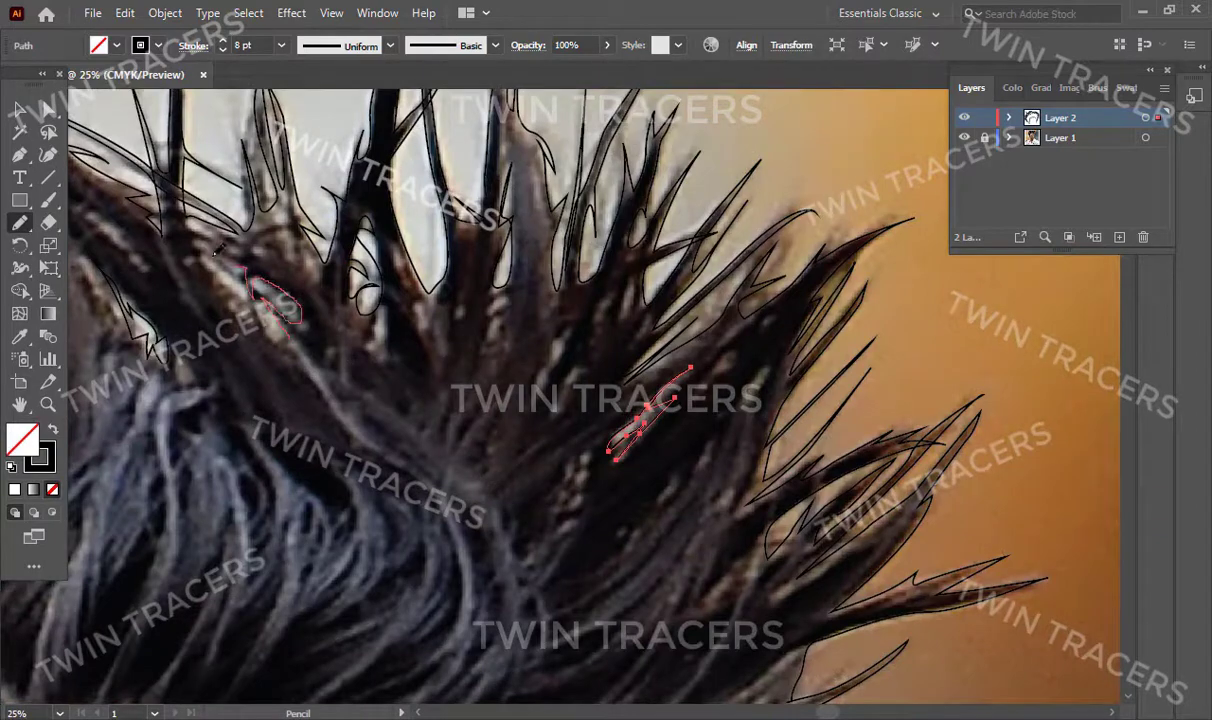
scroll(327, 465, down, 1)
Step: Select all hair paths and give them a black fill with no stroke, viewing colours as HSB
key(v)
scroll(354, 306, down, 1)
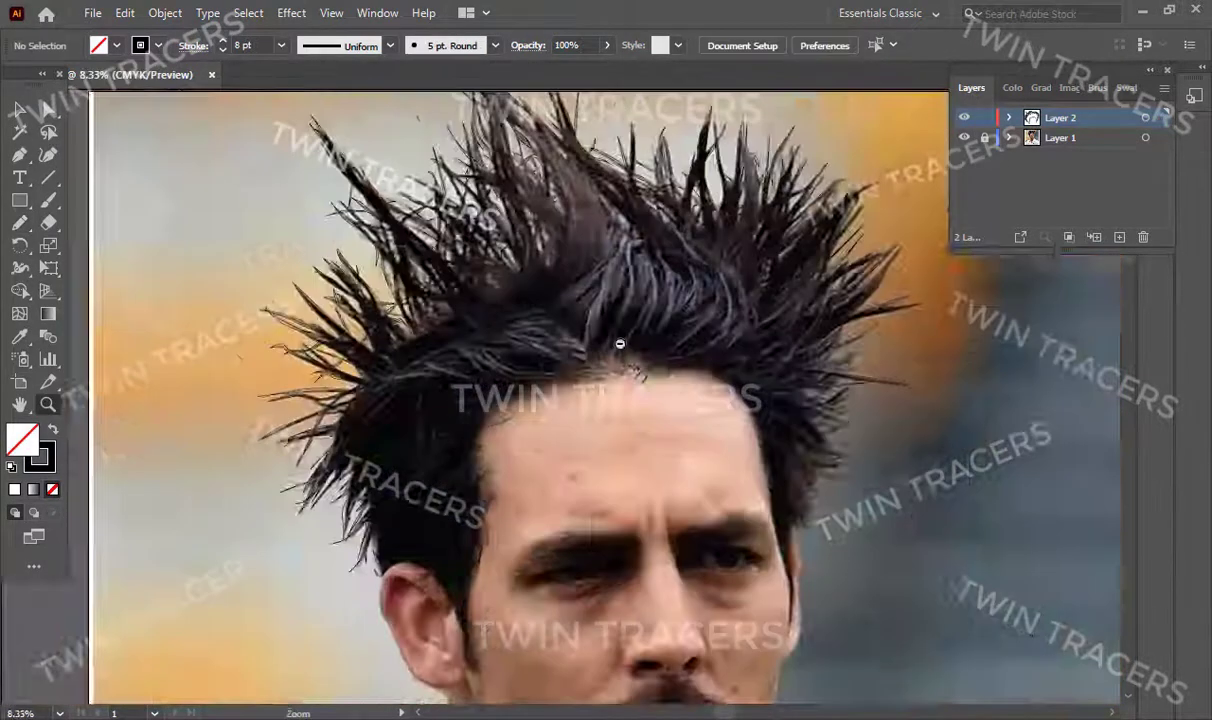
scroll(622, 343, down, 2)
key(ctrl+a)
key(shift+x)
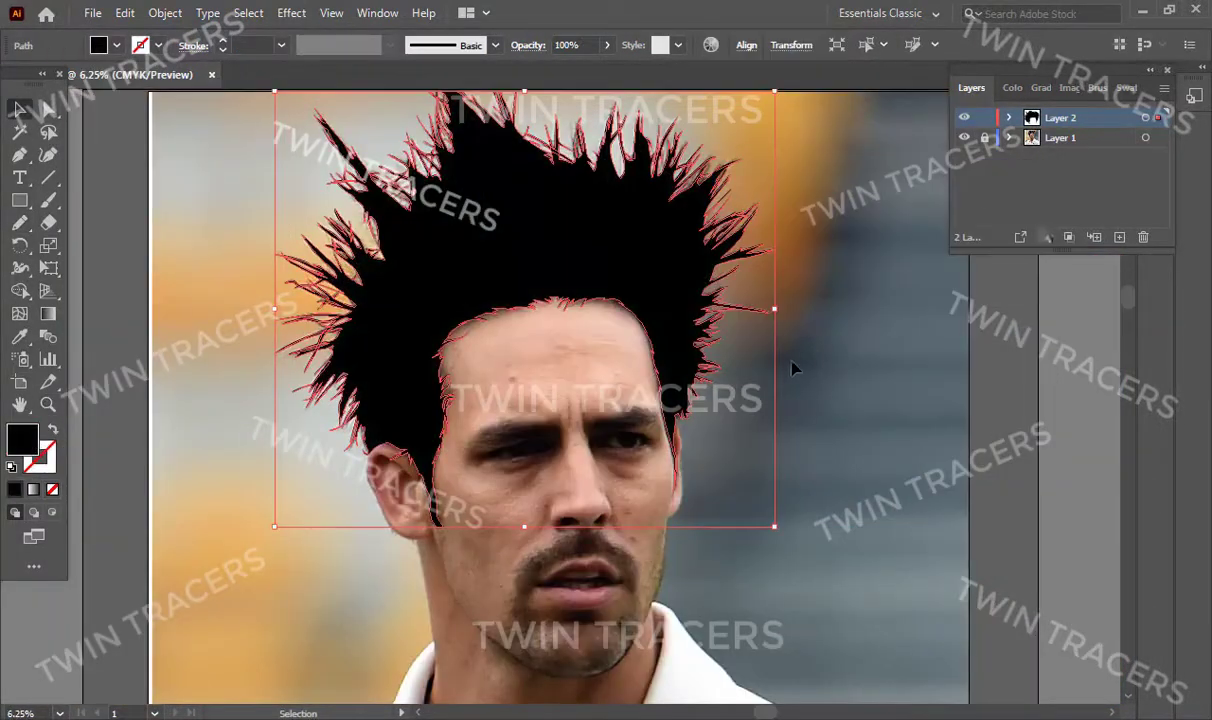
click(1164, 88)
click(1027, 190)
Step: Cut four strand-gap regions out of the hair with Shape Builder
scroll(270, 184, up, 1)
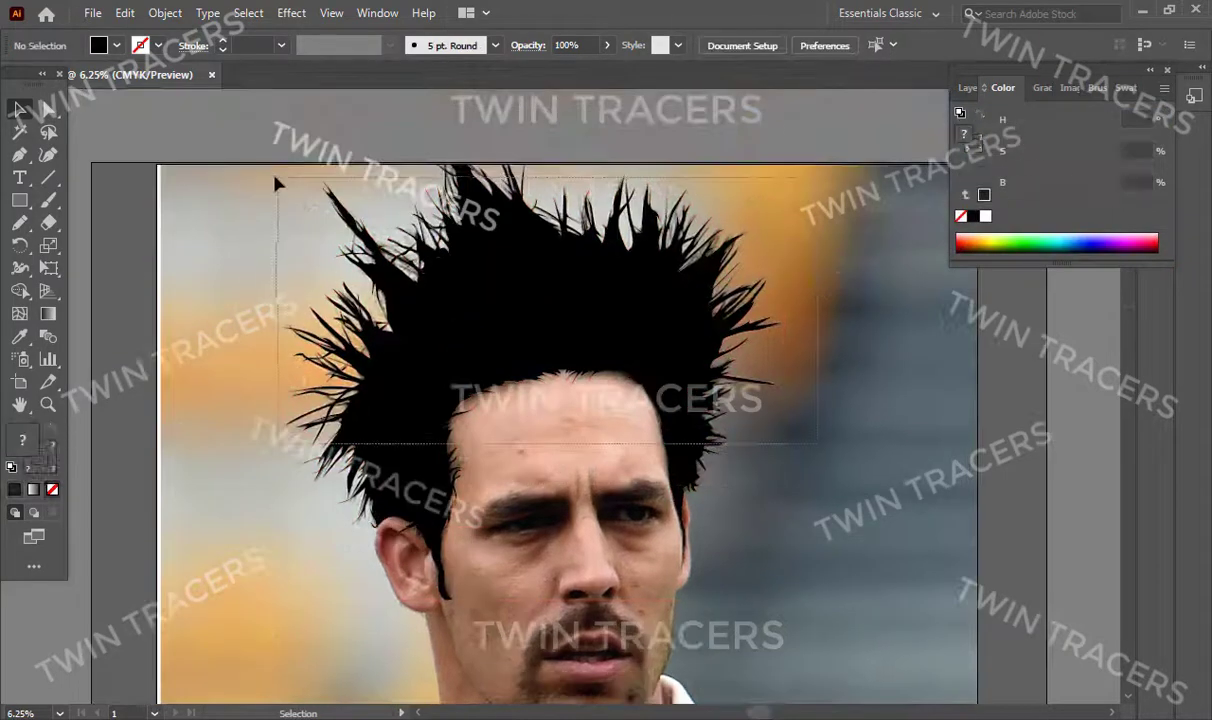
key(ctrl+a)
key(shift+m)
scroll(487, 272, up, 1)
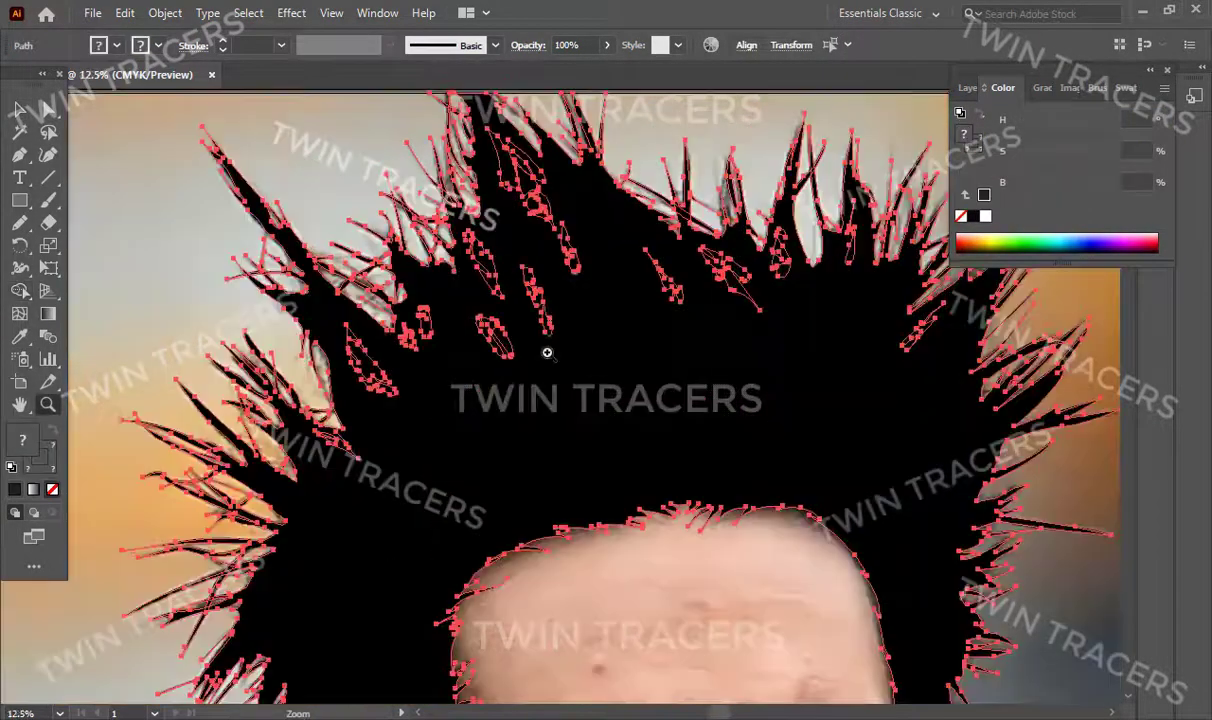
scroll(546, 352, up, 1)
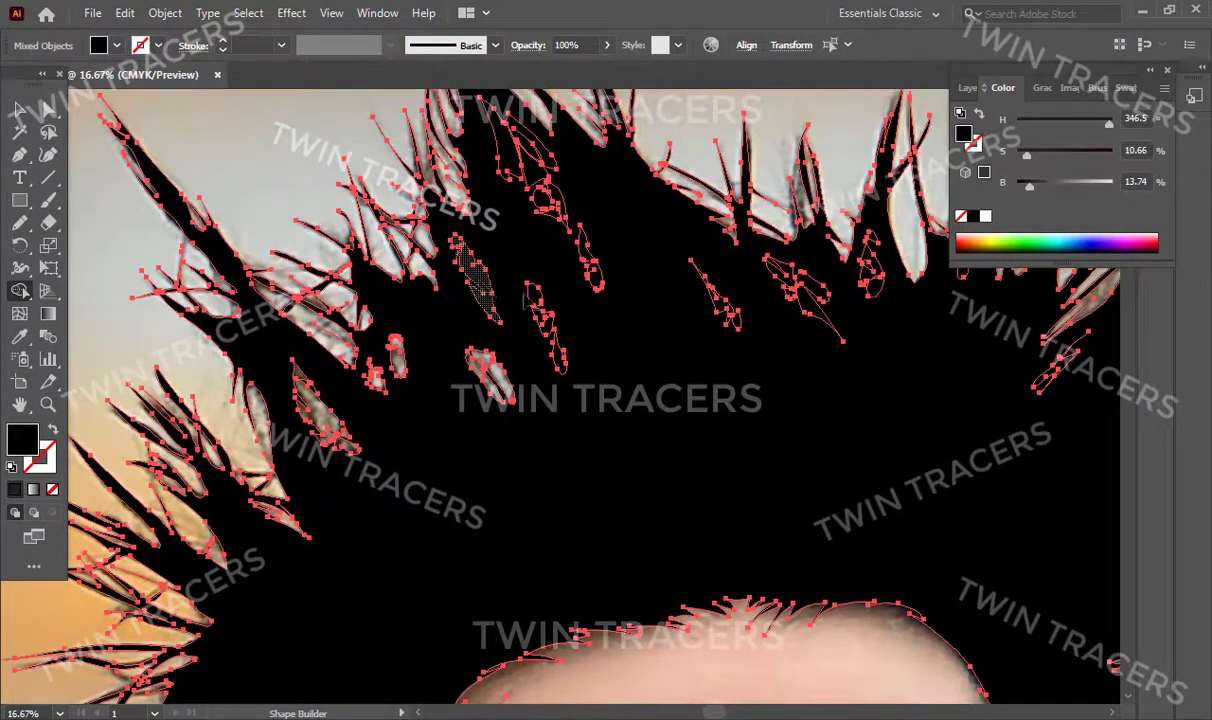
alt+click(583, 262)
alt+click(500, 140)
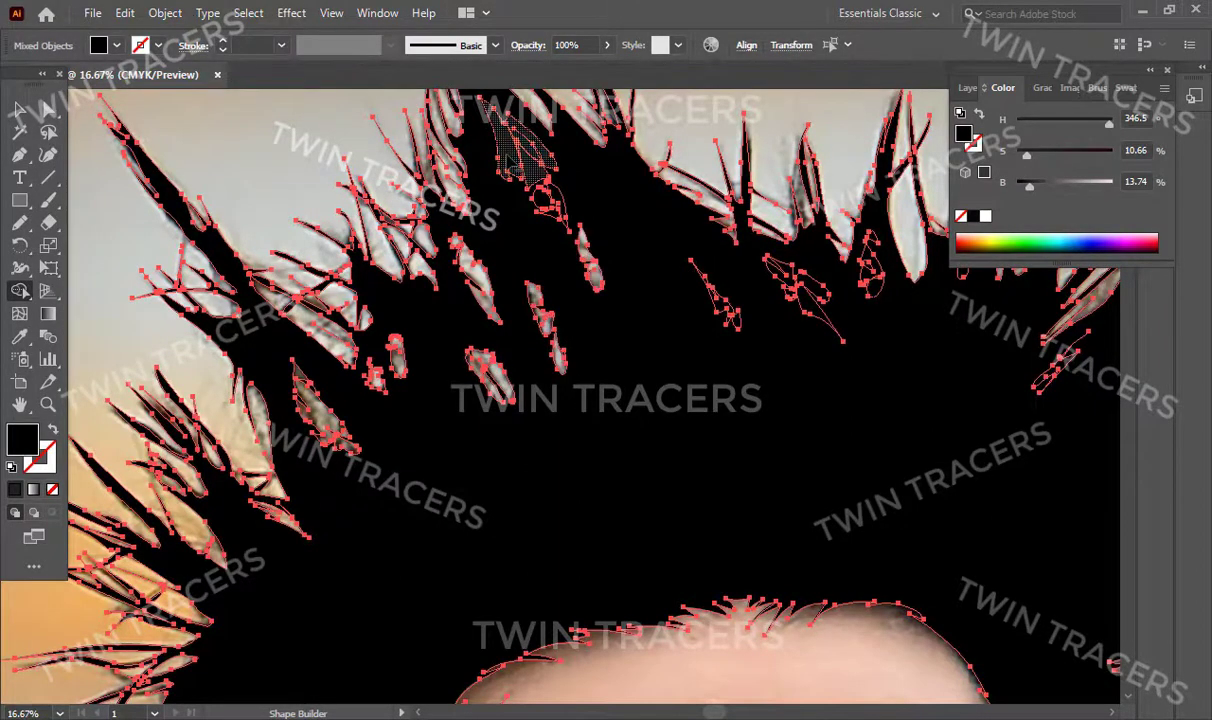
alt+click(520, 192)
alt+click(690, 295)
scroll(800, 300, down, 1)
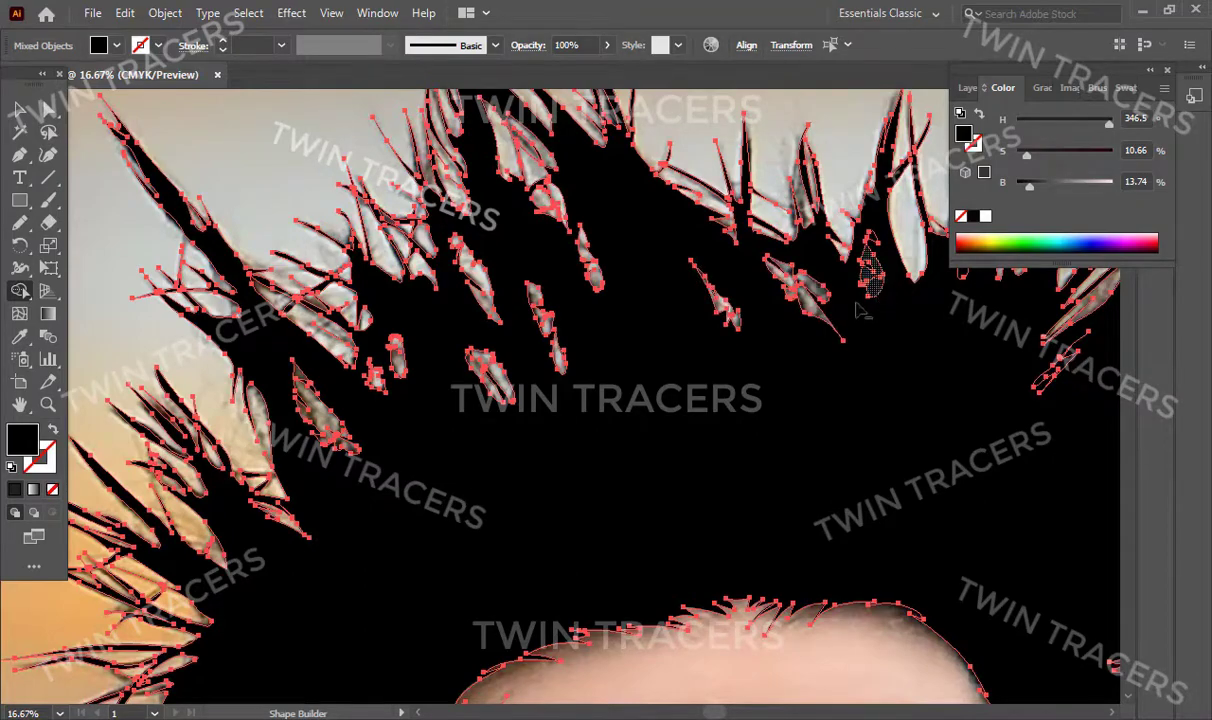
scroll(685, 314, up, 1)
Step: Deselect, fit the artwork in view, and toggle the photo layer to check the hair
click(20, 108)
key(ctrl+shift+a)
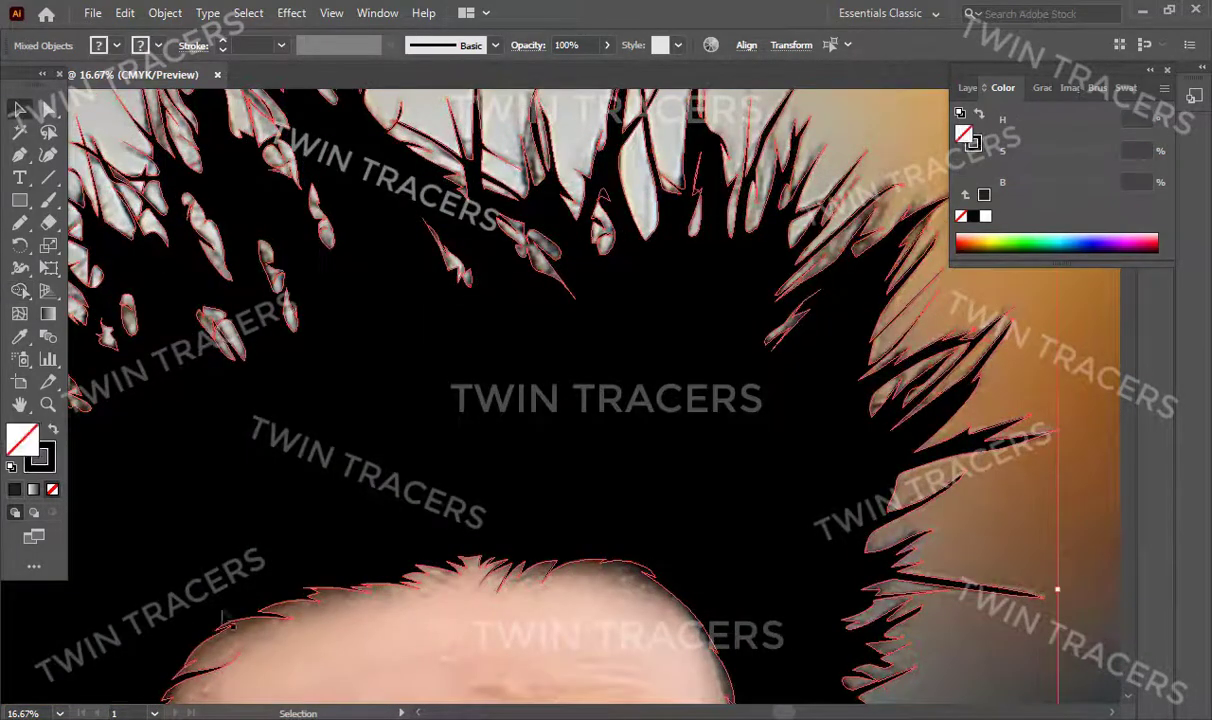
key(ctrl+0)
click(967, 87)
click(964, 137)
click(964, 137)
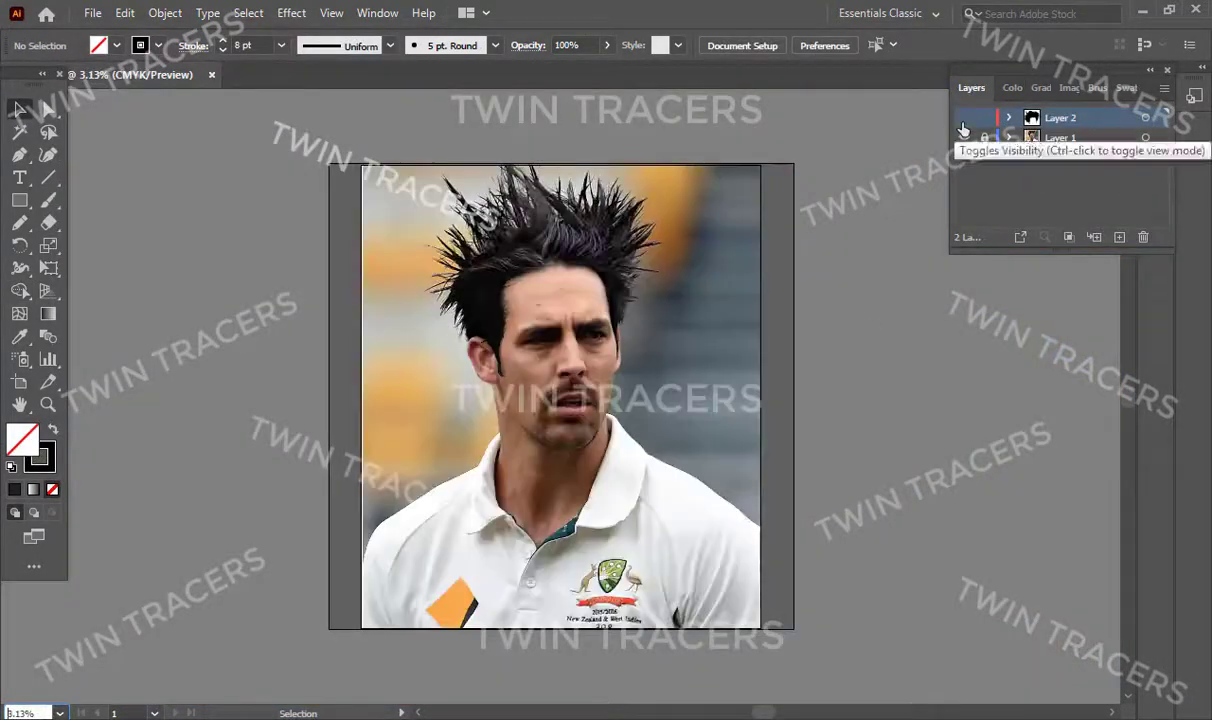
Step: Draw a test line beside the face and inspect the arrow art brush settings
scroll(597, 423, up, 5)
scroll(597, 423, up, 1)
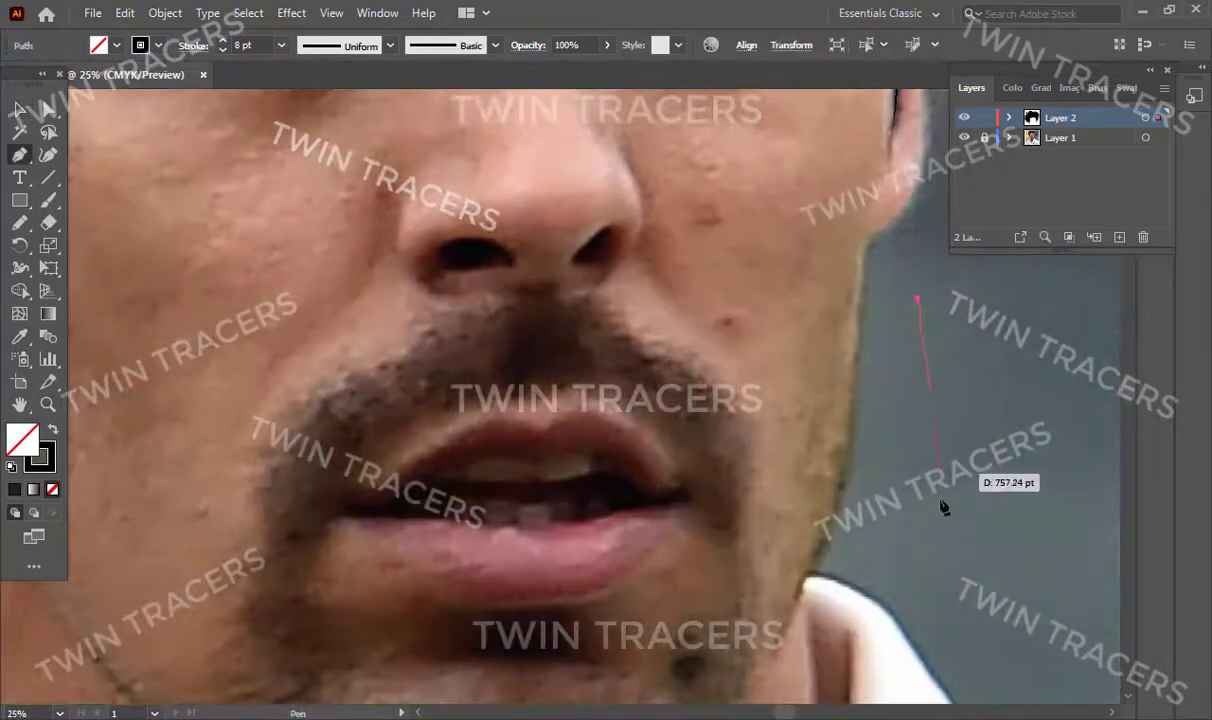
drag(917, 298, 917, 533)
click(1094, 87)
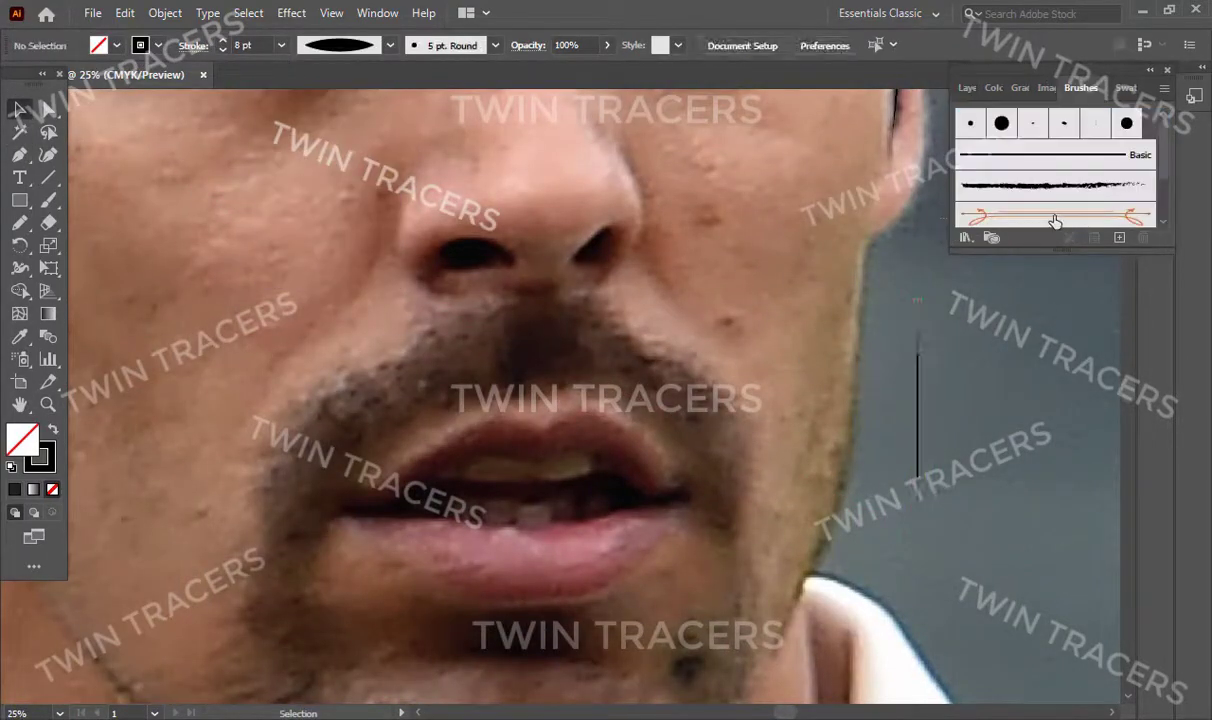
double_click(1055, 182)
click(805, 620)
Step: Test a 20 pt tapered brush stroke on the left cheek, thin it to 4 pt, then delete it
key(b)
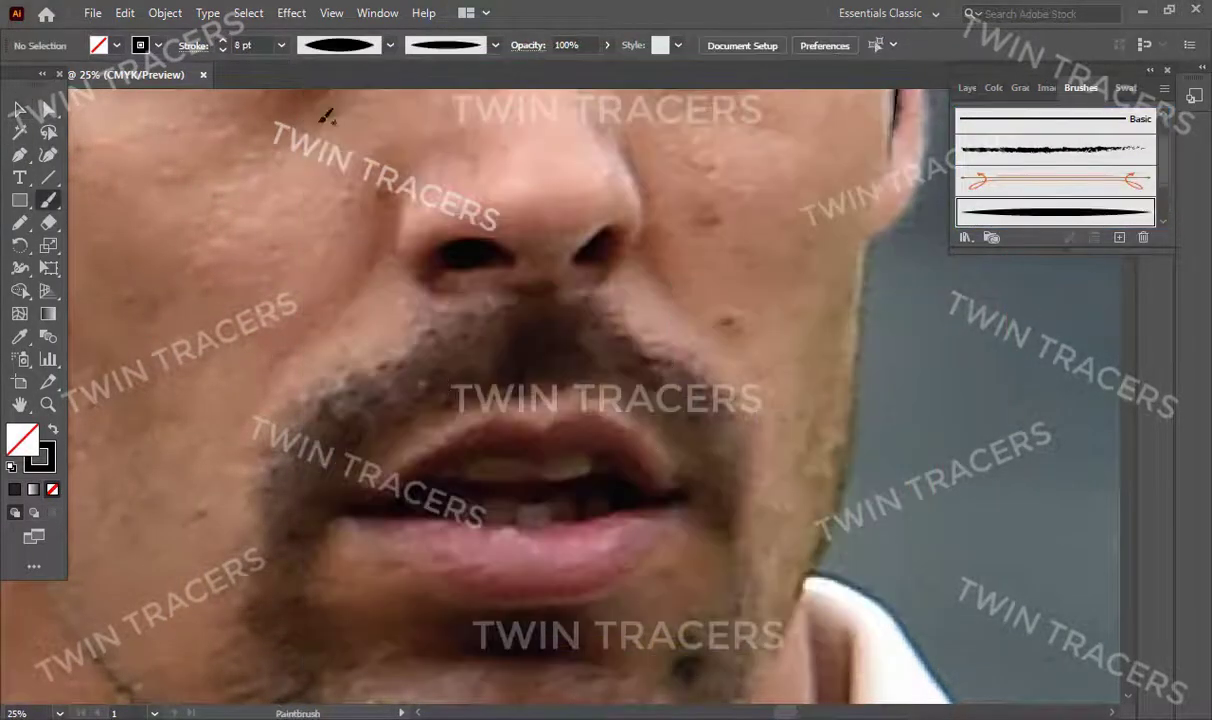
click(281, 45)
click(306, 402)
drag(292, 148, 228, 410)
key(v)
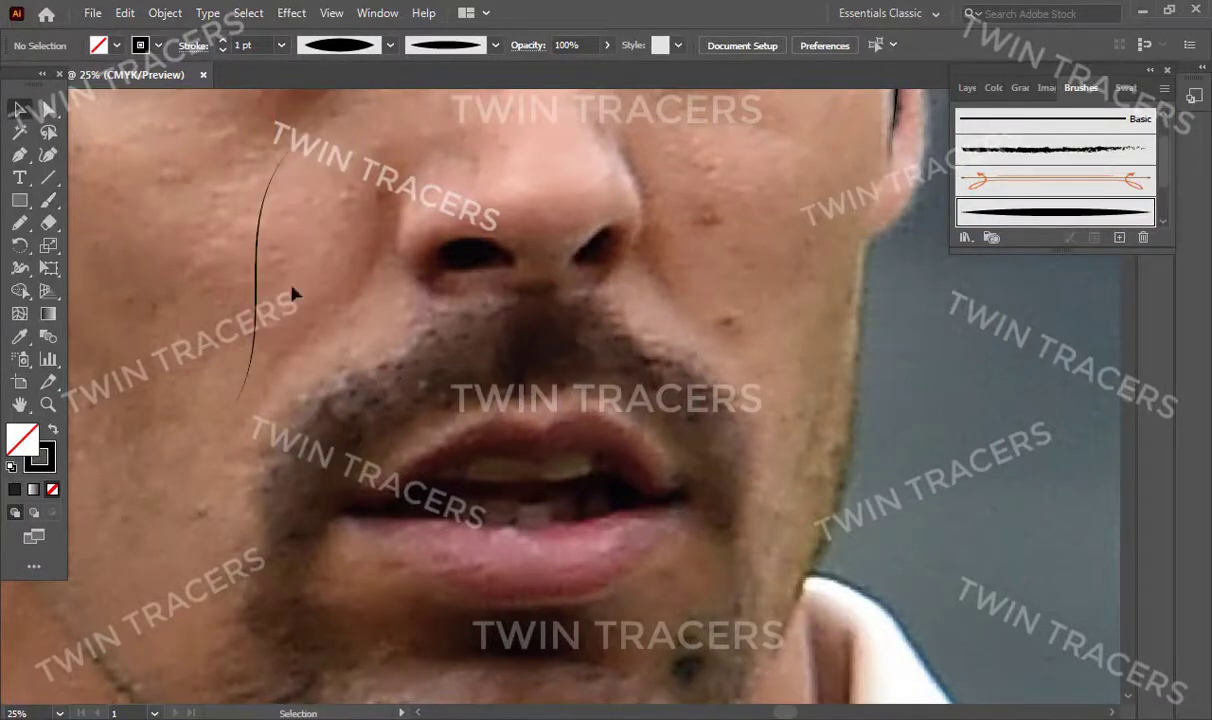
click(222, 50)
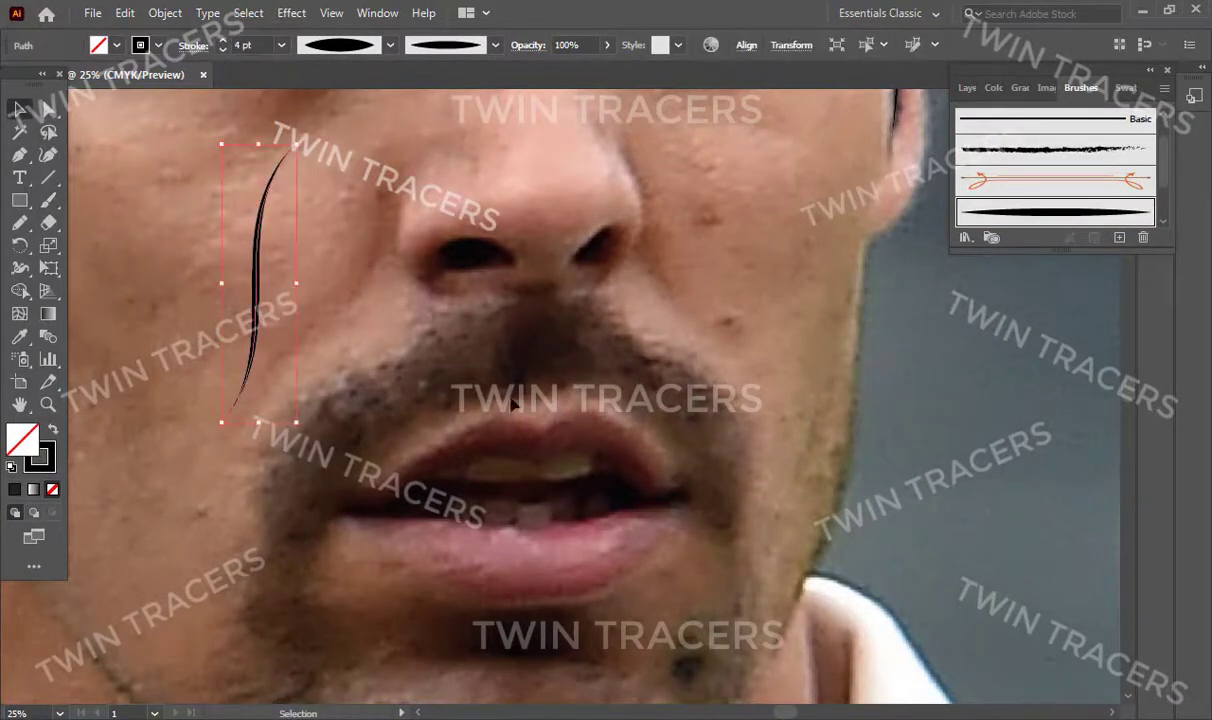
key(Delete)
key(b)
Step: Brush tapered strokes along the upper lip's top and lower edges and the lower lip
mouse_move(695, 482)
mouse_down()
mouse_move(520, 400)
mouse_move(705, 440)
mouse_up()
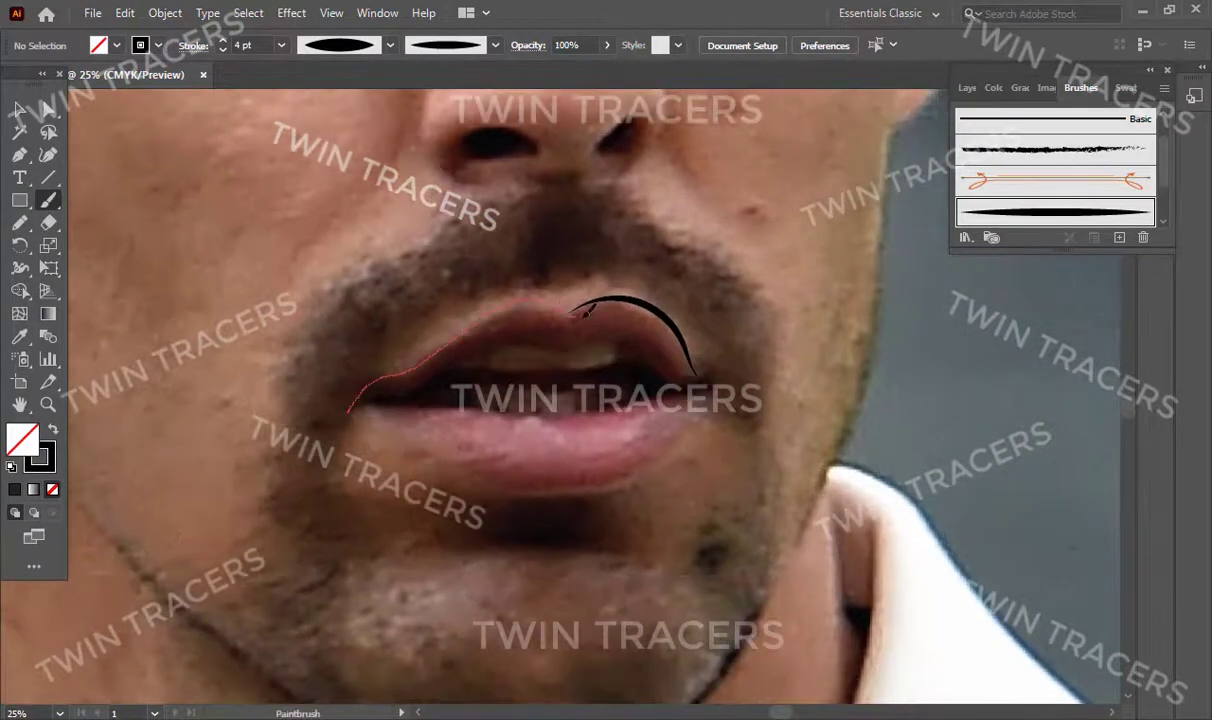
drag(585, 312, 588, 310)
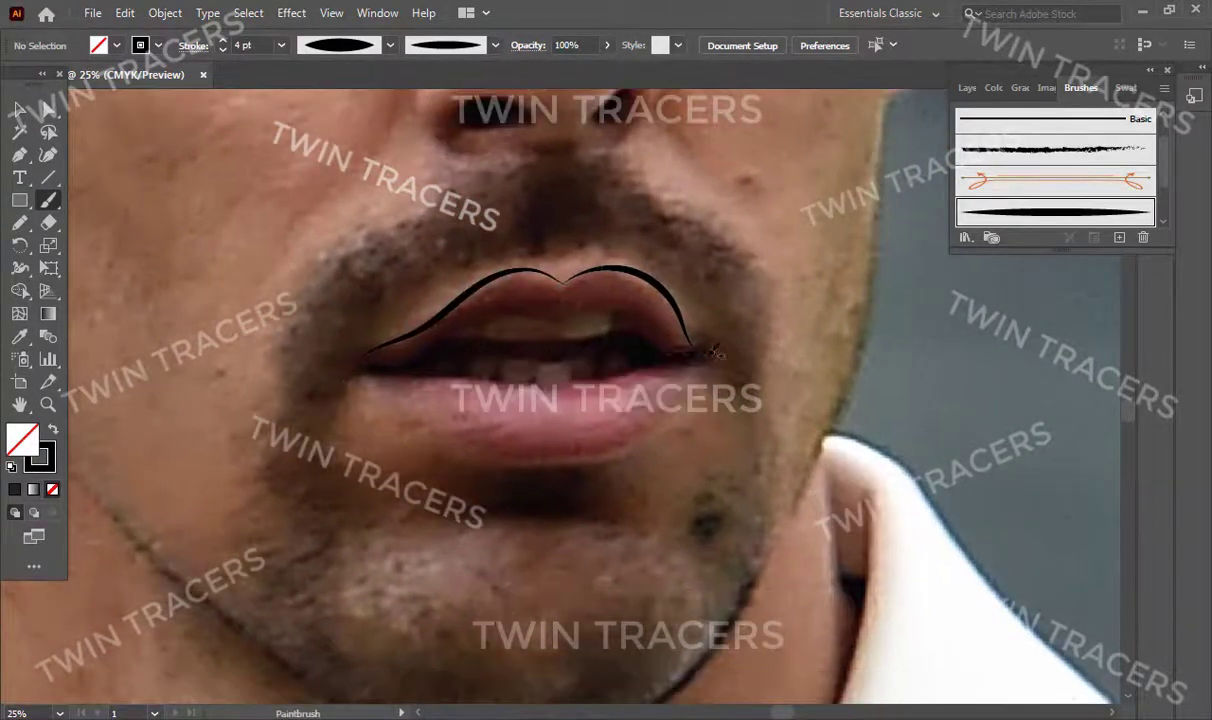
drag(490, 357, 690, 348)
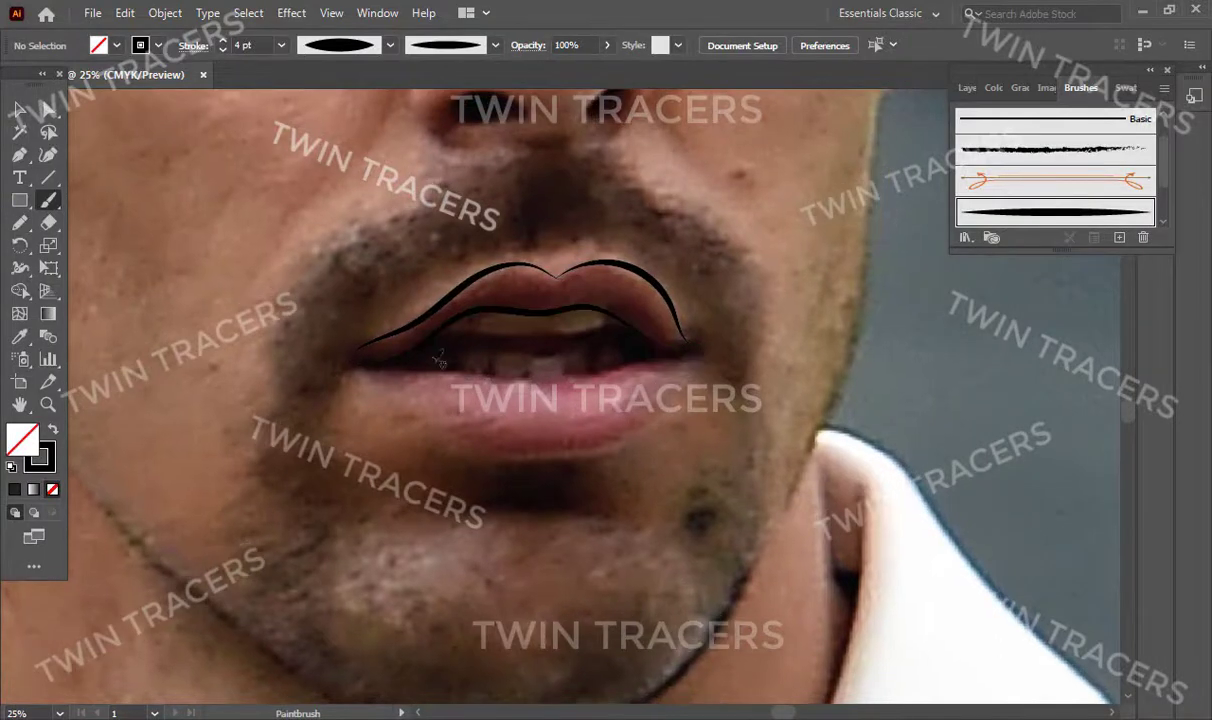
drag(522, 371, 704, 345)
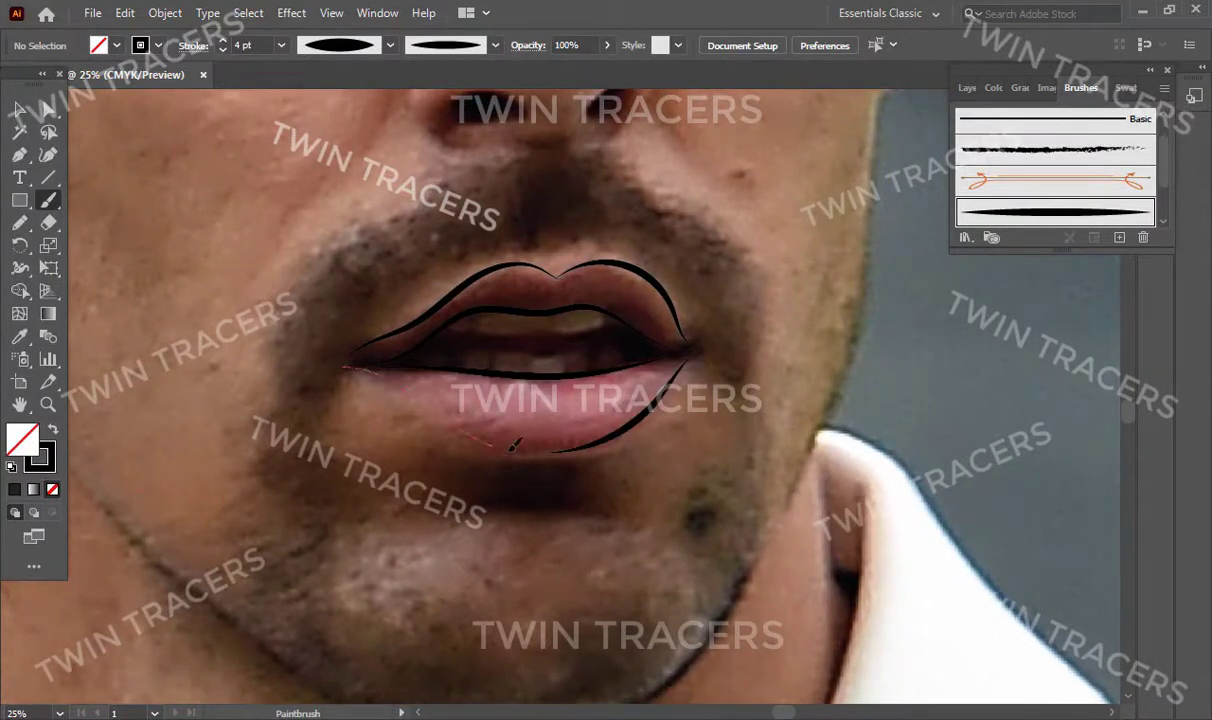
drag(495, 455, 355, 368)
key(z)
alt+click(600, 330)
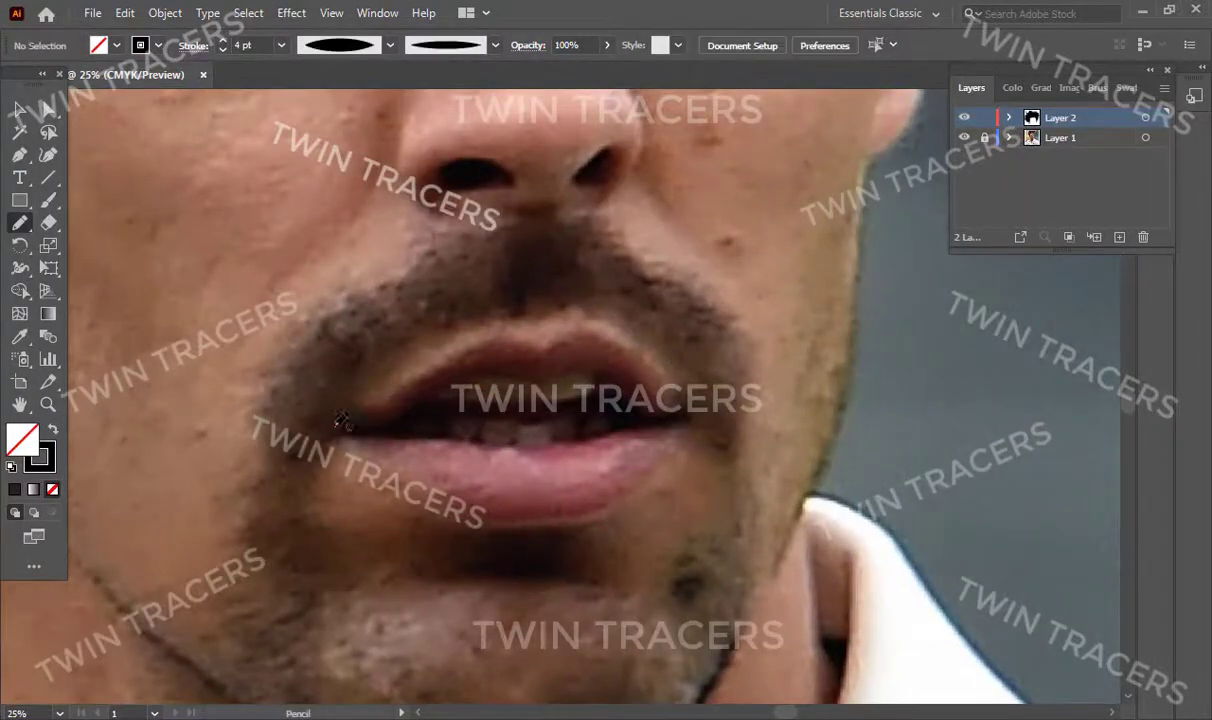
Step: Trace the upper lip outline as a 28 pt stroke with a tapered width profile
drag(678, 383, 684, 410)
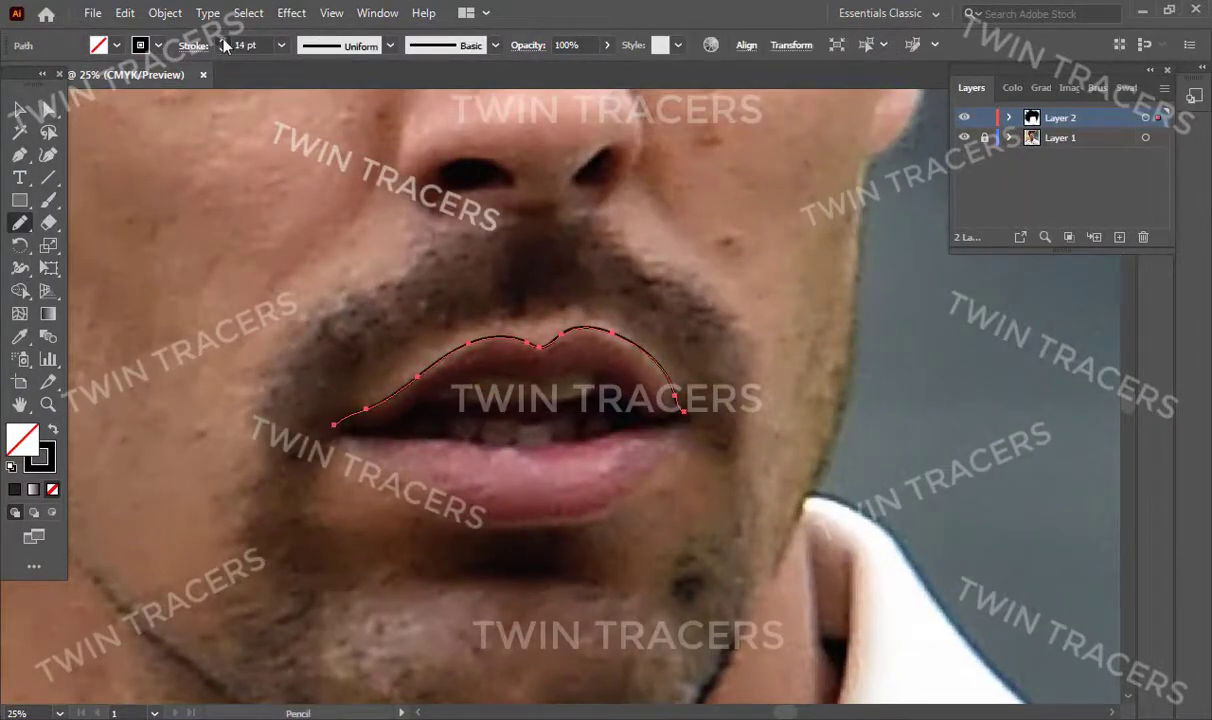
click(390, 45)
click(322, 190)
ctrl+click(555, 441)
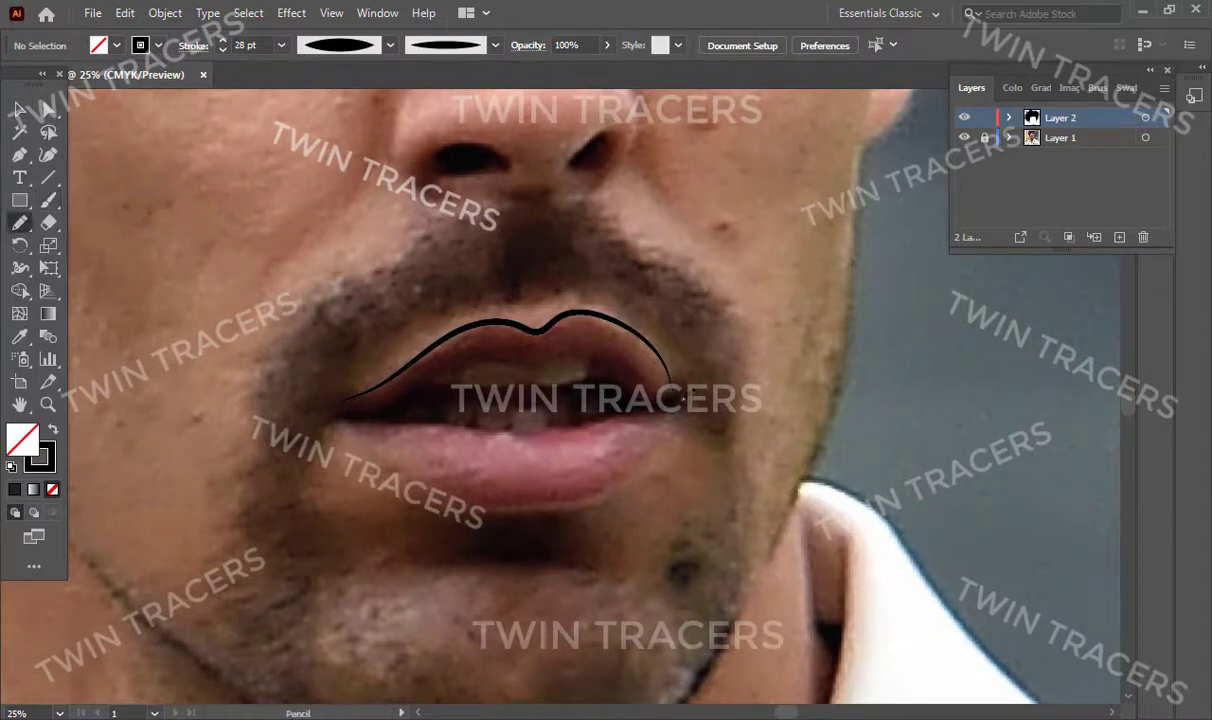
Step: Trace the upper lip's inner edge and the line where the lips meet, tapering it
drag(567, 356, 684, 400)
drag(500, 353, 344, 393)
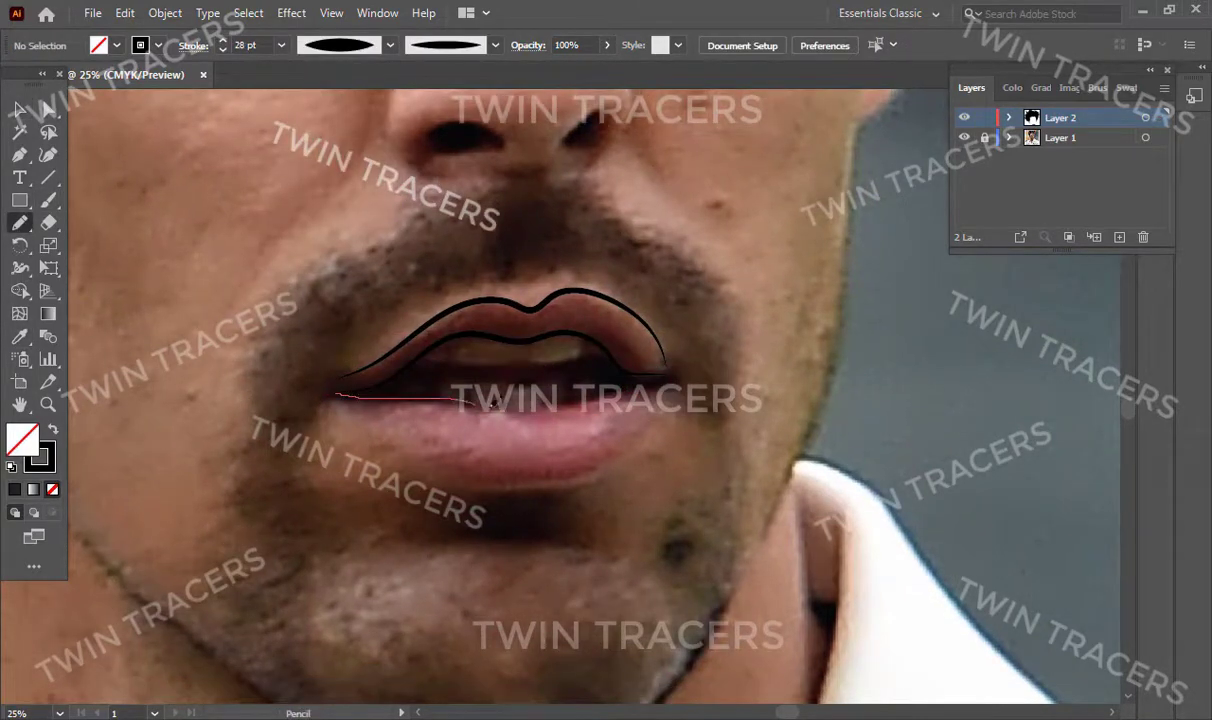
drag(686, 375, 672, 377)
click(390, 45)
click(322, 190)
key(ctrl+shift+a)
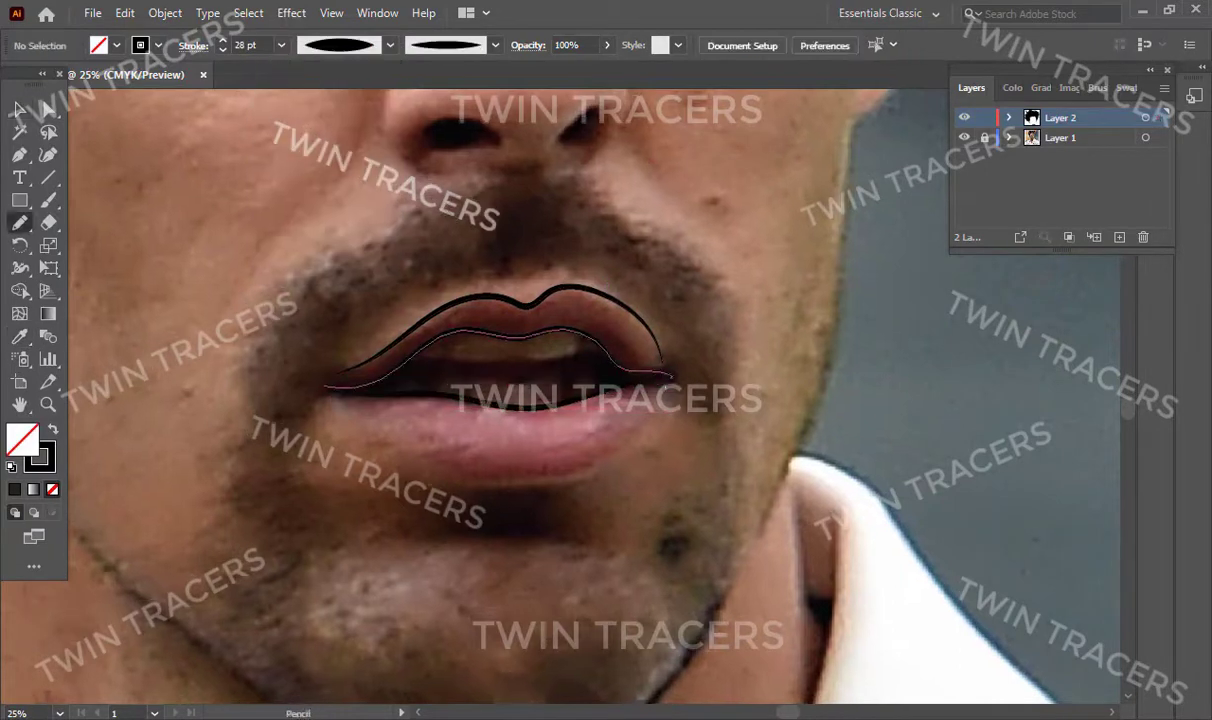
Step: Trace the lower lip outline with tapered ends and nudge it into place
drag(366, 398, 325, 395)
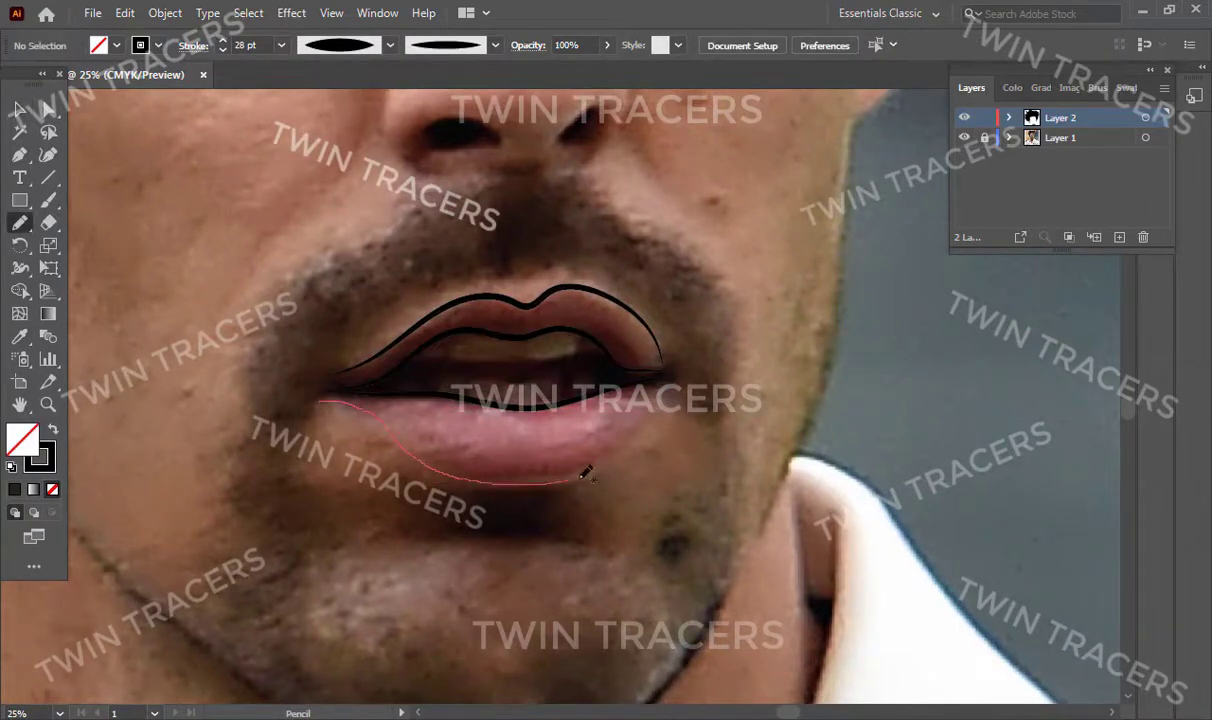
drag(585, 473, 662, 378)
click(390, 45)
click(322, 190)
key(ctrl+shift+a)
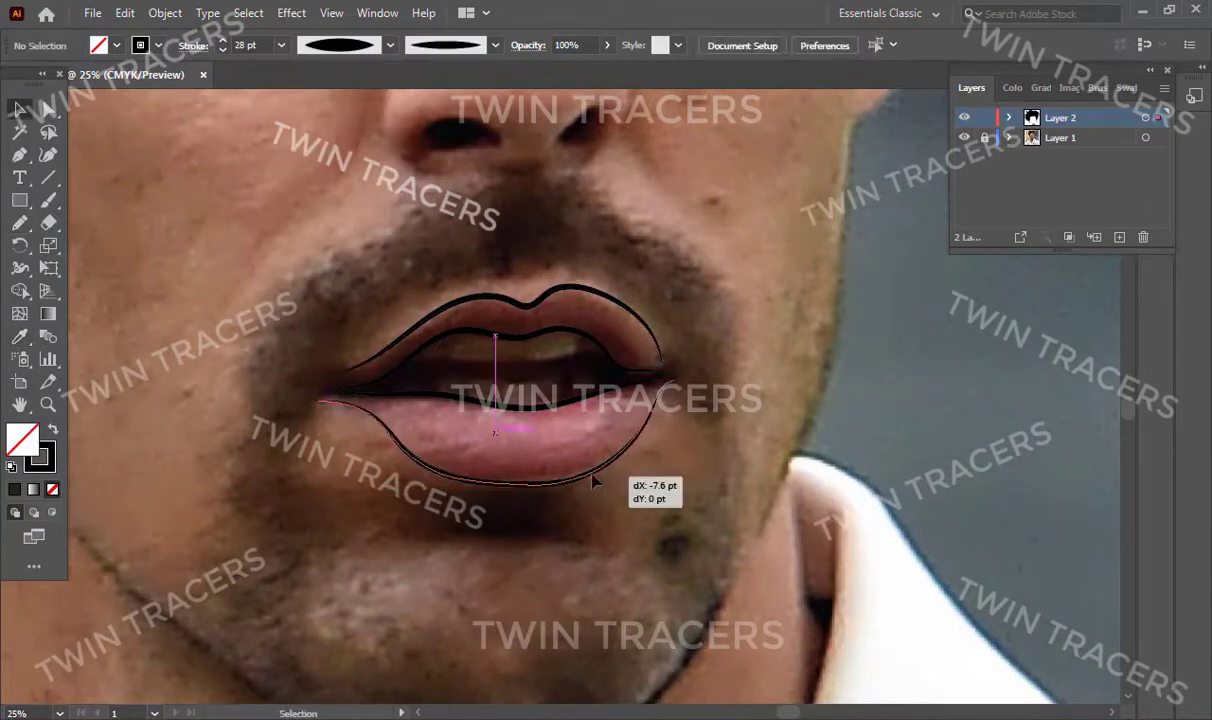
drag(594, 482, 641, 495)
key(ctrl+shift+a)
Step: Draw pointed black shapes at the left and right mouth corners
key(z)
drag(360, 433, 525, 400)
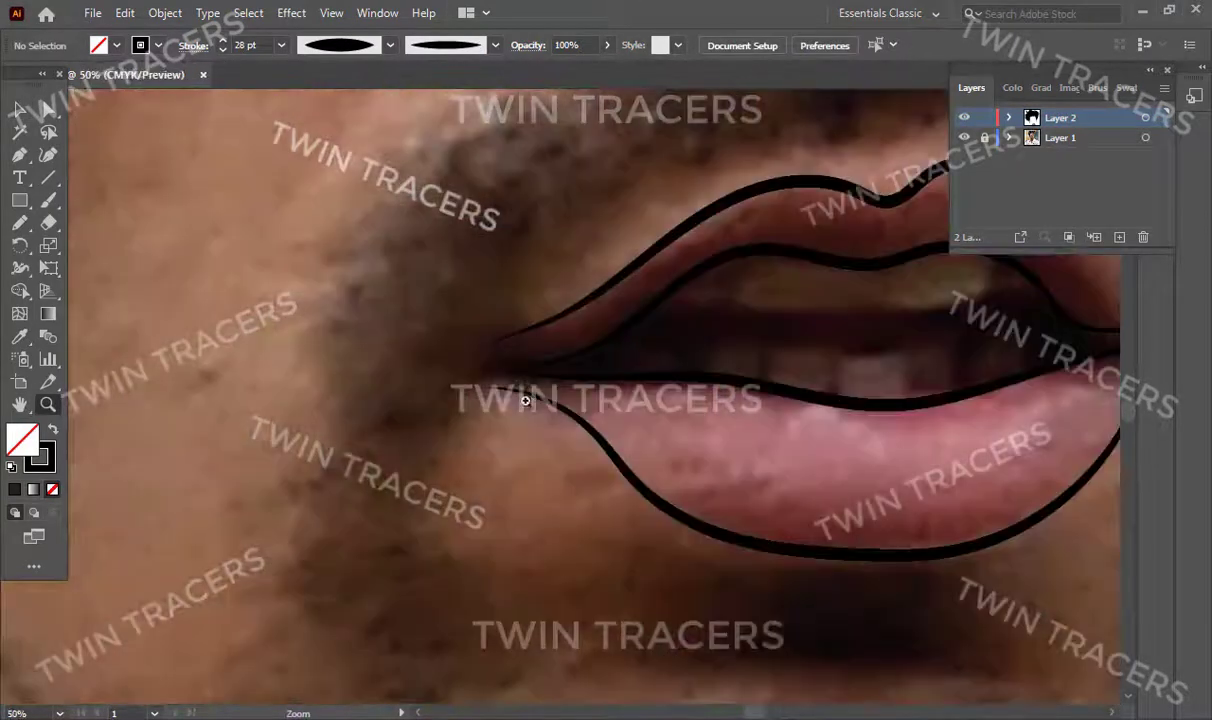
key(n)
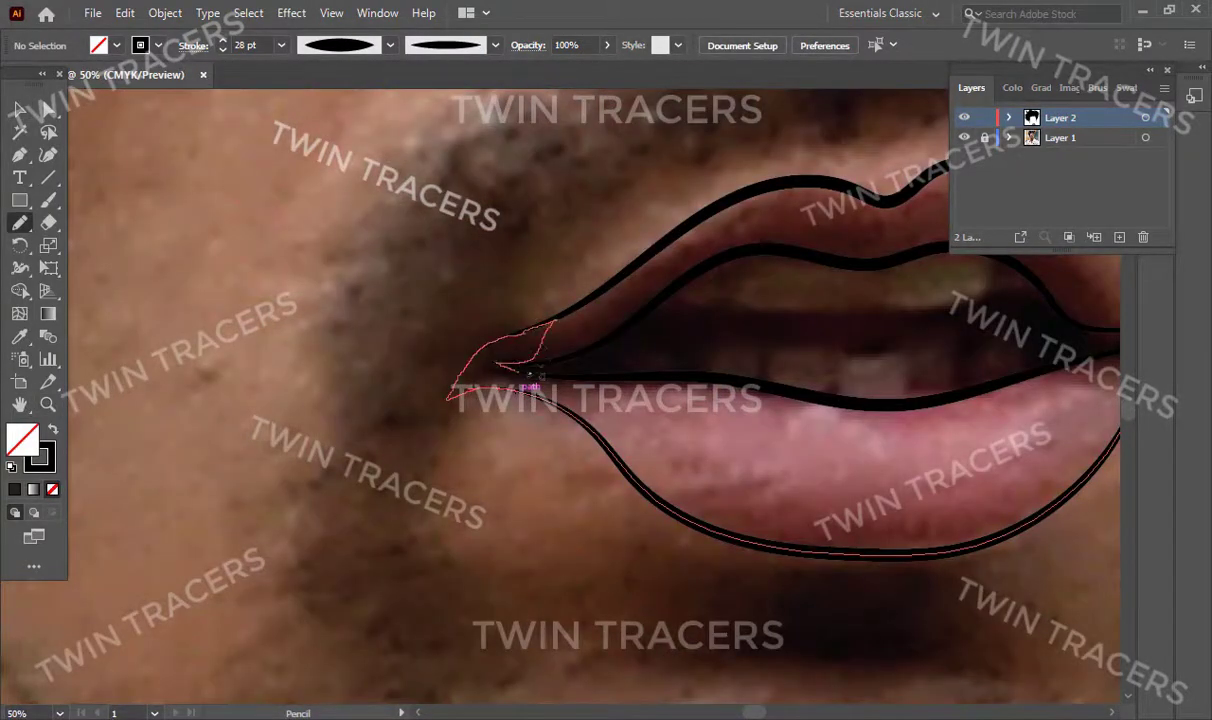
drag(478, 382, 455, 392)
scroll(600, 400, right, 1)
scroll(600, 400, right, 5)
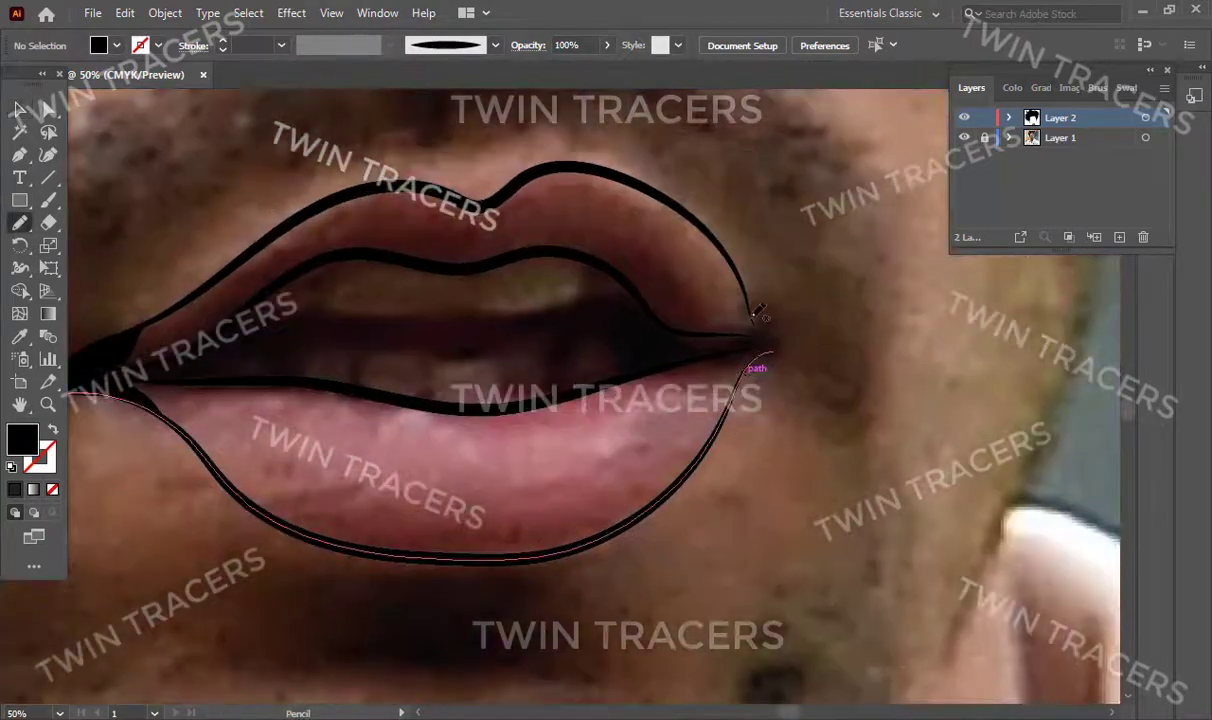
drag(760, 312, 745, 305)
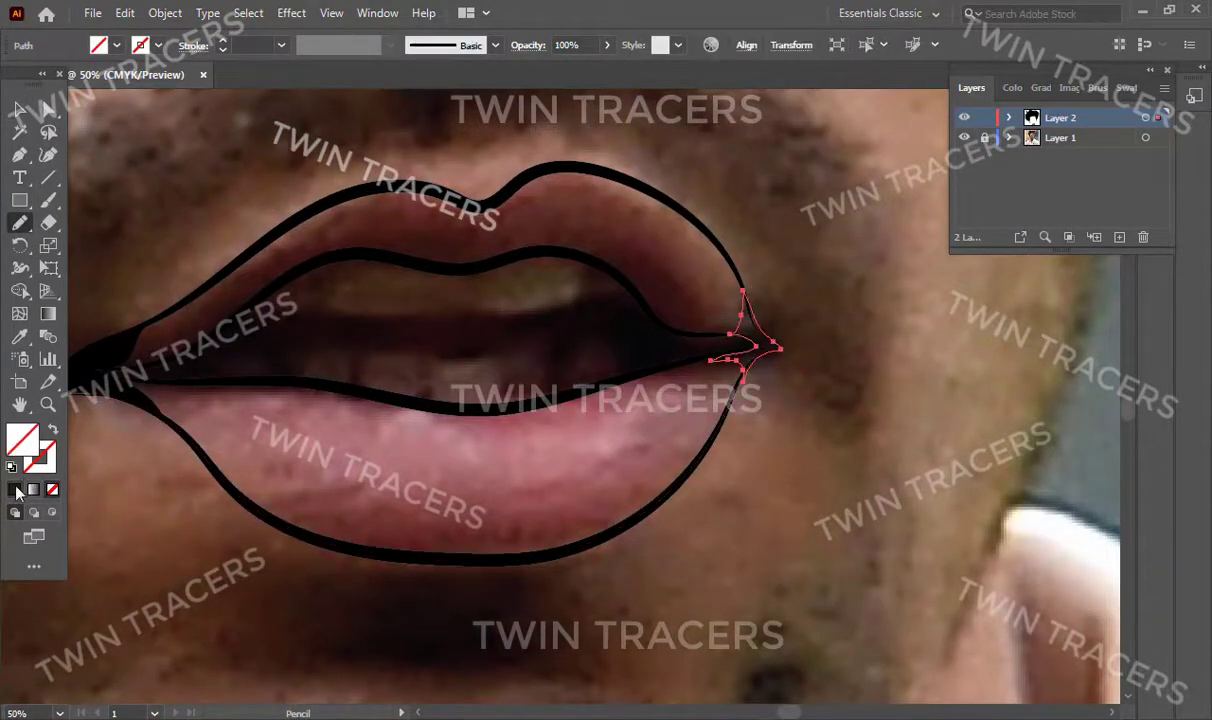
Step: Hide the reference photo to review the lip line art, then show it again
key(z)
key(ctrl+minus)
key(ctrl+minus)
key(ctrl+minus)
click(964, 137)
key(ctrl+plus)
key(ctrl+plus)
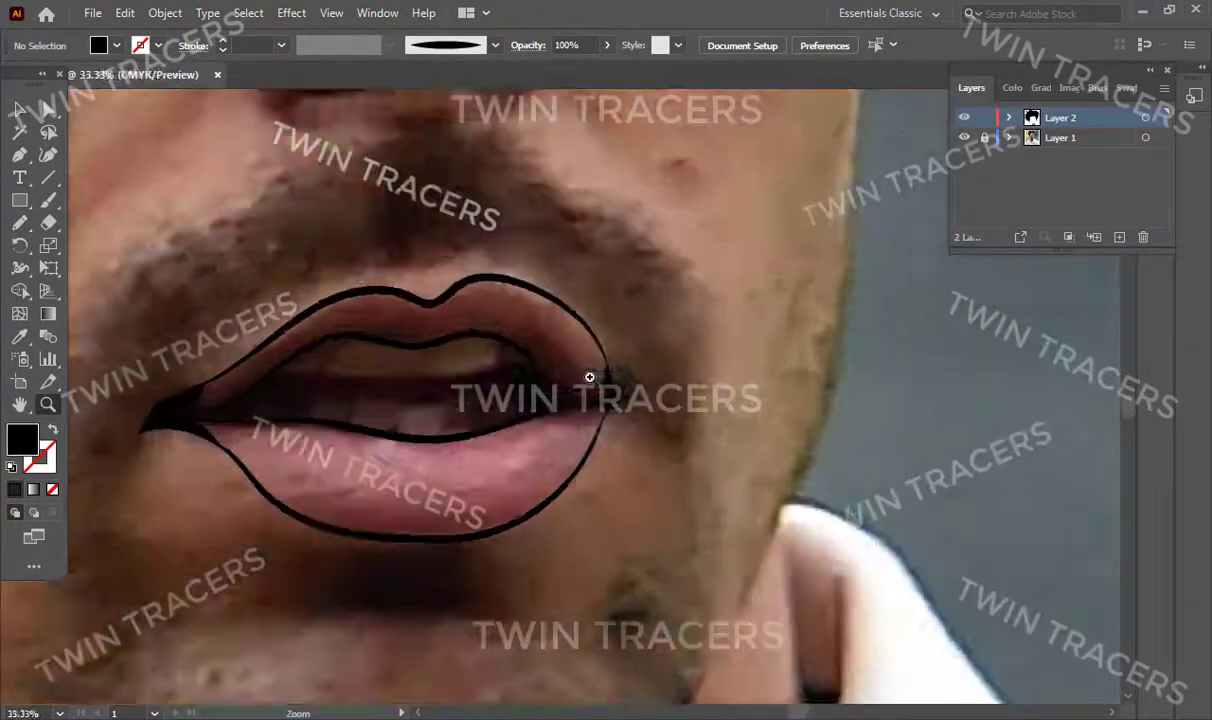
key(ctrl+plus)
Step: Refine the right corner shape and add a small black line inside the mouth
key(n)
drag(580, 385, 565, 375)
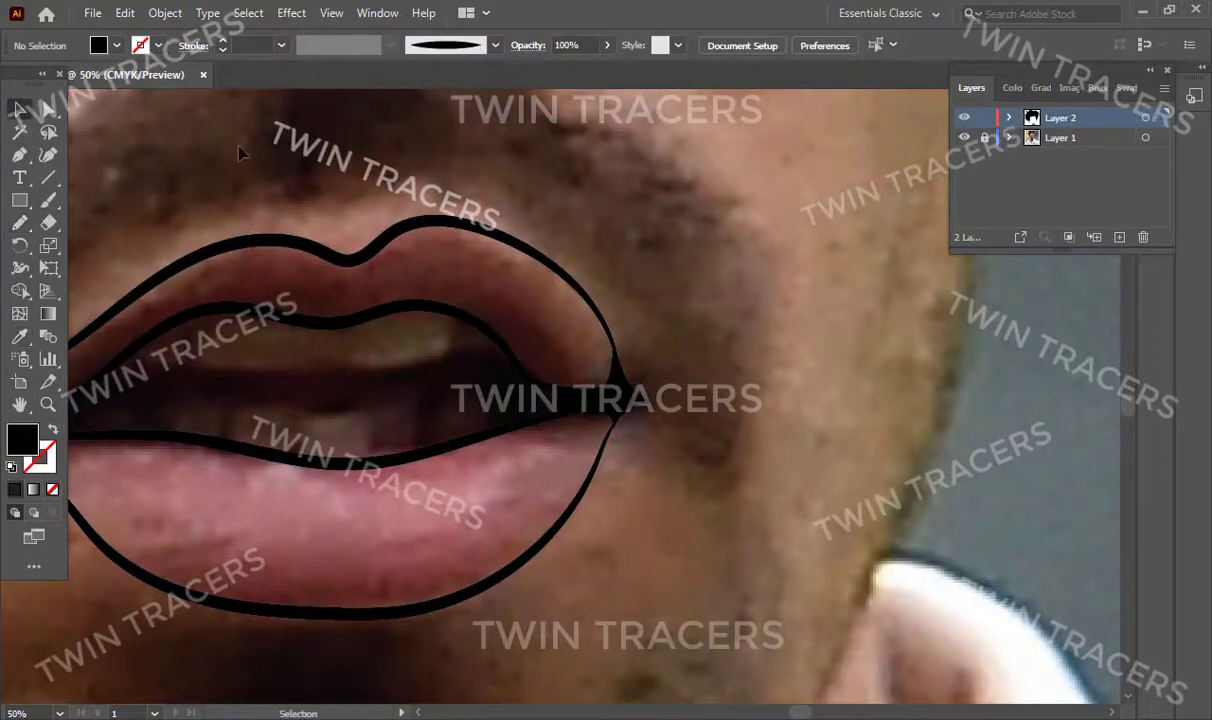
scroll(660, 355, left, 2)
drag(590, 322, 600, 325)
key(shift+x)
key(v)
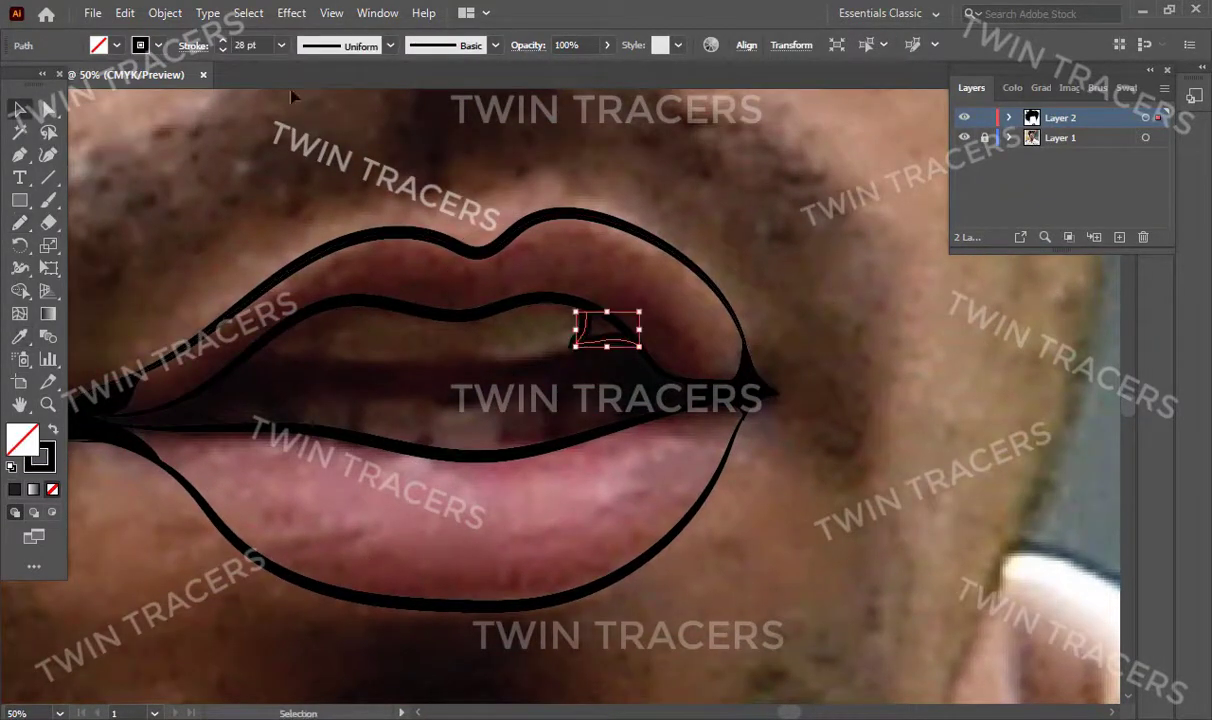
key(ctrl+shift+a)
key(n)
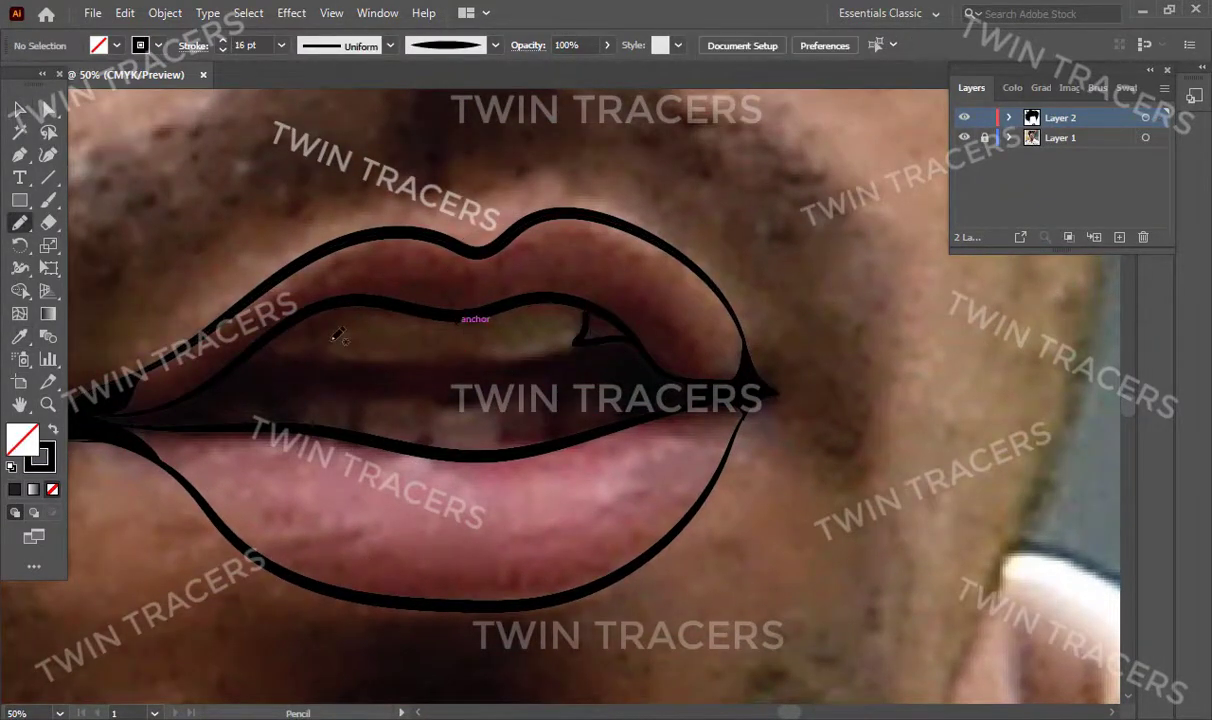
Step: Trace the upper teeth's top edge, an upper tooth, and the line between the front teeth
drag(445, 357, 460, 321)
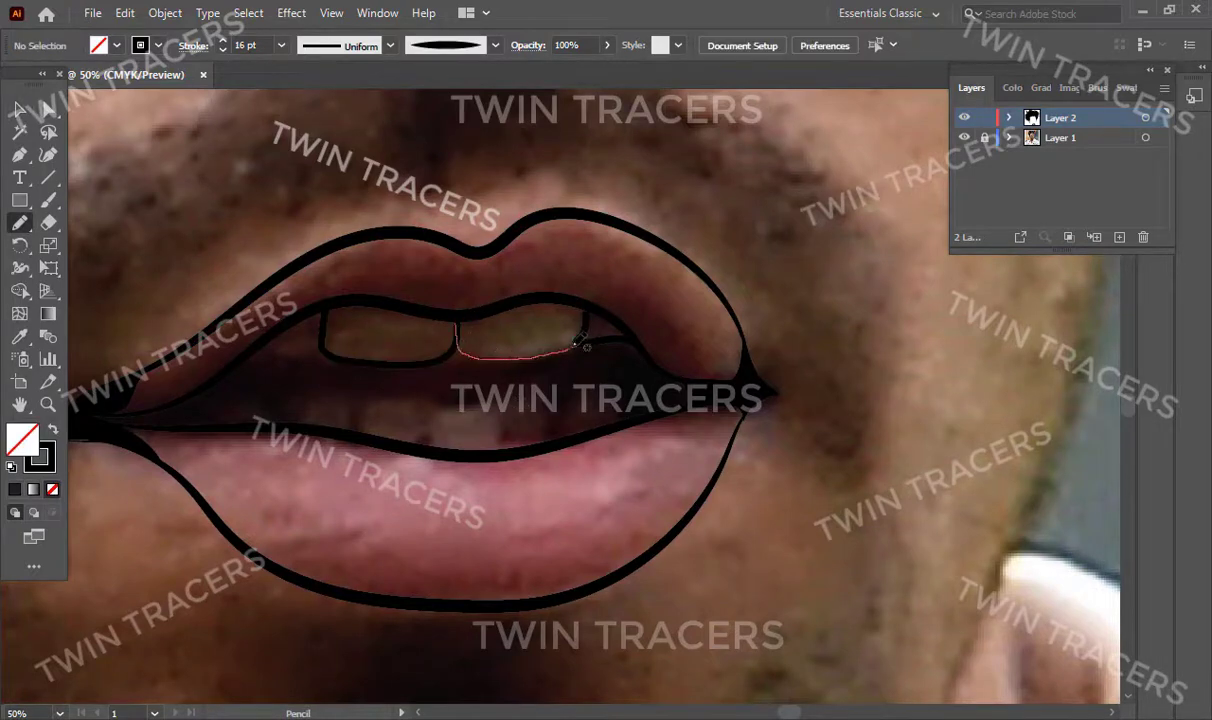
drag(585, 345, 583, 322)
key(v)
key(ctrl+shift+a)
scroll(565, 408, left, 3)
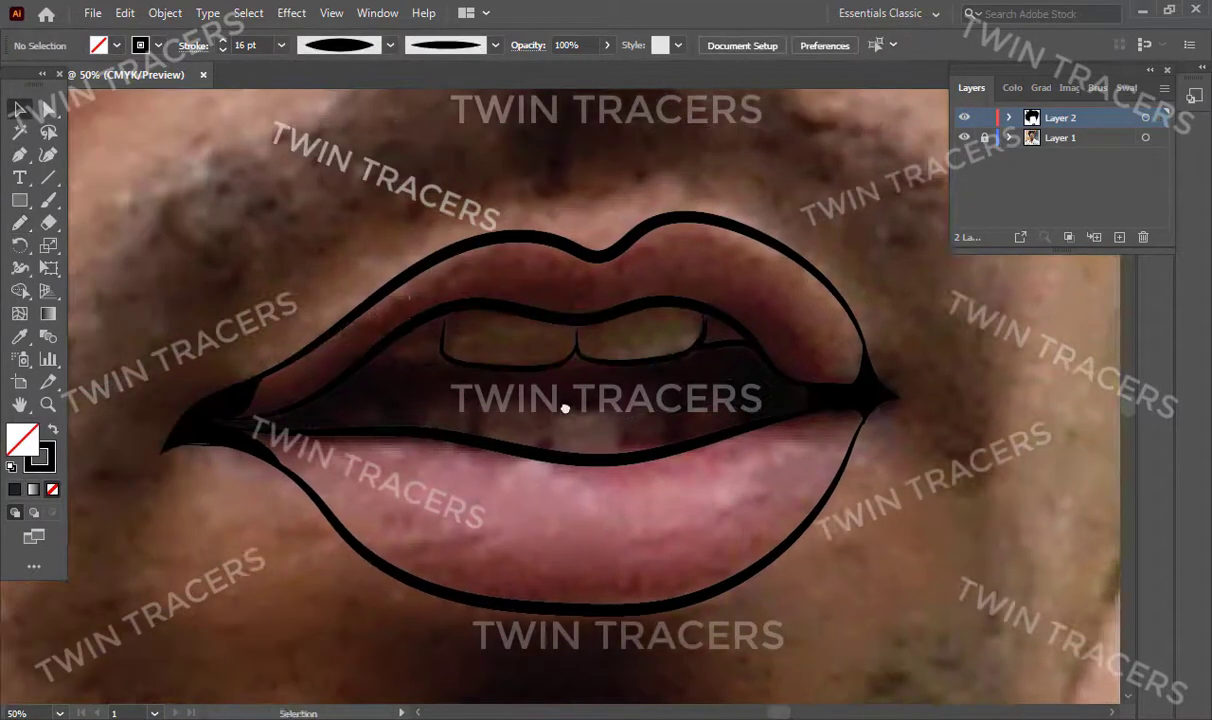
key(n)
drag(440, 345, 380, 355)
key(v)
key(ctrl+shift+a)
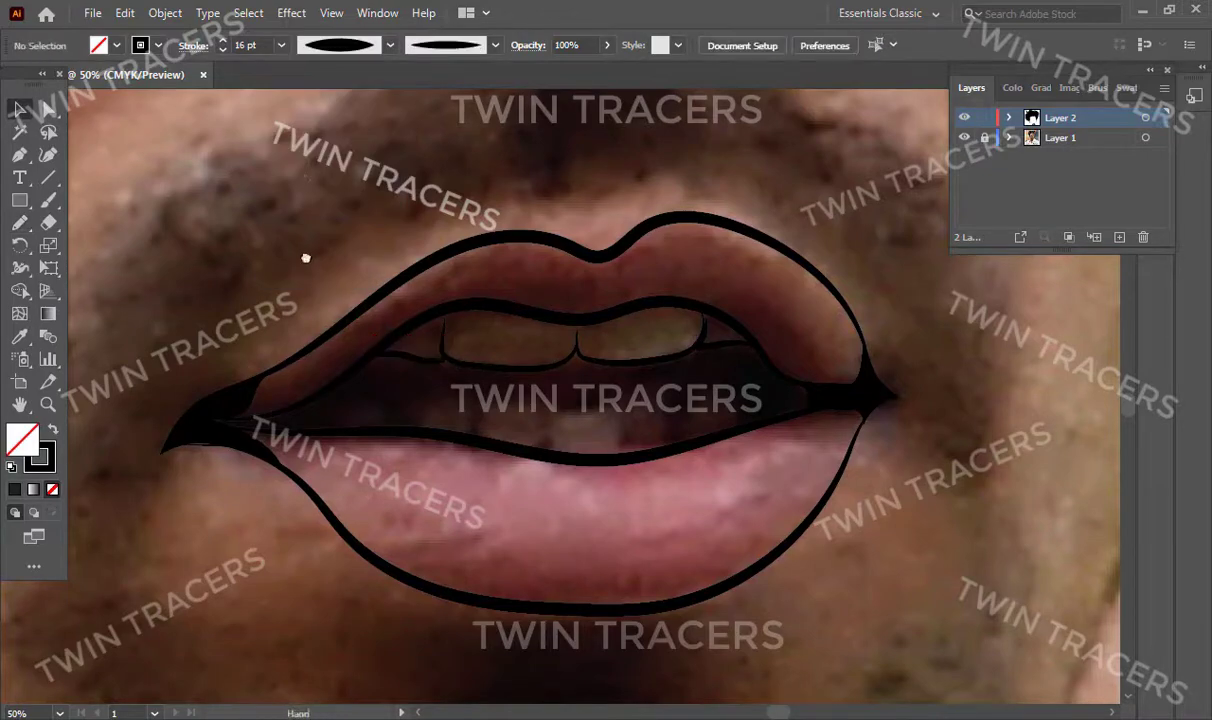
Step: Zoom out and check the hair's fill colour in the Color Picker without changing it
key(ctrl+minus)
key(ctrl+minus)
key(ctrl+minus)
key(ctrl+minus)
key(ctrl+minus)
key(ctrl+minus)
key(ctrl+minus)
click(491, 211)
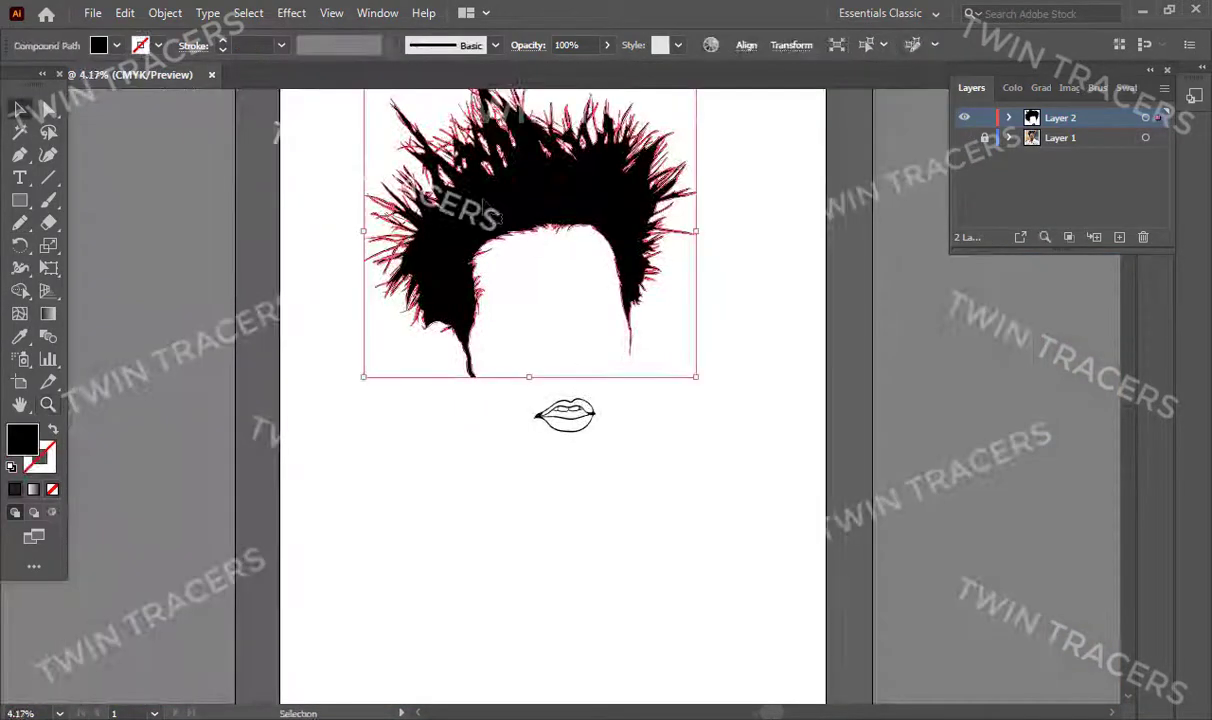
double_click(22, 438)
key(Escape)
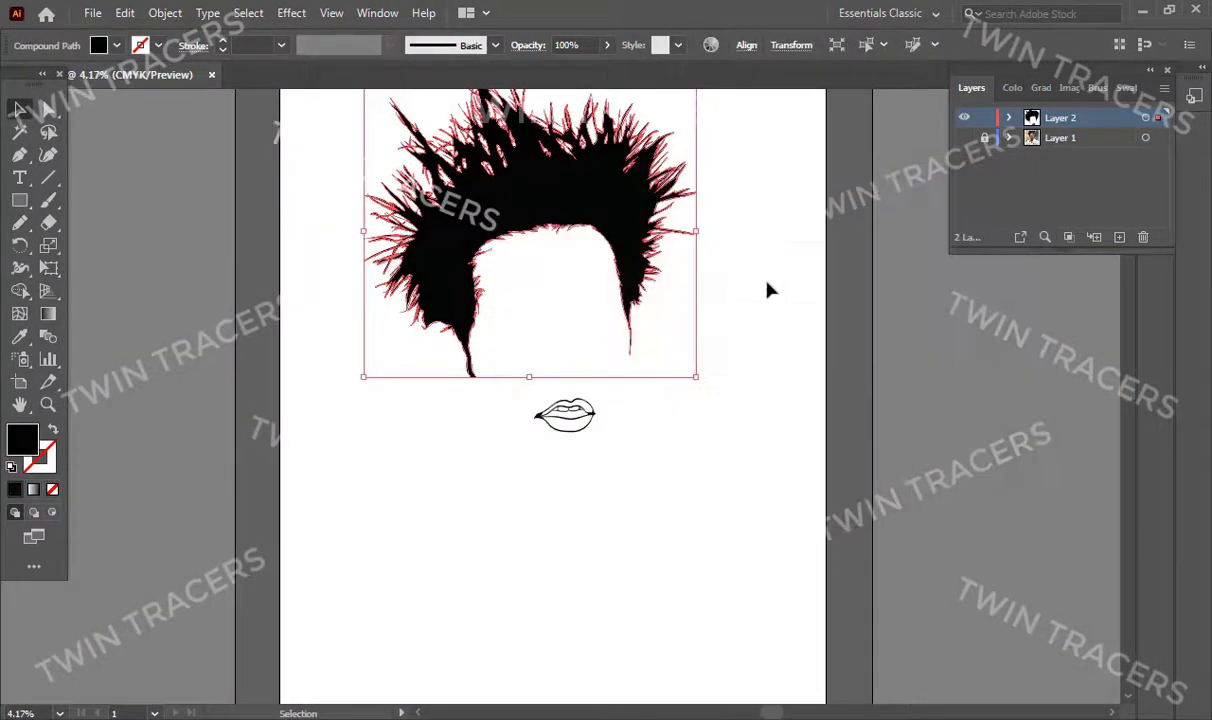
key(ctrl+shift+a)
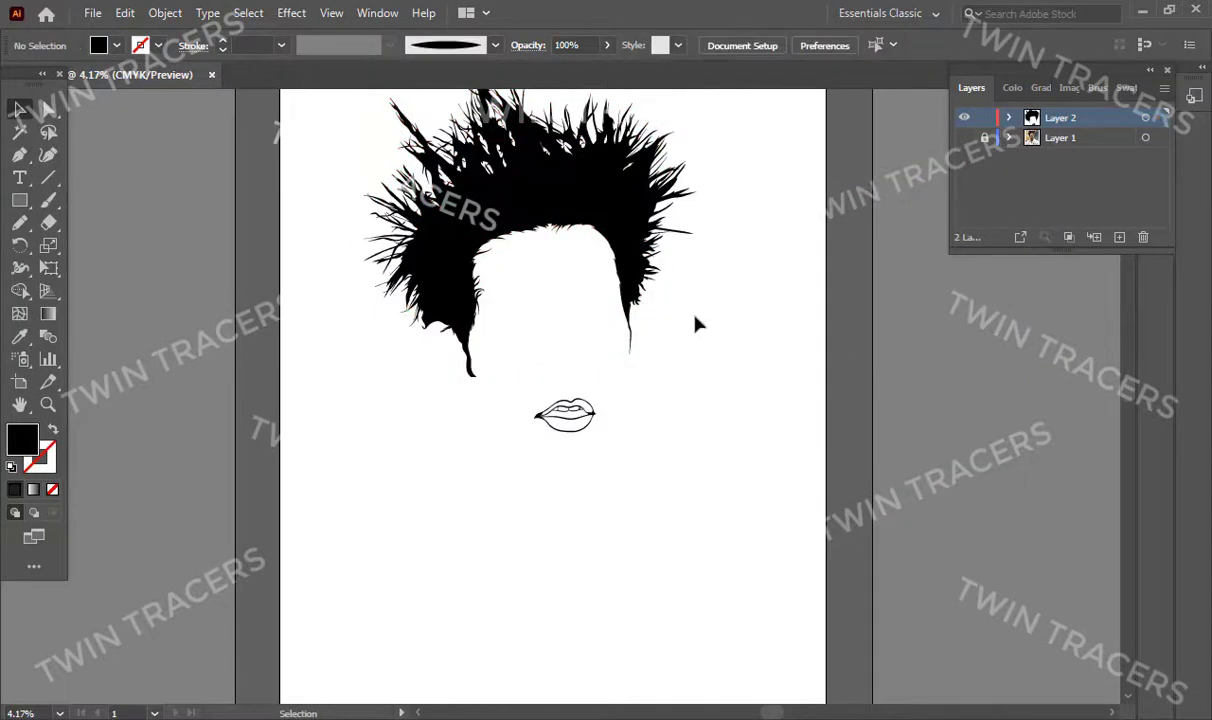
Step: Zoom in on the lips and trace a line along the teeth and the lower teeth outline
key(z)
click(566, 413)
click(964, 137)
click(600, 410)
key(n)
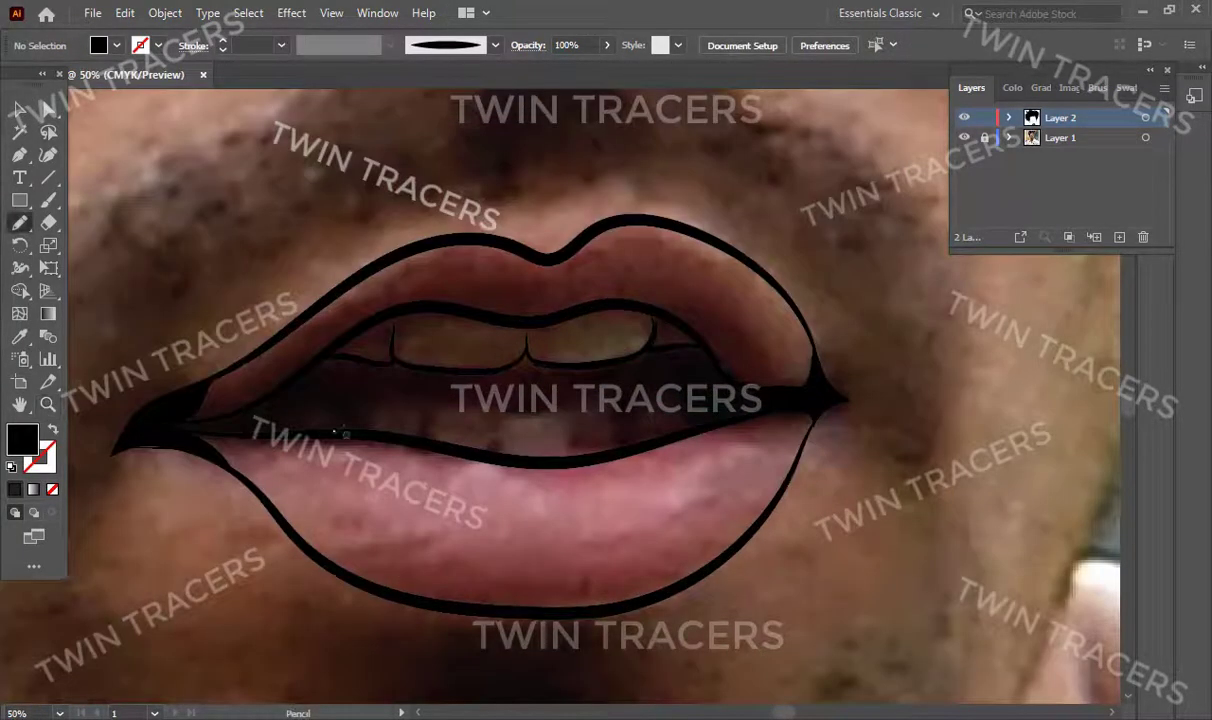
mouse_move(340, 412)
mouse_down()
mouse_move(433, 440)
mouse_move(495, 436)
mouse_move(540, 410)
mouse_move(573, 452)
mouse_move(628, 432)
mouse_up()
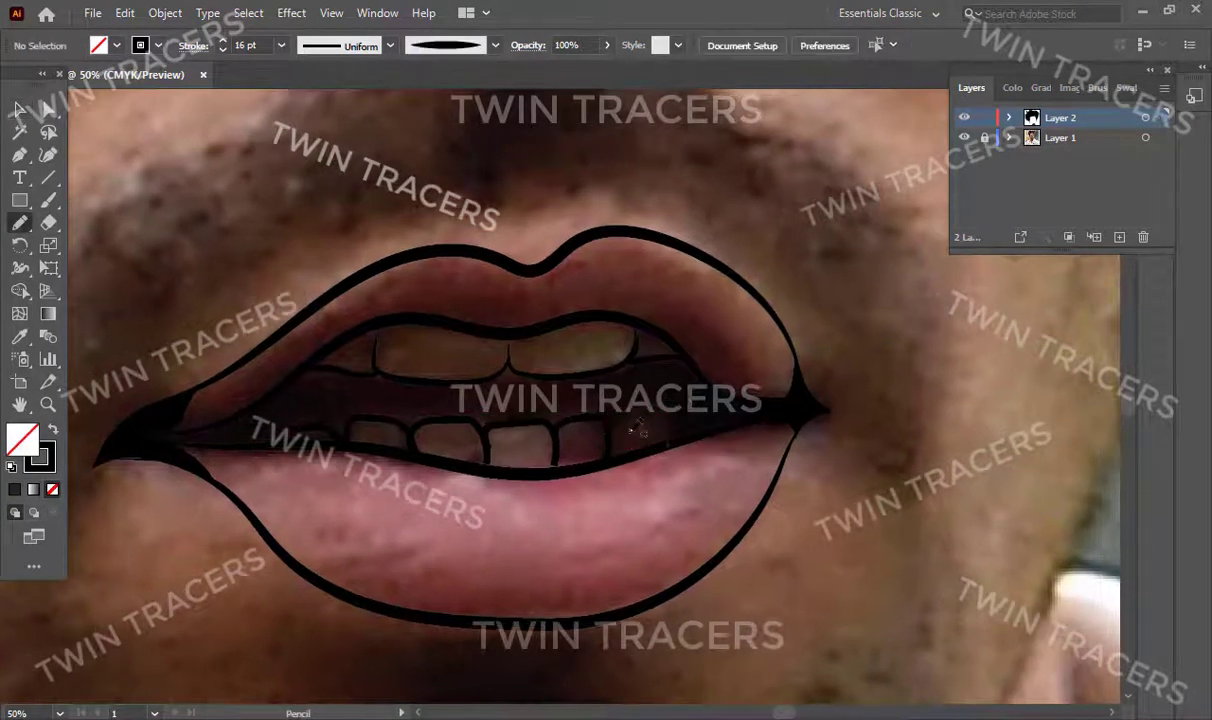
drag(662, 428, 660, 428)
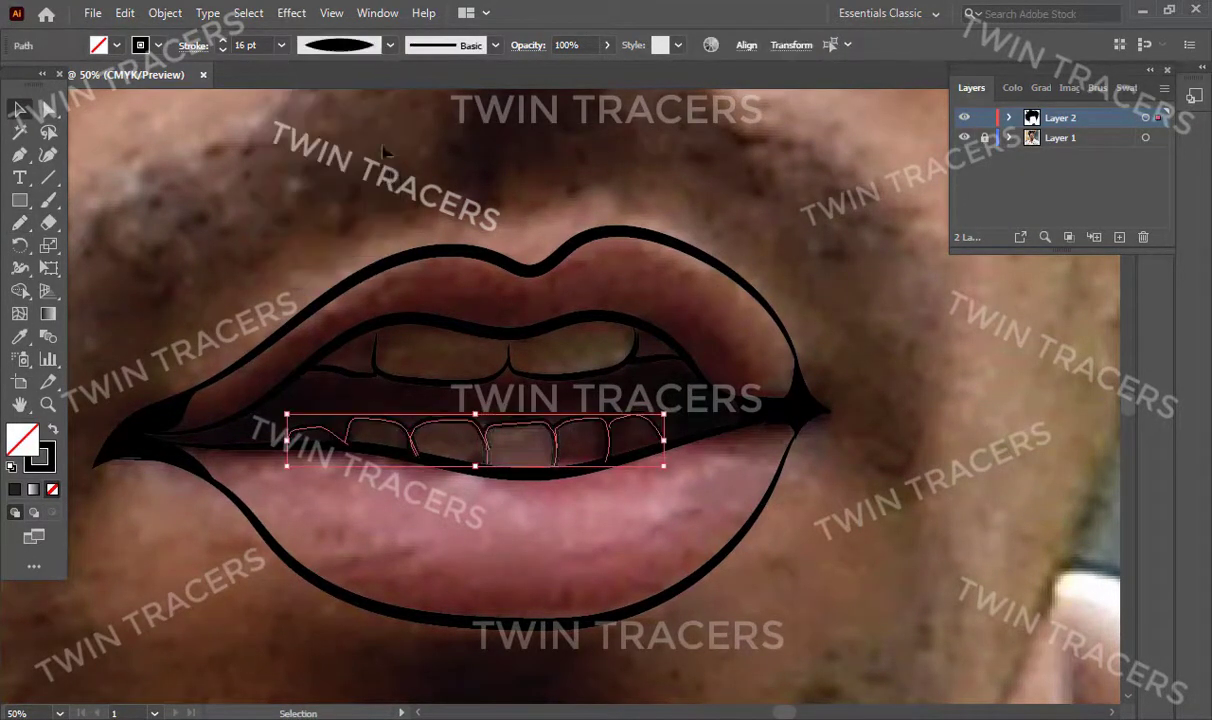
Step: Draw the line along the lower teeth edge
key(z)
alt+click(604, 346)
scroll(604, 346, down, 3)
scroll(513, 464, up, 5)
key(n)
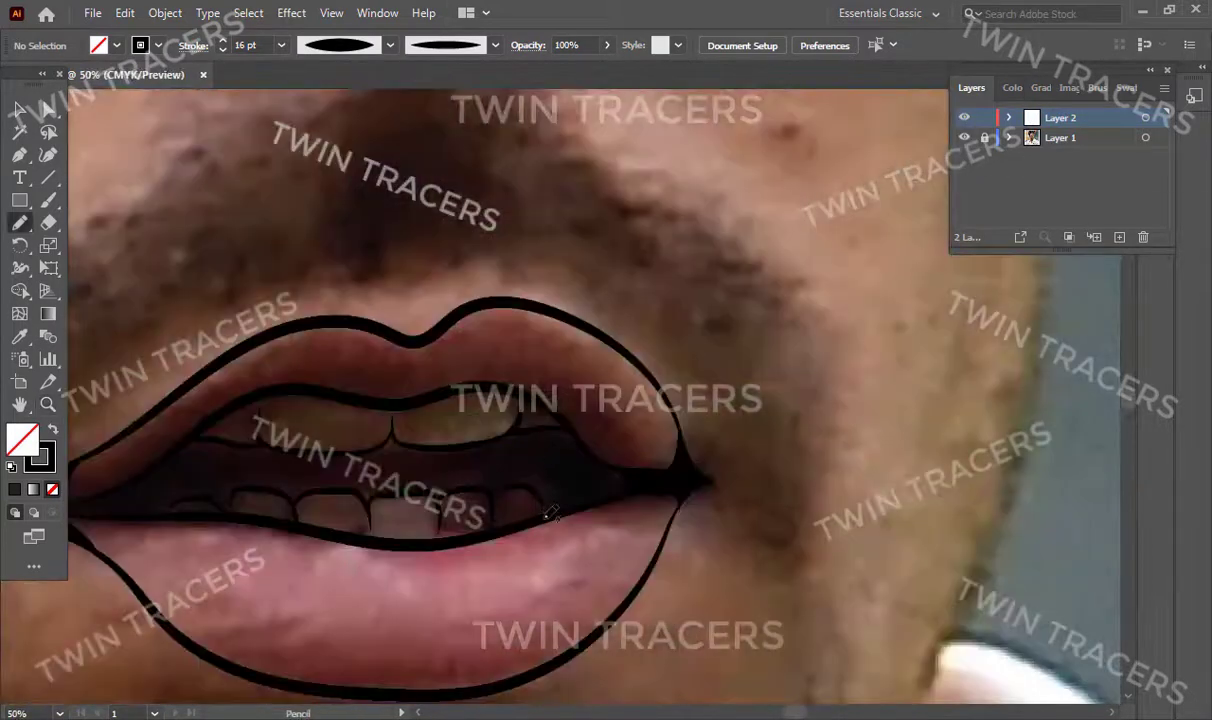
drag(553, 507, 565, 482)
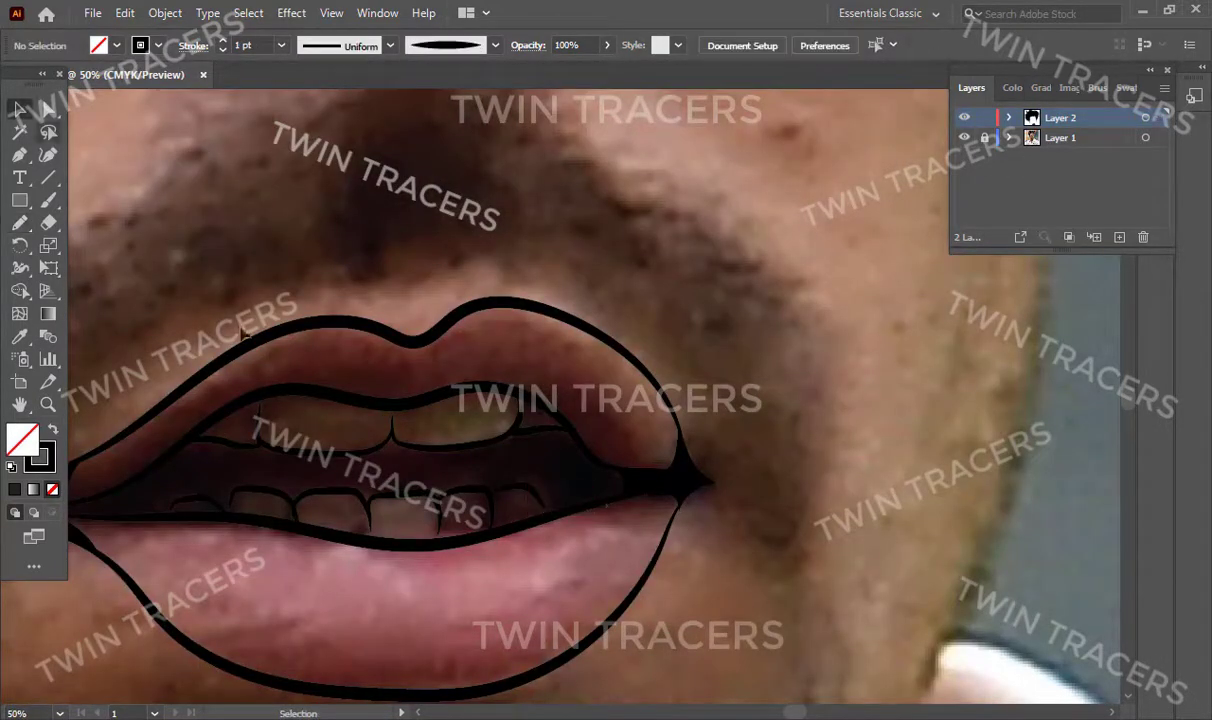
Step: Check the stroke colour in the Color Picker and dismiss it unchanged
key(v)
click(300, 392)
double_click(39, 457)
key(Return)
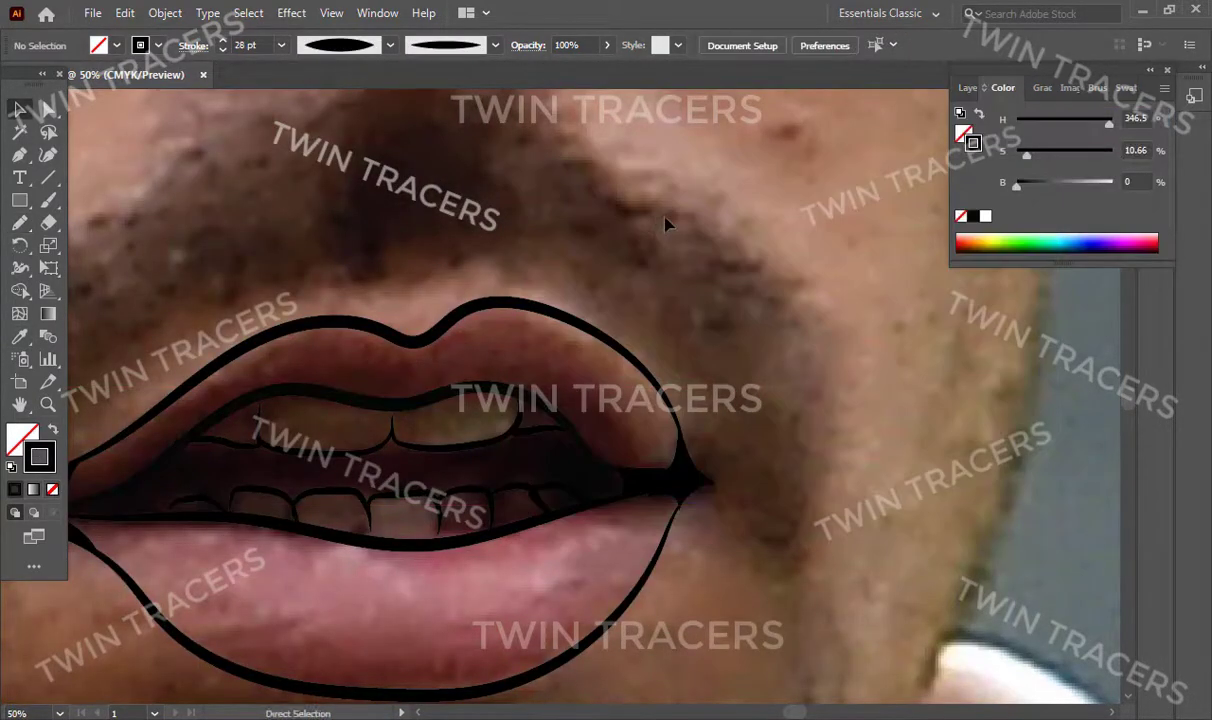
scroll(528, 441, down, 3)
Step: Brush black strokes along the ear's edge beside the hair and its outer rim
scroll(528, 441, down, 3)
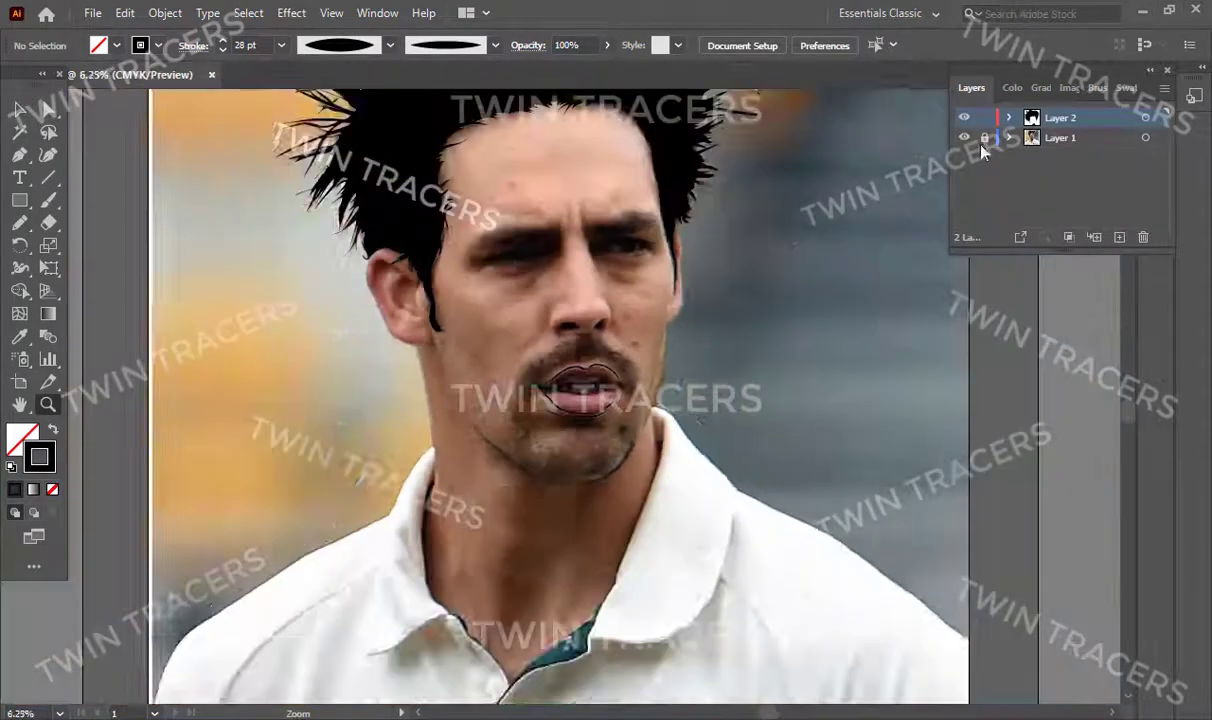
scroll(372, 414, up, 3)
key(b)
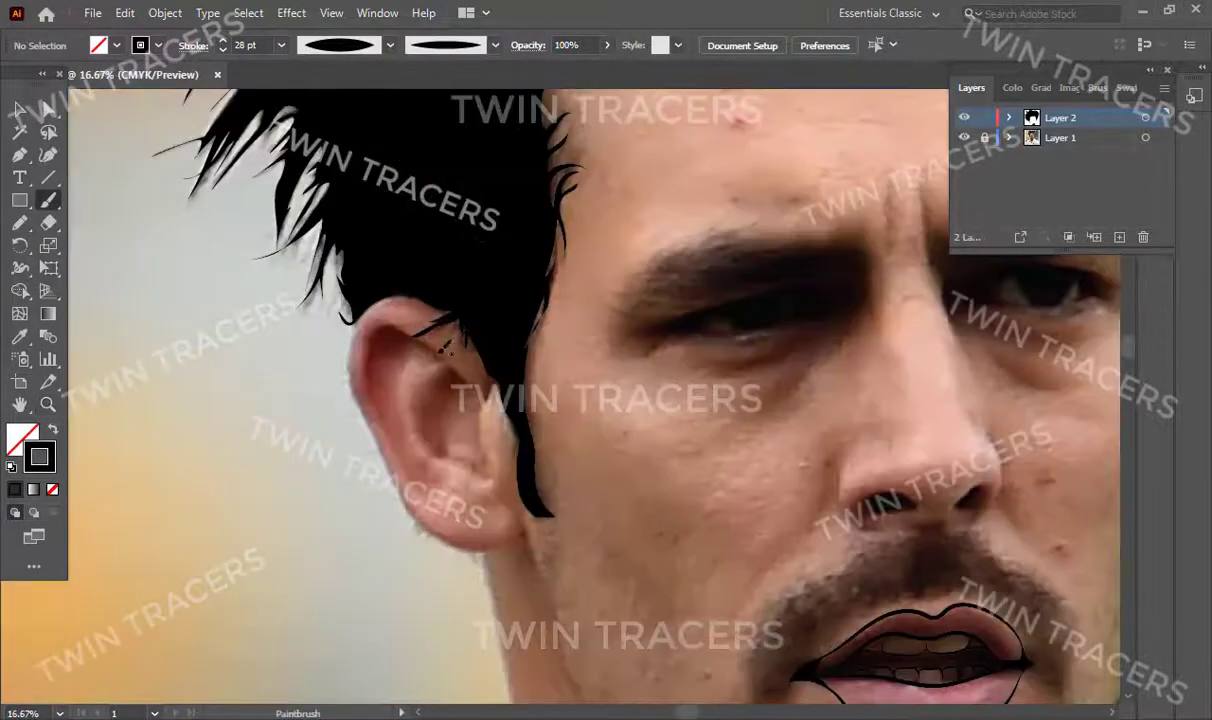
drag(375, 333, 400, 445)
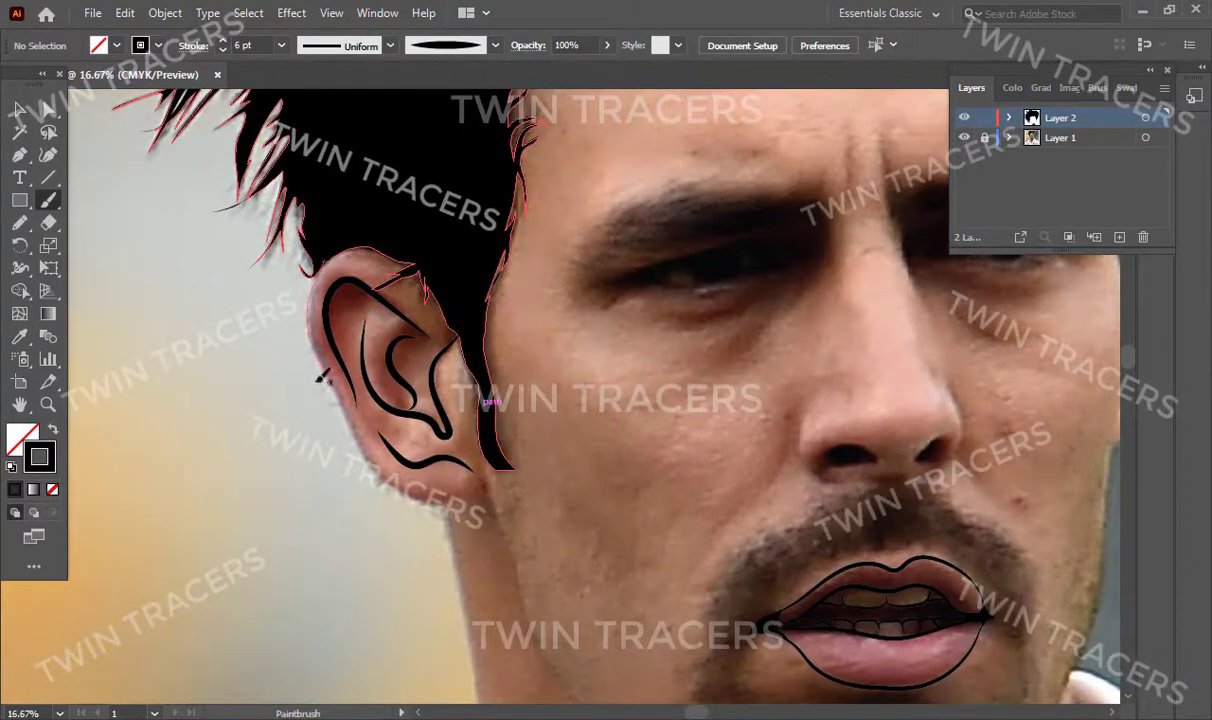
drag(322, 377, 358, 438)
scroll(408, 497, down, 1)
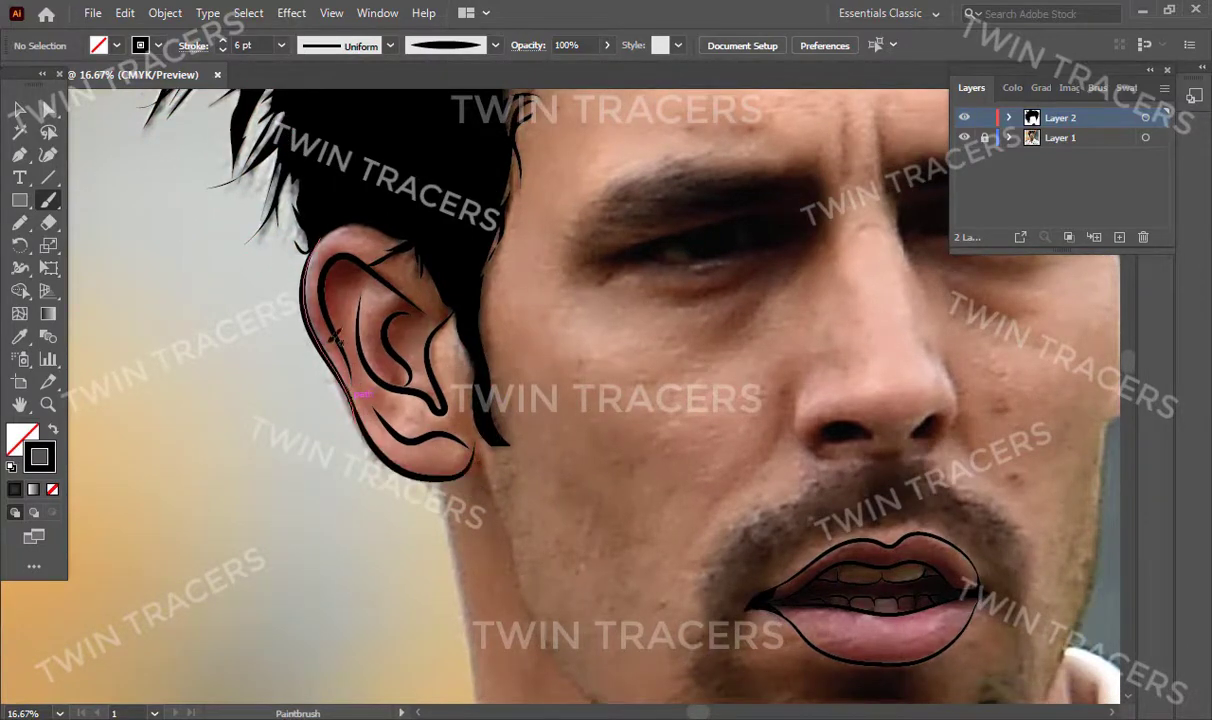
key(v)
drag(698, 365, 627, 307)
Step: Brush the nose's right side, then delete and redraw it as a thicker curve
key(ctrl+equal)
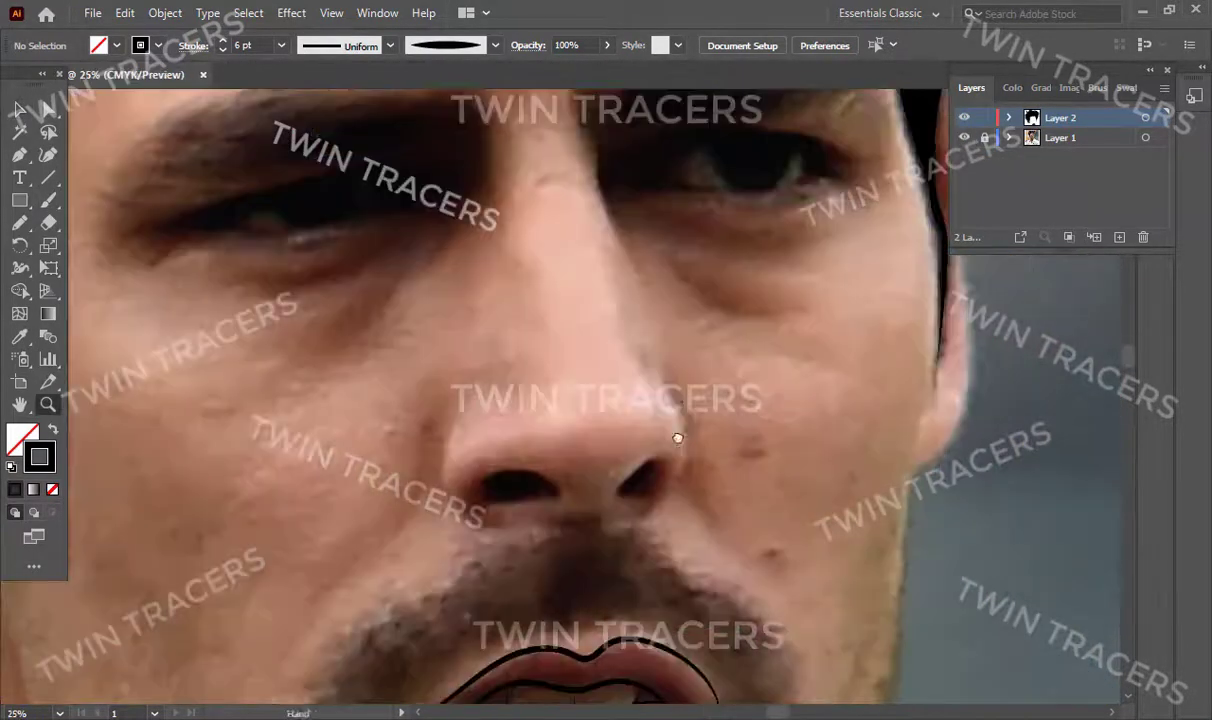
key(b)
drag(660, 368, 648, 505)
key(v)
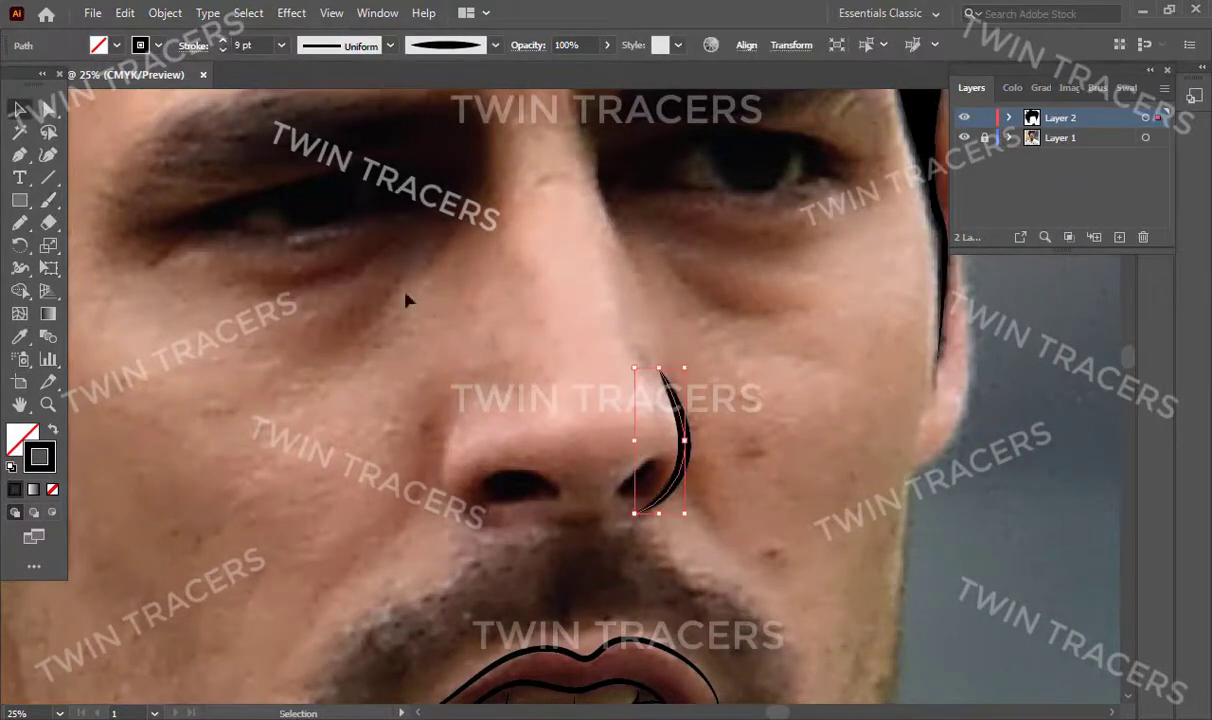
click(362, 314)
click(683, 440)
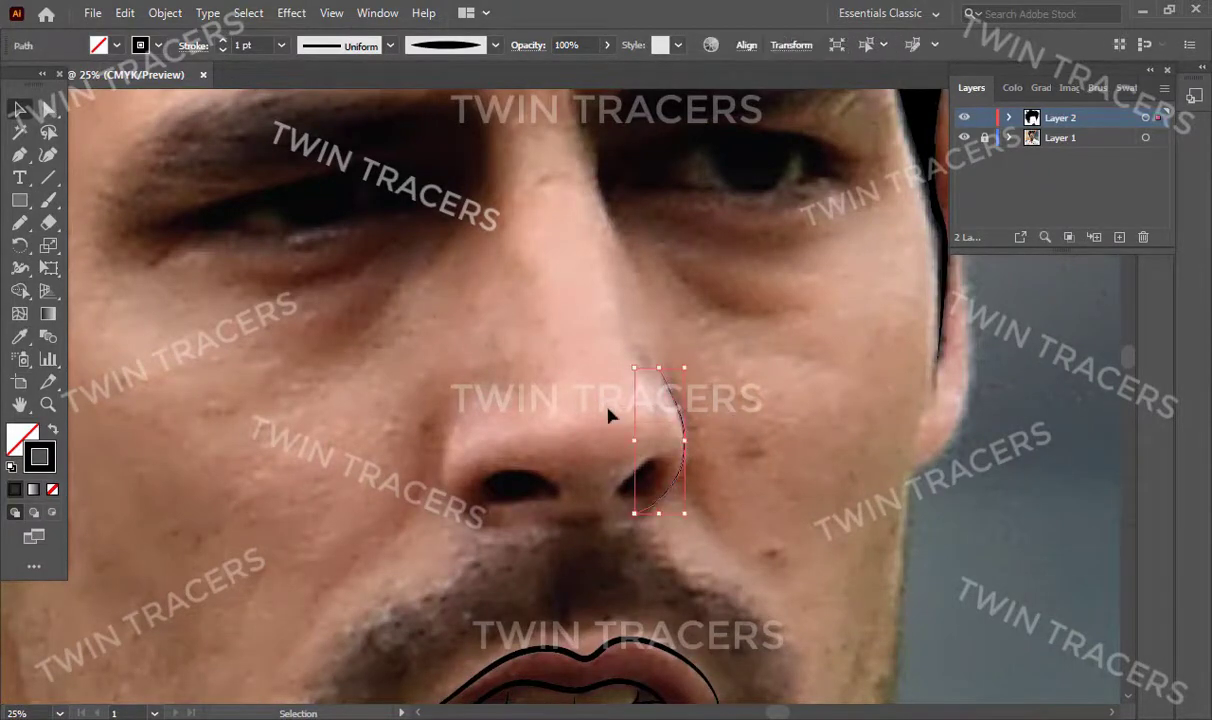
key(b)
key(Delete)
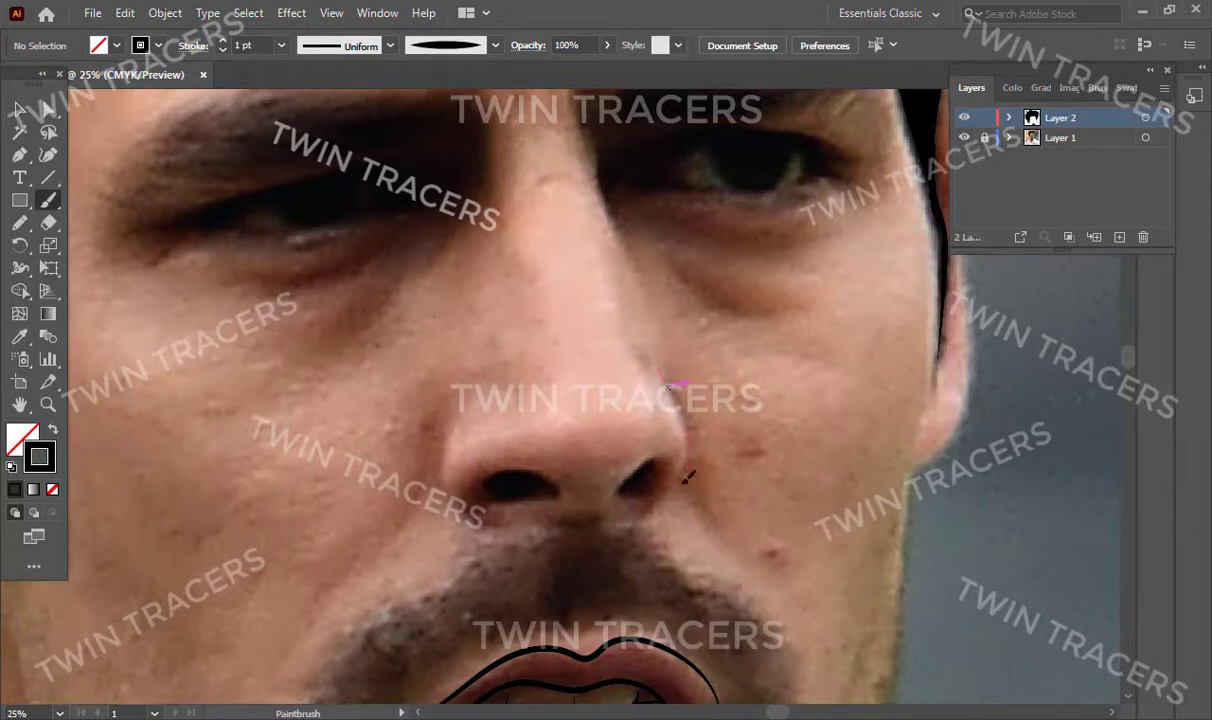
drag(681, 391, 663, 367)
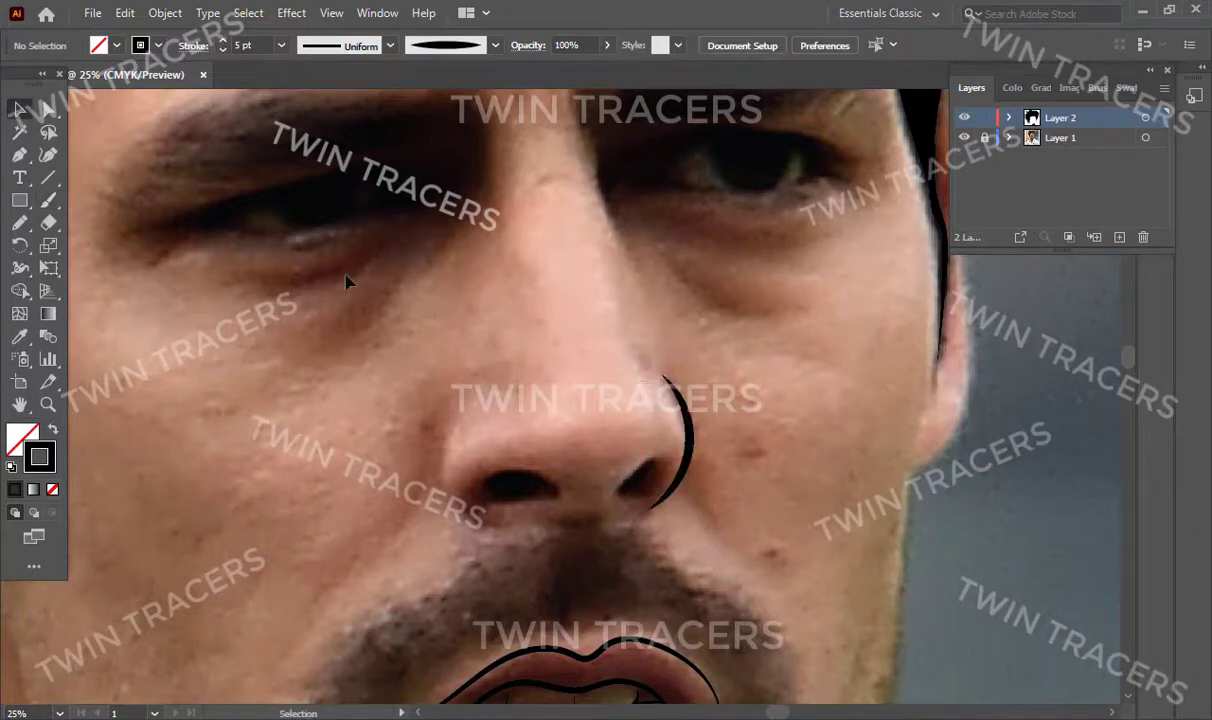
Step: Try a short brush line under the nose tip, then undo it
key(n)
key(b)
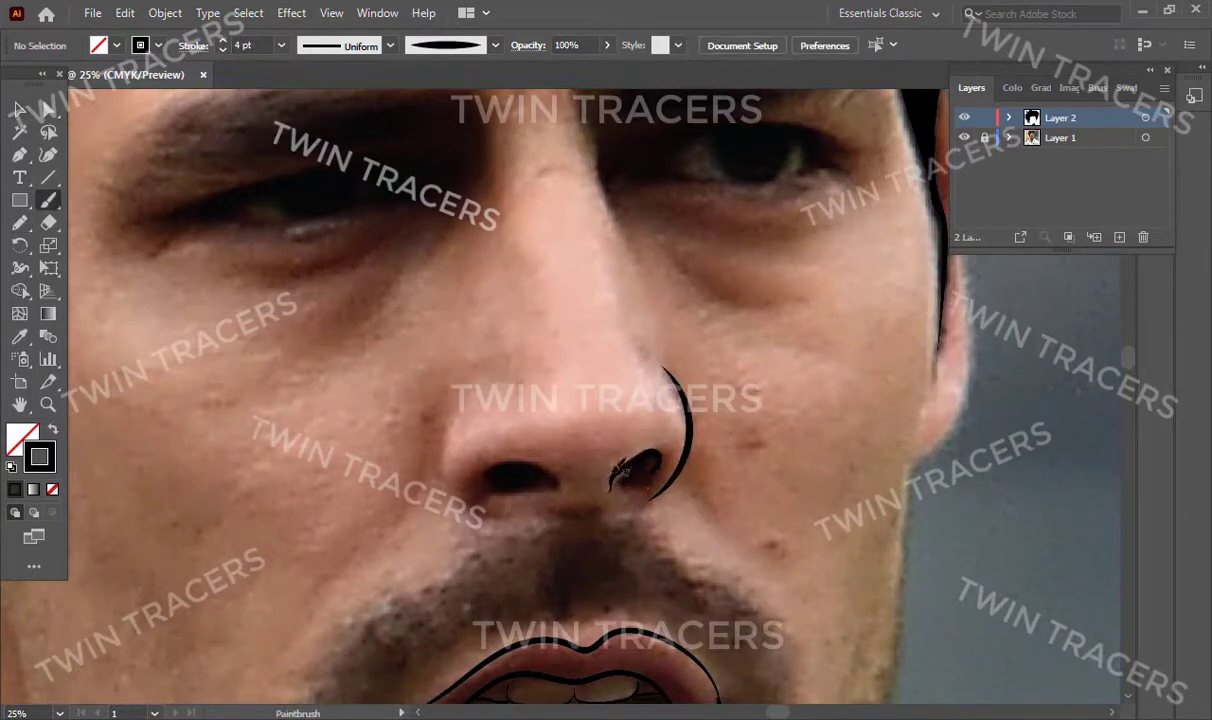
scroll(503, 437, down, 1)
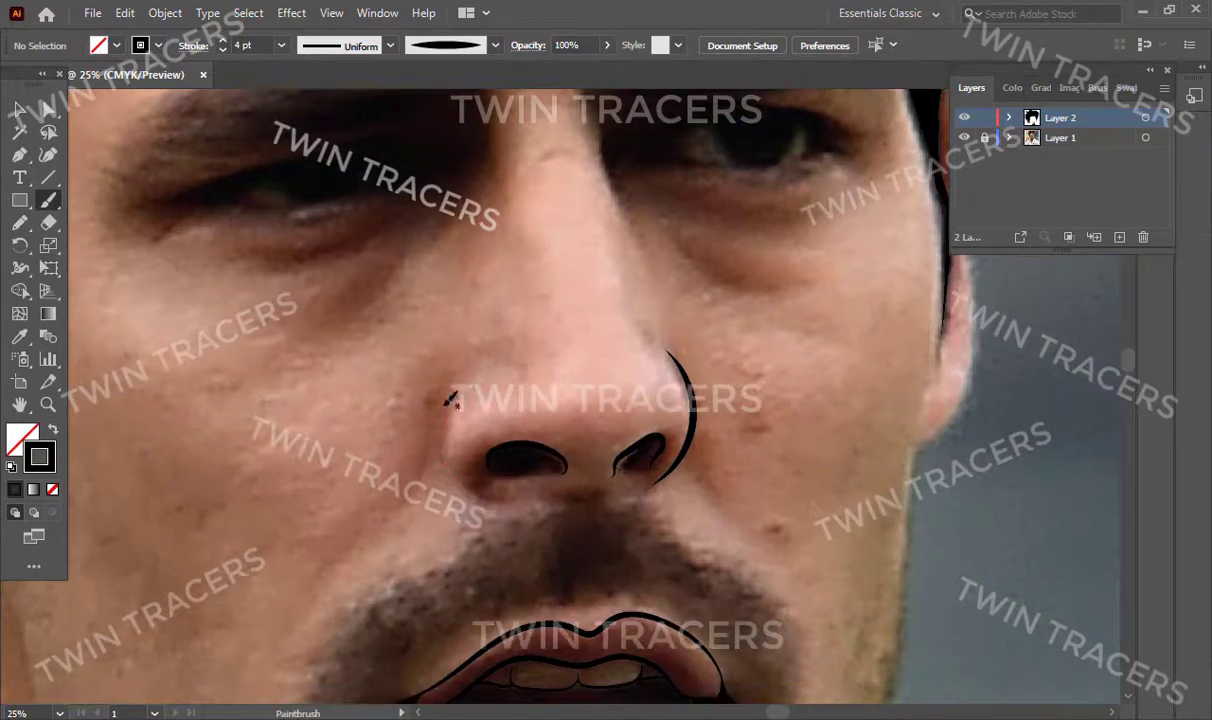
drag(566, 487, 611, 470)
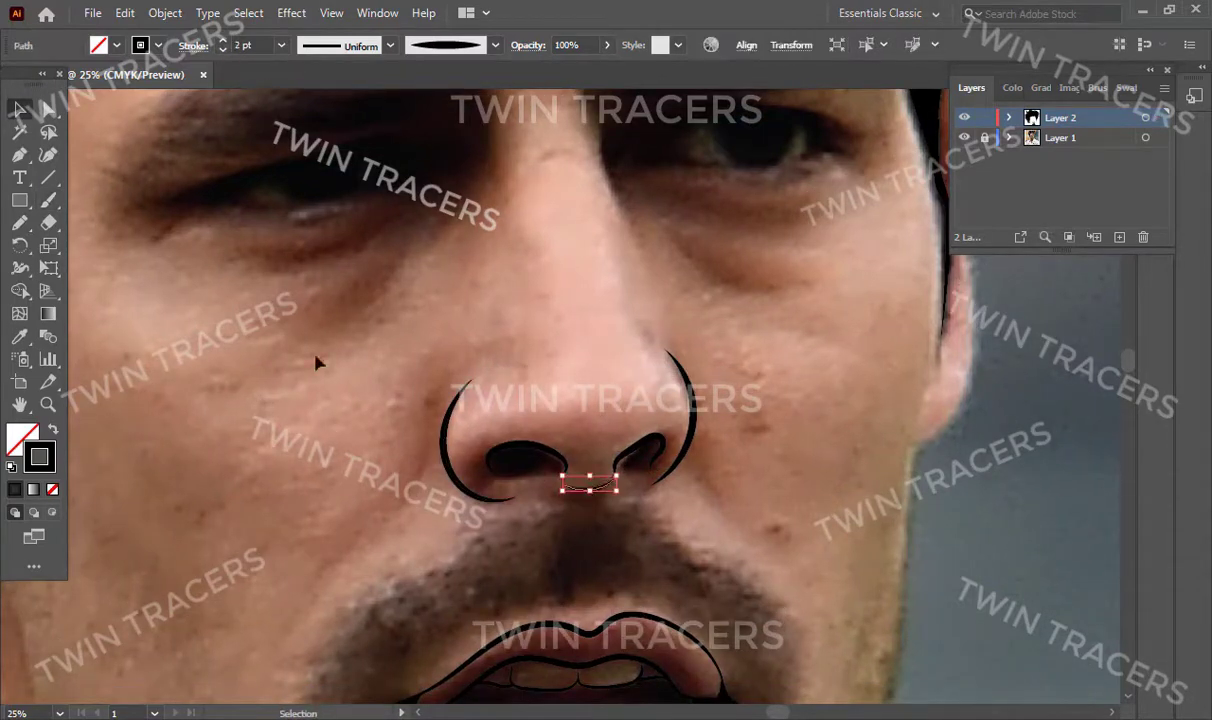
key(ctrl+z)
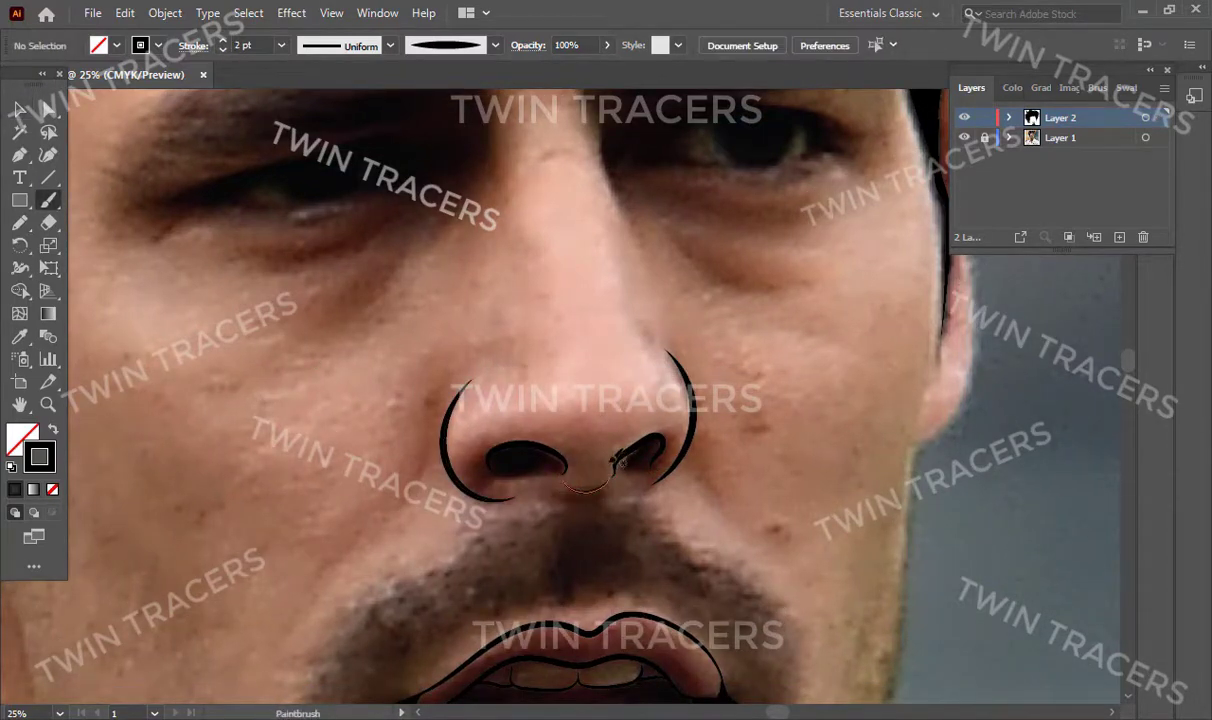
scroll(568, 473, up, 1)
Step: Draw the left nostril as a solid black pencil shape, plus a small right-nostril mark
key(n)
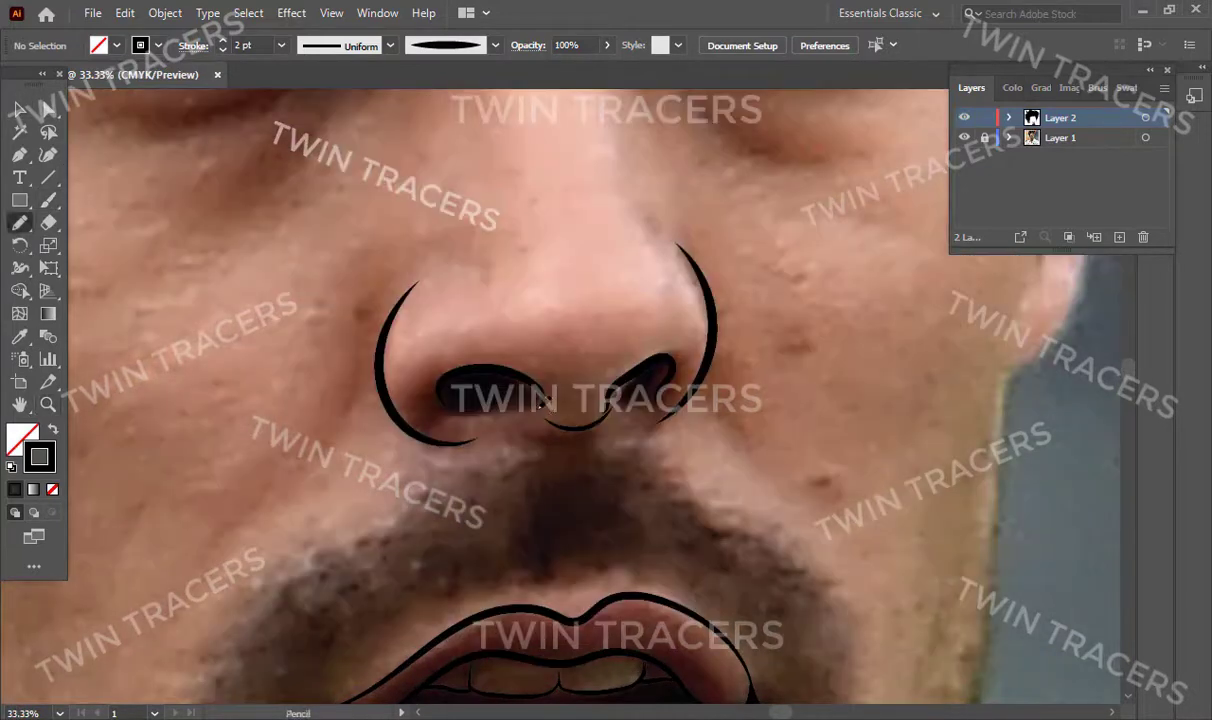
drag(480, 362, 478, 366)
key(shift+x)
drag(579, 238, 546, 252)
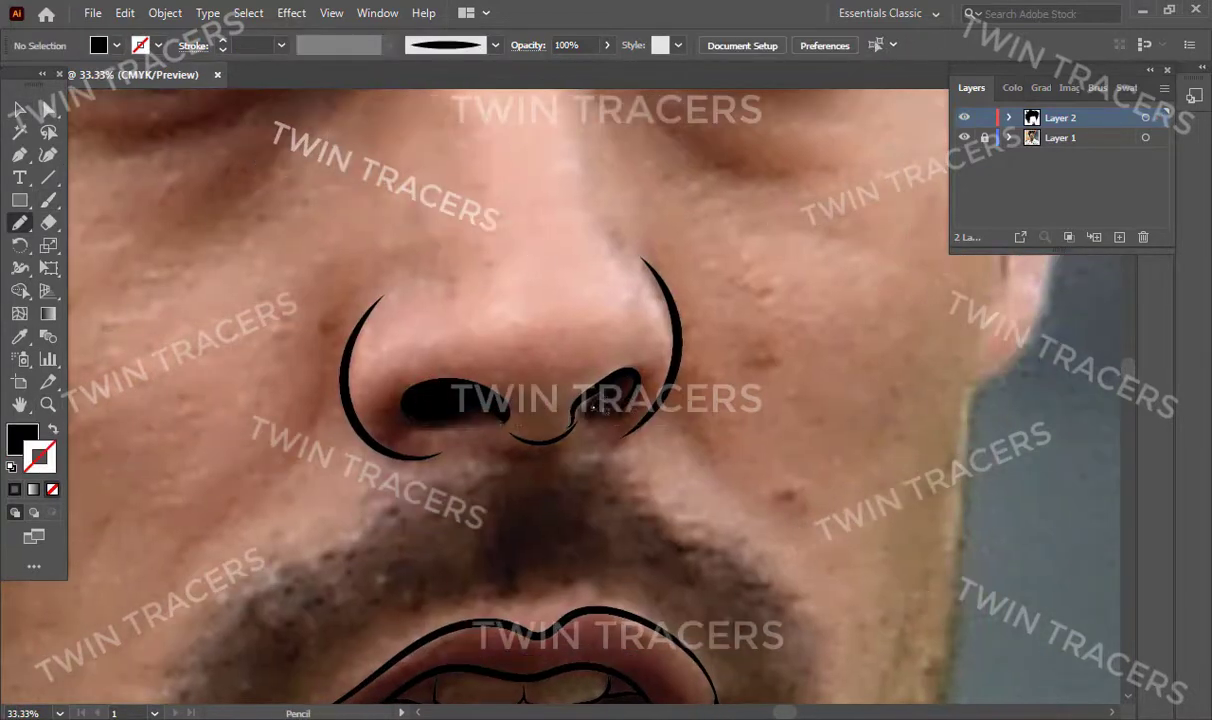
drag(588, 418, 590, 421)
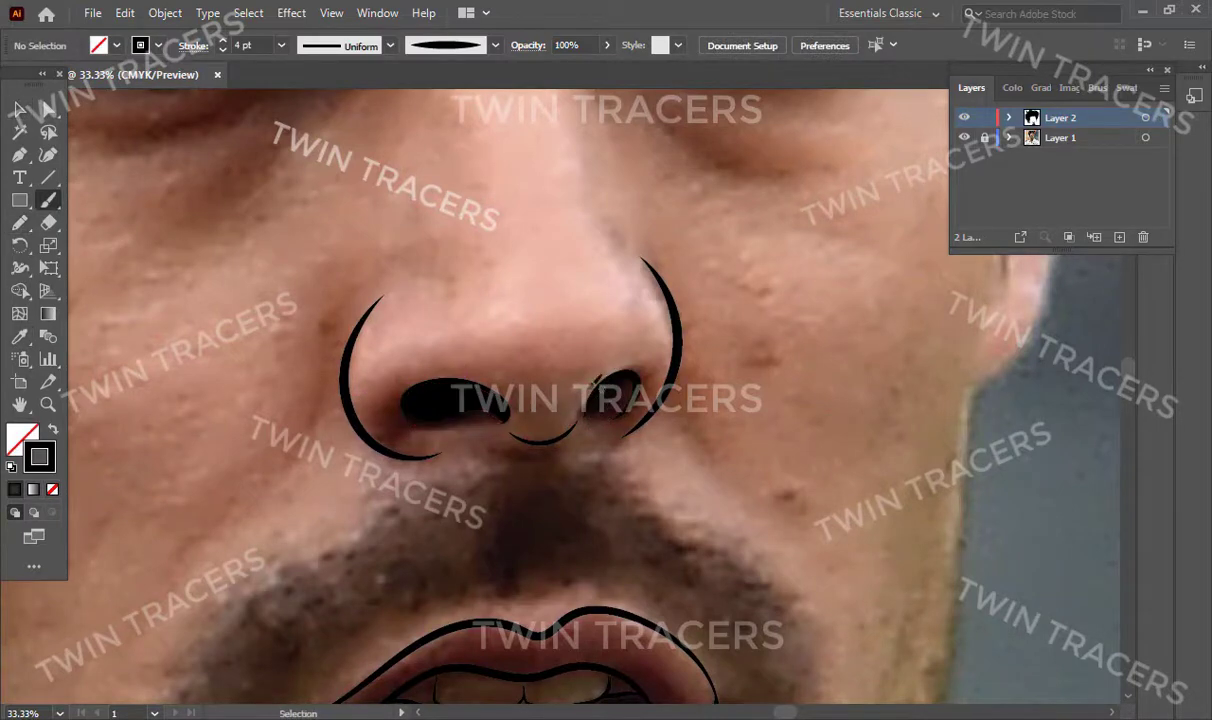
Step: Draw the right nostril as a closed shape filled solid black
key(n)
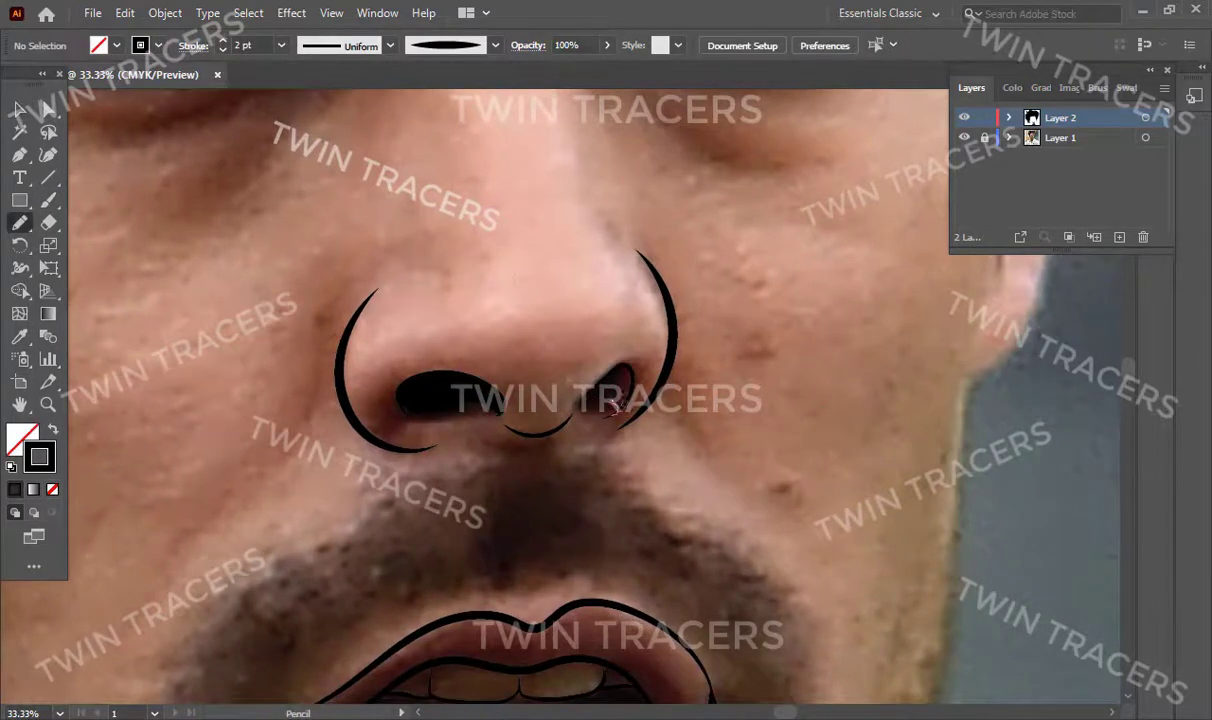
drag(631, 357, 595, 408)
key(shift+x)
key(v)
click(450, 445)
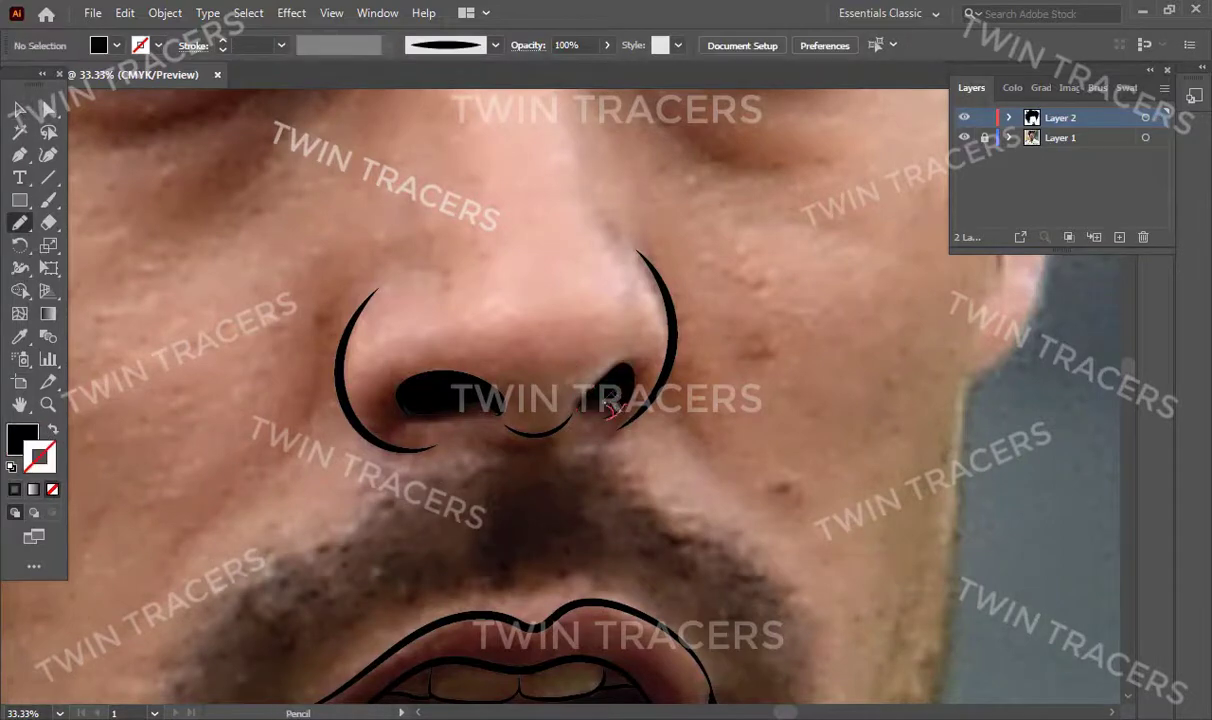
key(F6)
key(v)
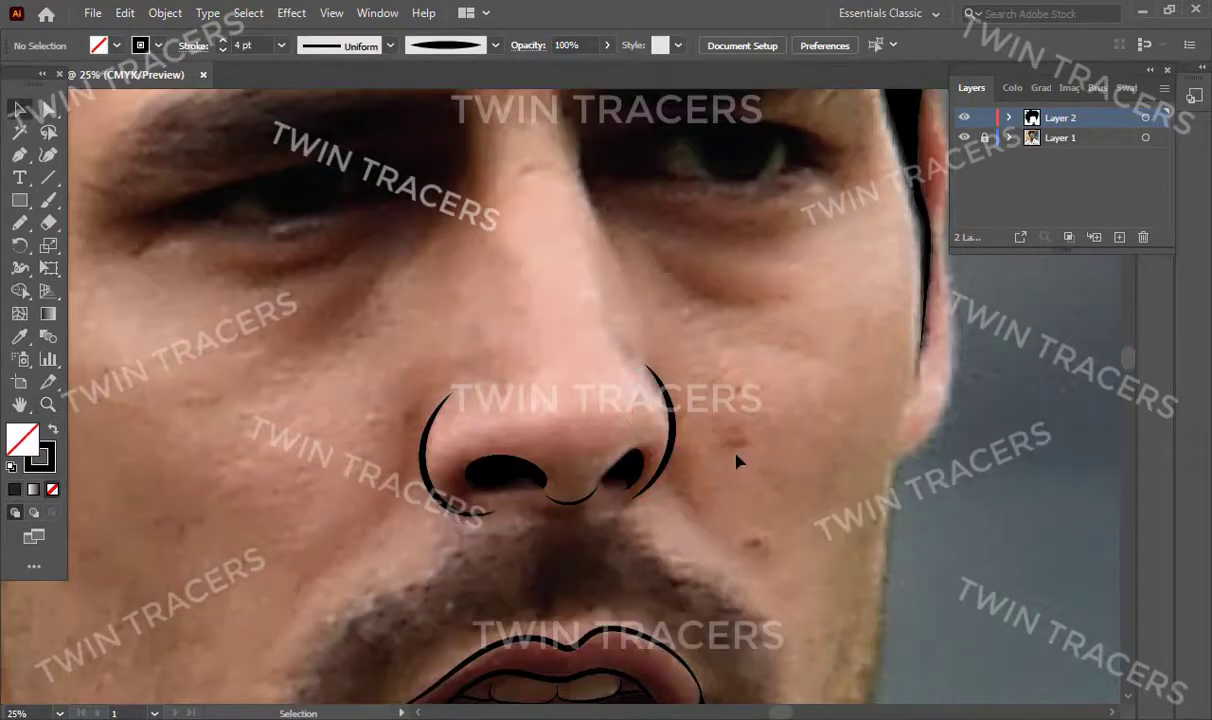
Step: Pan to the nose bridge and zoom out and back in to check the whole face
key(a)
mouse_move(556, 324)
mouse_down()
mouse_move(556, 404)
mouse_move(648, 495)
mouse_up()
click(622, 352)
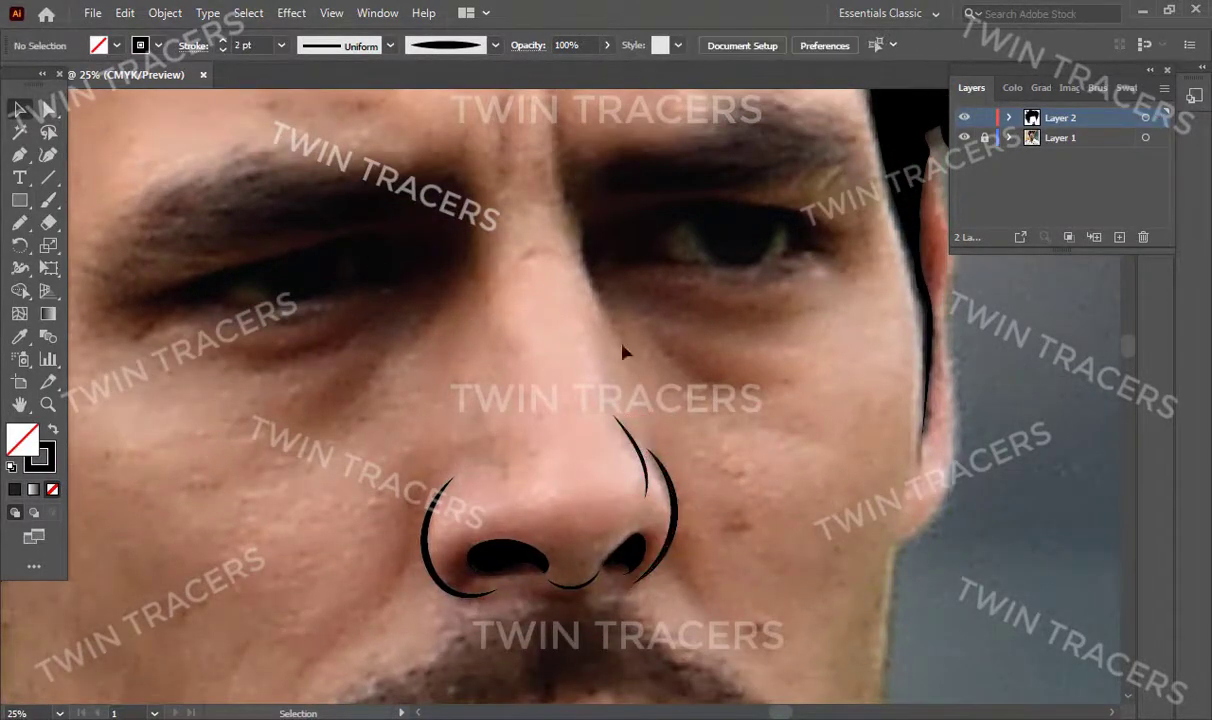
key(b)
key(v)
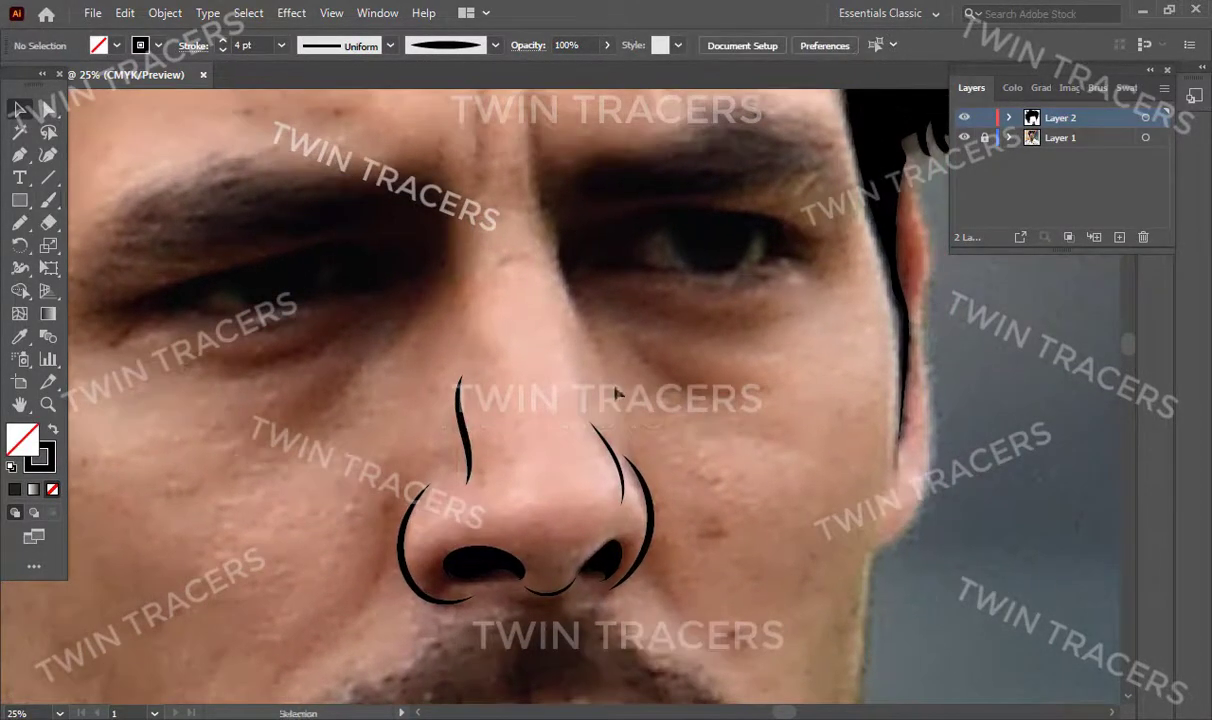
key(i)
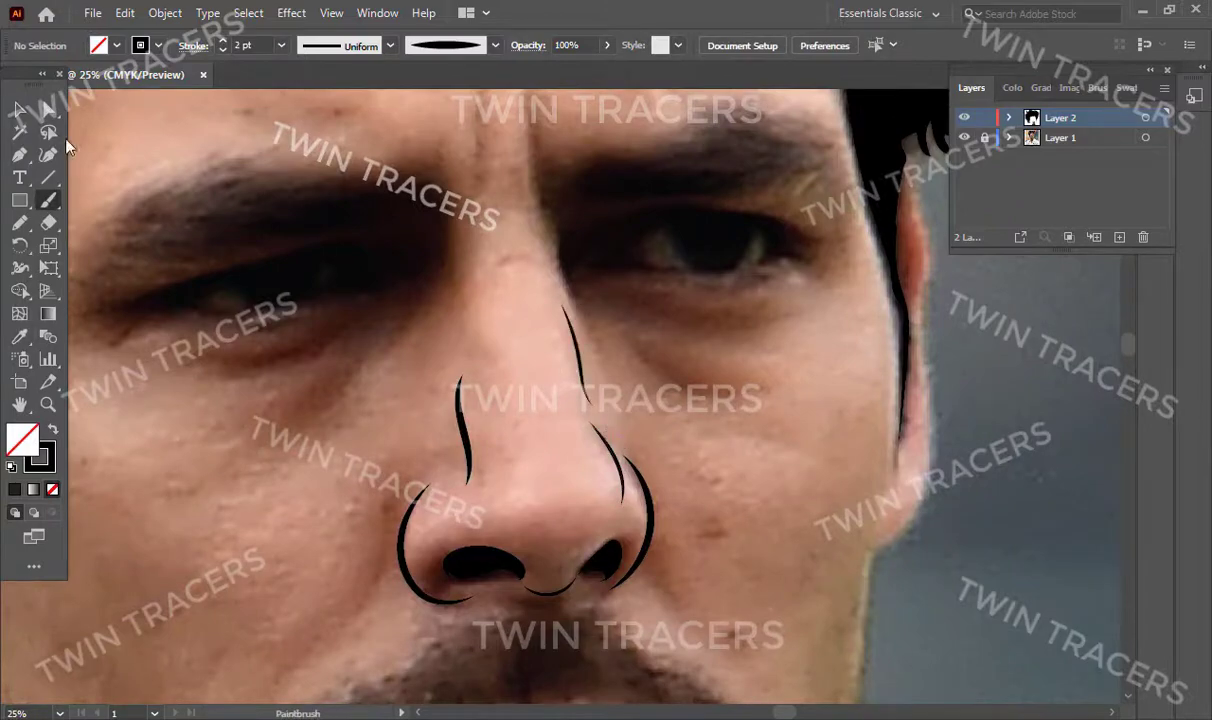
key(ctrl+minus)
key(ctrl+minus)
key(ctrl+equal)
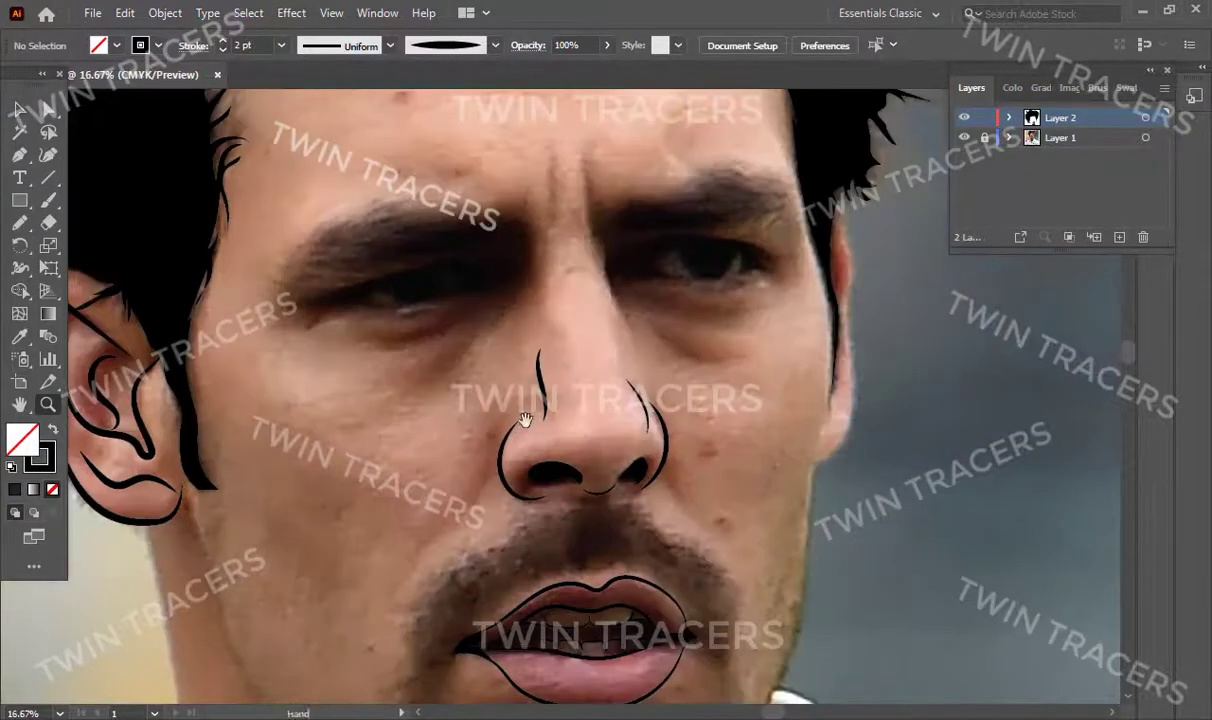
scroll(541, 400, down, 5)
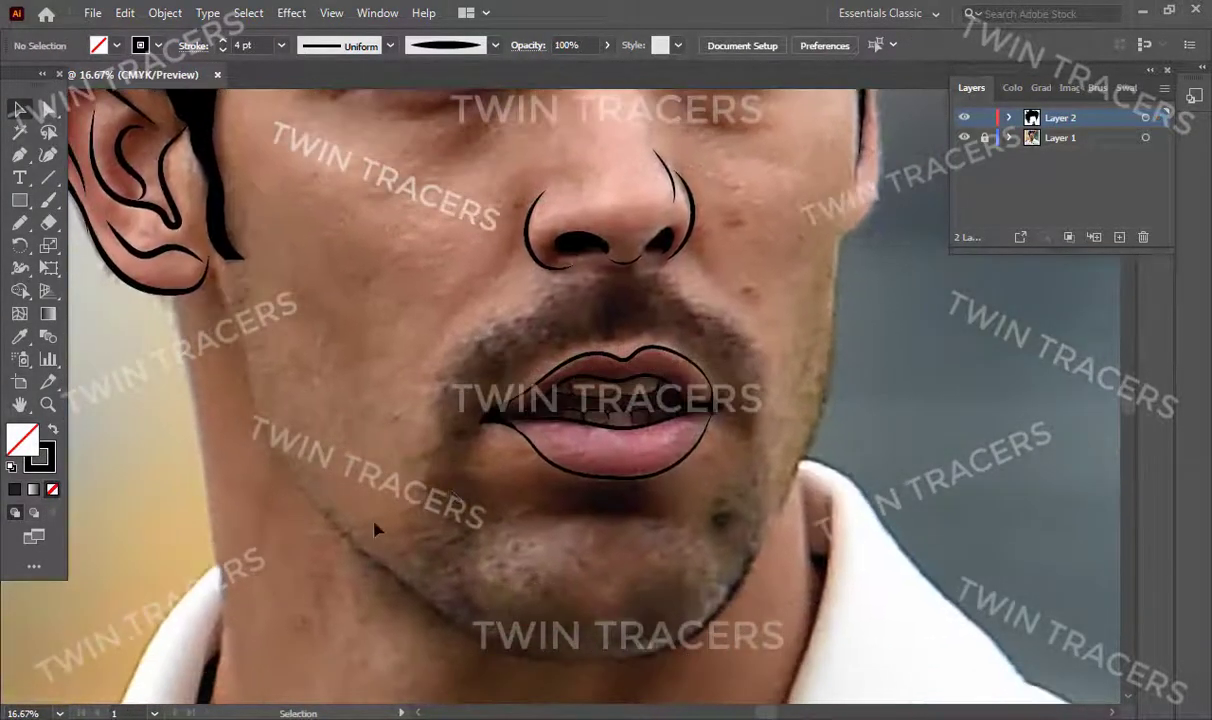
Step: Brush the jaw and neck line down to the collar opening
drag(375, 530, 495, 478)
key(b)
drag(333, 478, 373, 392)
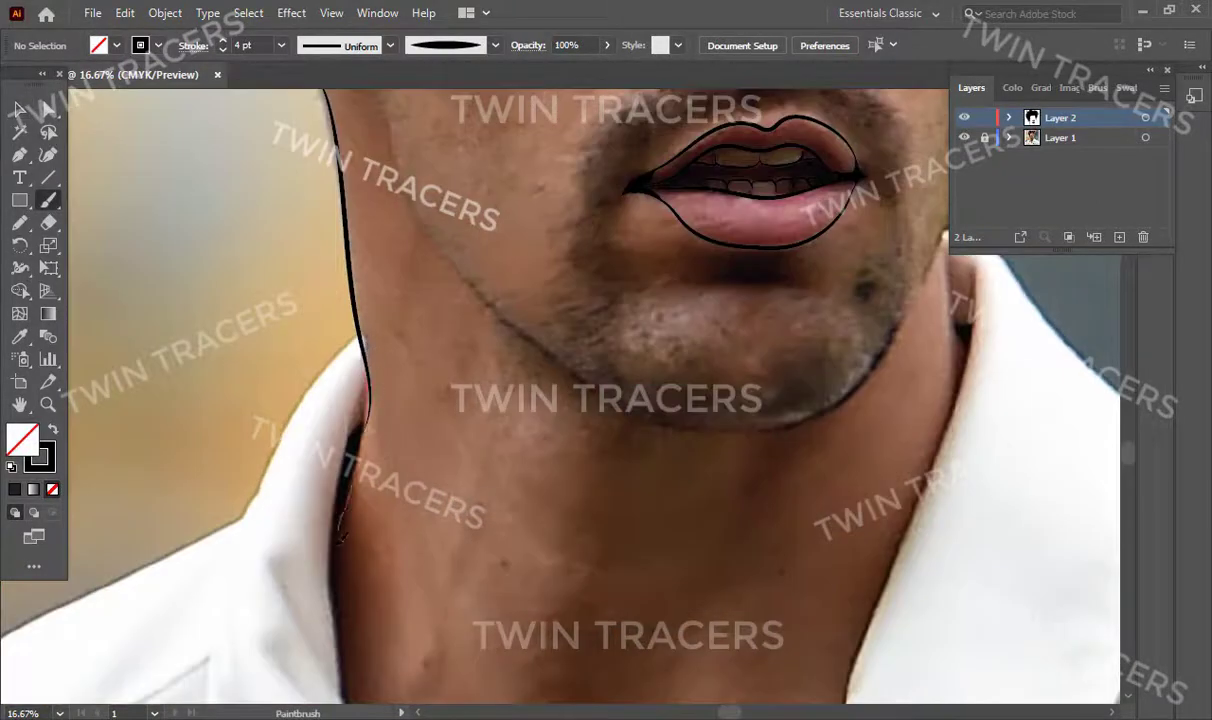
drag(340, 536, 340, 291)
drag(441, 496, 460, 492)
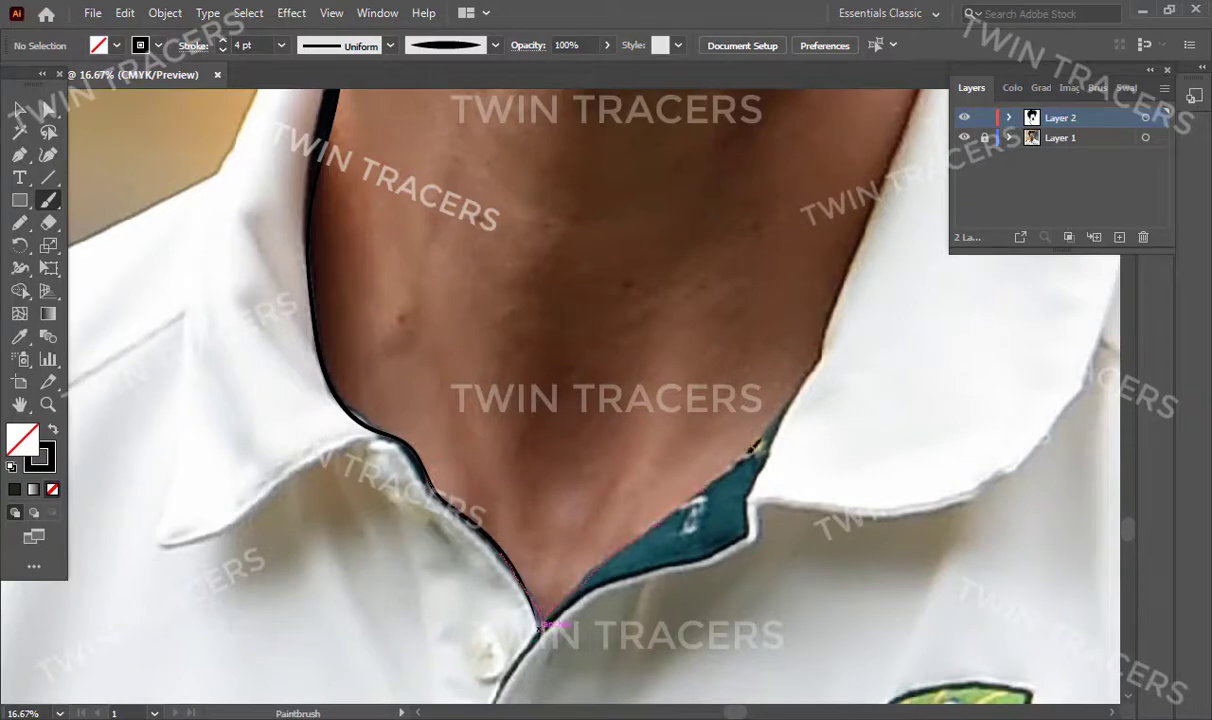
Step: Zoom to the left collar and reshape its top with Direct Selection
scroll(620, 430, up, 5)
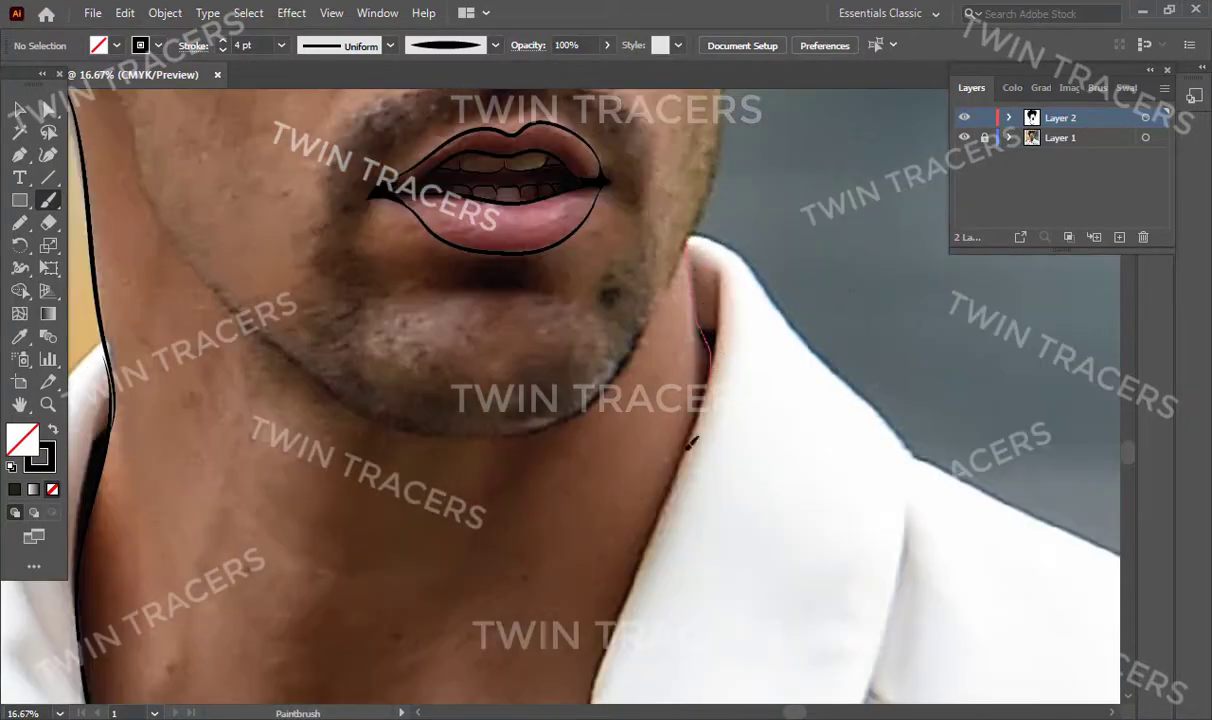
scroll(689, 442, down, 5)
ctrl+alt+click(539, 387)
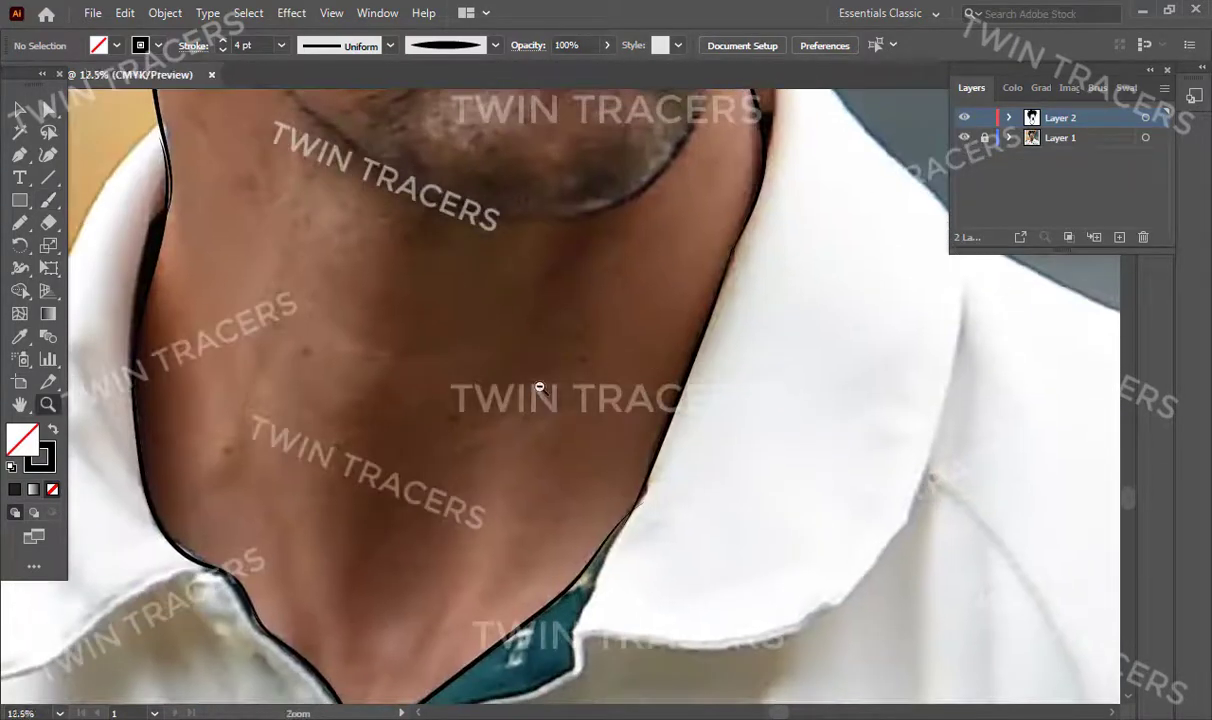
alt+click(539, 387)
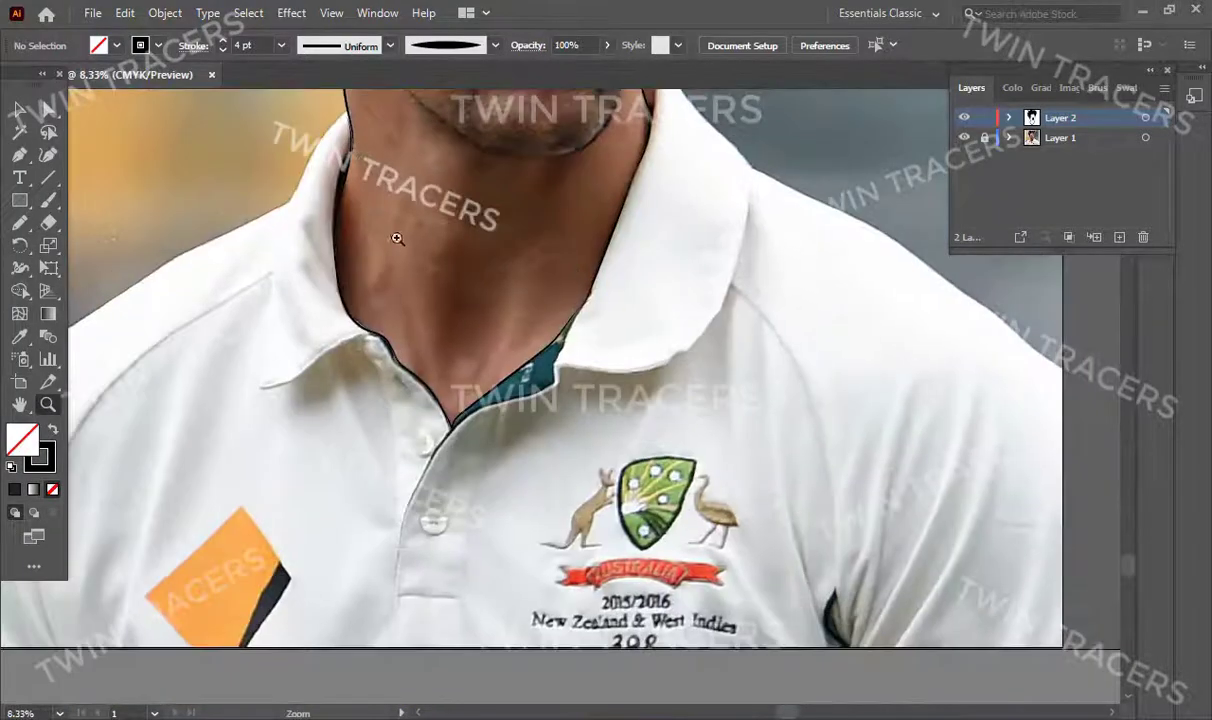
ctrl+click(397, 238)
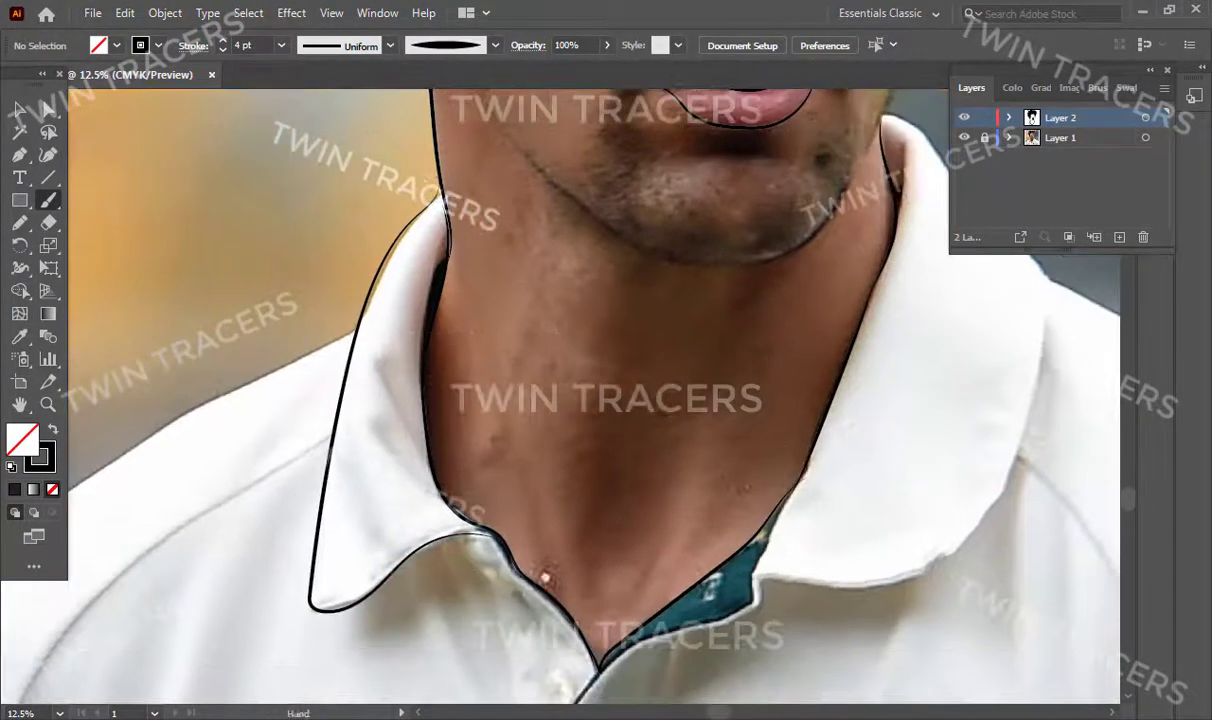
key(a)
drag(398, 262, 420, 230)
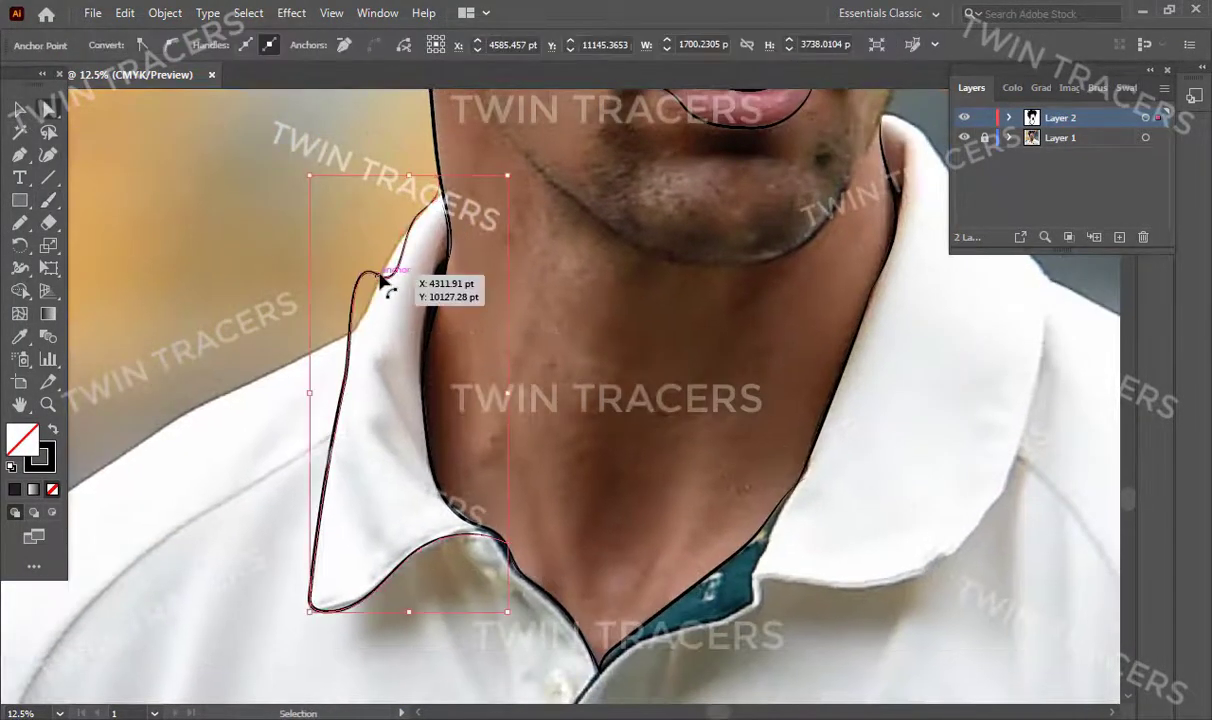
key(b)
scroll(419, 365, right, 3)
scroll(433, 400, down, 3)
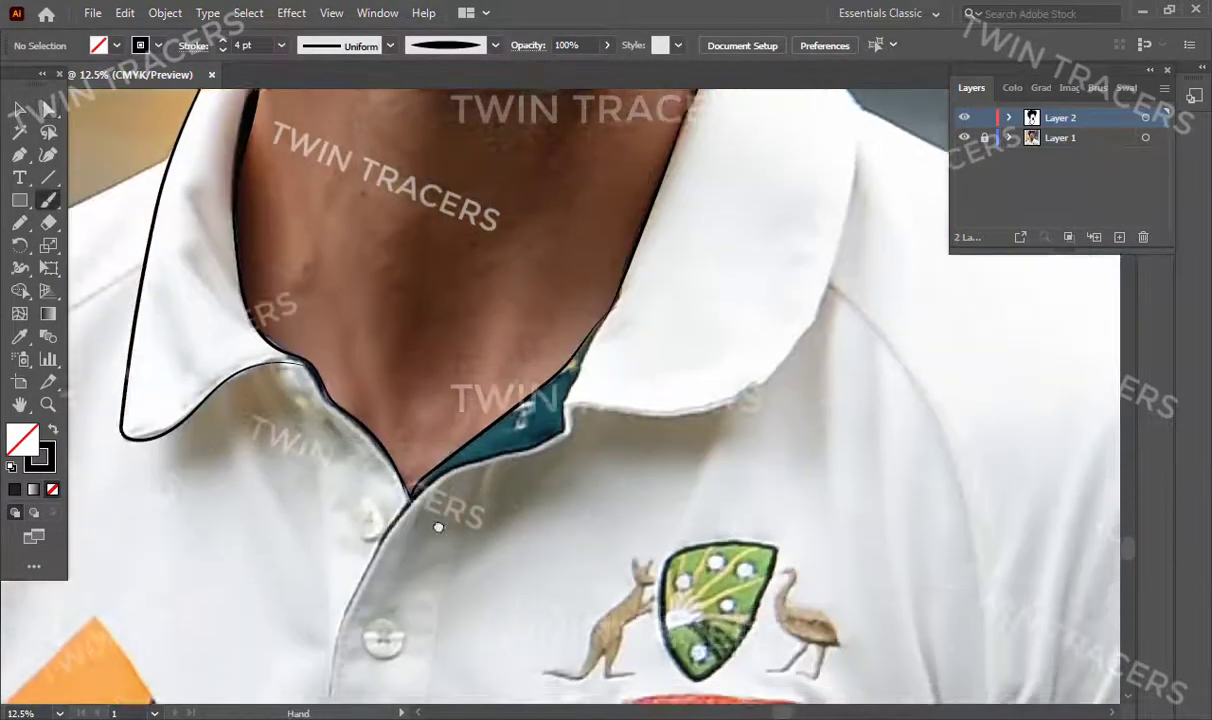
Step: Pen-trace the teal V-neck edge from the collar V down to the placket
key(p)
click(430, 468)
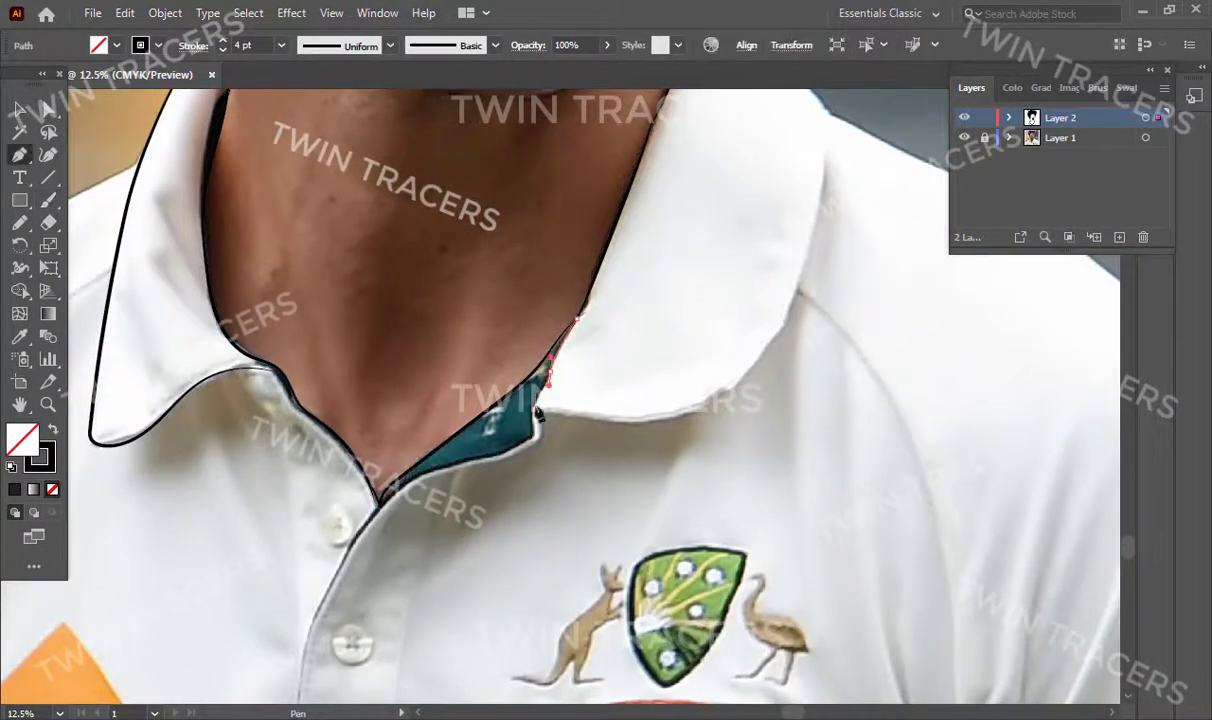
click(321, 606)
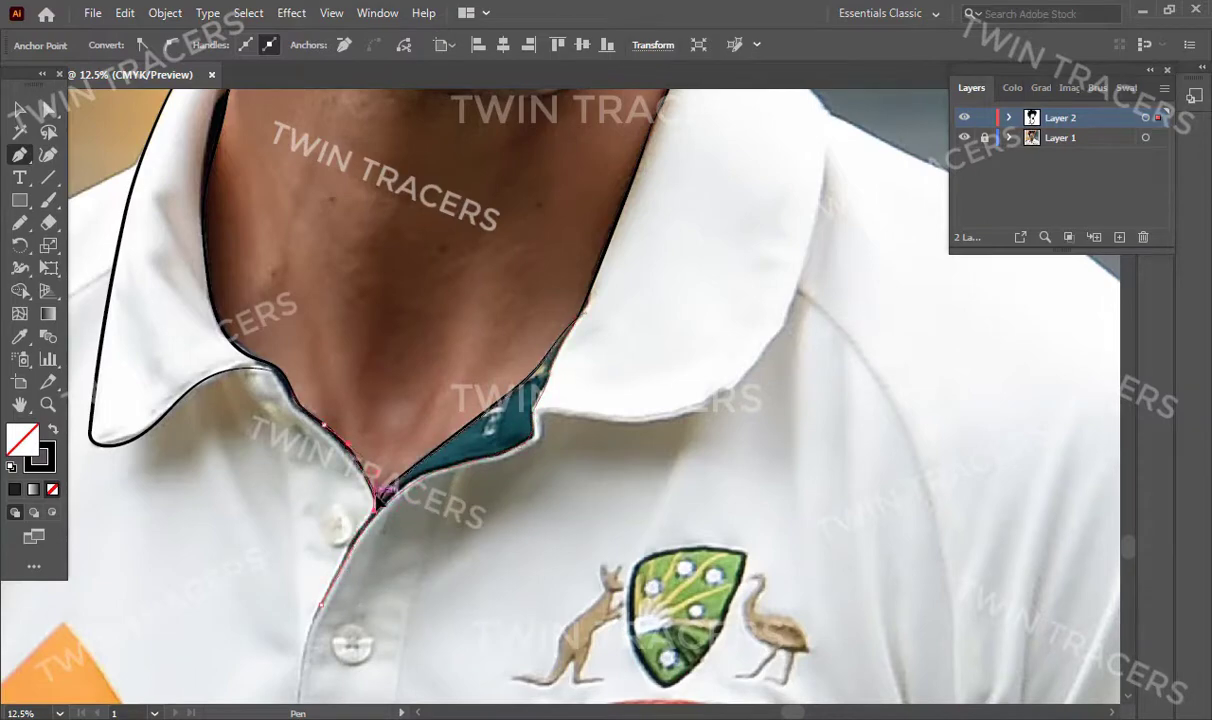
key(ctrl+plus)
click(541, 365)
click(598, 268)
key(ctrl+minus)
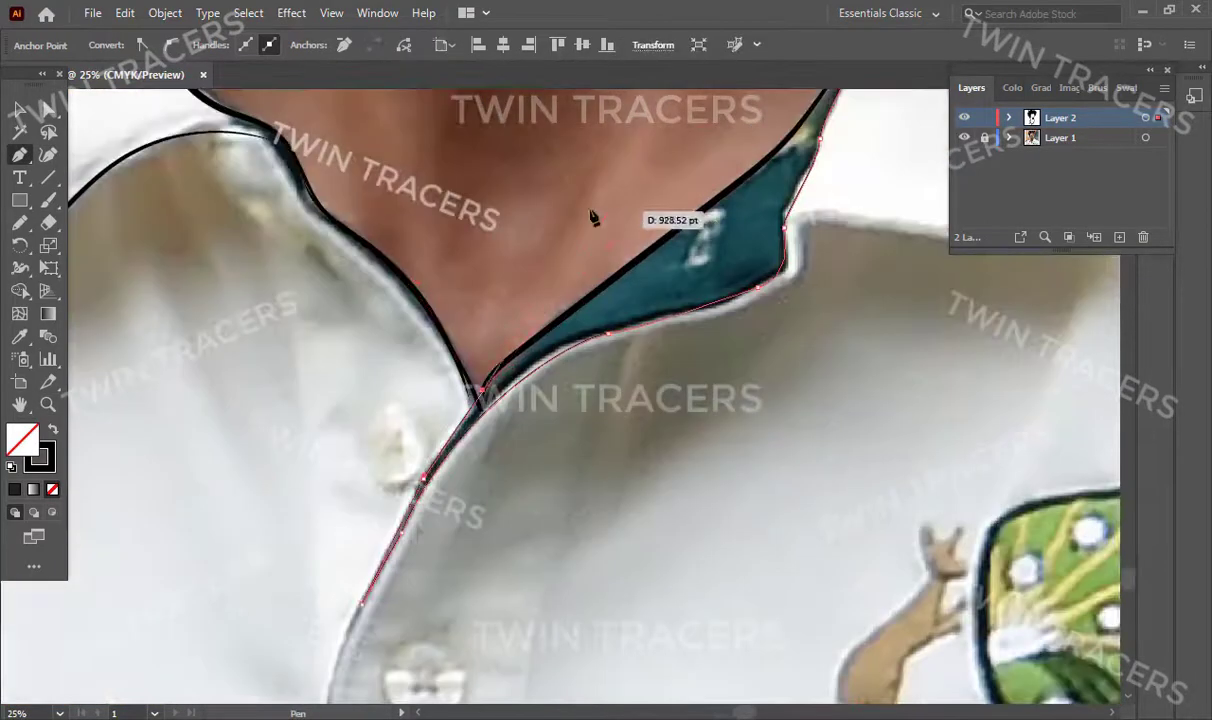
Step: Eyedropper the black outline style onto the V-neck path and inspect it
key(i)
click(320, 280)
key(v)
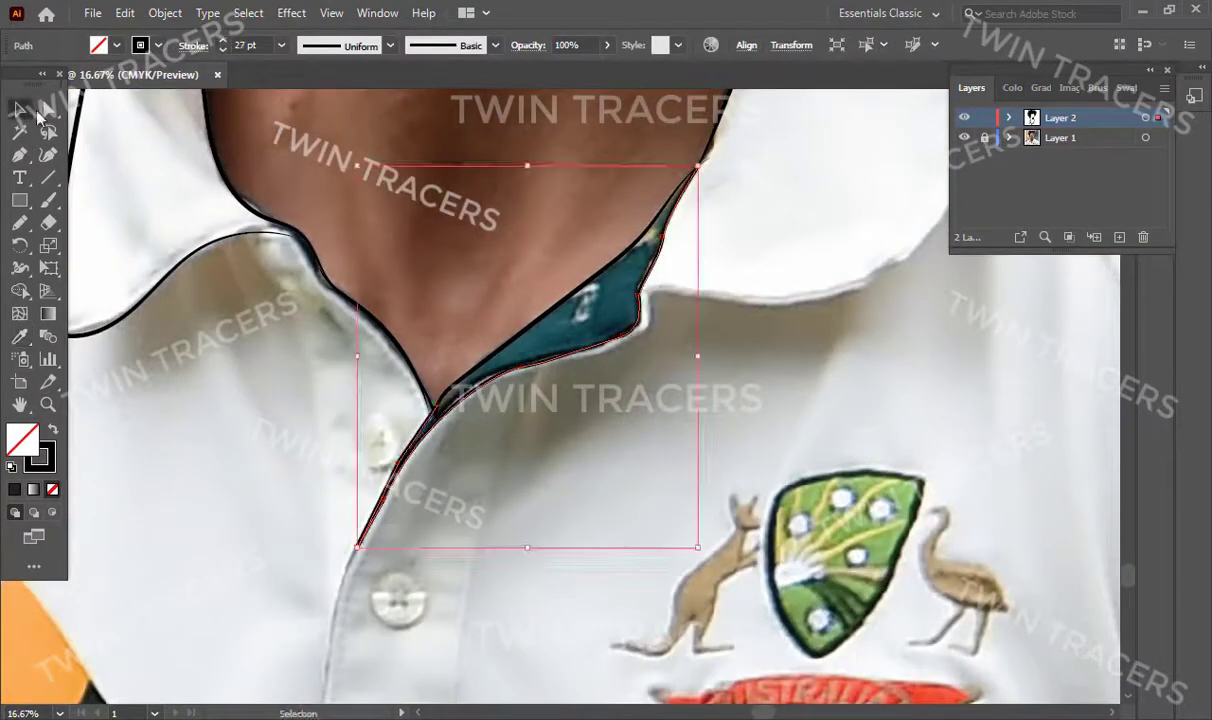
key(ctrl+minus)
key(ctrl+minus)
key(ctrl+minus)
key(ctrl+shift+a)
drag(533, 422, 650, 420)
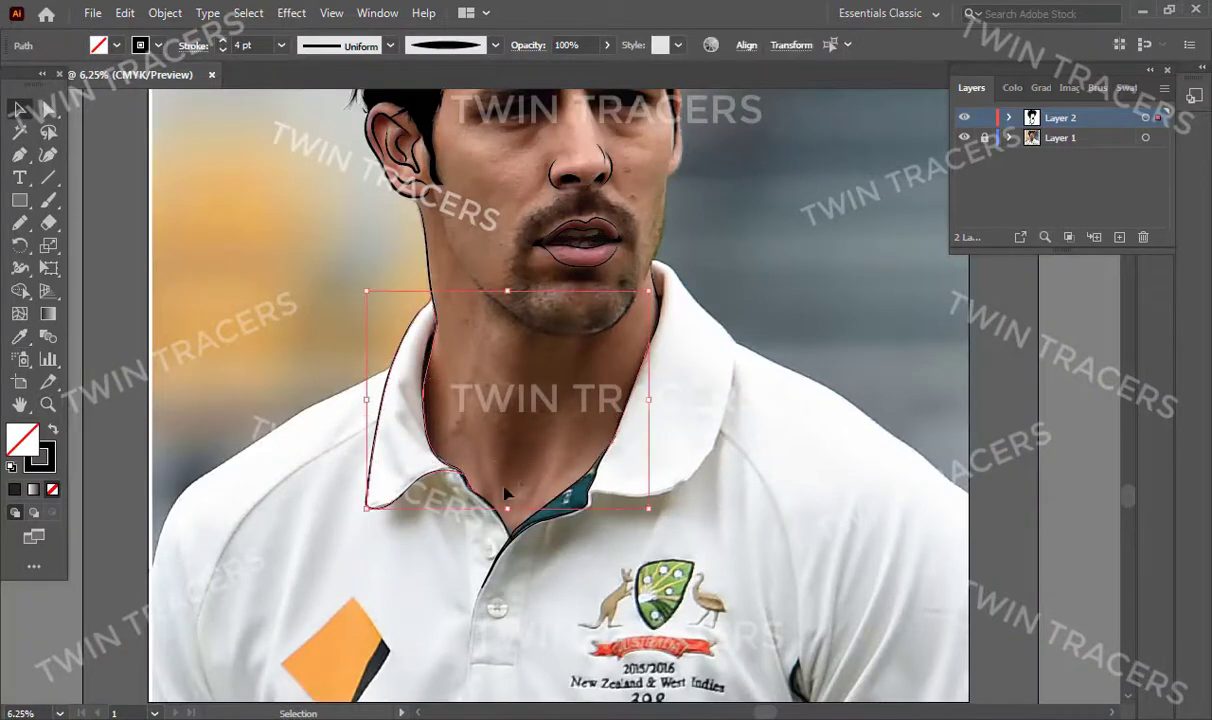
key(ctrl+shift+a)
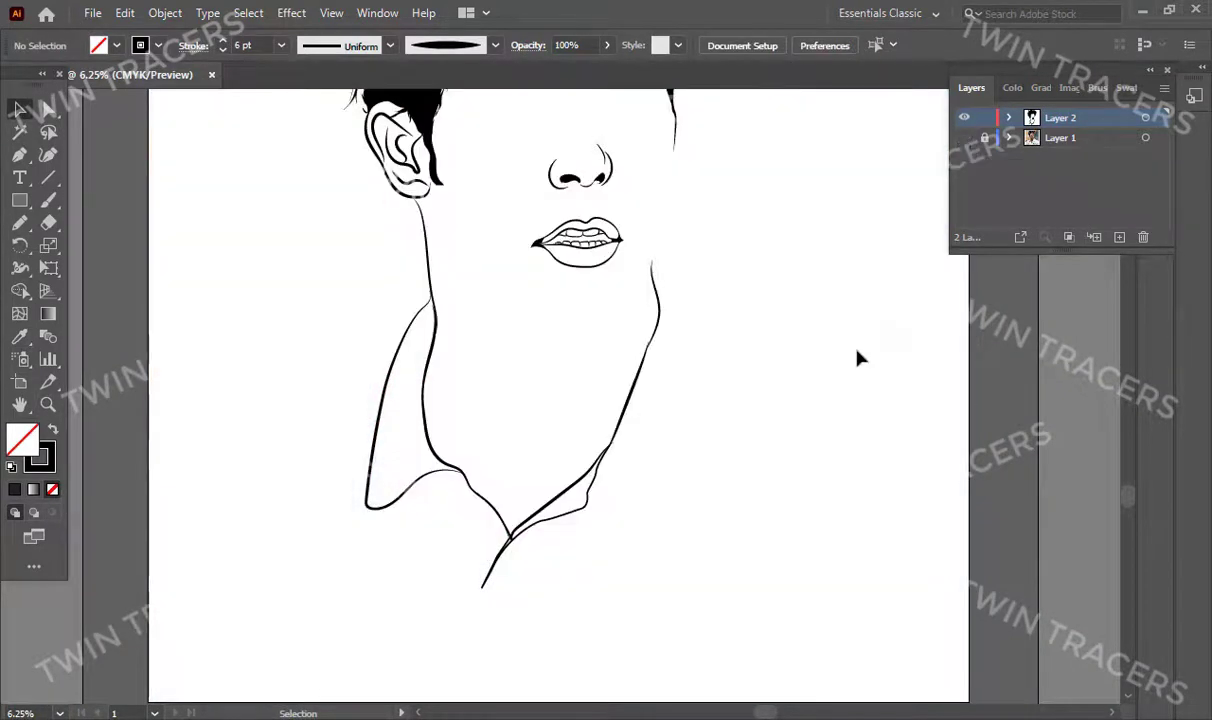
Step: Paintbrush the right collar edge
key(ctrl+plus)
key(ctrl+plus)
key(b)
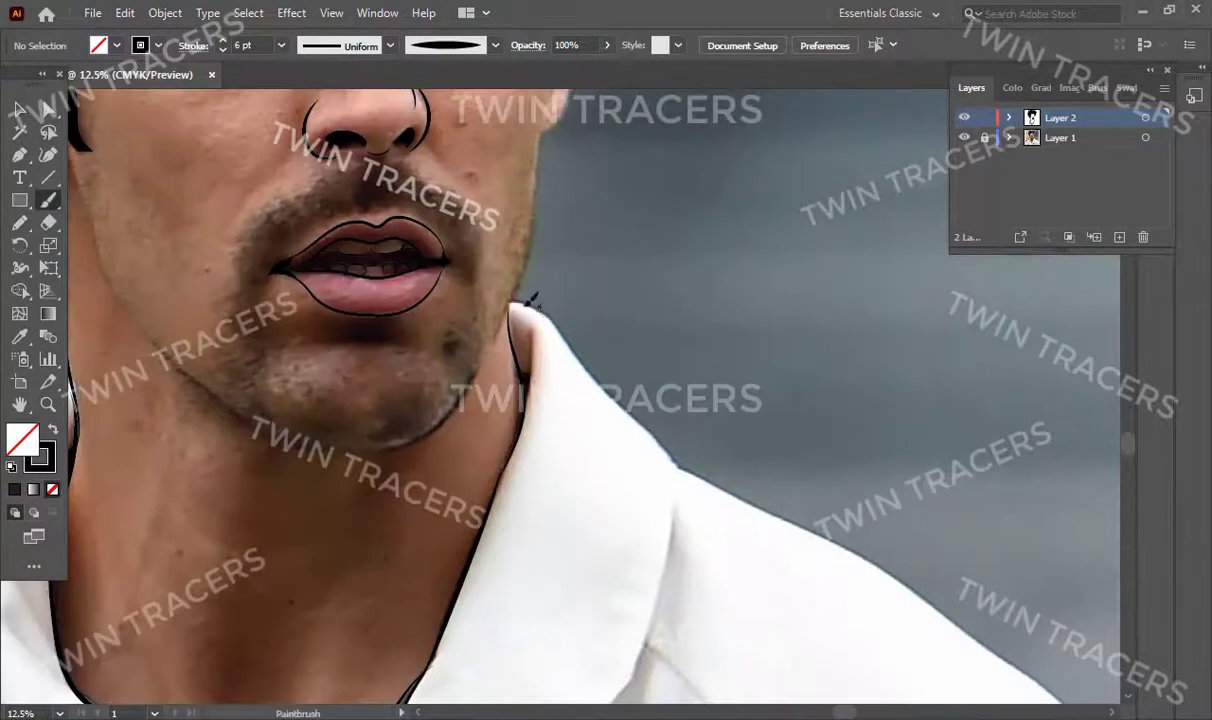
scroll(676, 446, down, 3)
scroll(663, 270, down, 2)
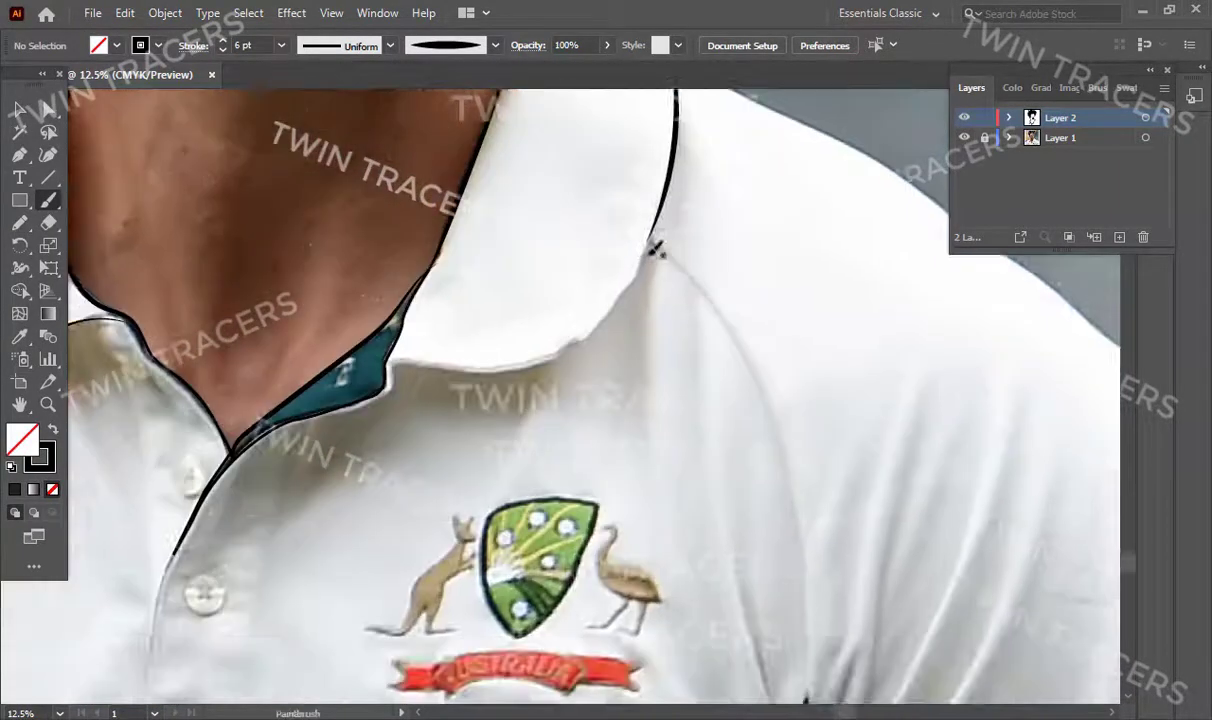
drag(656, 218, 613, 348)
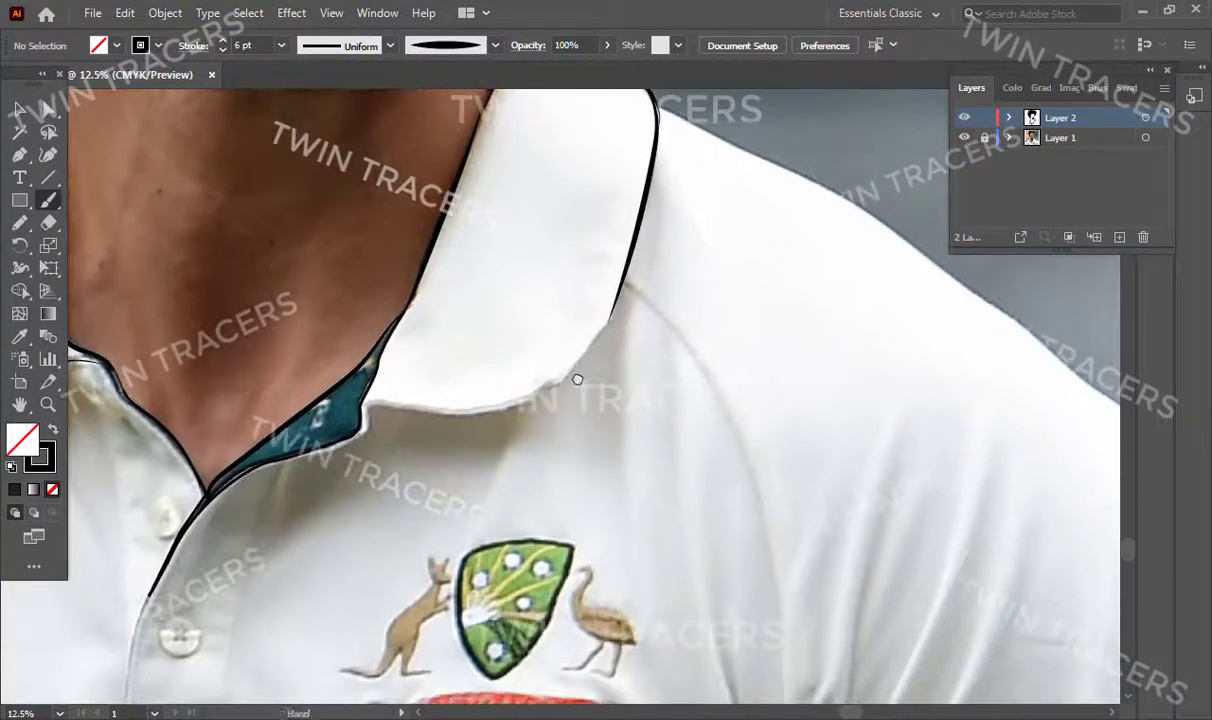
Step: Brush the left, bottom and right edges of the button placket
scroll(370, 433, down, 3)
scroll(300, 500, down, 3)
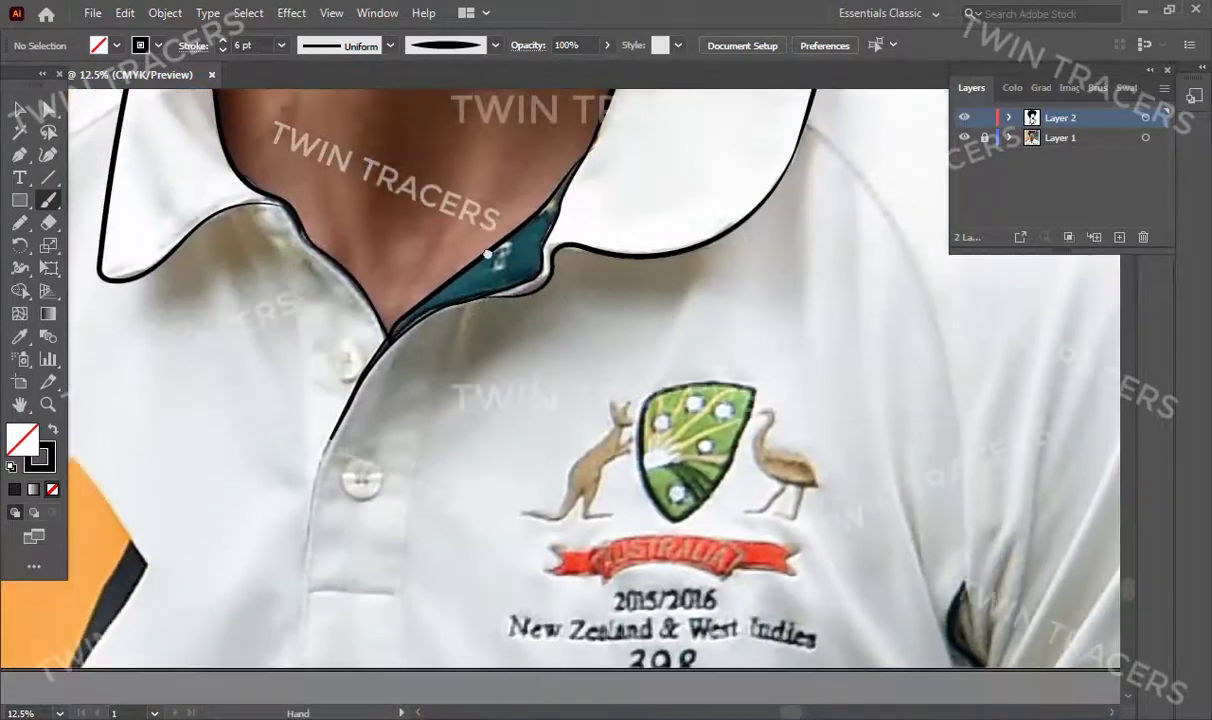
drag(500, 170, 443, 505)
drag(354, 512, 353, 516)
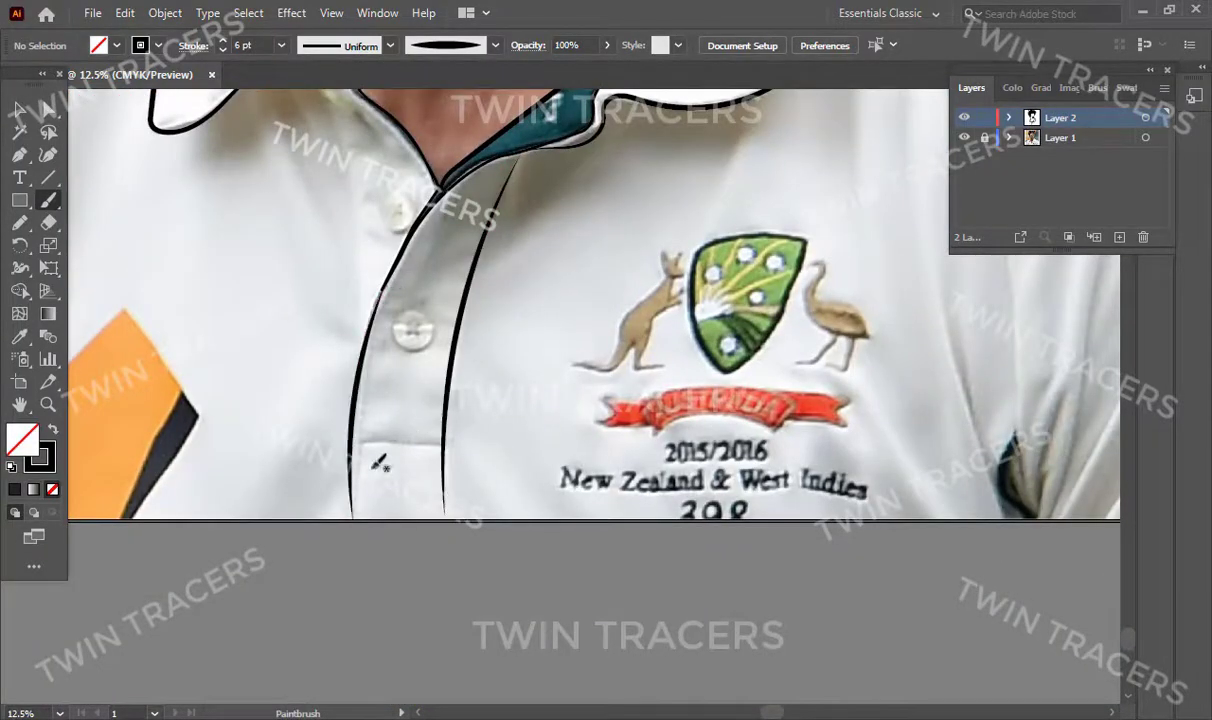
drag(447, 455, 445, 452)
scroll(322, 165, up, 3)
drag(376, 398, 406, 464)
Step: Give the first button circle the 30 pt black outline via Eyedropper
key(l)
click(16, 107)
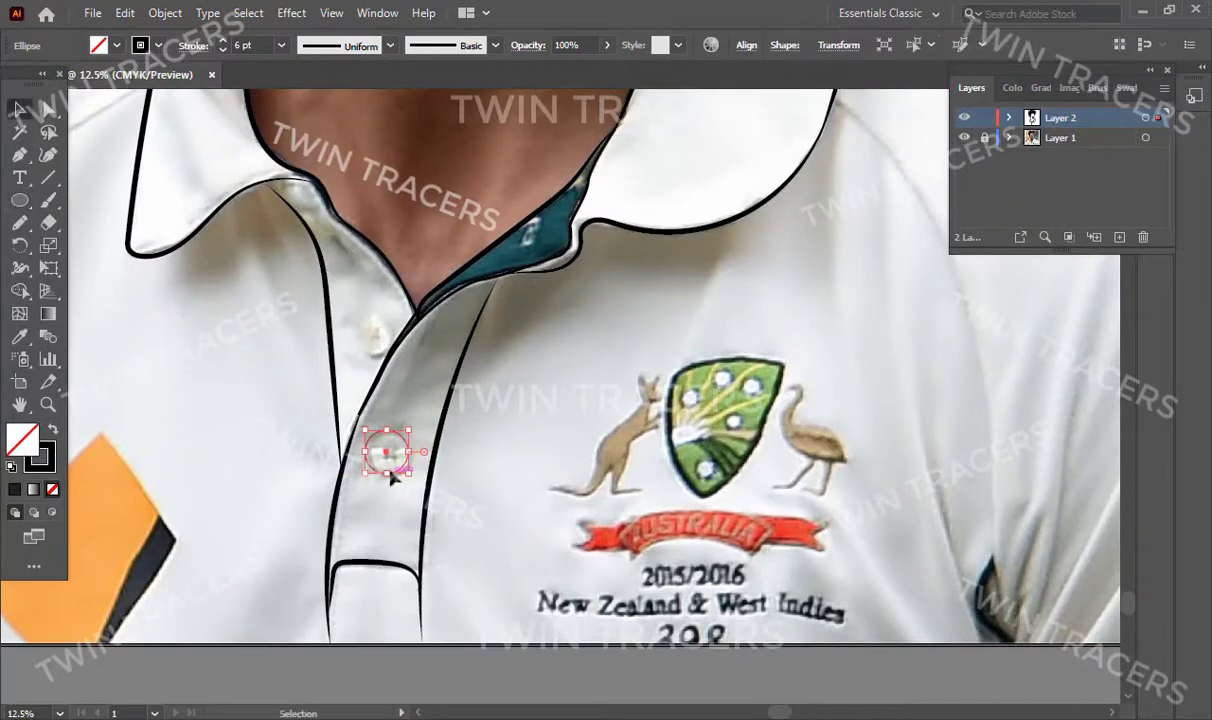
key(i)
click(465, 302)
key(v)
key(ctrl+shift+a)
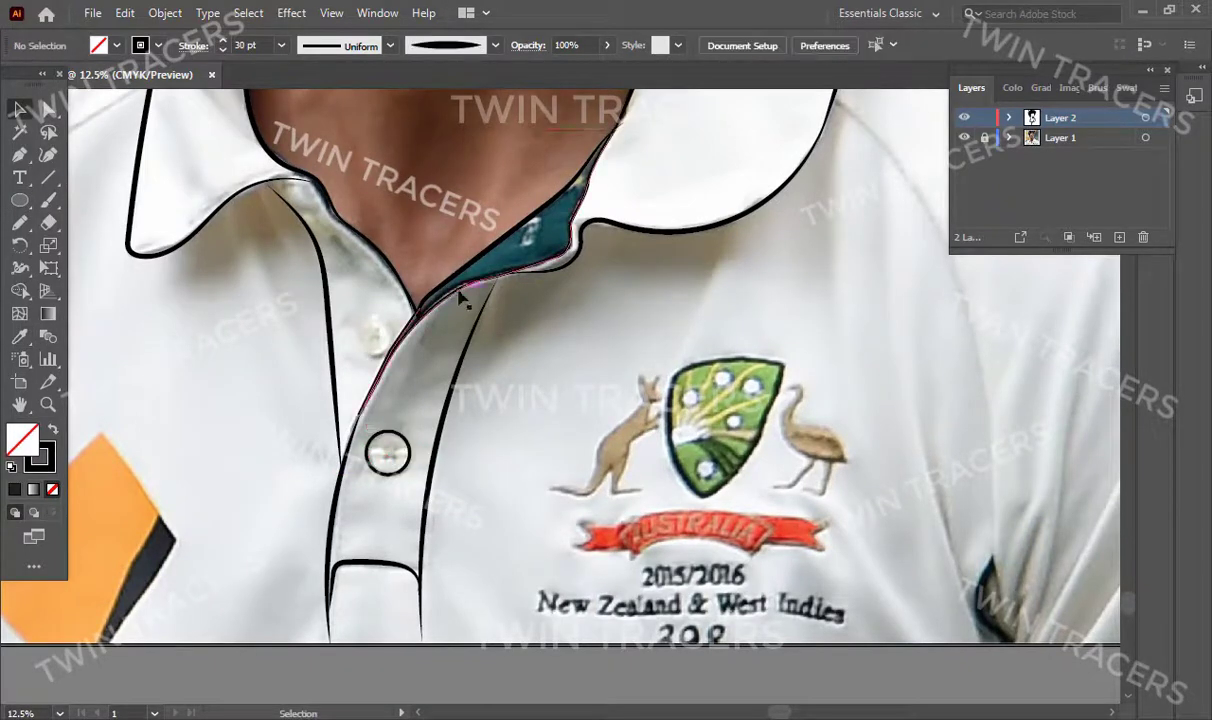
drag(498, 462, 540, 455)
Step: Draw an ellipse over the upper button, then zoom out to the whole portrait
key(l)
drag(398, 317, 426, 344)
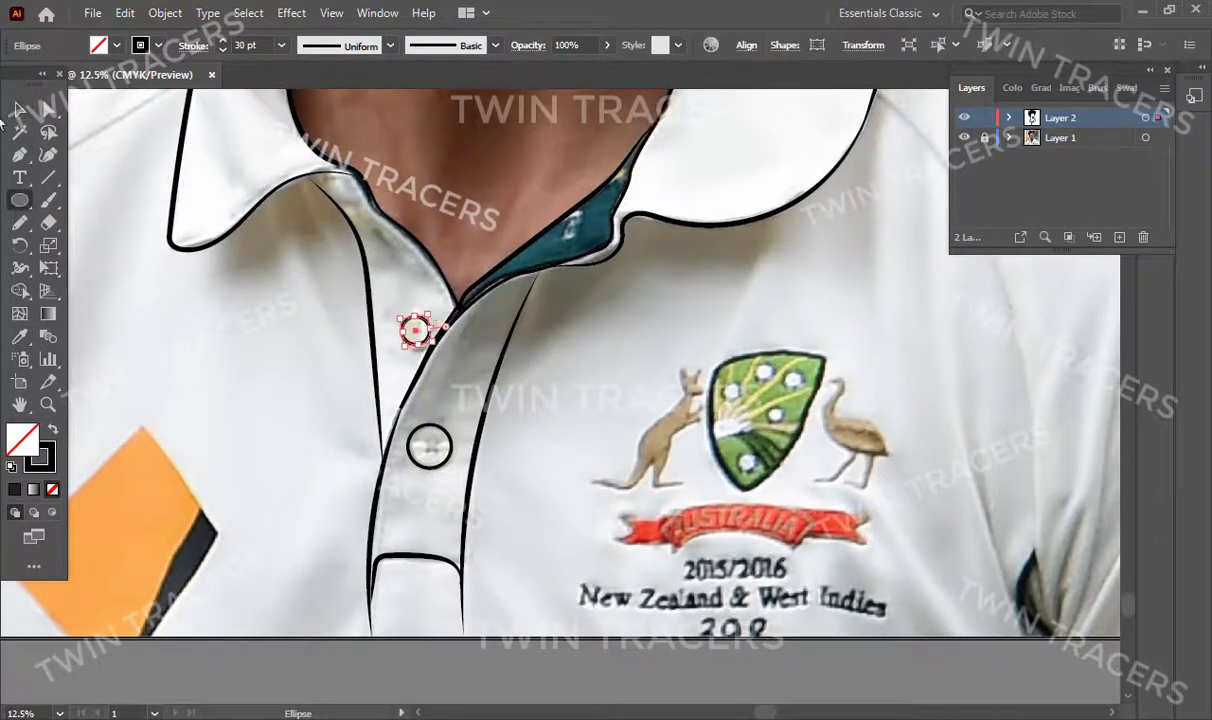
right_click(397, 268)
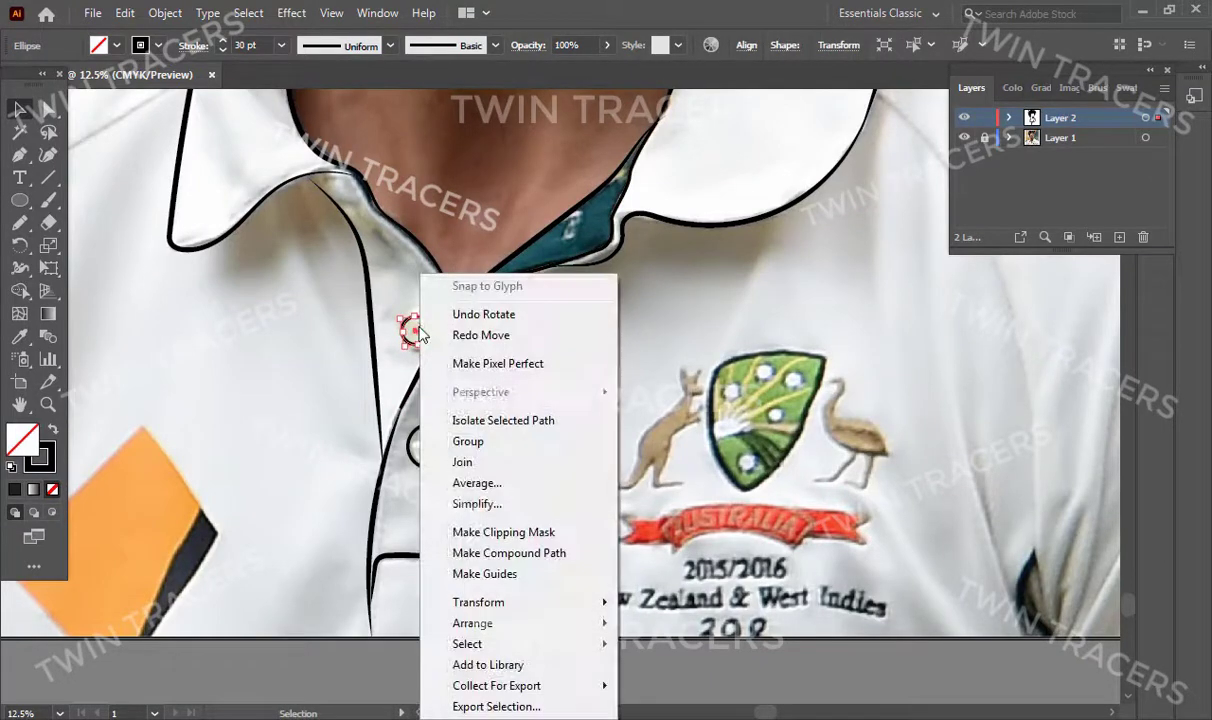
click(393, 268)
key(z)
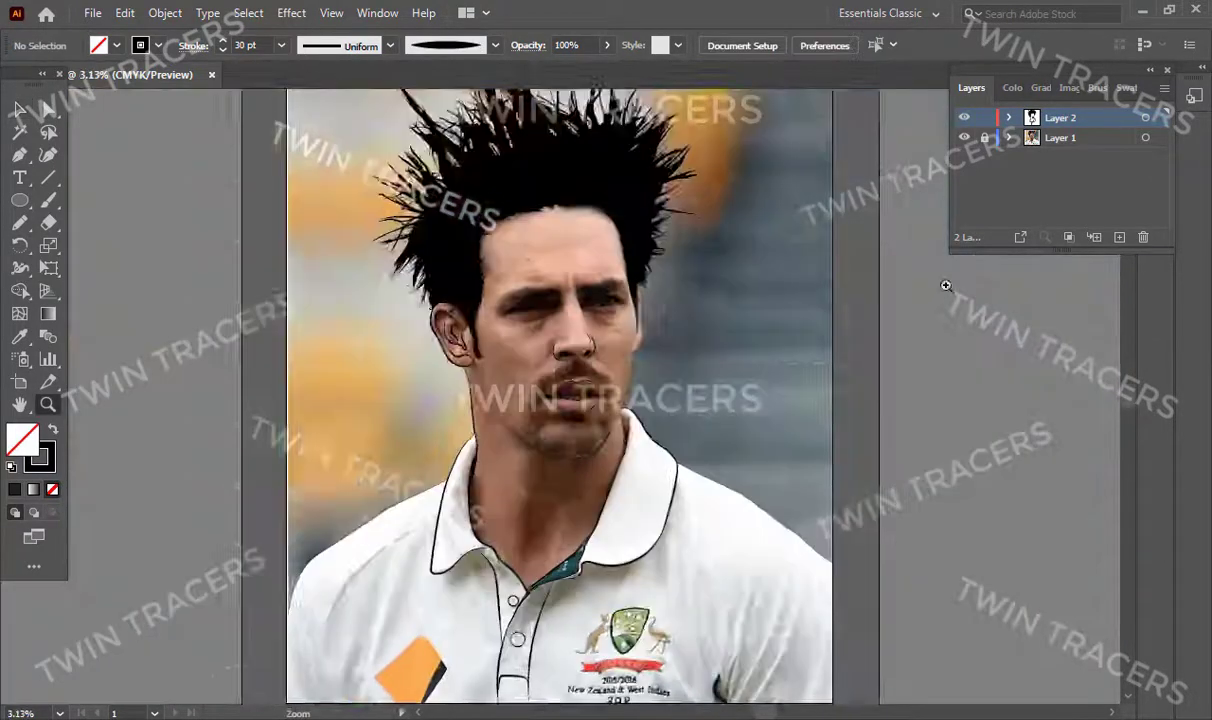
alt+click(499, 511)
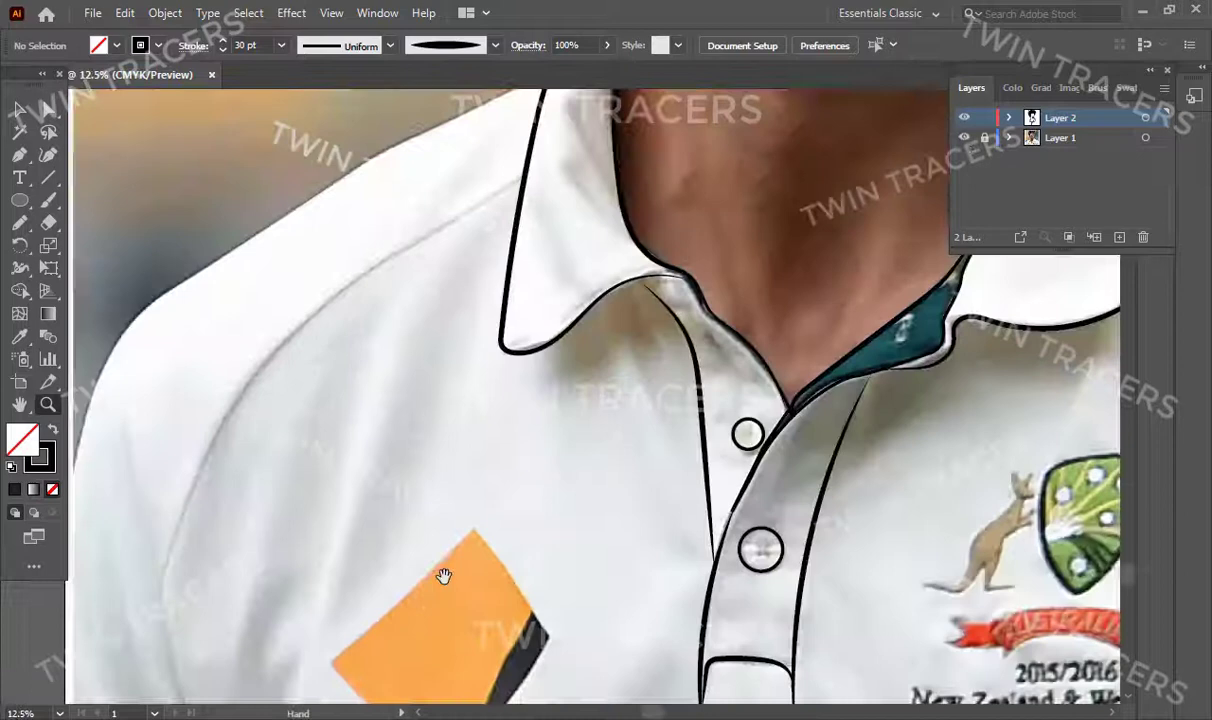
Step: Pen-trace and close the orange patch outline
key(p)
click(433, 492)
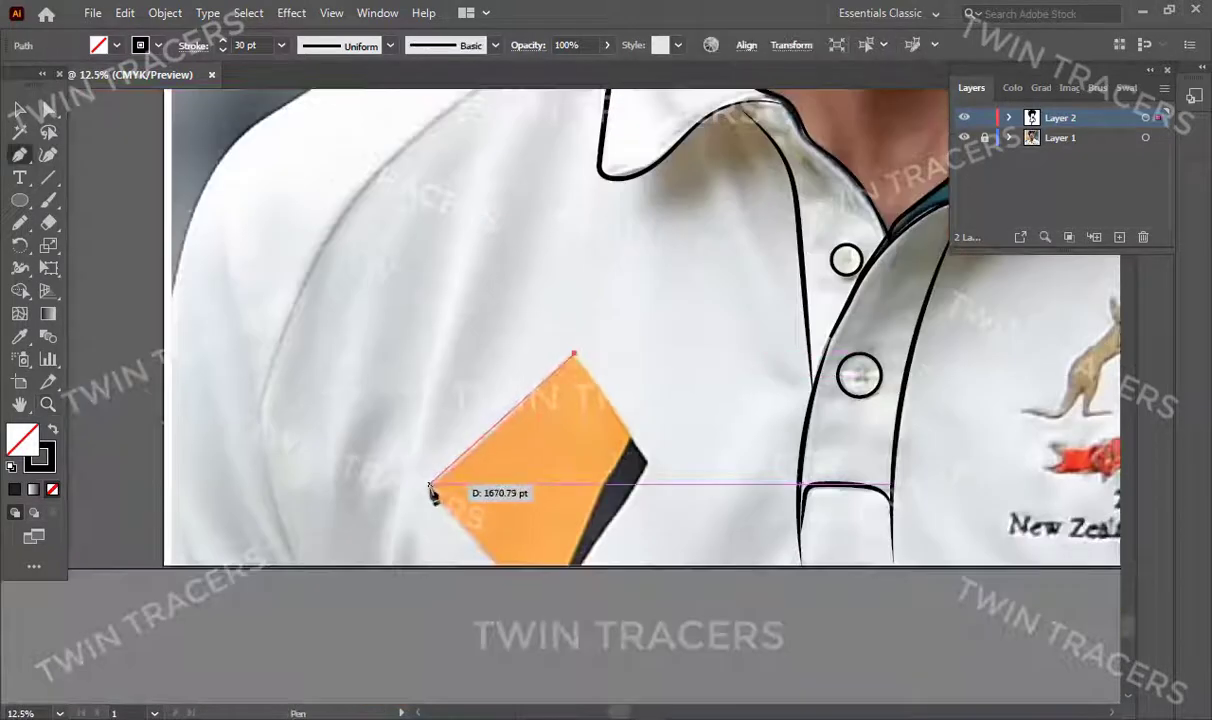
click(574, 355)
click(502, 566)
click(582, 566)
click(611, 521)
click(648, 461)
click(639, 443)
click(574, 355)
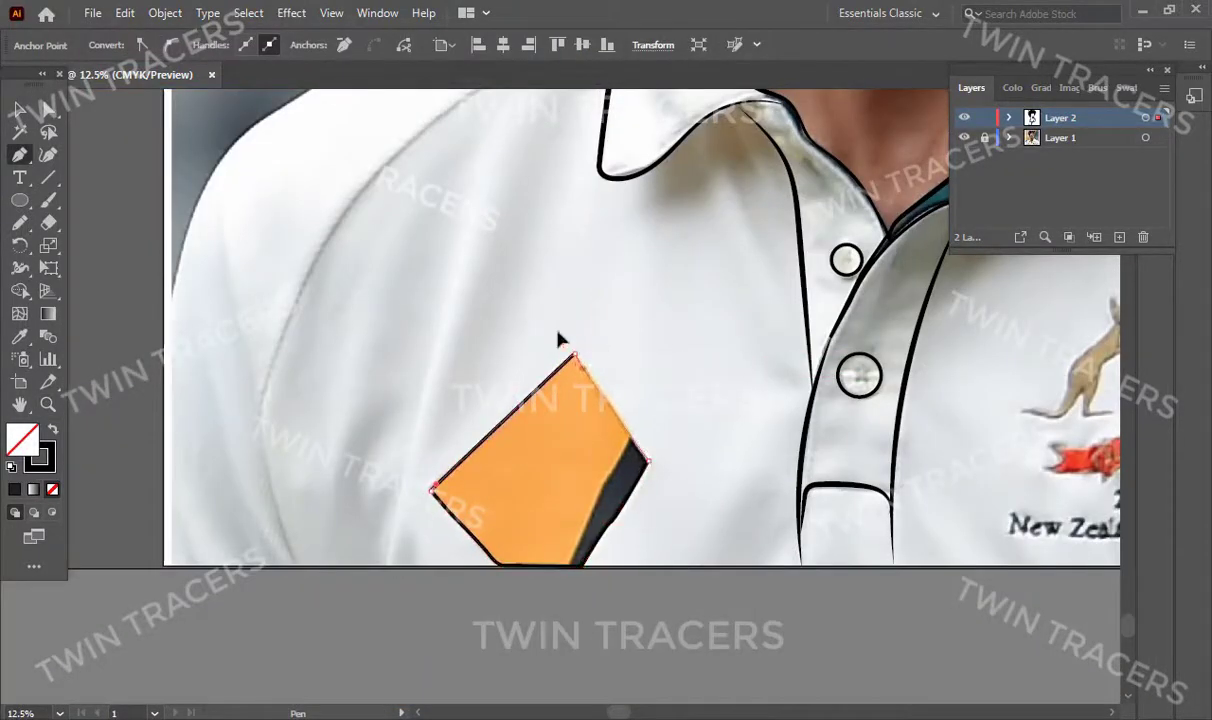
key(ctrl+shift+a)
Step: Trace the dark side stripe as a closed shape filled solid black
scroll(667, 440, up, 2)
scroll(667, 440, down, 3)
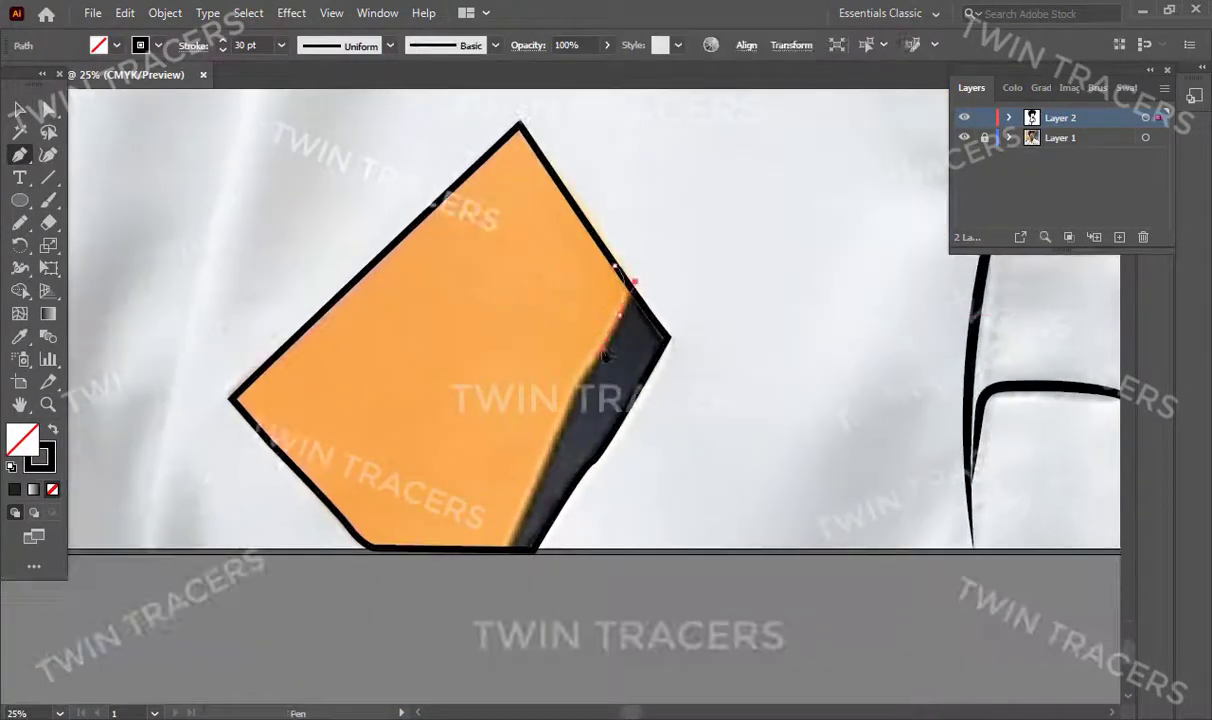
click(552, 443)
click(524, 552)
click(670, 340)
click(552, 443)
key(shift+x)
key(ctrl+shift+a)
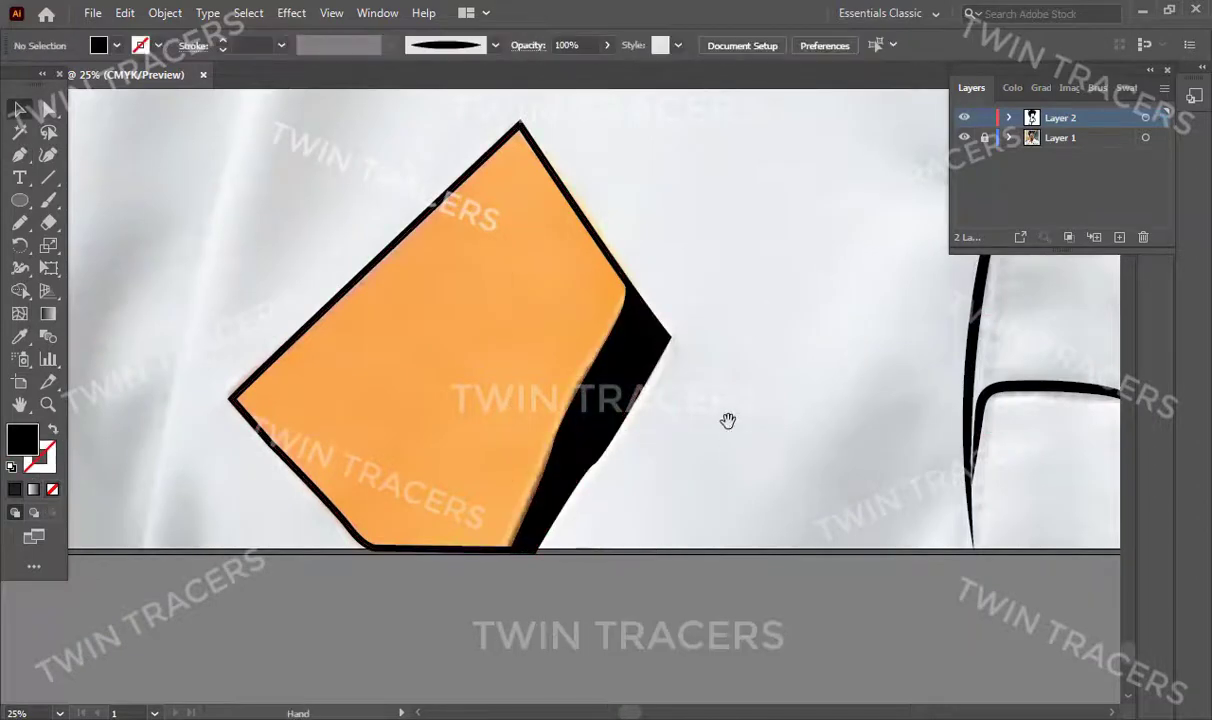
scroll(725, 419, down, 5)
scroll(802, 549, right, 5)
key(ctrl+plus)
Step: Start the kangaroo outline over its head and ear as a thin, unfilled stroke
key(p)
click(222, 45)
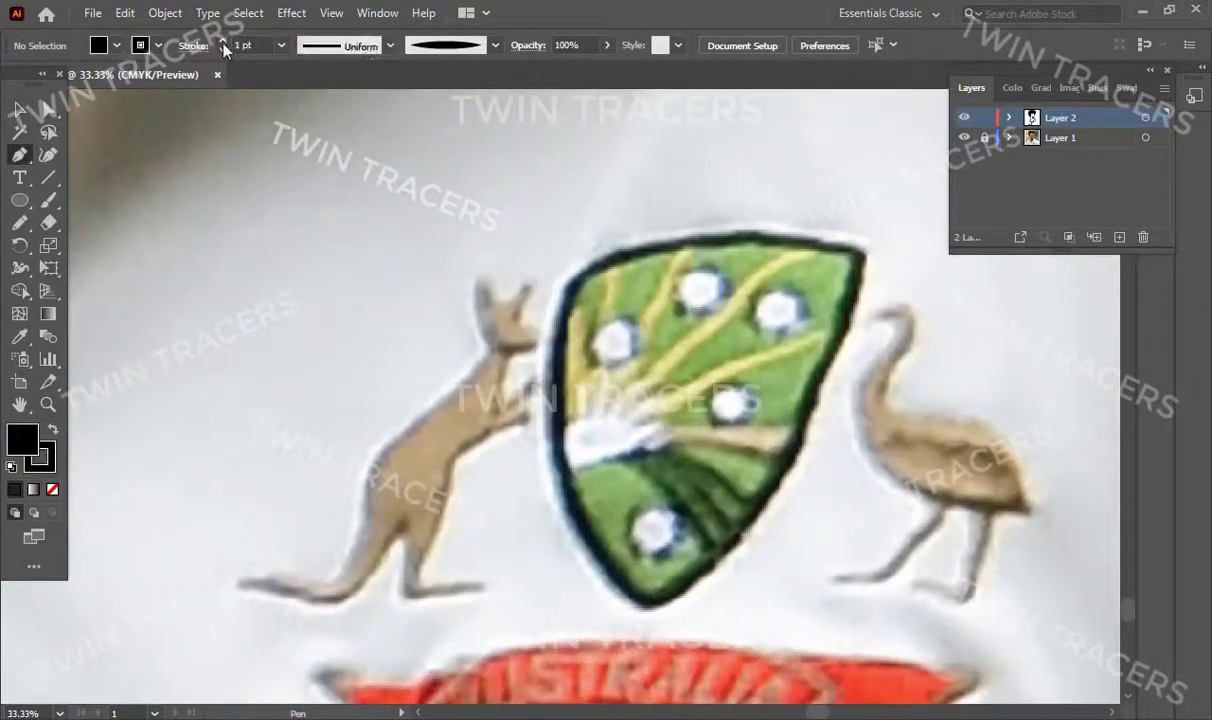
click(492, 291)
click(533, 290)
key(shift+x)
key(v)
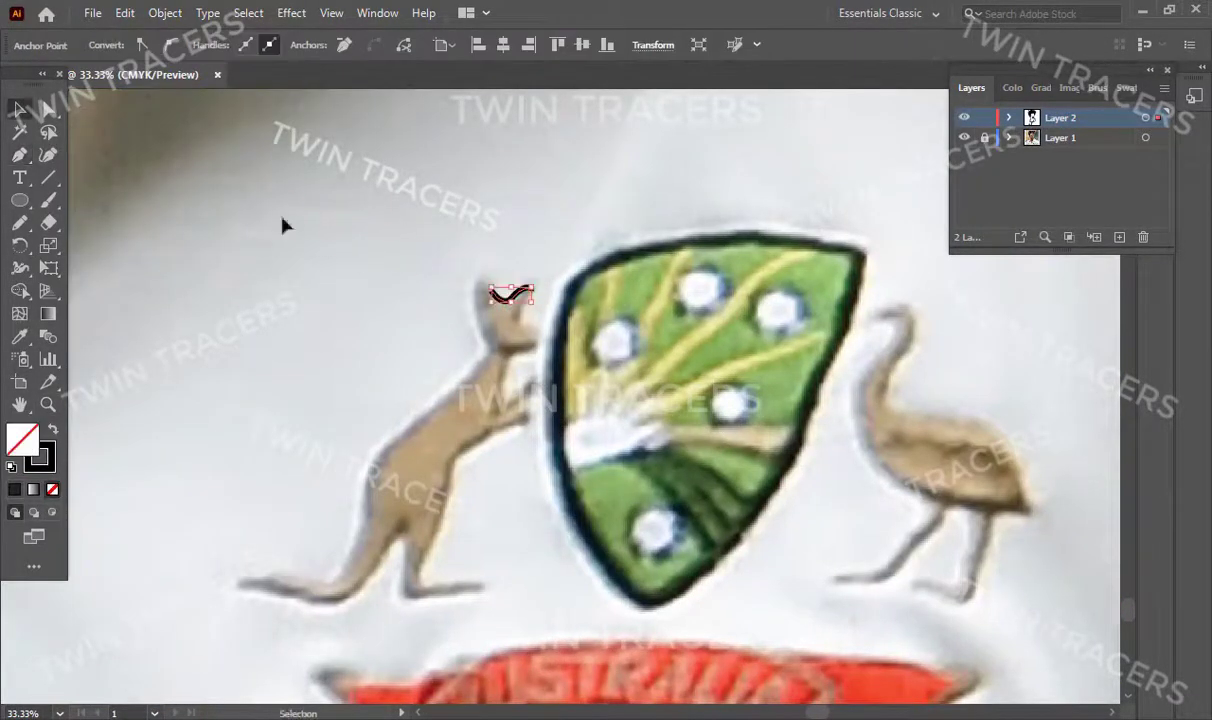
click(222, 45)
Step: Extend the kangaroo outline down its head, neck, throat, paws and chest
key(p)
click(533, 290)
click(520, 325)
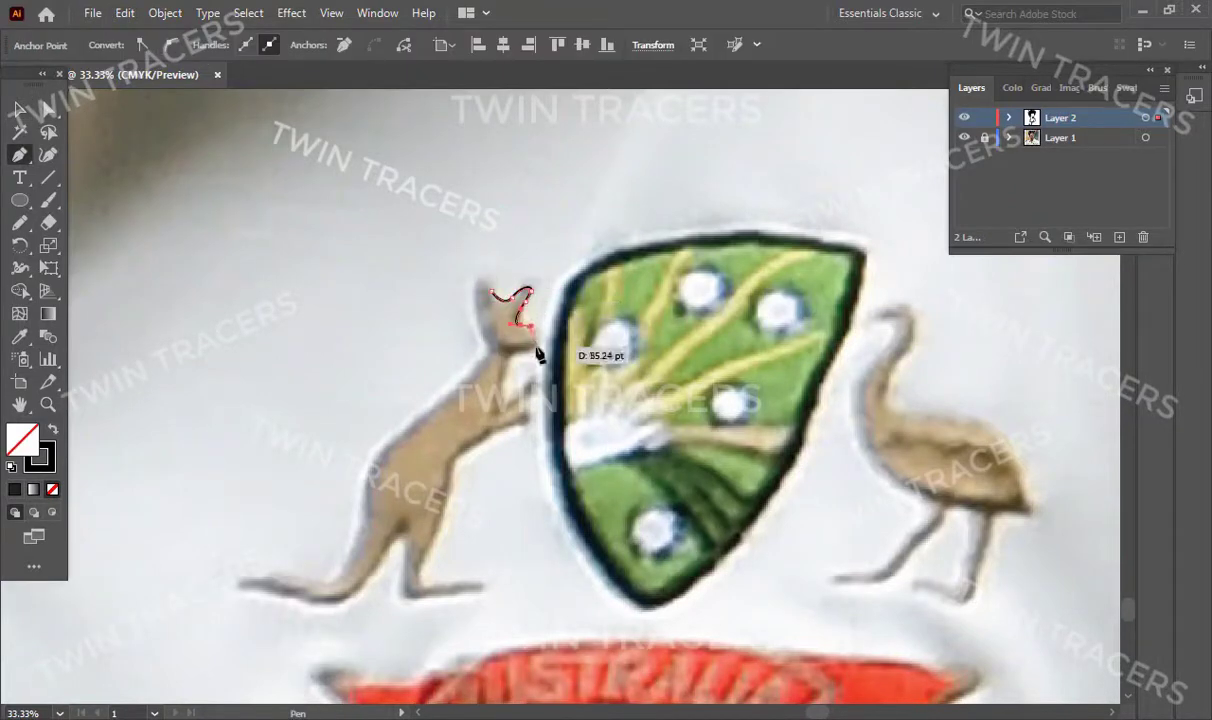
click(541, 343)
drag(504, 378, 510, 405)
click(530, 386)
click(526, 416)
scroll(510, 400, down, 2)
click(486, 358)
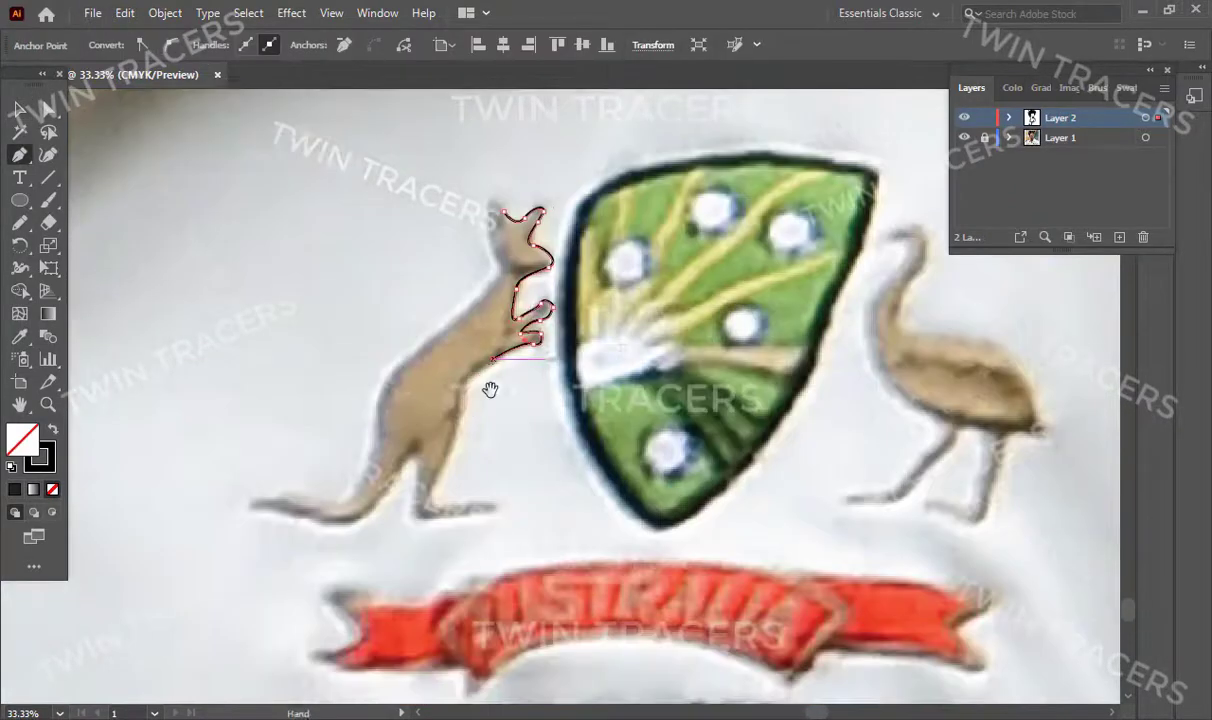
scroll(470, 400, down, 1)
Step: Trace the kangaroo's leg, foot, tail and back, close at the ear, and set 15 pt stroke
click(440, 432)
click(495, 466)
click(422, 476)
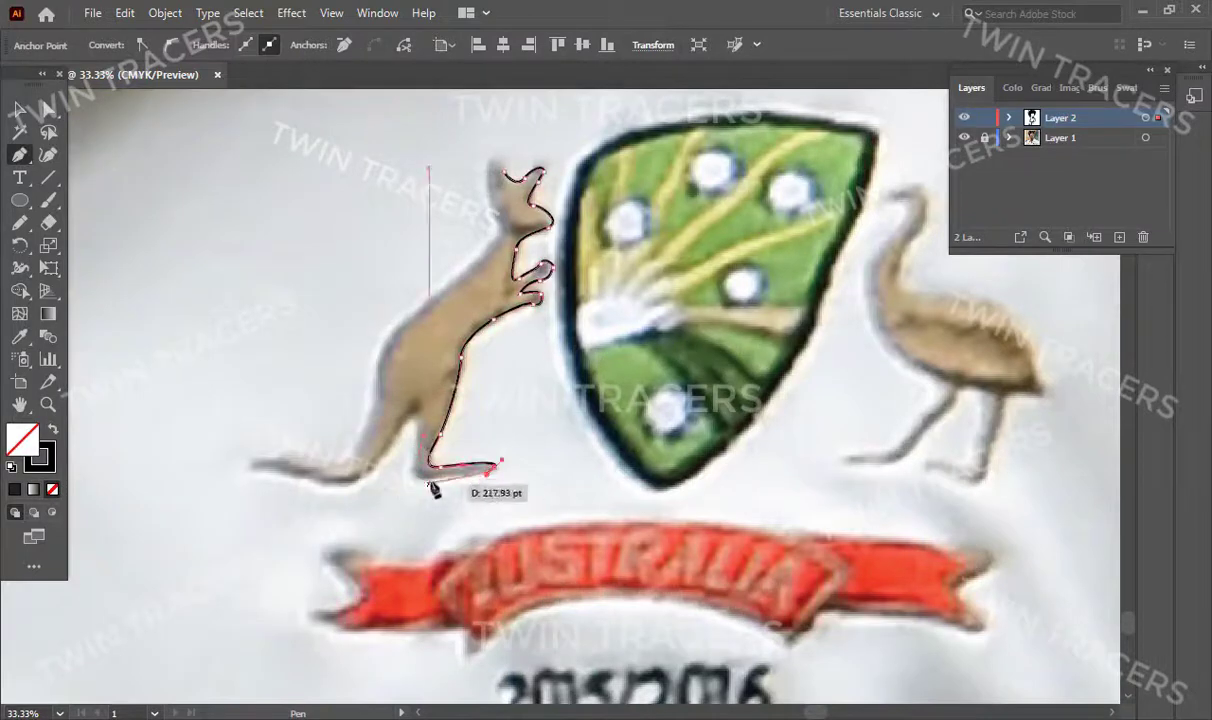
click(322, 487)
click(243, 474)
click(320, 458)
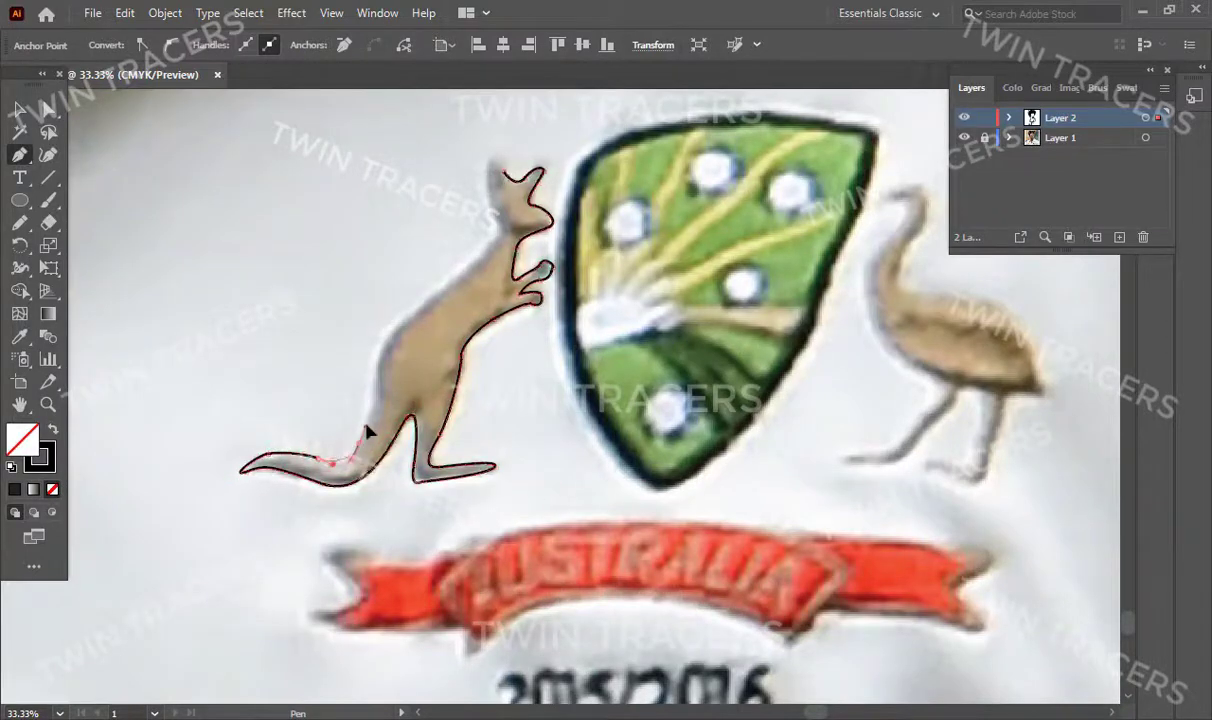
click(370, 410)
scroll(380, 400, up, 1)
click(408, 378)
click(467, 300)
click(465, 232)
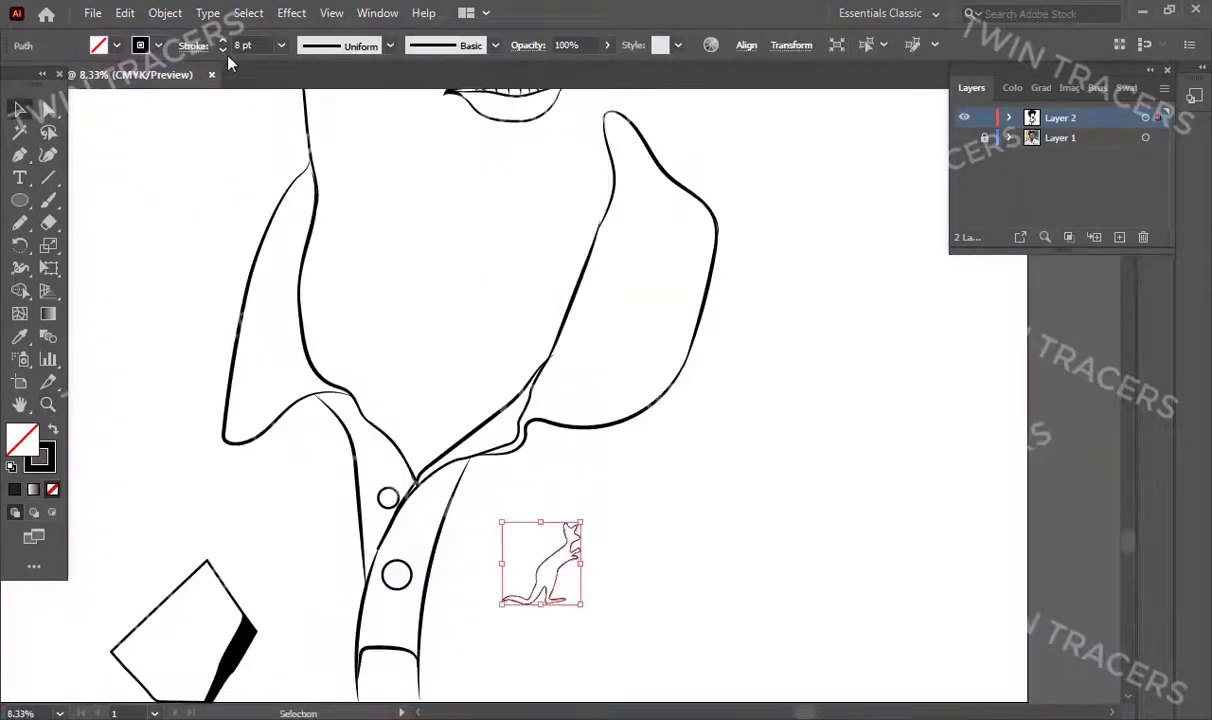
click(223, 42)
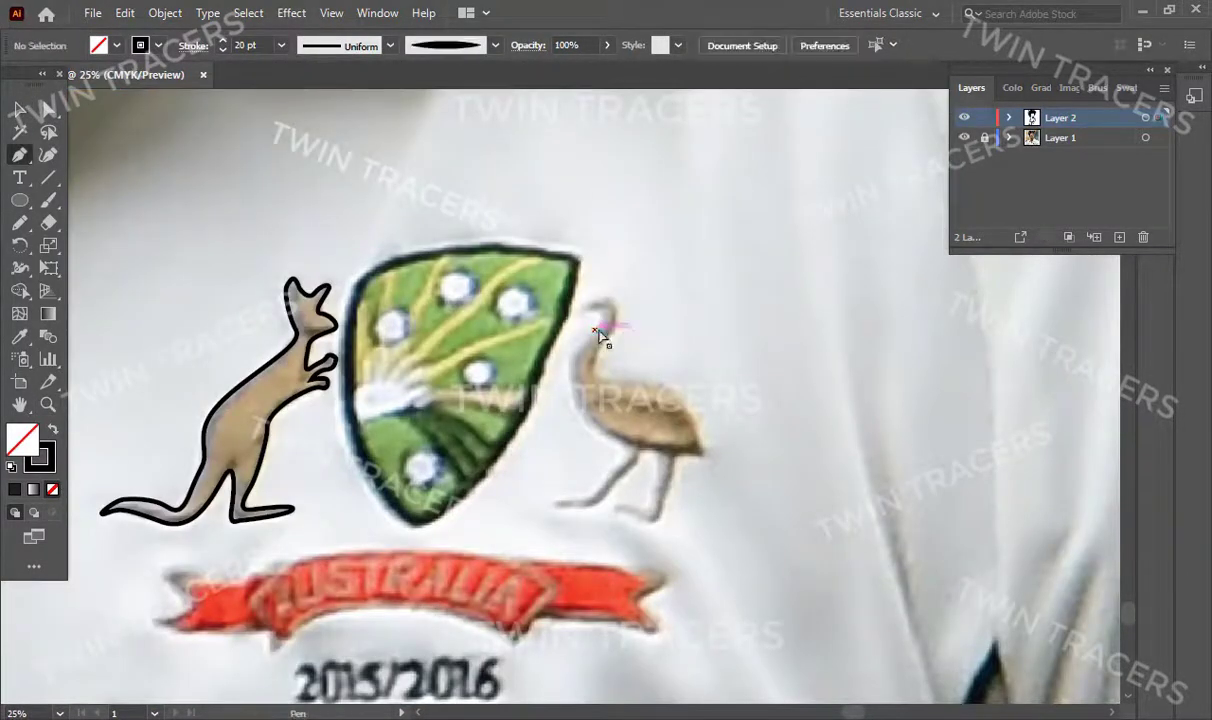
Step: Pen-trace the emu from head and beak along neck, tail, both legs and belly
click(587, 313)
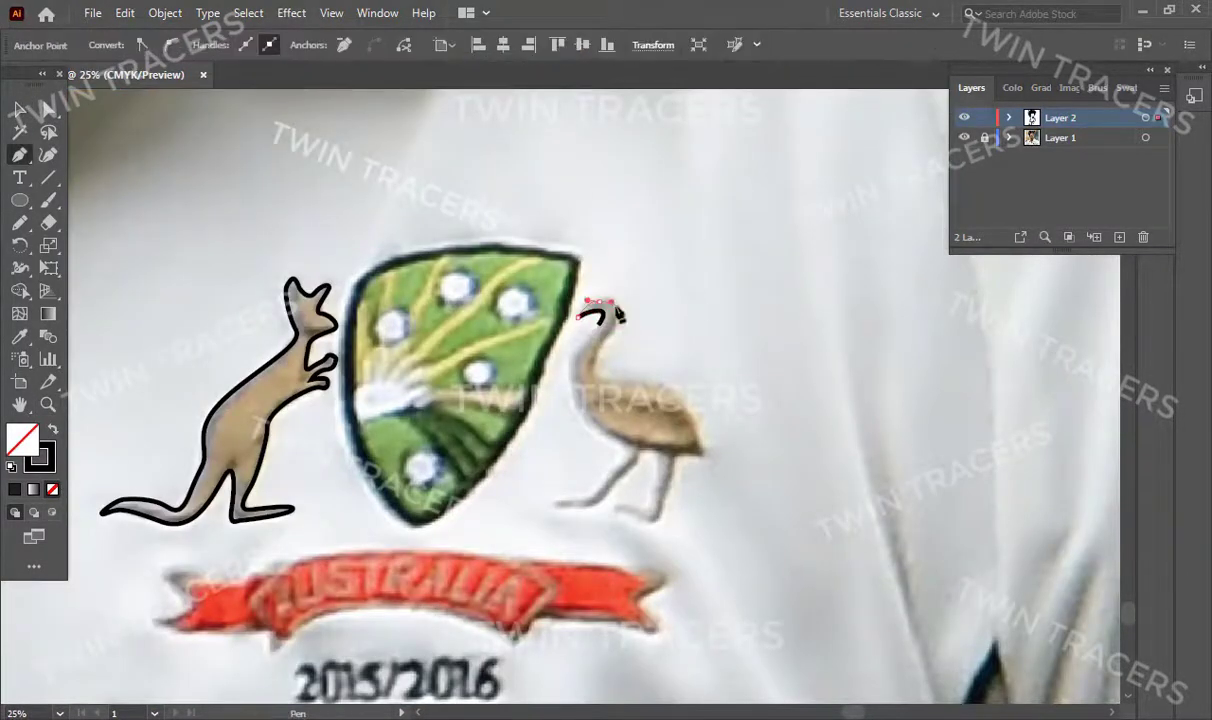
drag(589, 372, 610, 388)
click(705, 458)
click(658, 520)
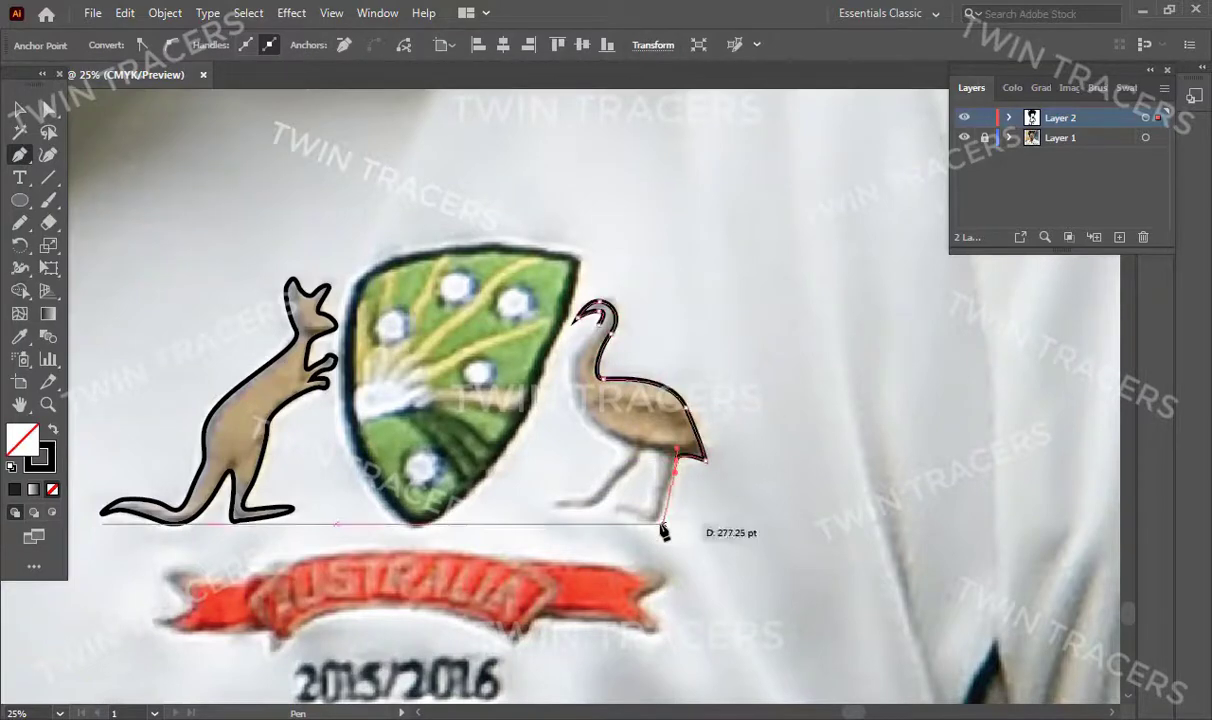
click(612, 512)
click(648, 518)
click(658, 464)
click(626, 490)
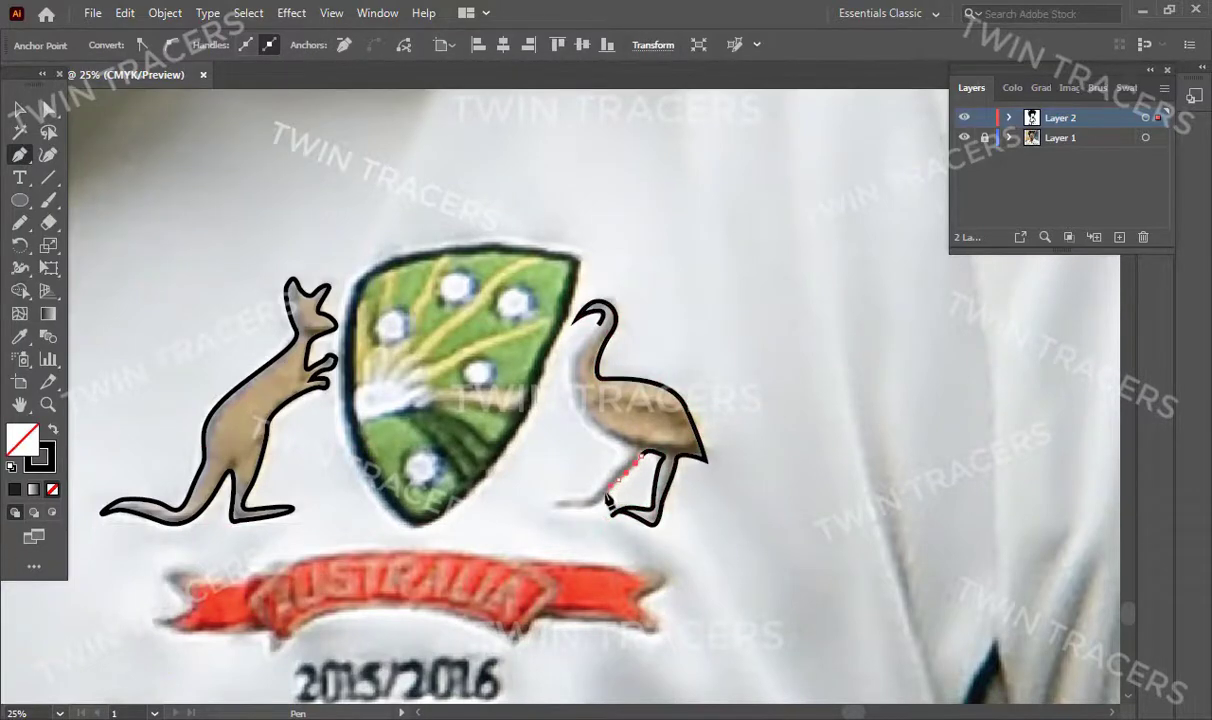
click(557, 503)
click(618, 483)
drag(570, 420, 585, 345)
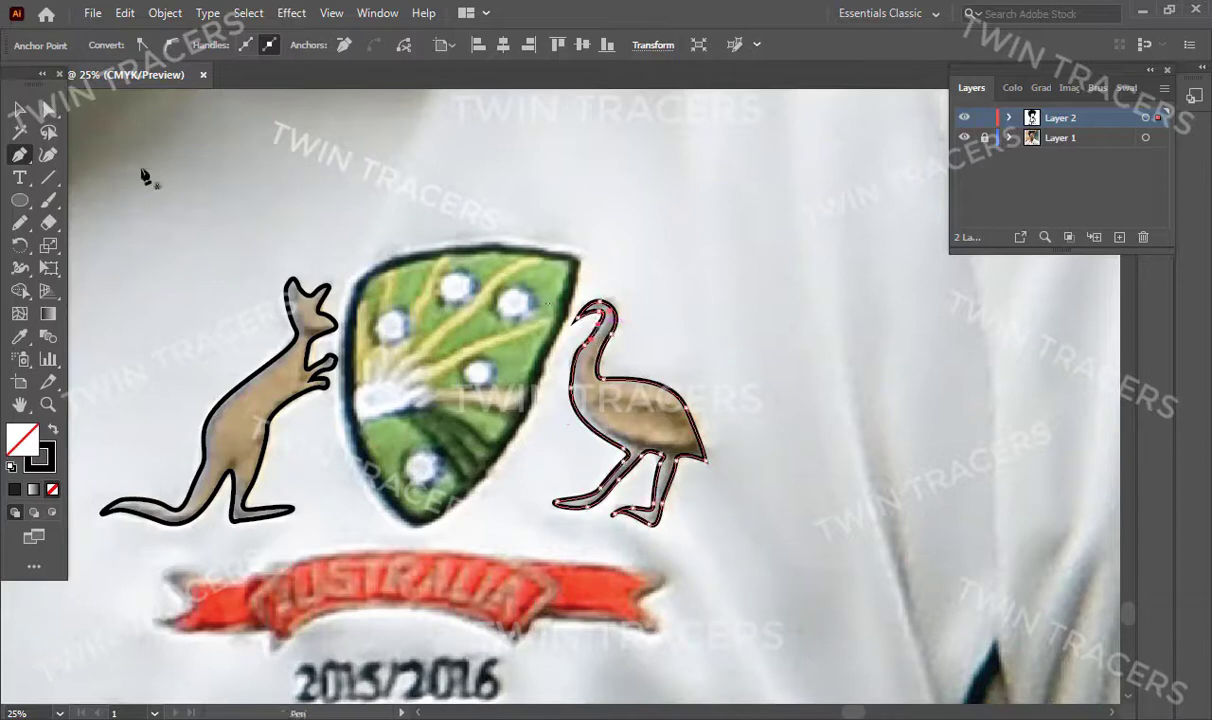
Step: Close and finish the emu outline
click(620, 312)
key(v)
click(265, 216)
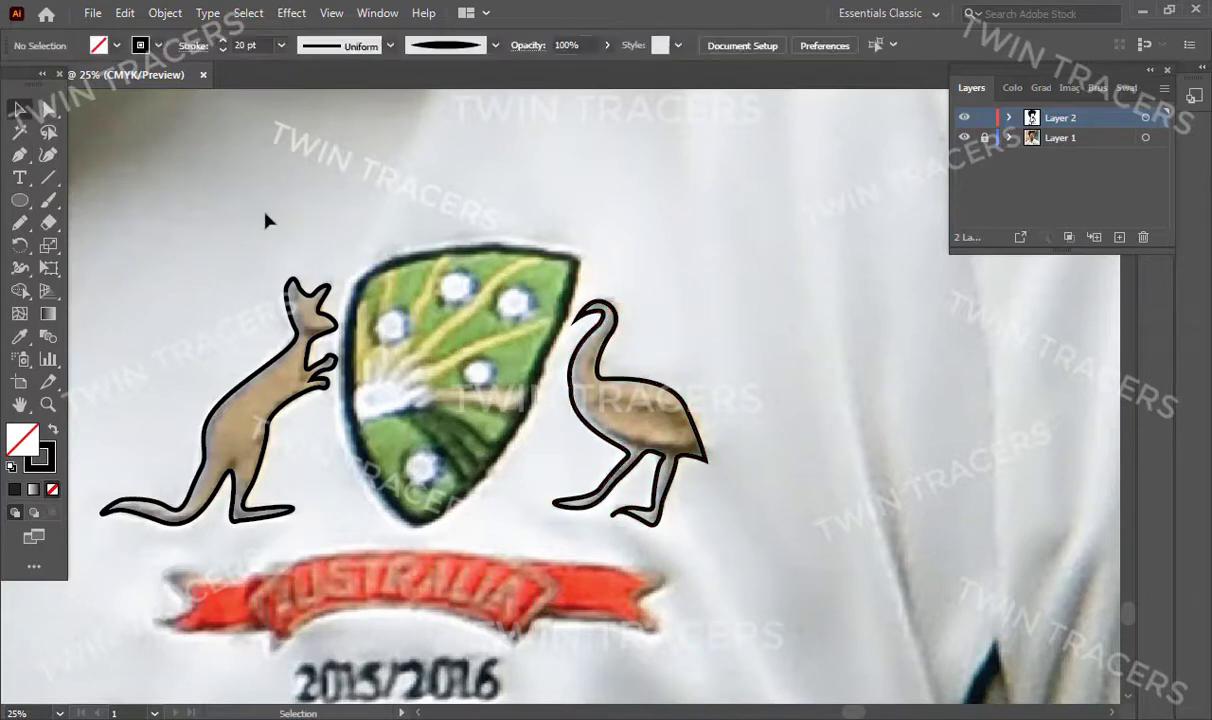
scroll(600, 400, down, 1)
Step: Pen-trace the crest's shield outline from top edge to bottom point and close it
key(ctrl+plus)
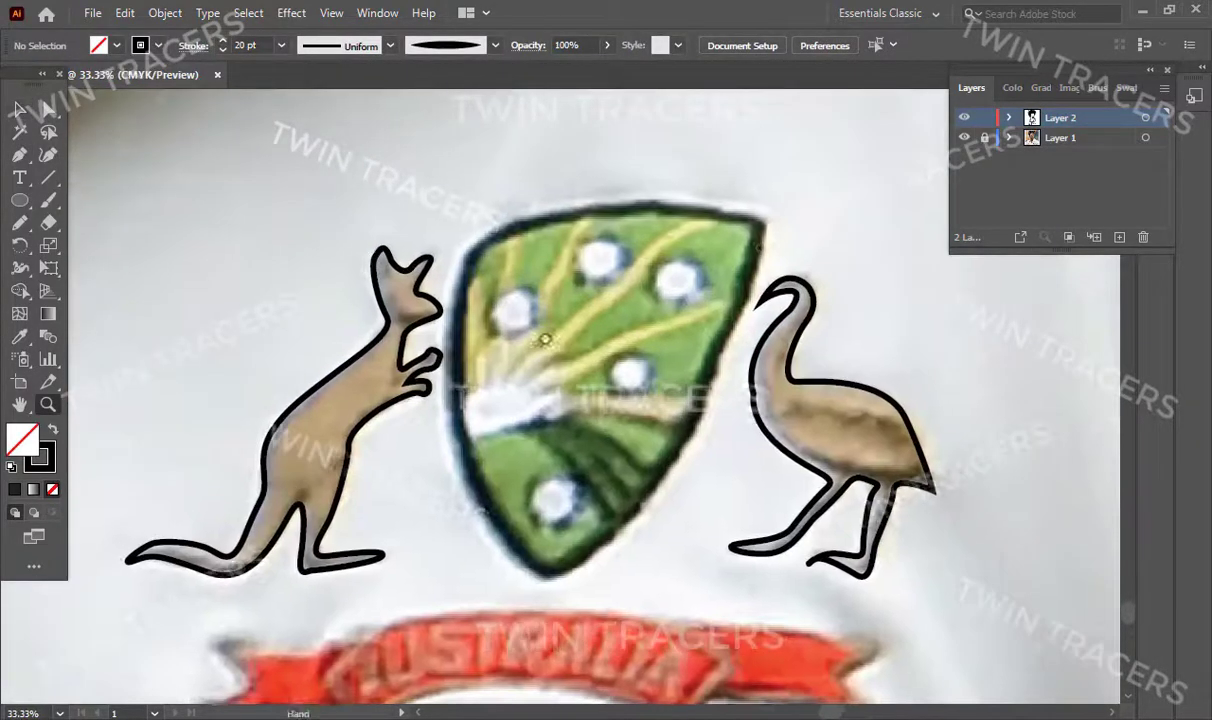
key(p)
click(740, 212)
drag(454, 278, 418, 393)
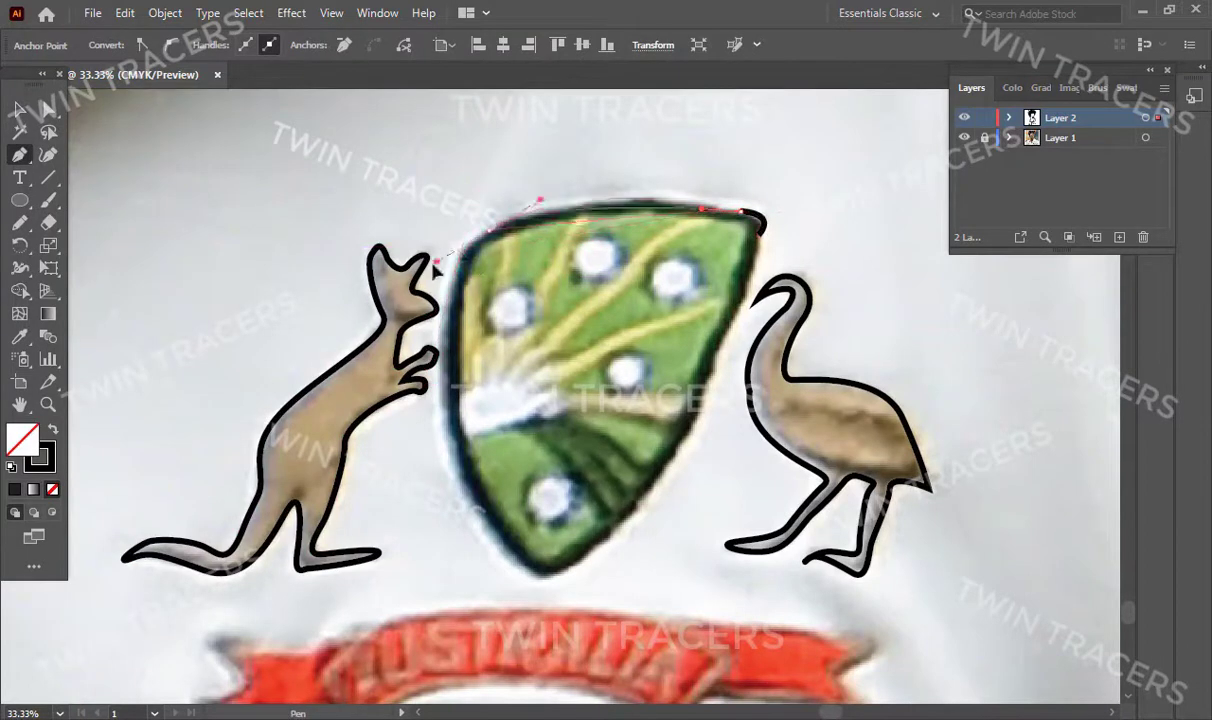
drag(424, 245, 540, 212)
scroll(450, 340, down, 1)
drag(470, 530, 470, 528)
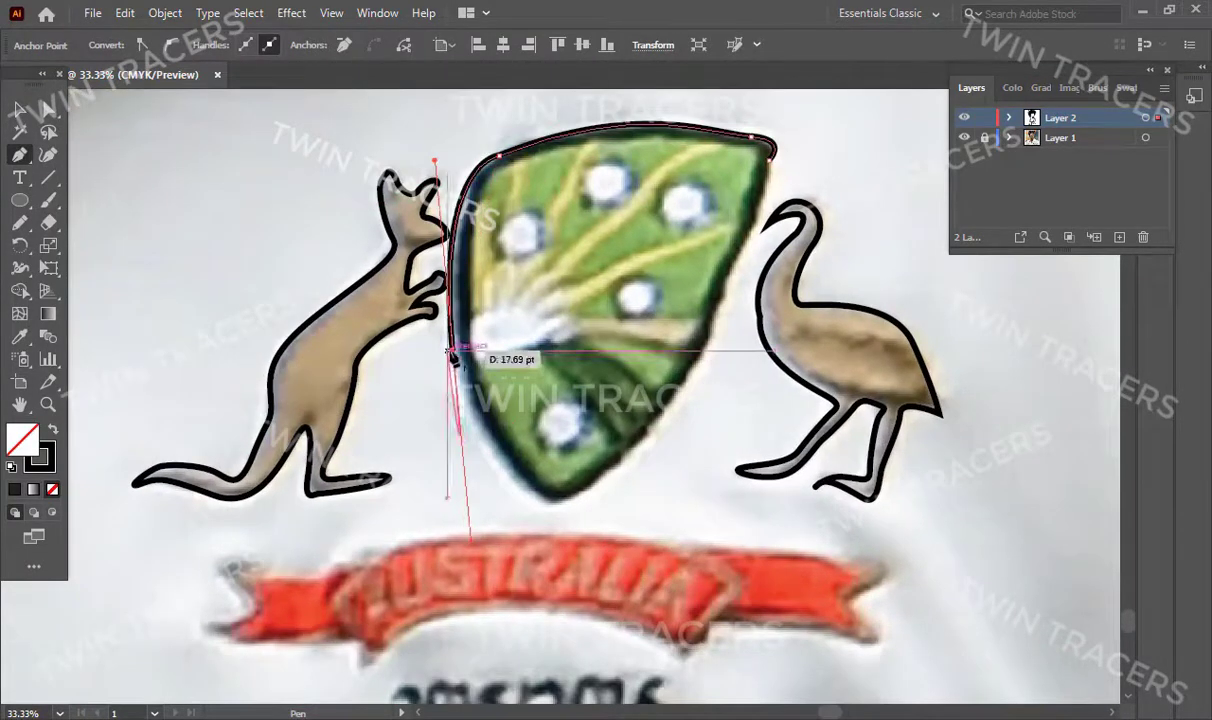
drag(560, 504, 583, 500)
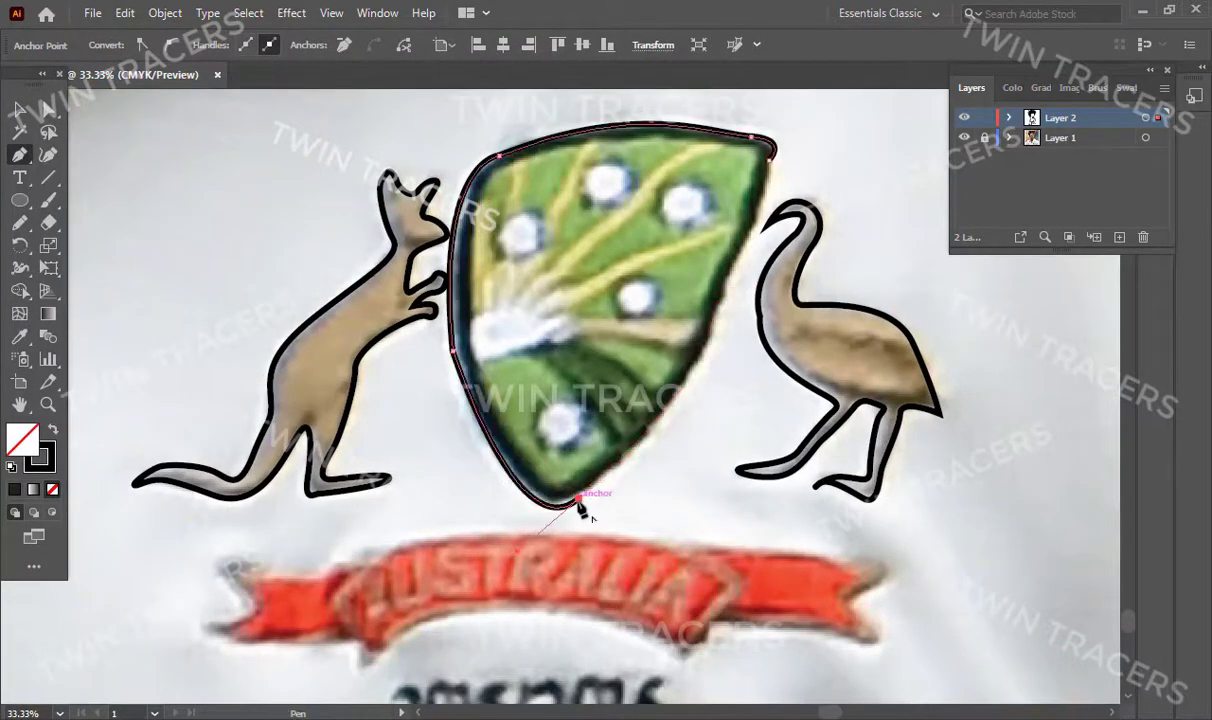
click(719, 344)
click(776, 150)
key(v)
click(255, 153)
Step: Sketch the shield's inner edges, curved grass lines and sun rays freehand
key(p)
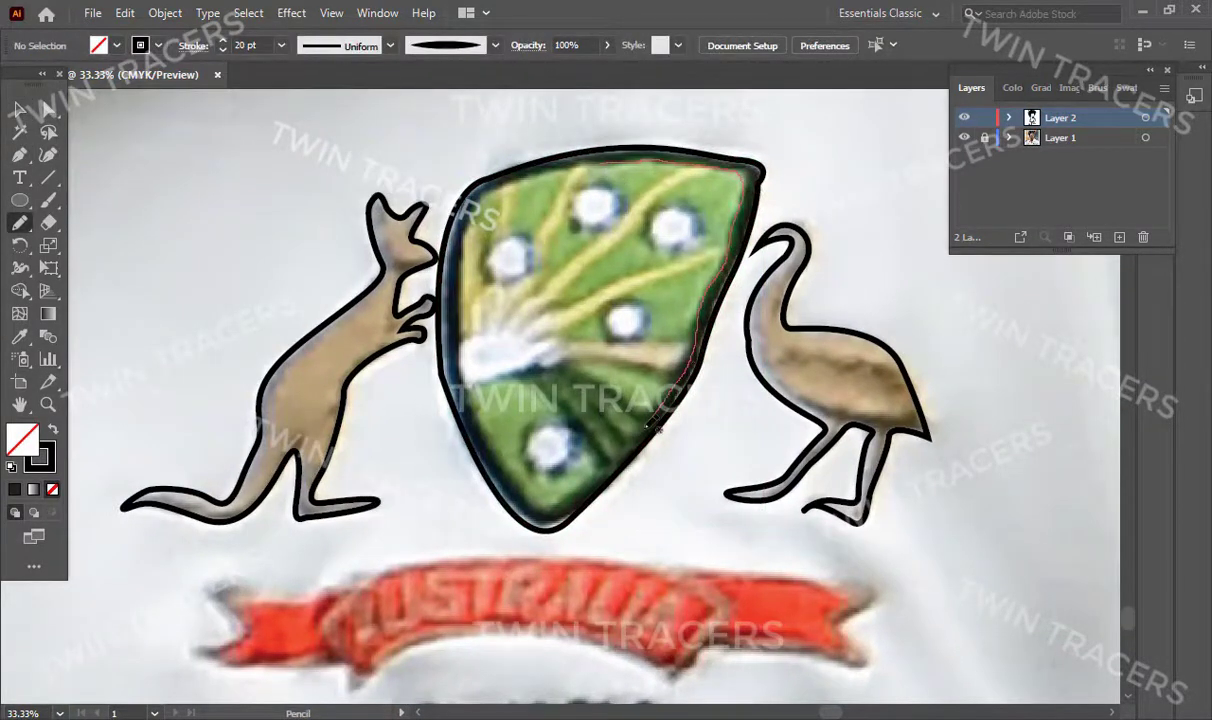
drag(650, 425, 650, 425)
drag(590, 166, 745, 165)
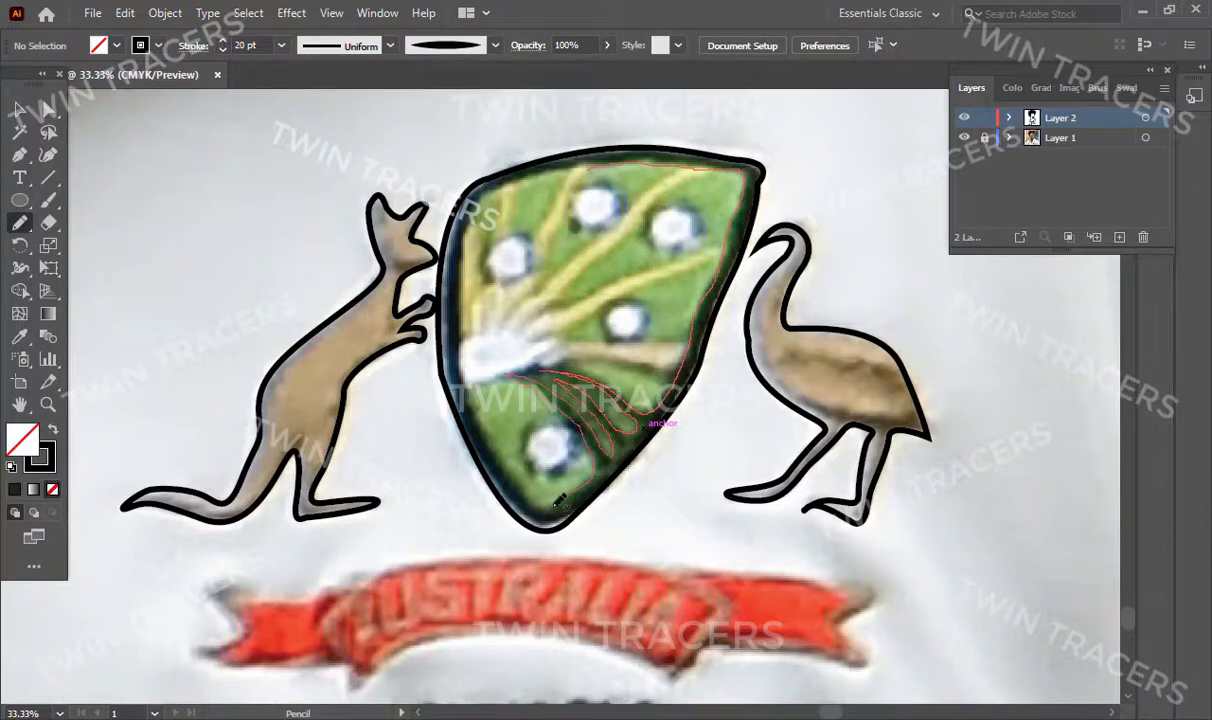
drag(520, 178, 505, 180)
key(v)
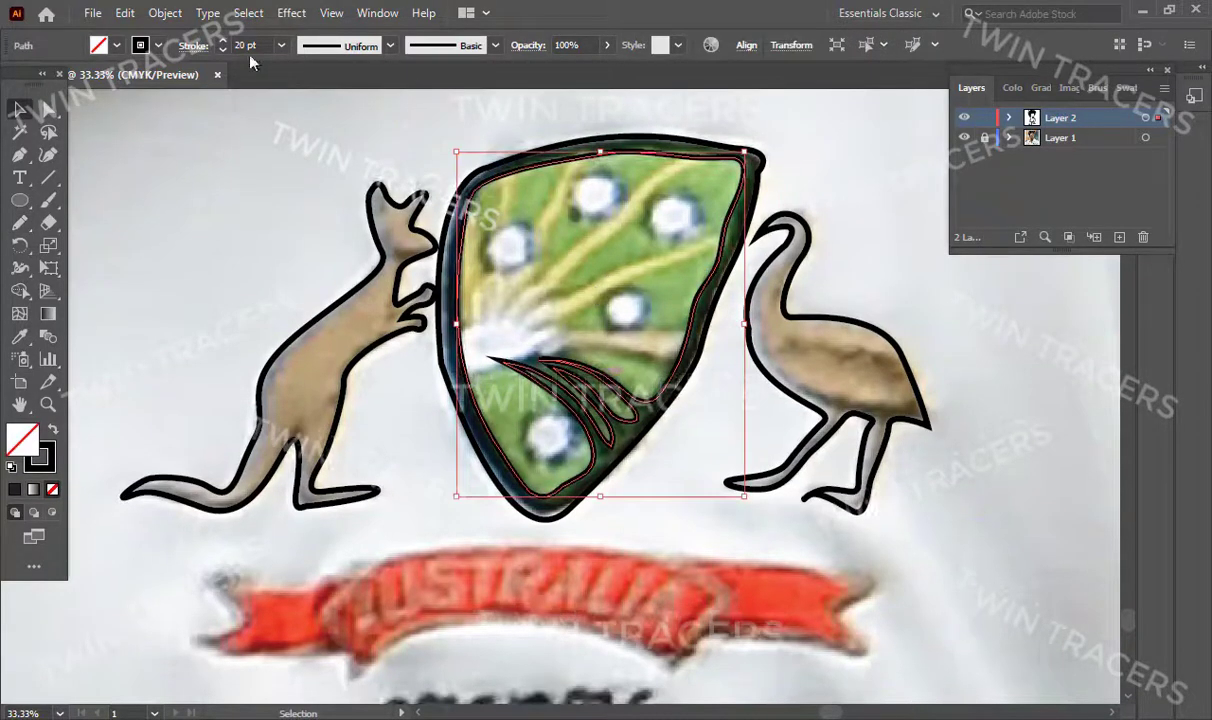
click(300, 150)
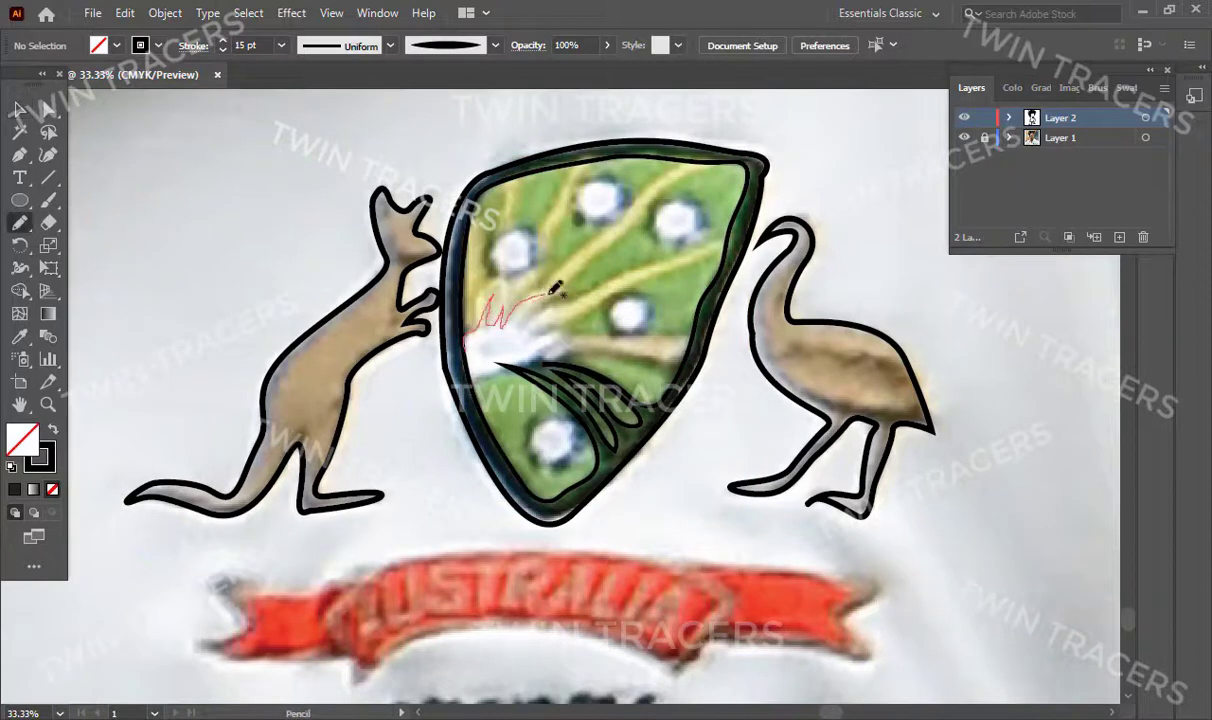
drag(479, 318, 477, 320)
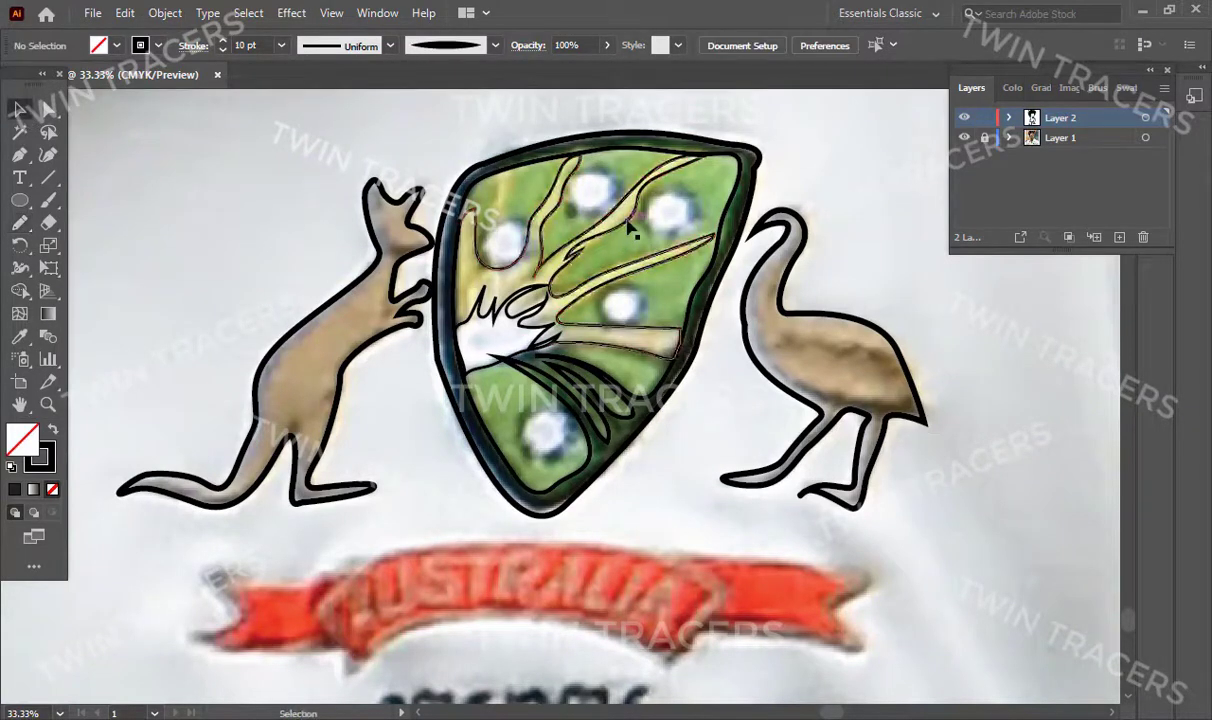
Step: Draw five white circles over the crest's stars
key(l)
drag(644, 188, 681, 224)
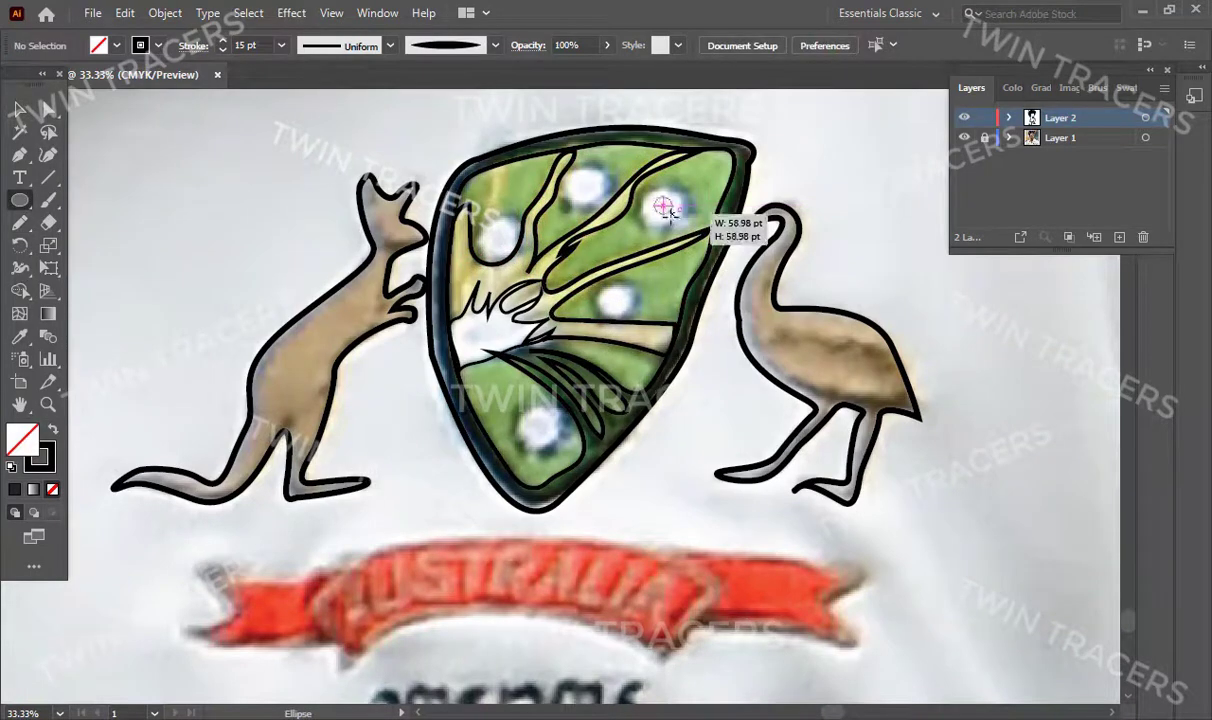
drag(598, 283, 632, 318)
drag(568, 169, 603, 204)
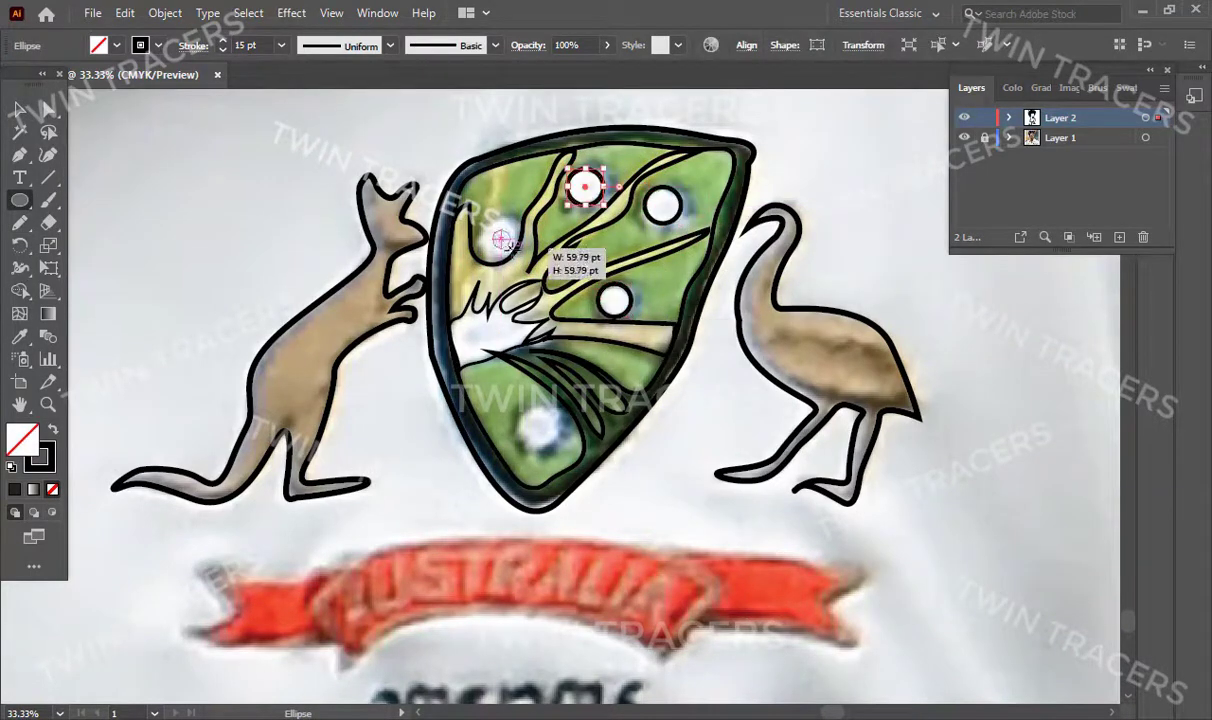
drag(482, 220, 519, 257)
drag(523, 408, 558, 443)
key(ctrl+shift+a)
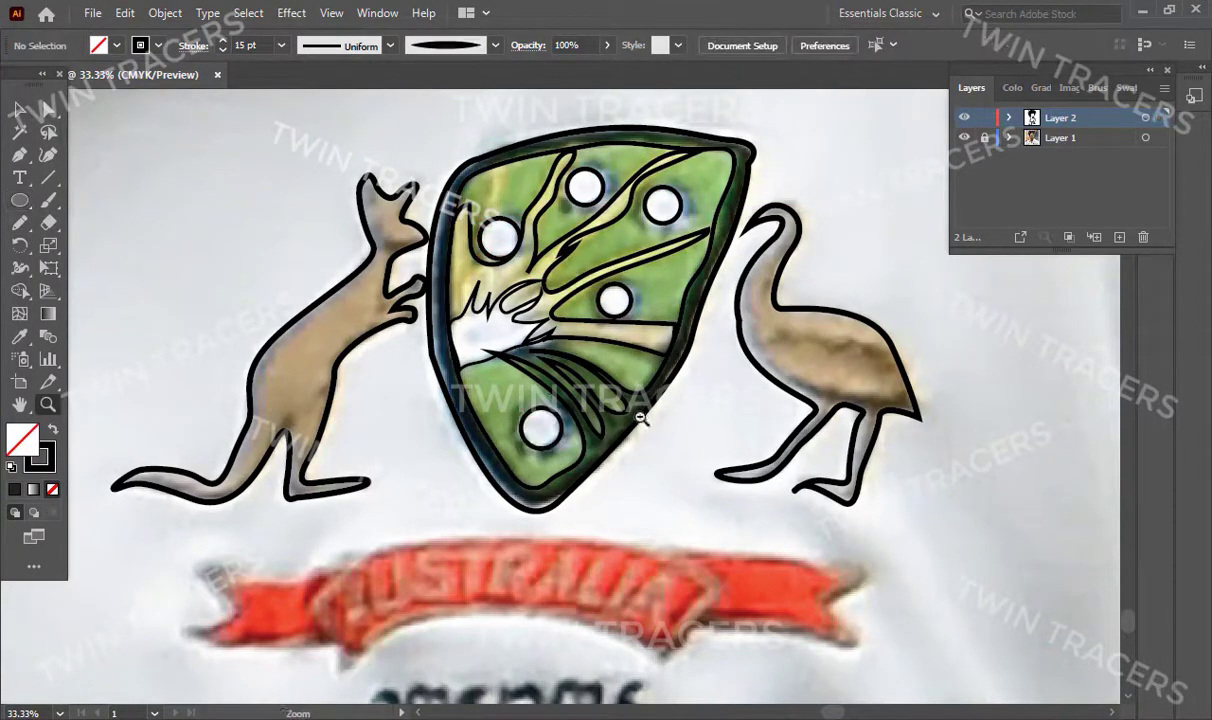
key(ctrl+minus)
key(ctrl+minus)
key(ctrl+minus)
key(z)
click(583, 499)
key(ctrl+plus)
key(ctrl+plus)
key(ctrl+plus)
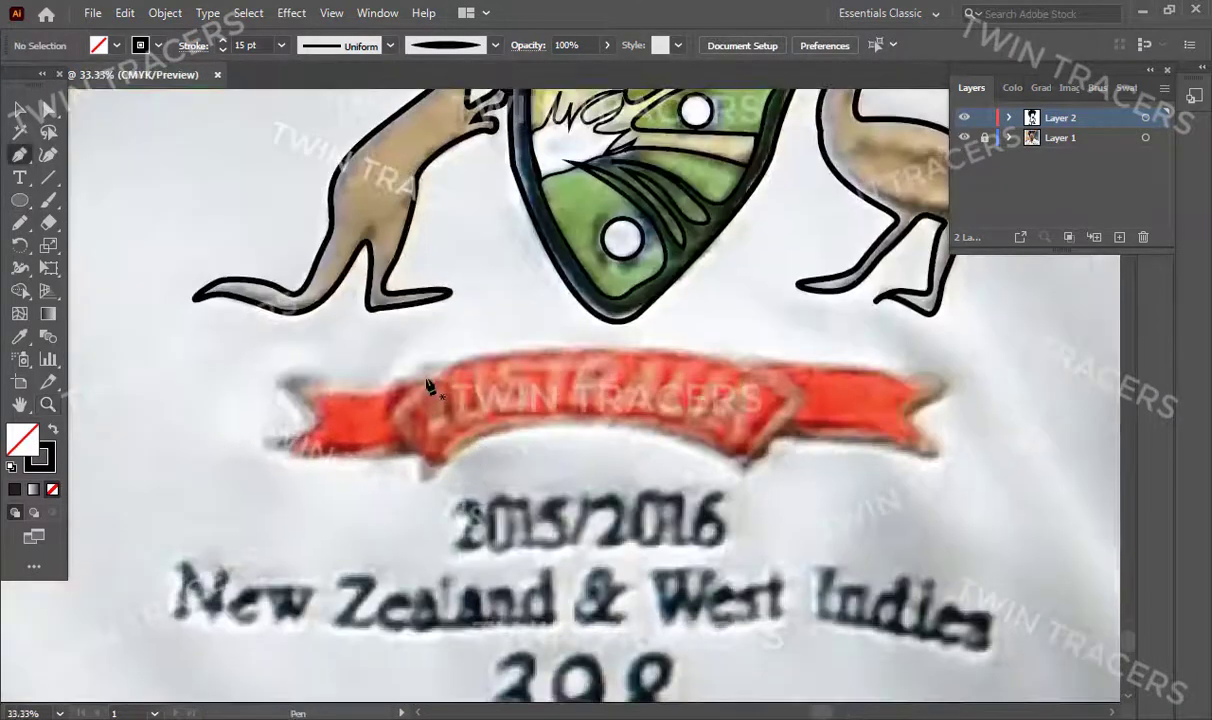
Step: Pen-trace the banner's top edge and its notched right tail
key(p)
click(447, 362)
drag(742, 357, 765, 362)
click(858, 368)
click(947, 381)
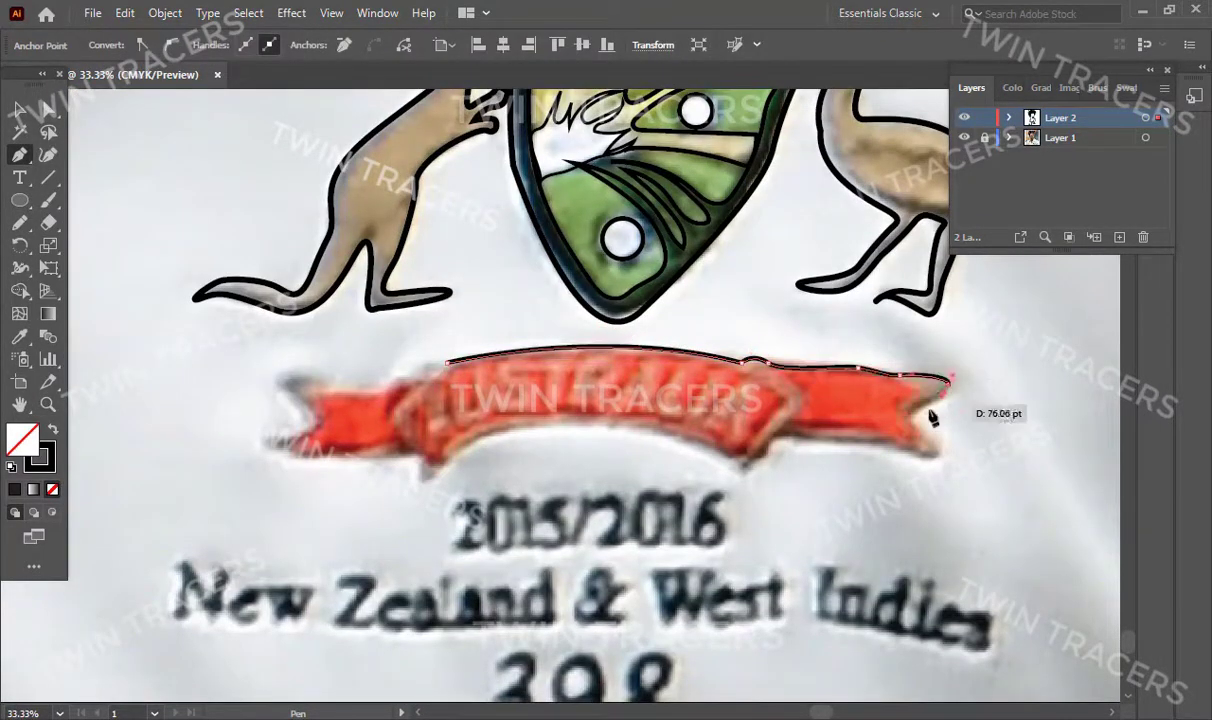
click(912, 413)
click(940, 458)
click(800, 440)
Step: Continue the outline along the banner's bottom and left tail, closing the path
drag(752, 460, 757, 470)
drag(482, 476, 527, 460)
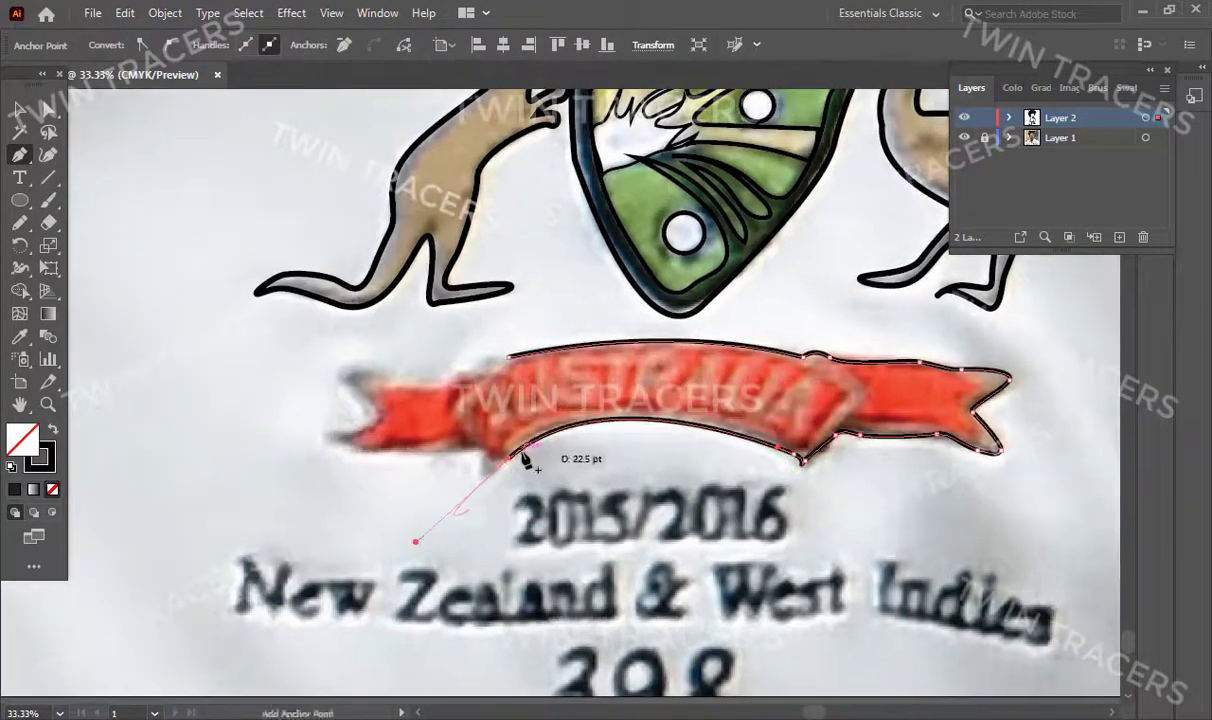
drag(328, 432, 361, 428)
click(340, 368)
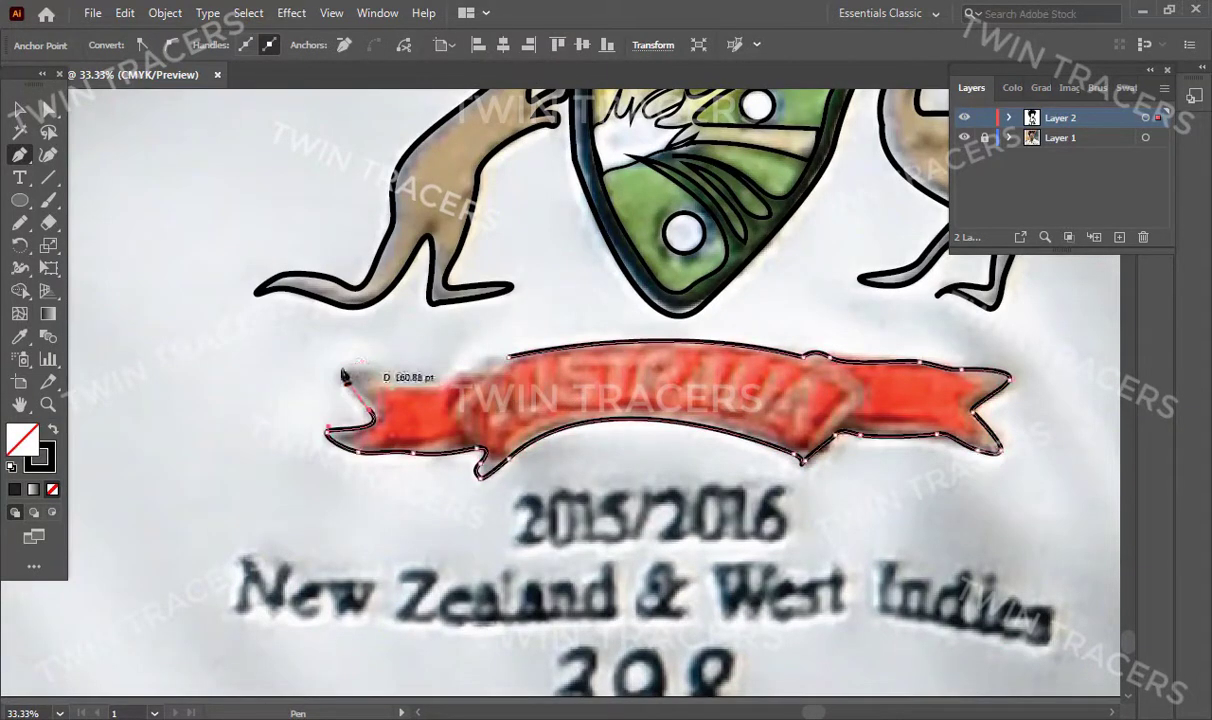
click(440, 358)
click(508, 355)
key(v)
click(152, 175)
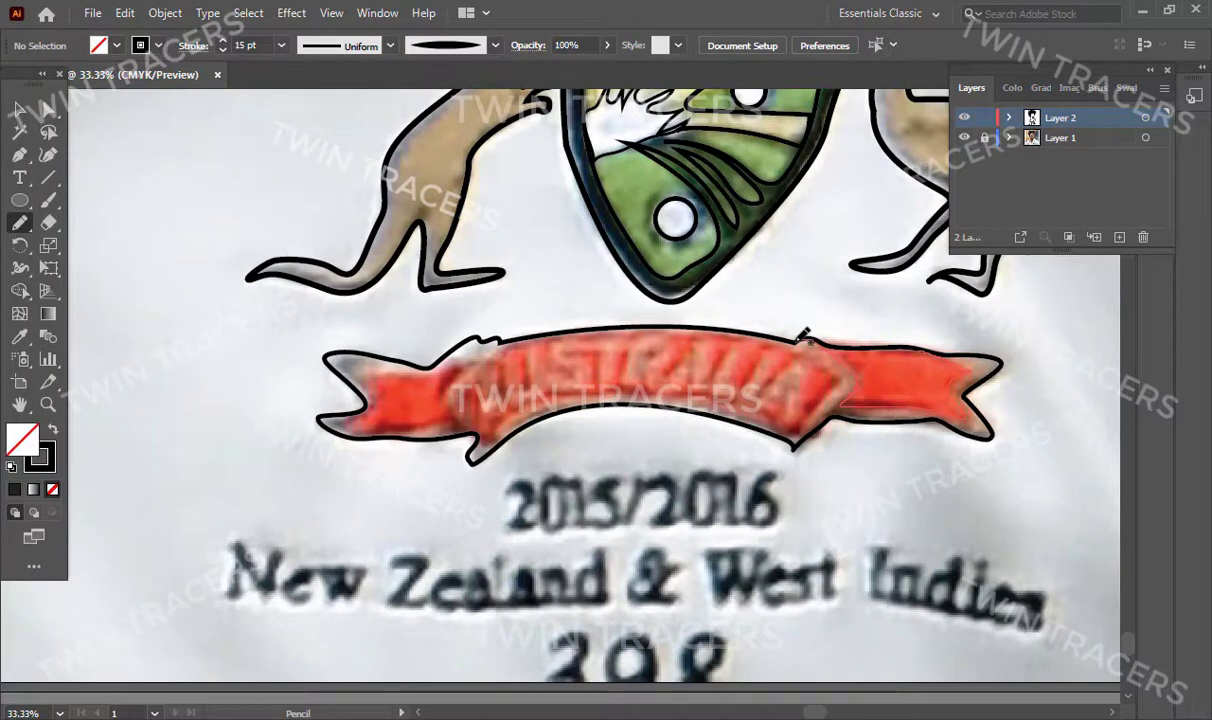
Step: Sketch the banner's folds on the right tail, right side and lower edge
drag(800, 342, 838, 404)
key(v)
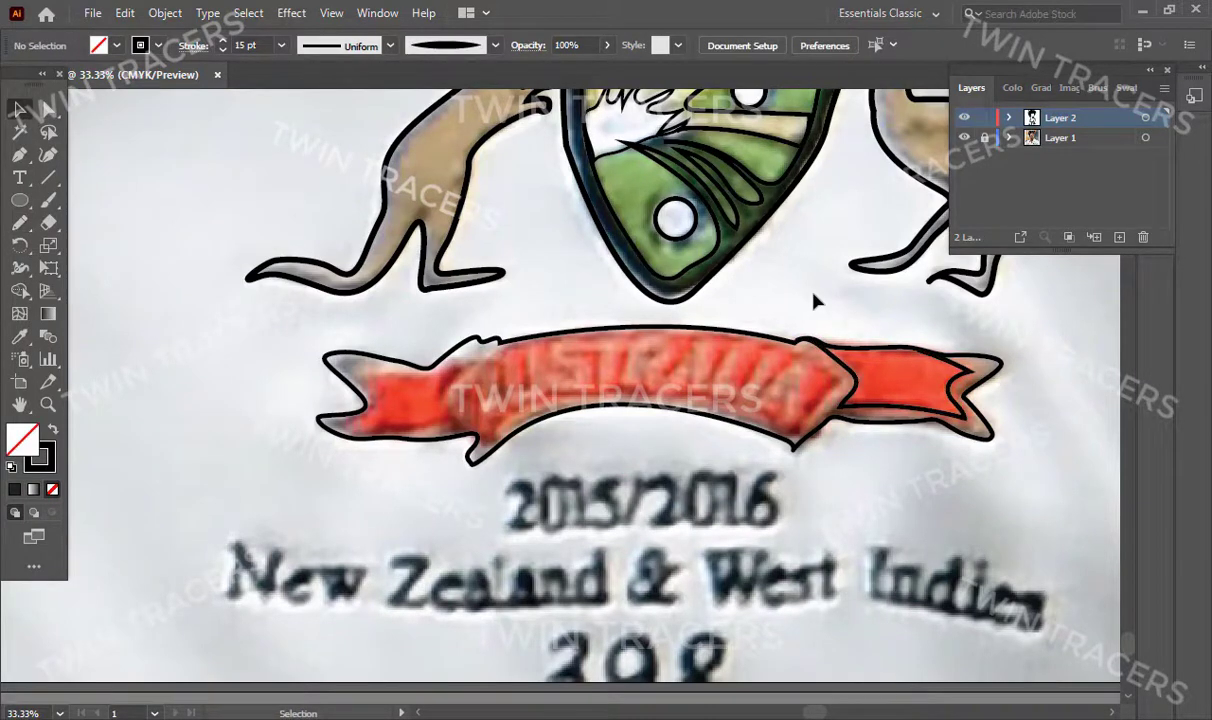
key(n)
drag(771, 337, 797, 437)
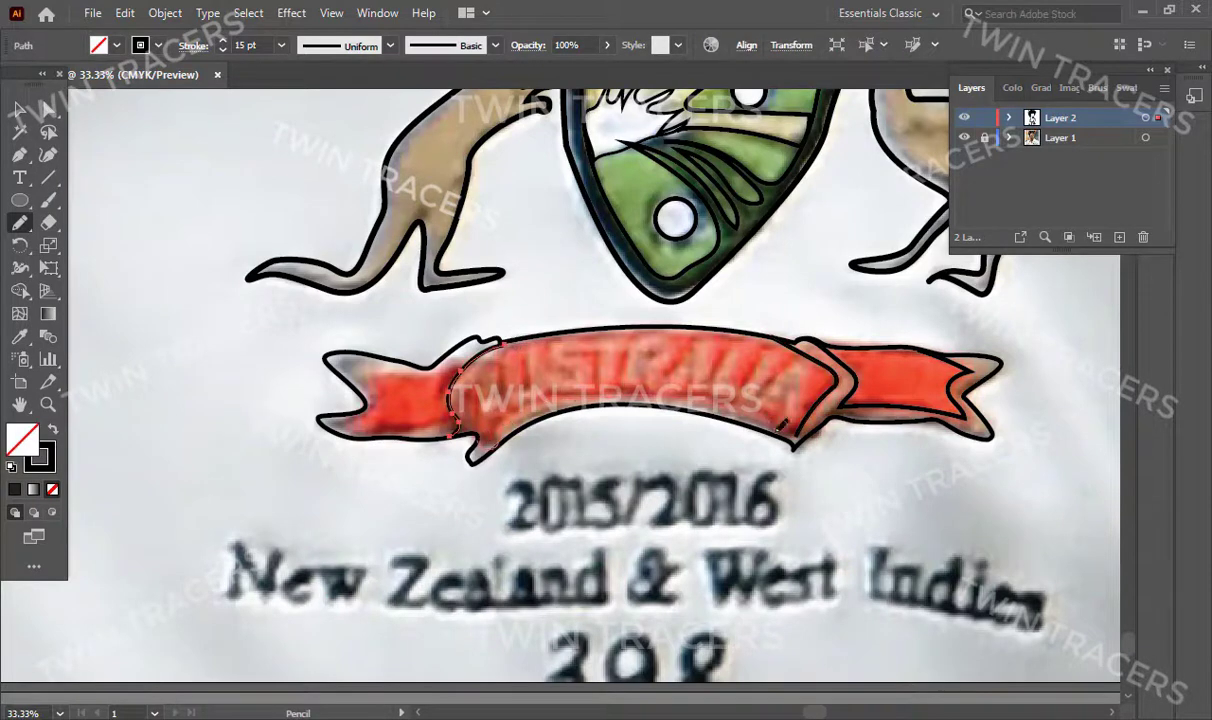
drag(480, 445, 775, 433)
key(v)
click(805, 415)
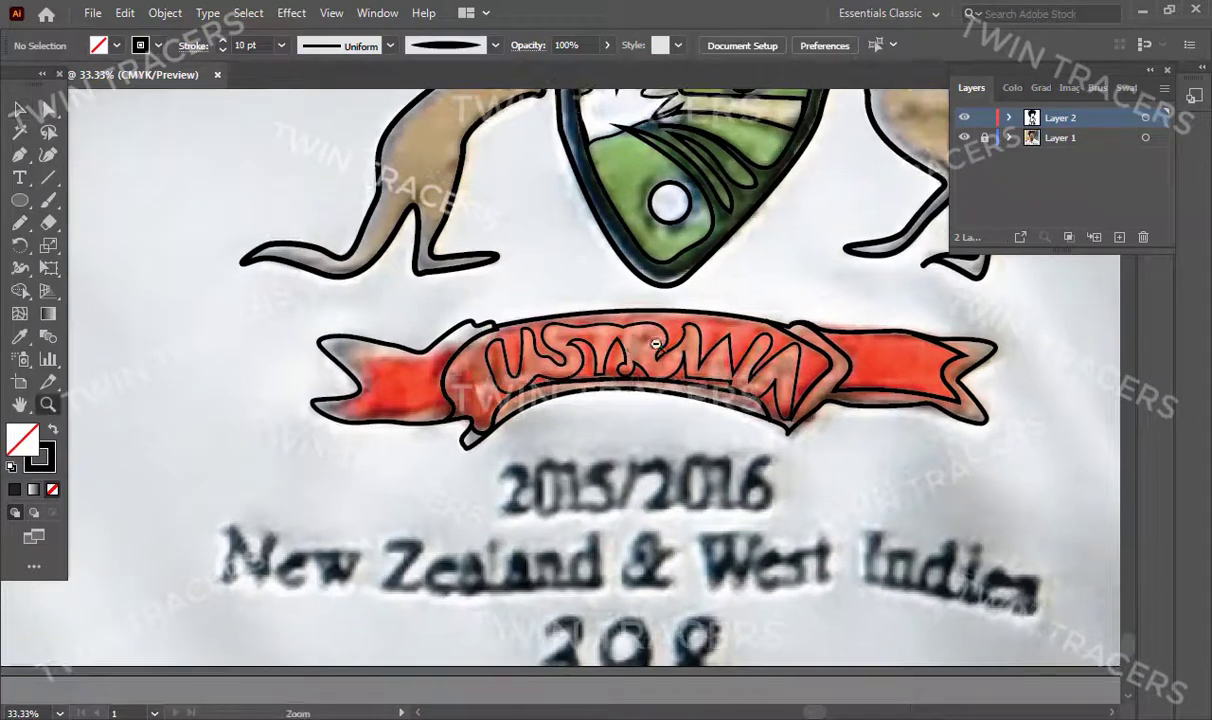
scroll(600, 440, down, 5)
scroll(600, 560, up, 2)
scroll(600, 560, up, 2)
Step: Trace the 2015/2016 digits freehand with thick strokes
scroll(536, 614, up, 2)
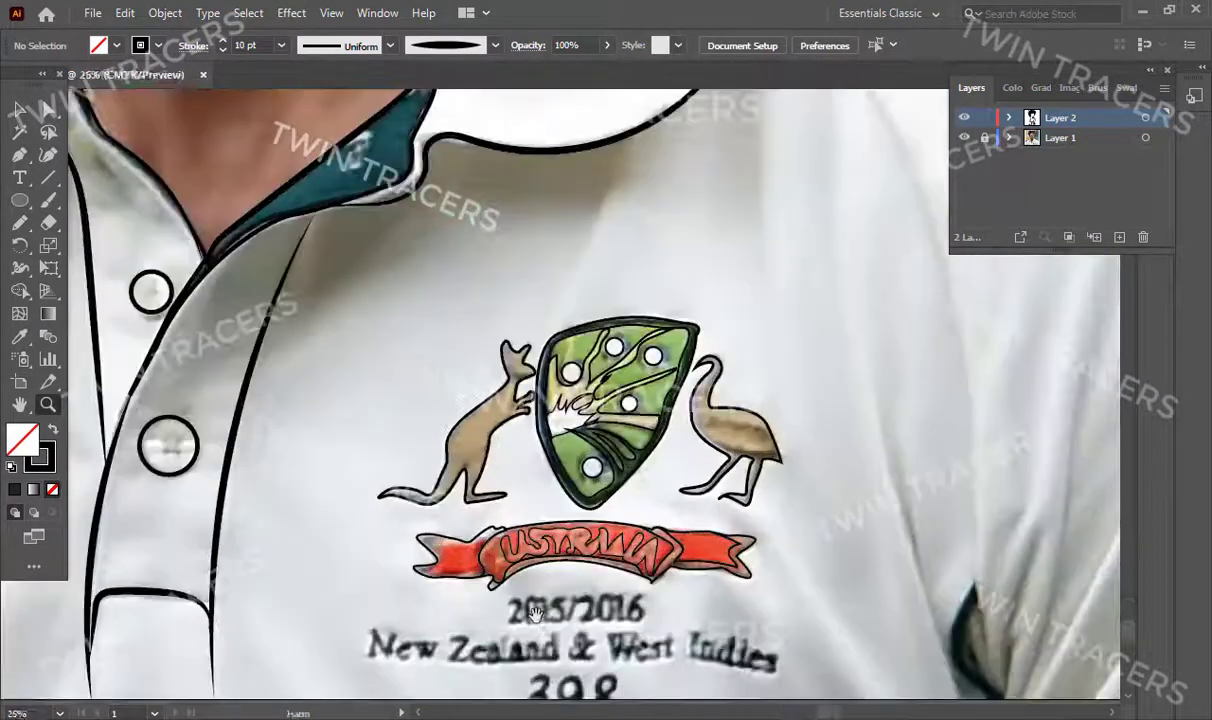
scroll(536, 614, up, 1)
key(n)
drag(495, 533, 528, 540)
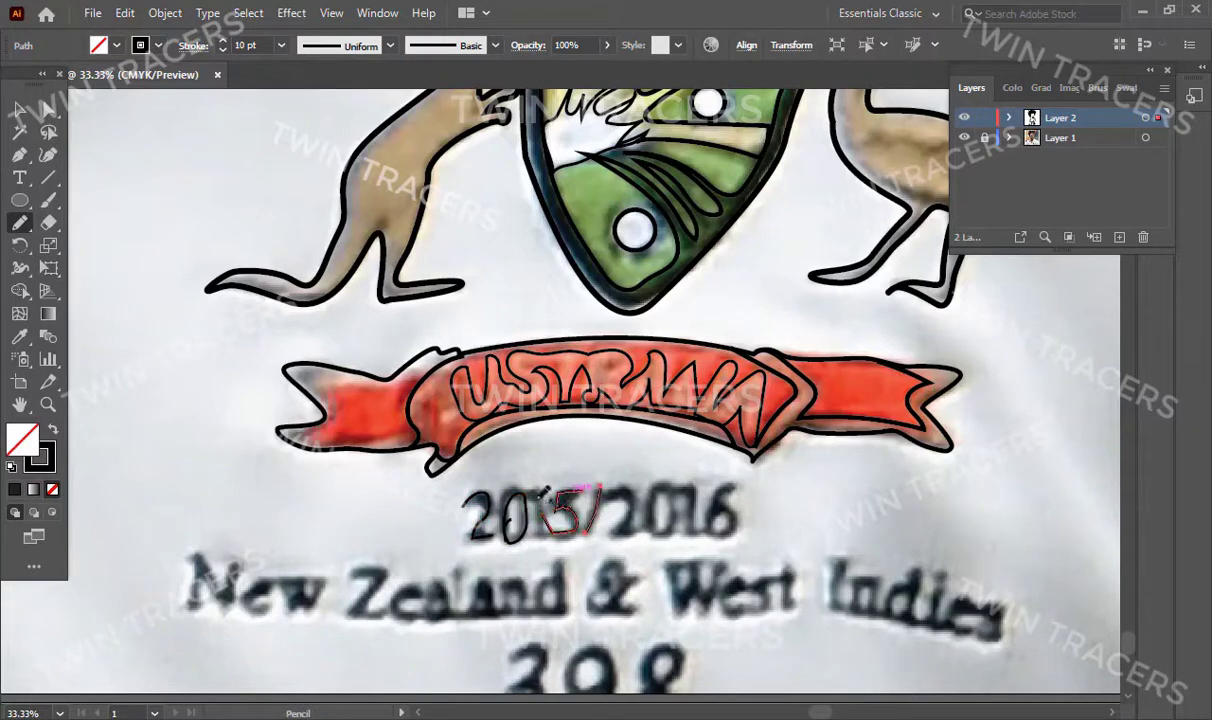
drag(603, 498, 641, 531)
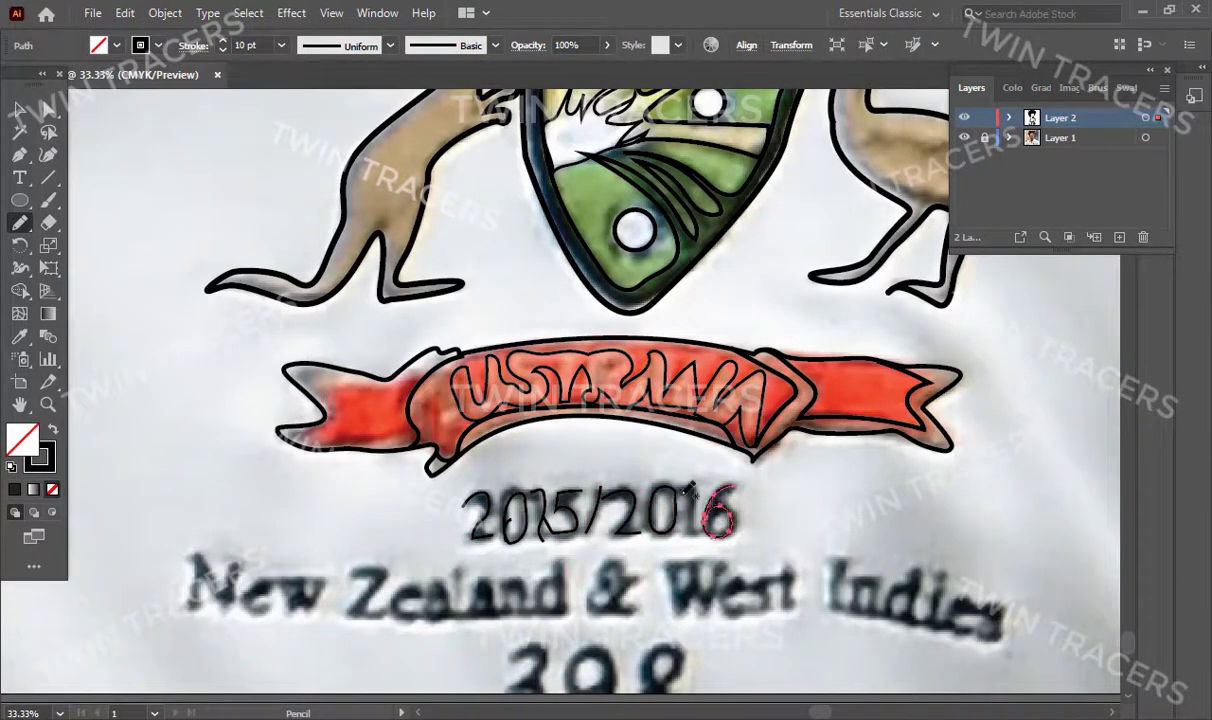
key(v)
drag(440, 450, 745, 550)
click(257, 170)
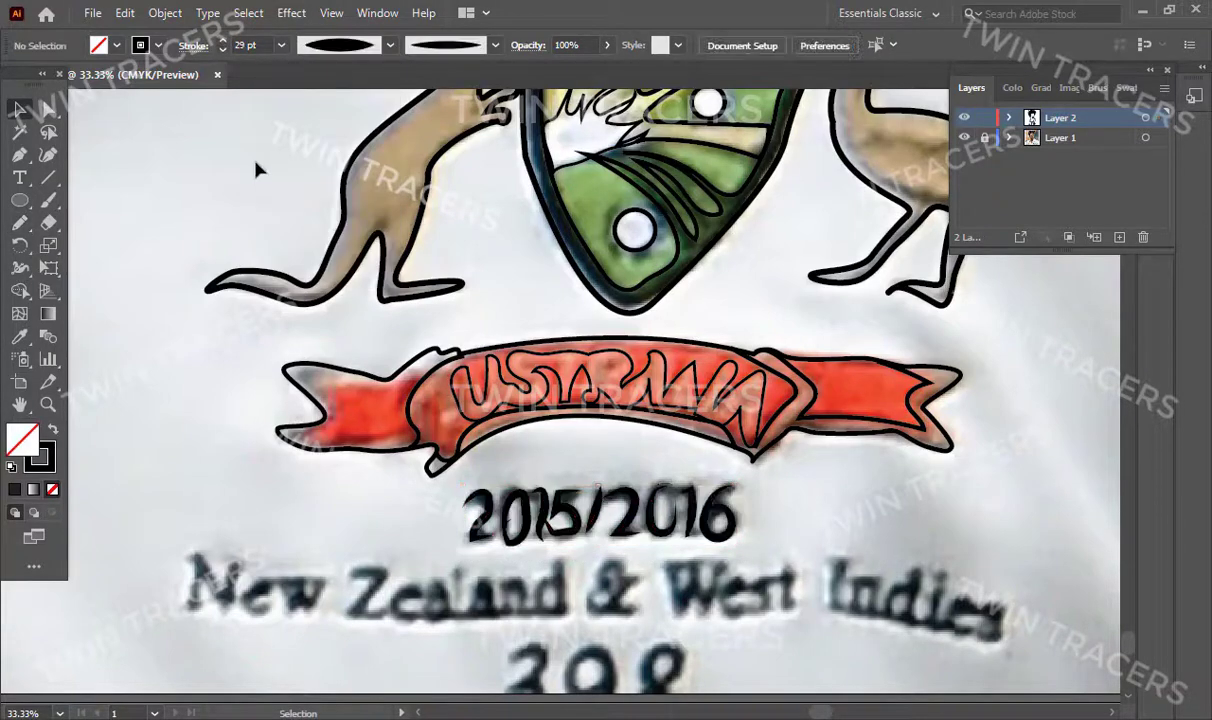
Step: Outline the N of 'New' with straight pen points
drag(257, 170, 322, 100)
key(p)
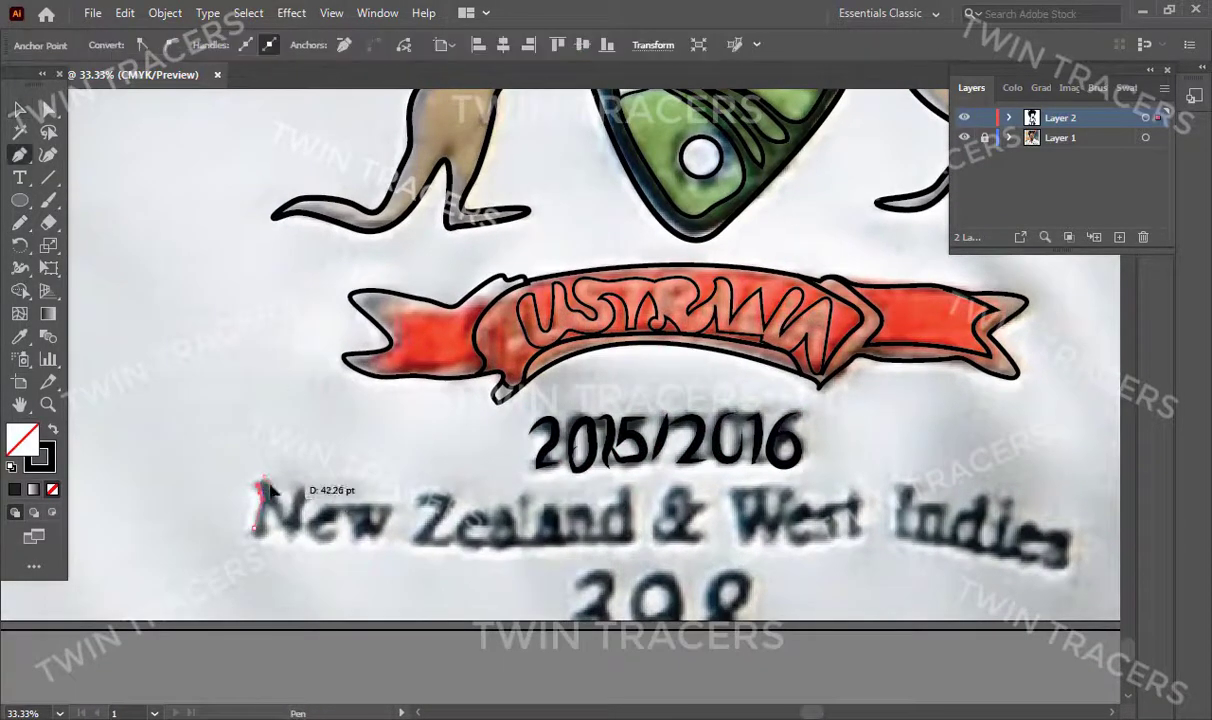
click(255, 530)
click(263, 483)
click(290, 522)
click(303, 489)
key(v)
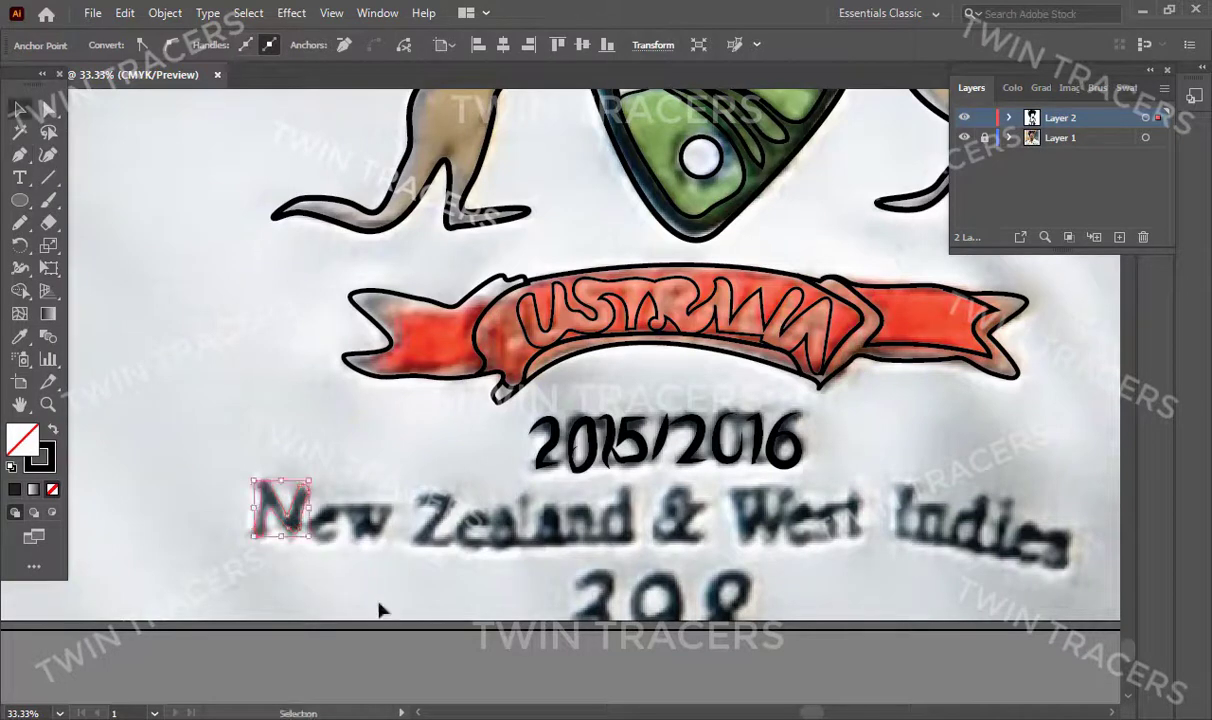
click(86, 429)
Step: Trace the rest of 'New Zealand & West Indies' freehand
key(n)
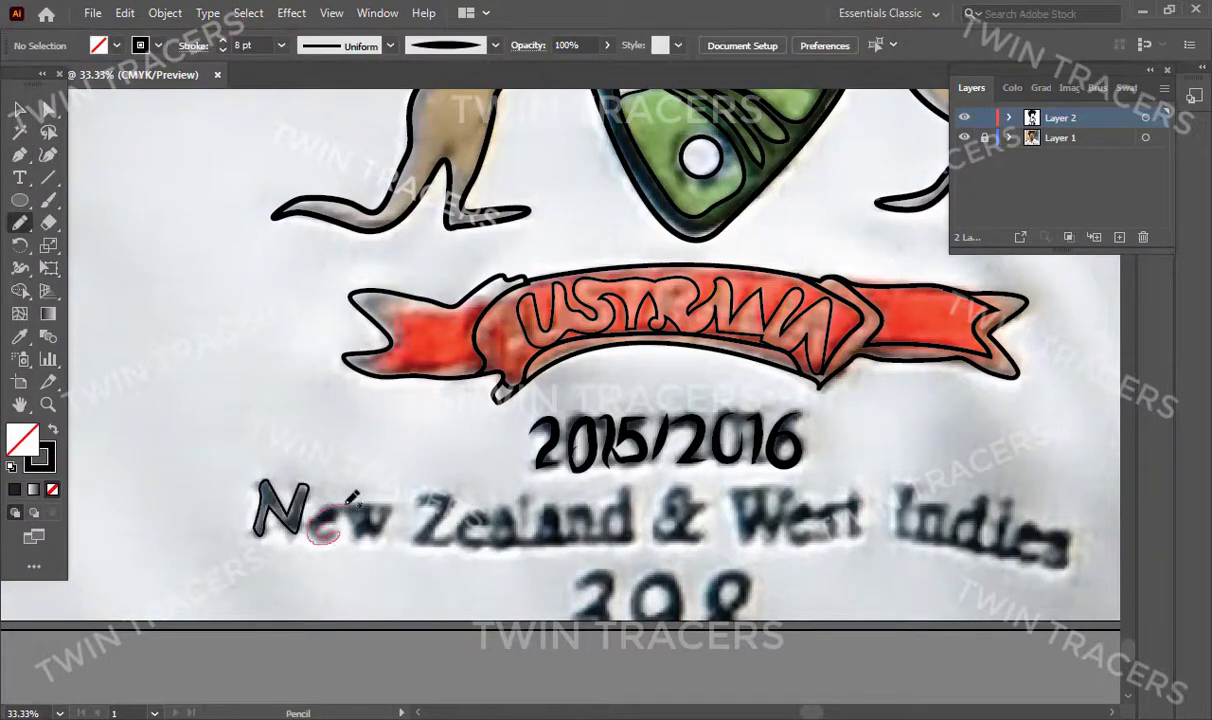
drag(357, 516, 481, 520)
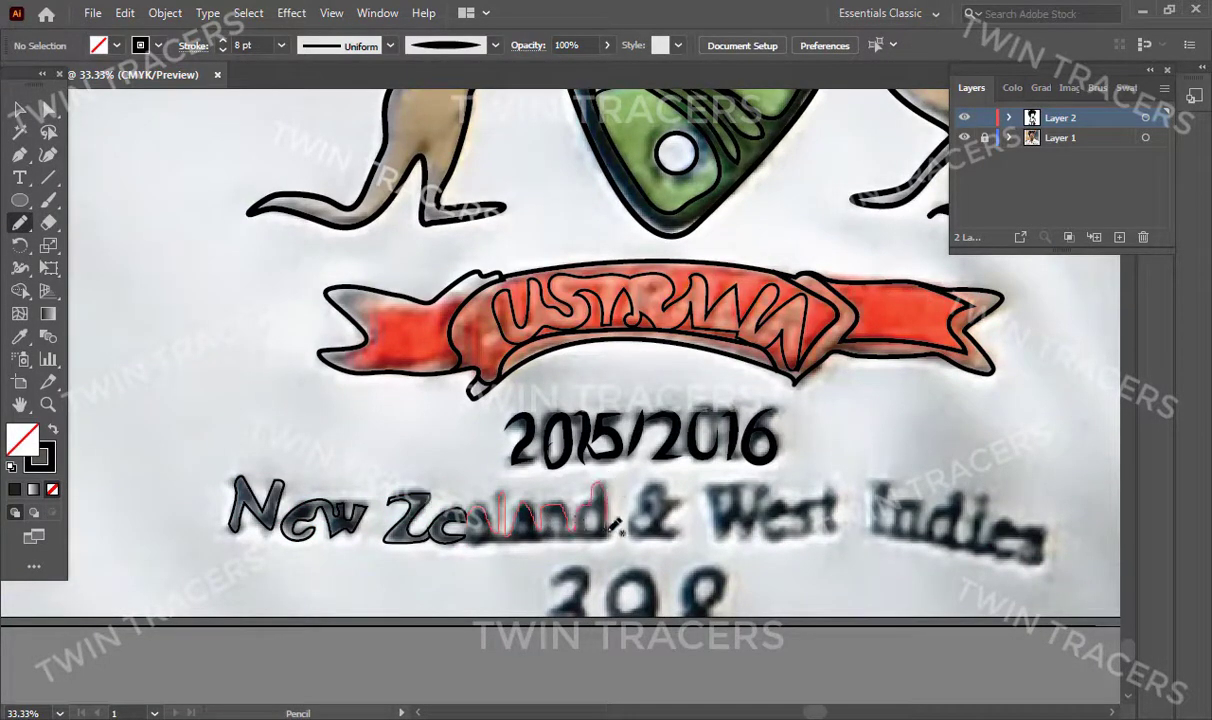
drag(540, 541, 470, 535)
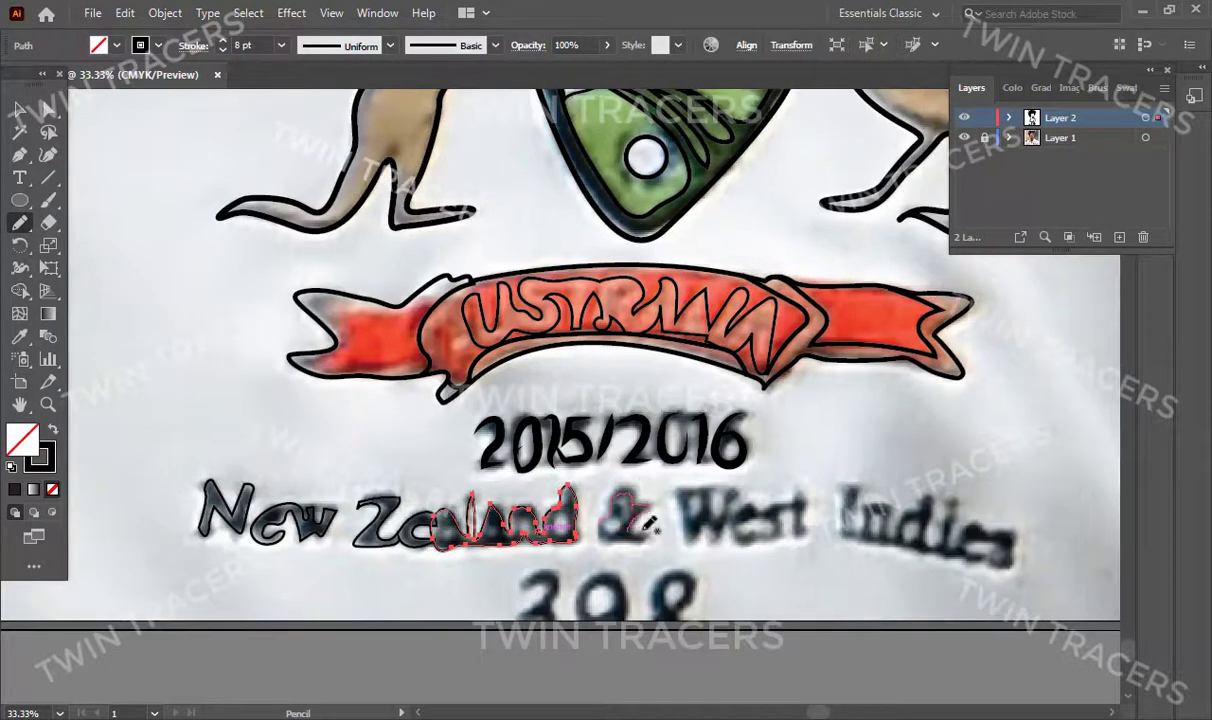
scroll(700, 520, down, 1)
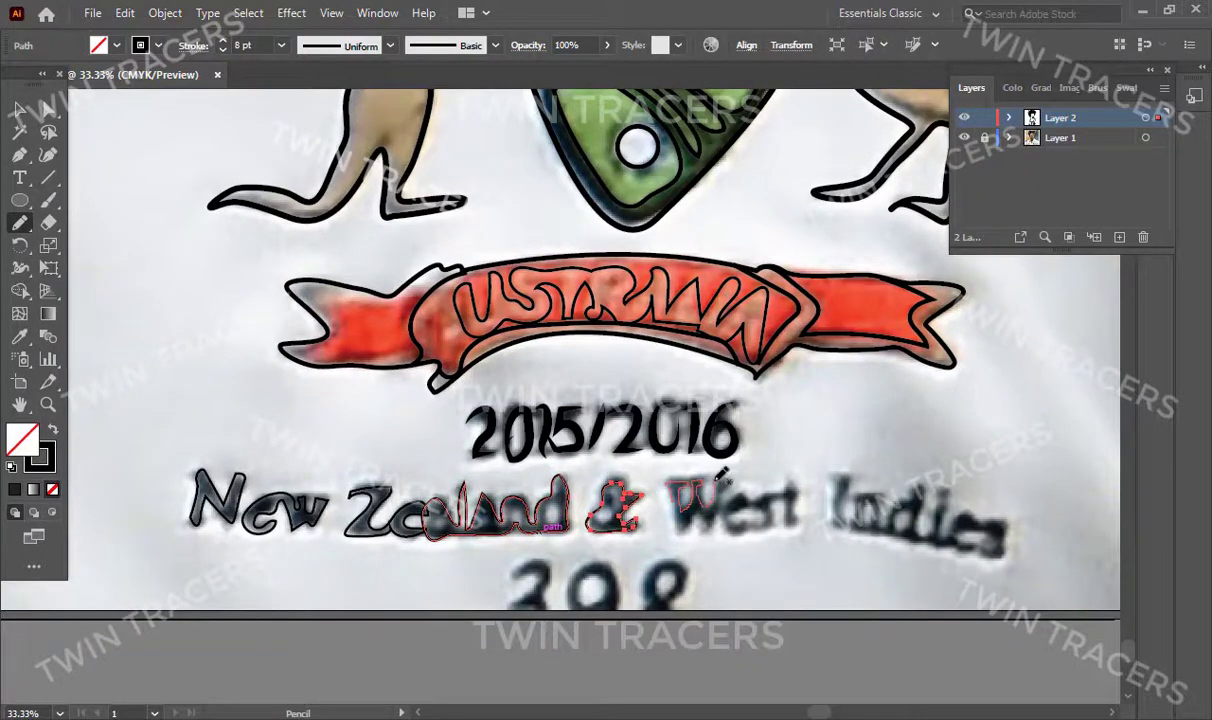
drag(686, 530, 712, 490)
drag(735, 525, 778, 488)
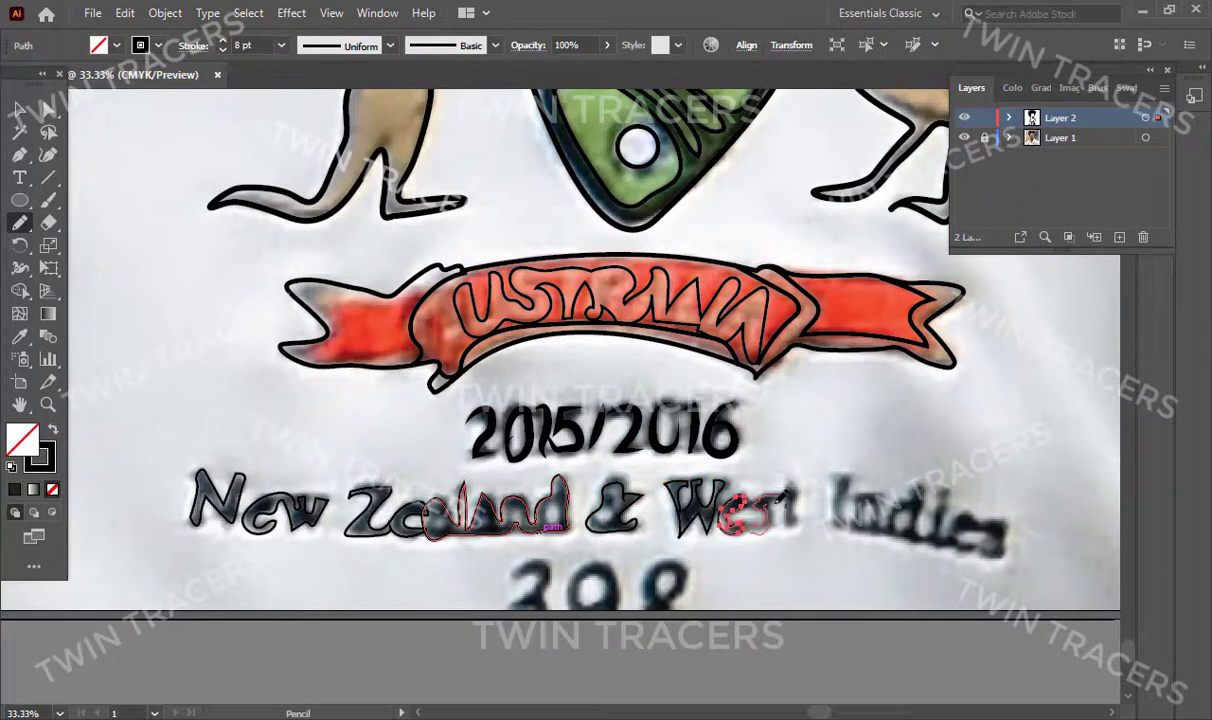
key(v)
click(838, 497)
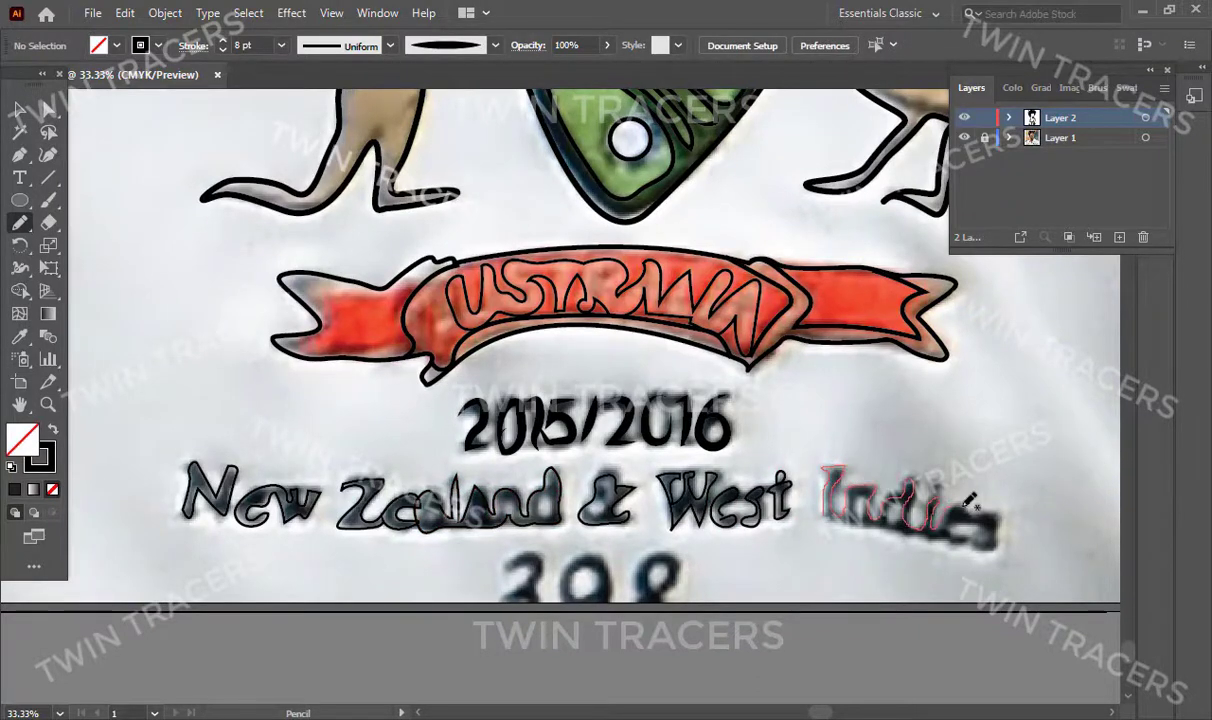
drag(885, 468, 852, 419)
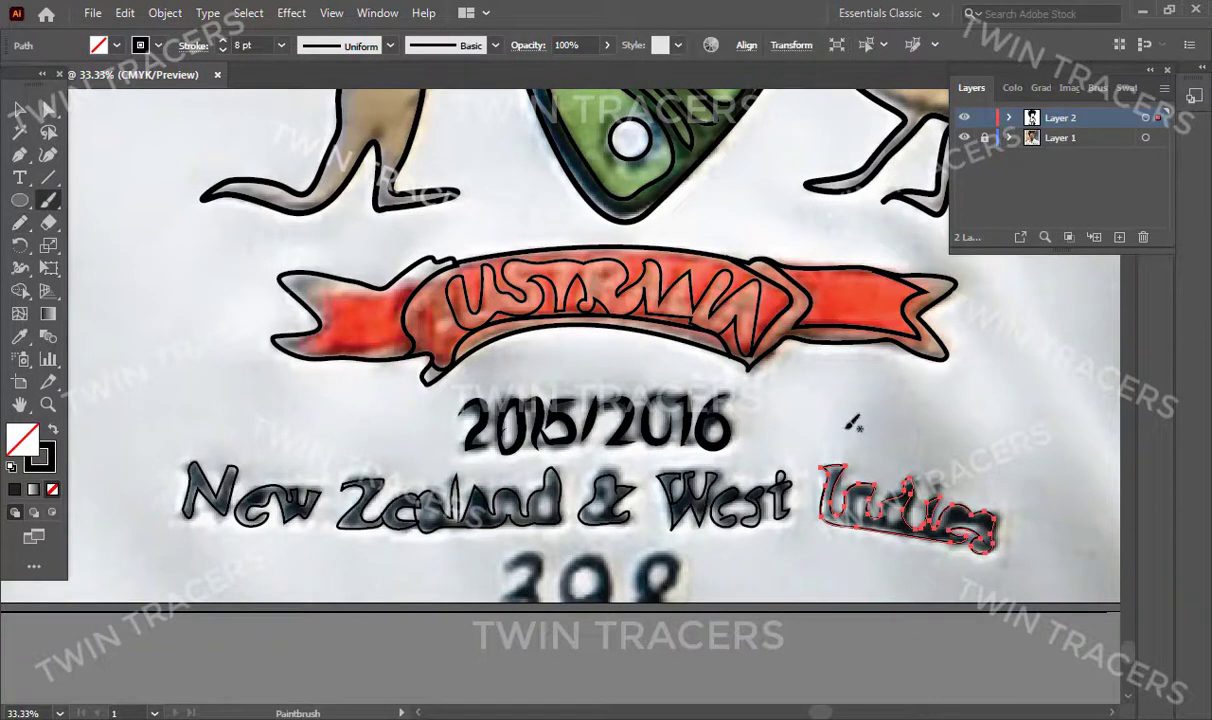
Step: Fill all the traced lettering solid black with no stroke
key(v)
key(ctrl+a)
key(shift+x)
key(ctrl+shift+a)
Step: Add the '308' number text and move it under the New Zealand & West Indies lettering
drag(742, 583, 777, 523)
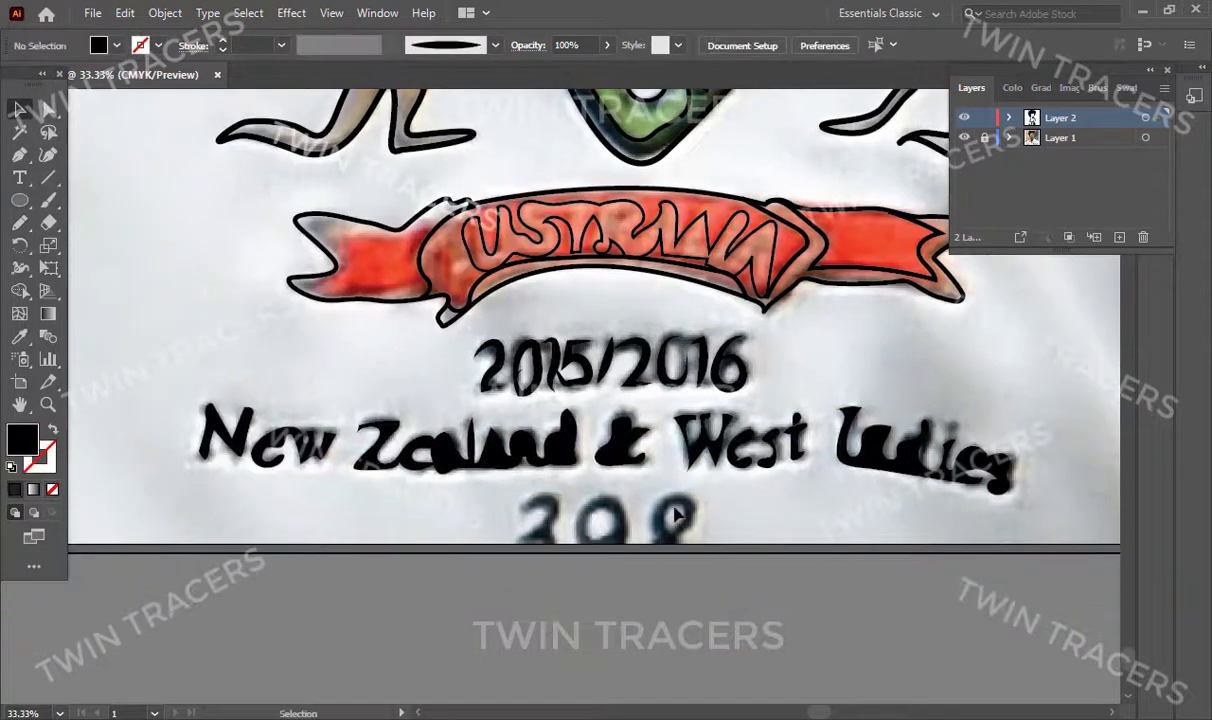
key(t)
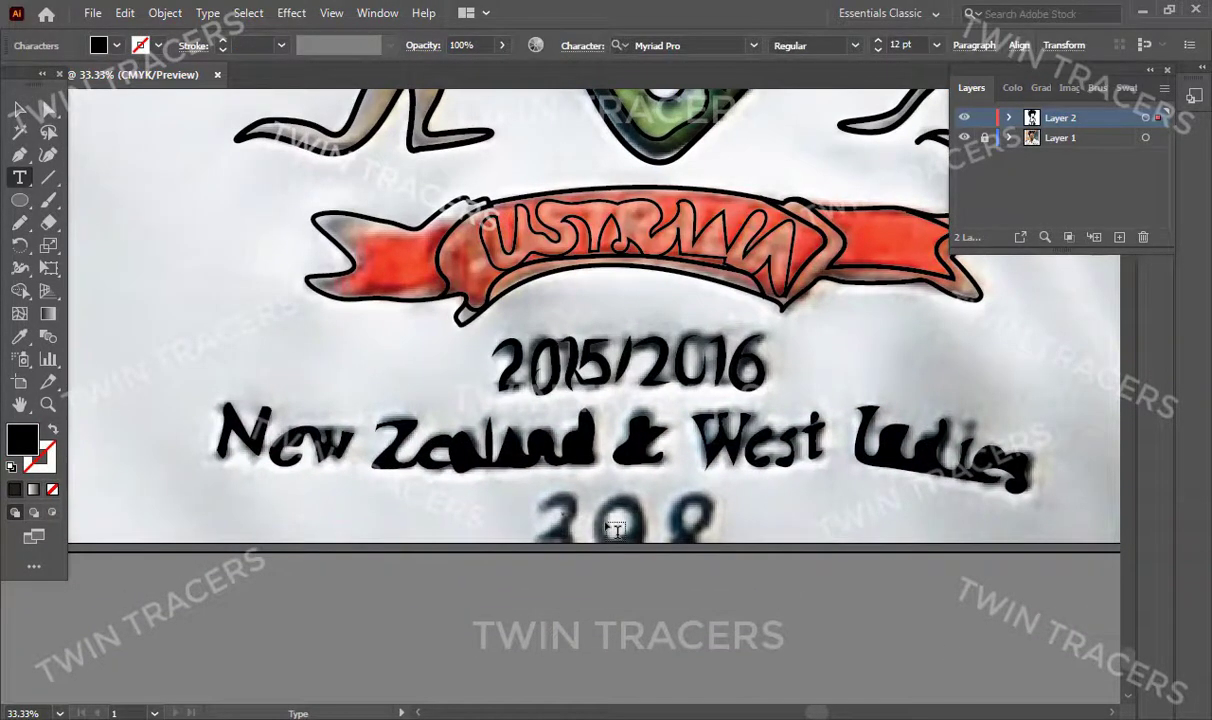
key(v)
click(615, 525)
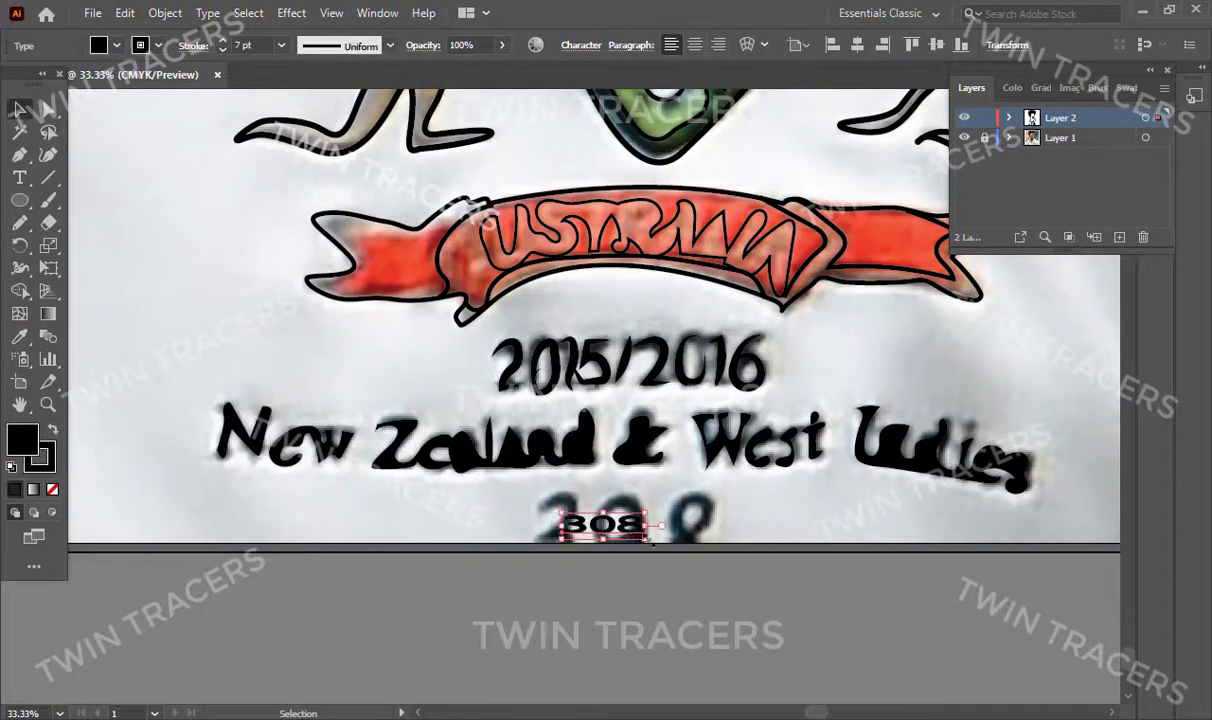
mouse_move(625, 530)
mouse_down()
mouse_move(595, 540)
mouse_move(620, 532)
mouse_up()
key(ctrl+shift+a)
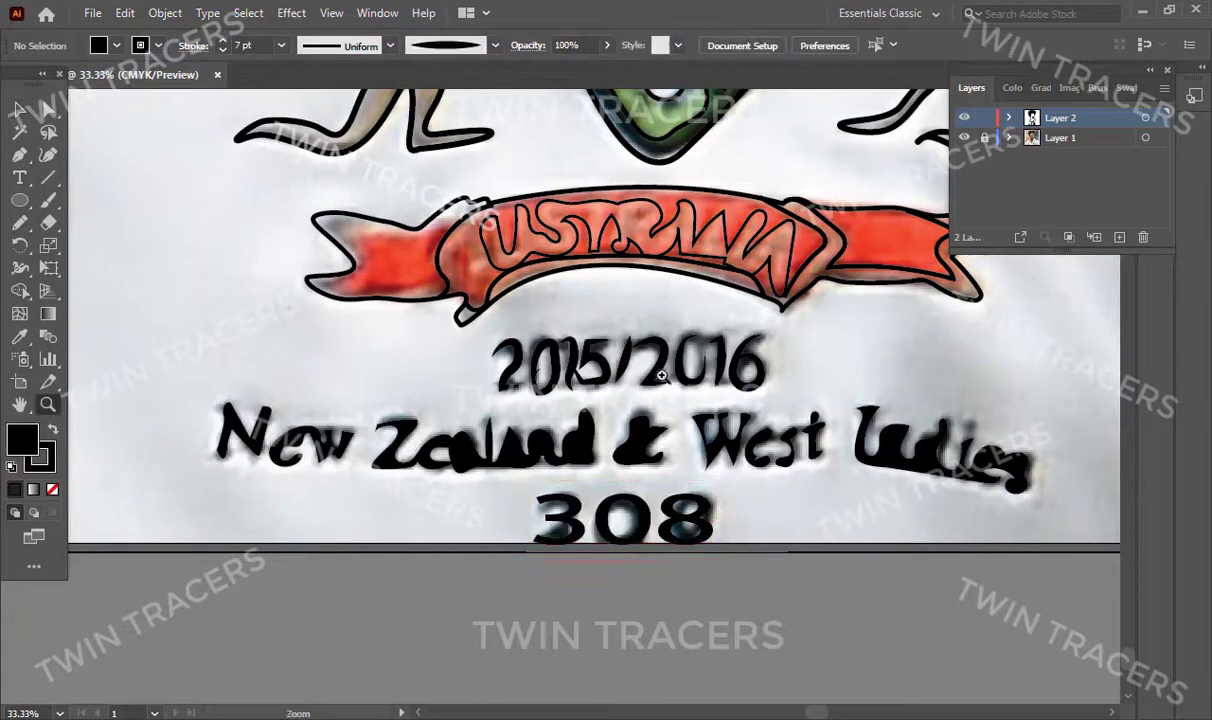
key(z)
alt+click(563, 506)
alt+click(563, 506)
alt+click(563, 506)
click(545, 218)
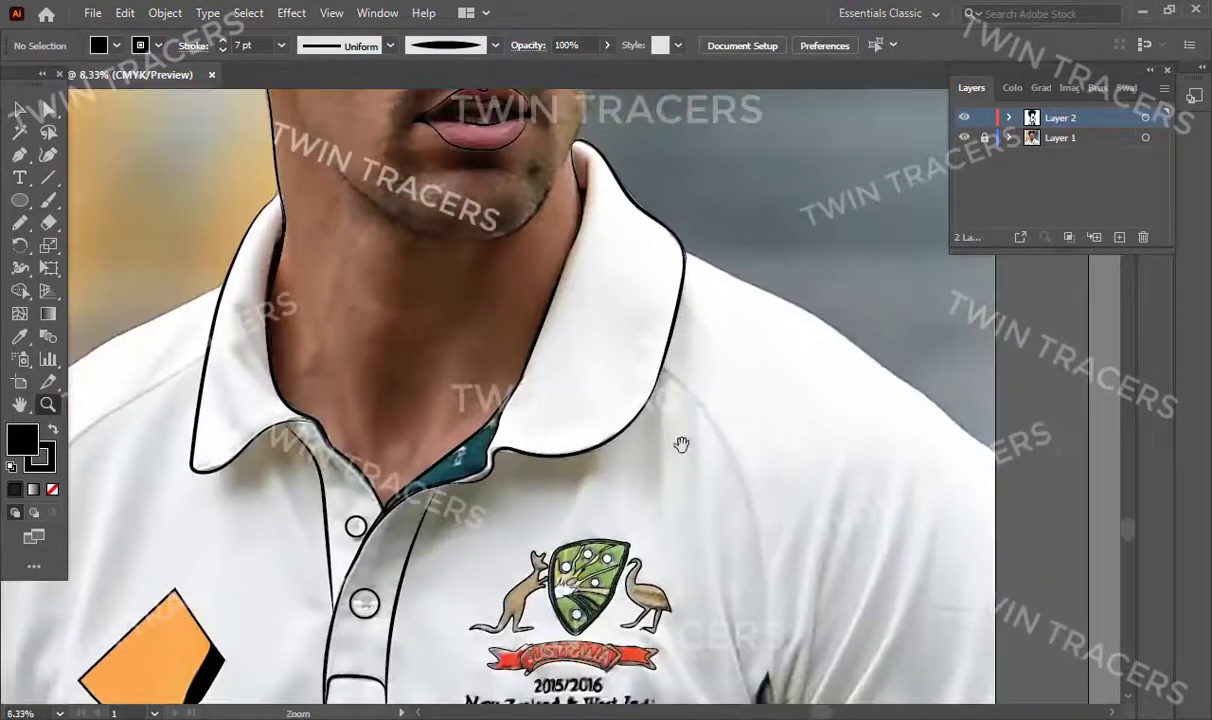
Step: Brush a black stroke along the left shoulder edge
key(n)
key(b)
drag(540, 214, 658, 256)
drag(940, 451, 945, 456)
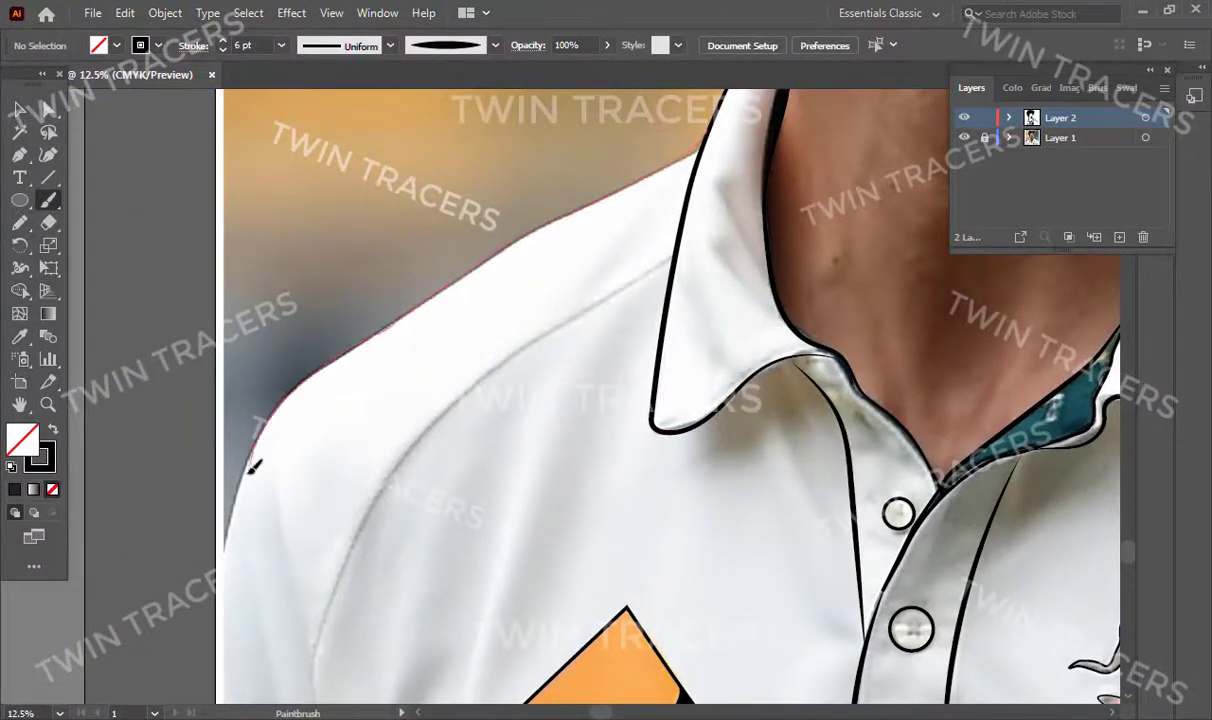
drag(254, 465, 256, 470)
key(ctrl+minus)
Step: Draw a straight path up the shirt's bottom-right edge
key(p)
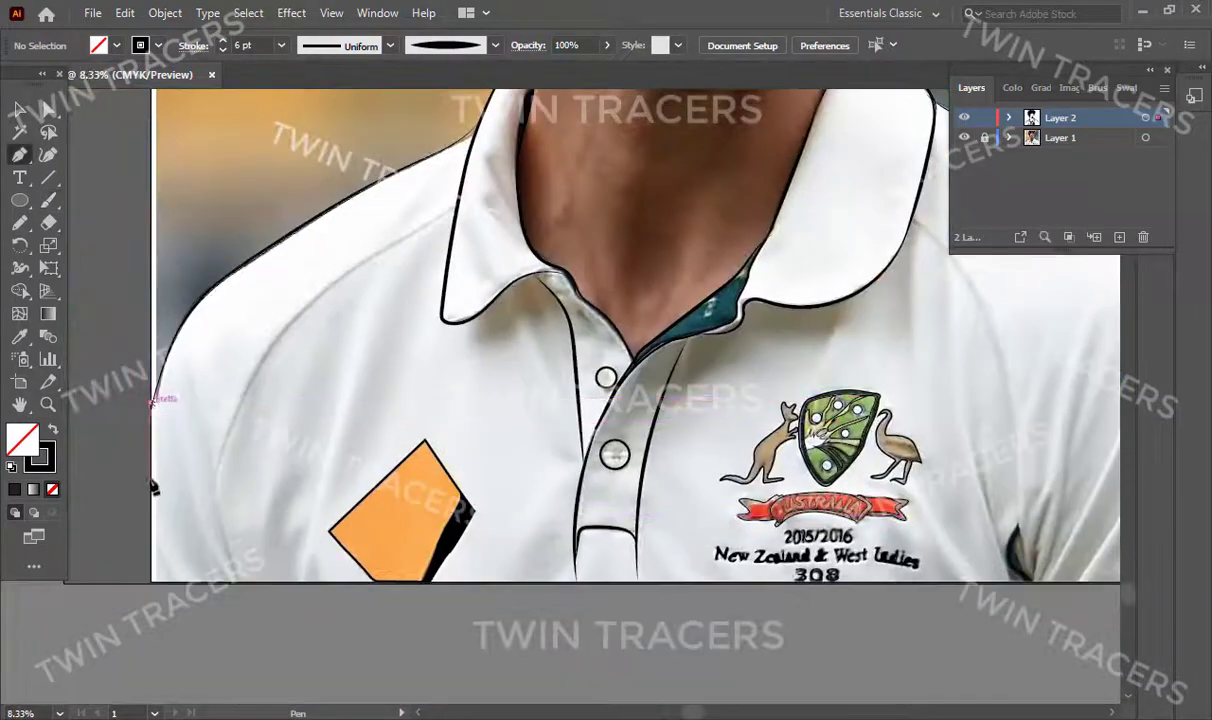
click(987, 617)
click(987, 357)
key(v)
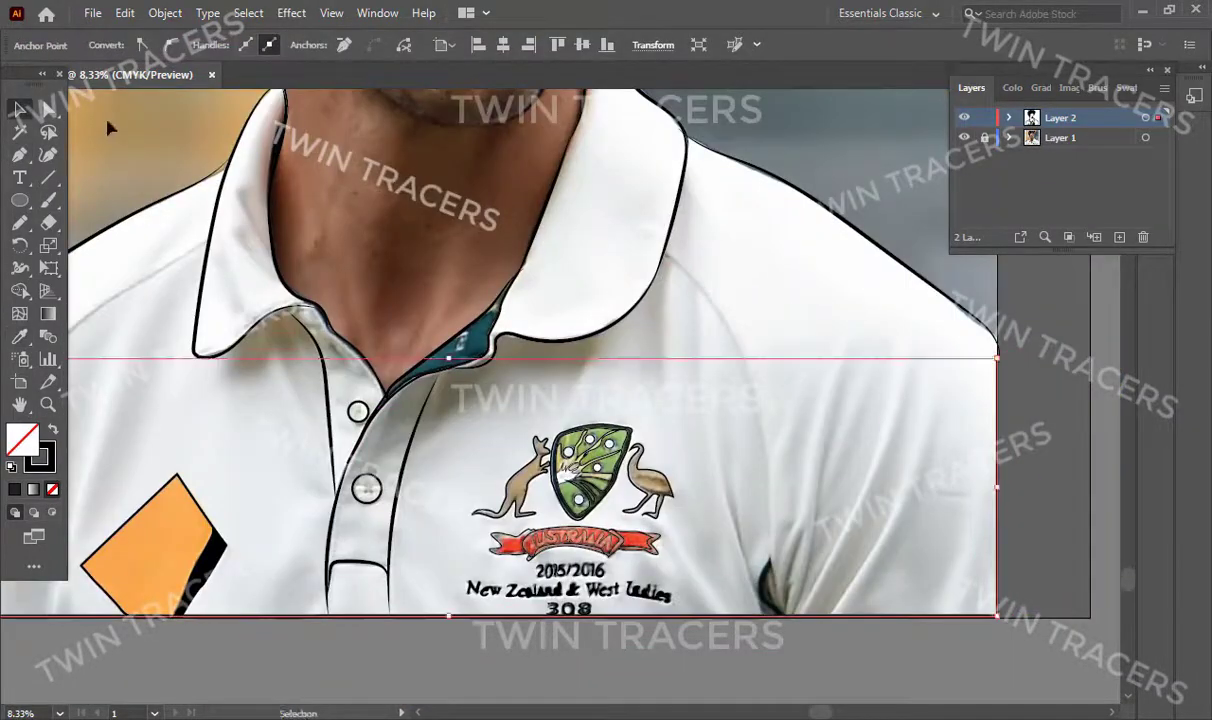
click(760, 463)
Step: Draw the fold line along the right shoulder seam
drag(775, 553, 772, 578)
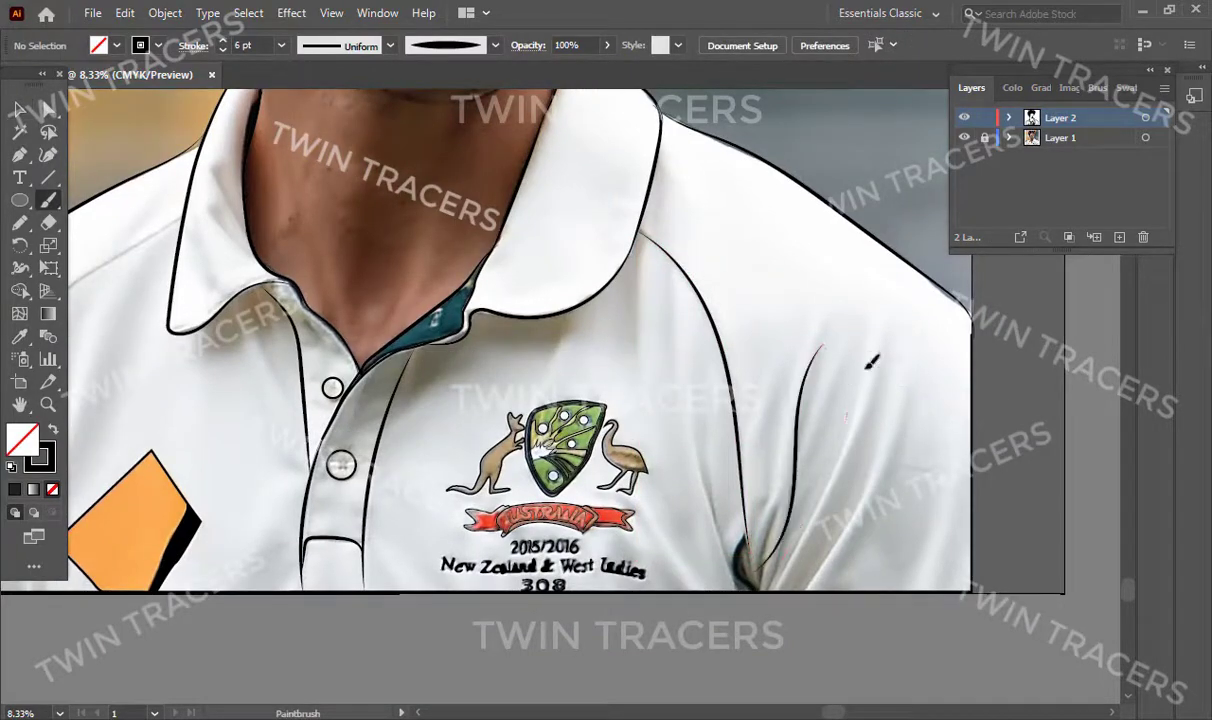
drag(828, 540, 888, 385)
scroll(958, 365, down, 2)
drag(763, 251, 740, 346)
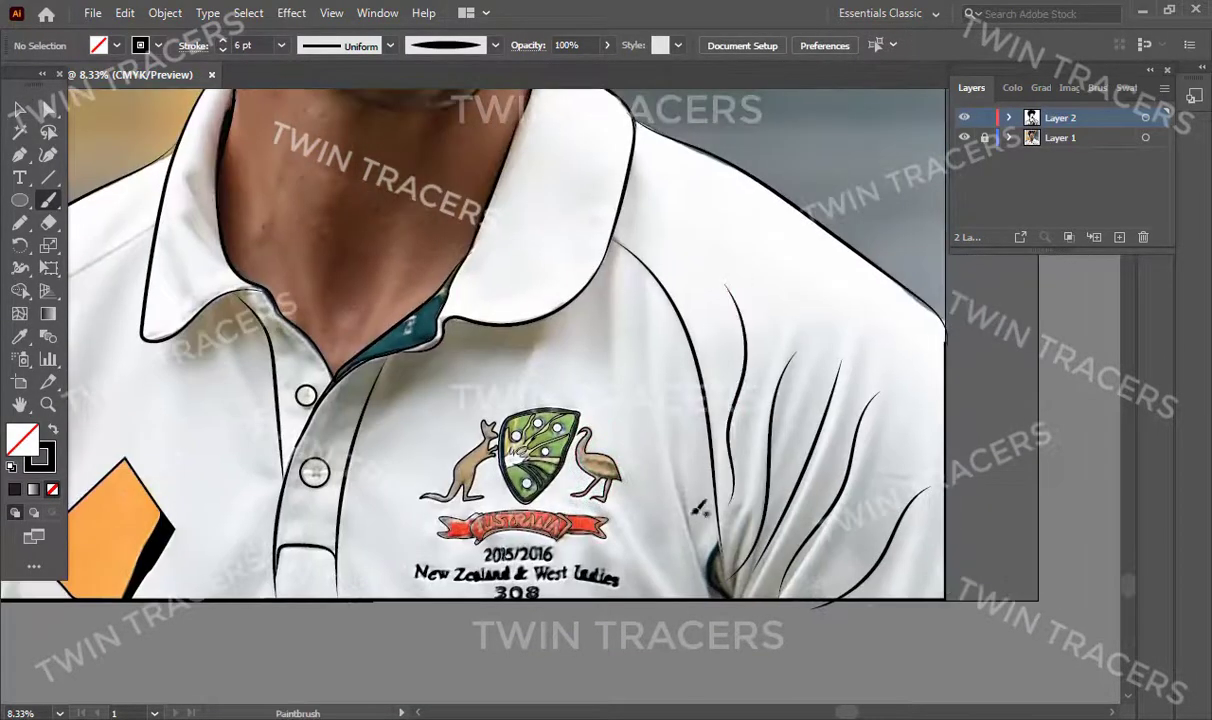
key(v)
click(790, 440)
scroll(800, 420, down, 1)
click(800, 397)
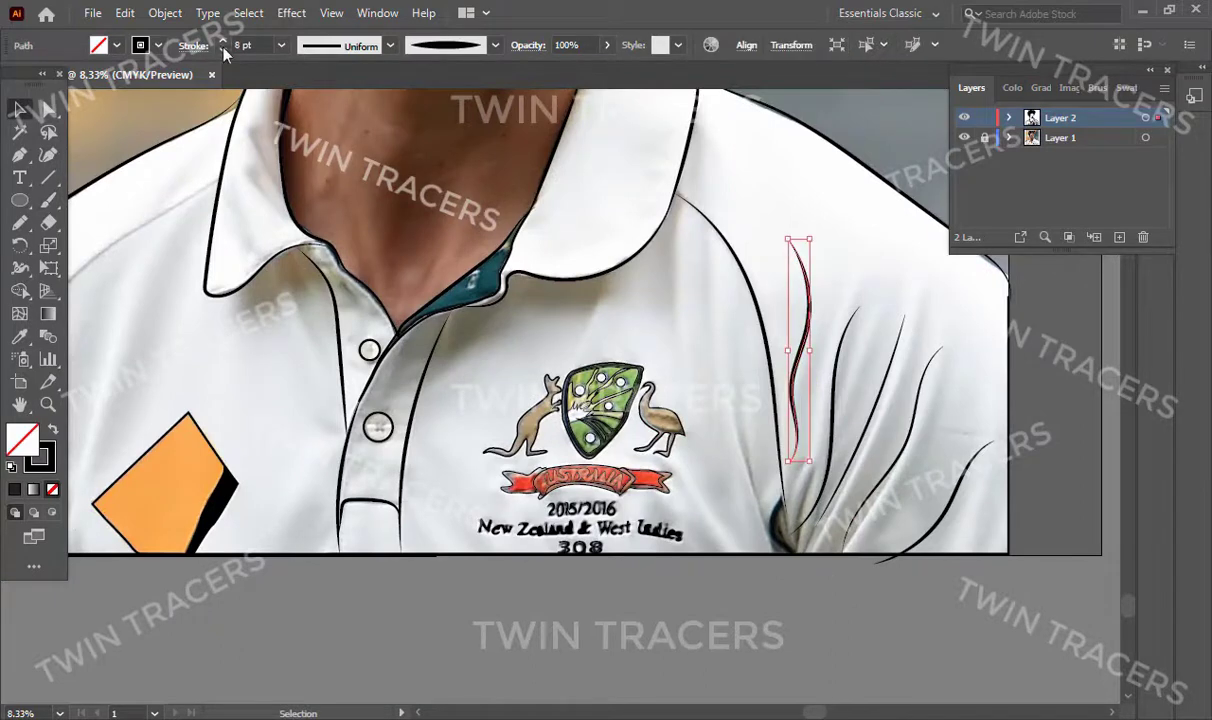
Step: Brush thin fold lines along the left sleeve and side, then hide the photo
key(b)
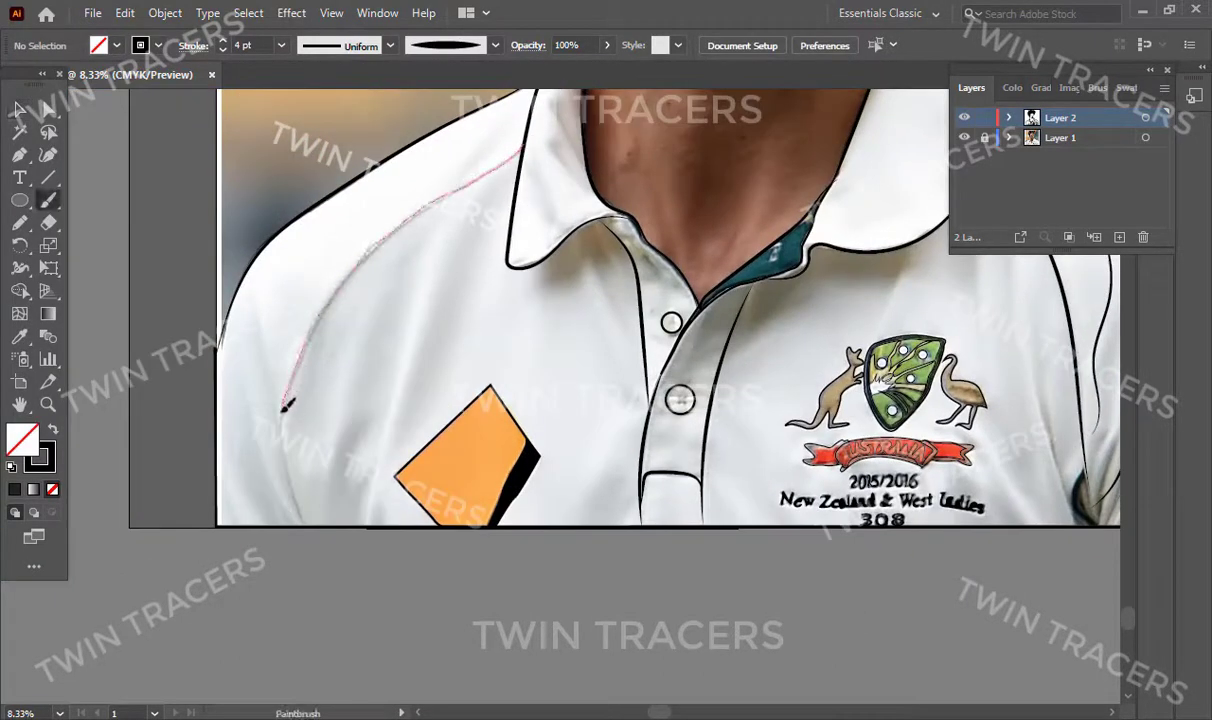
drag(285, 405, 285, 407)
drag(258, 315, 310, 540)
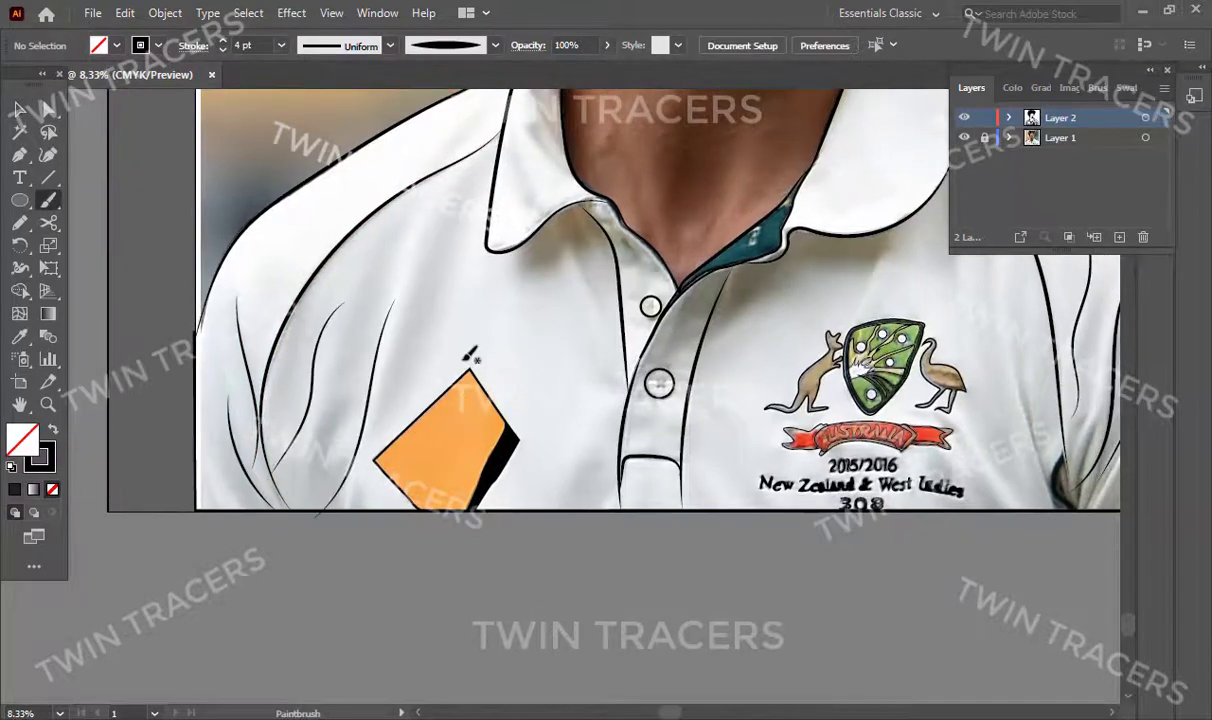
scroll(345, 448, right, 2)
scroll(655, 231, right, 3)
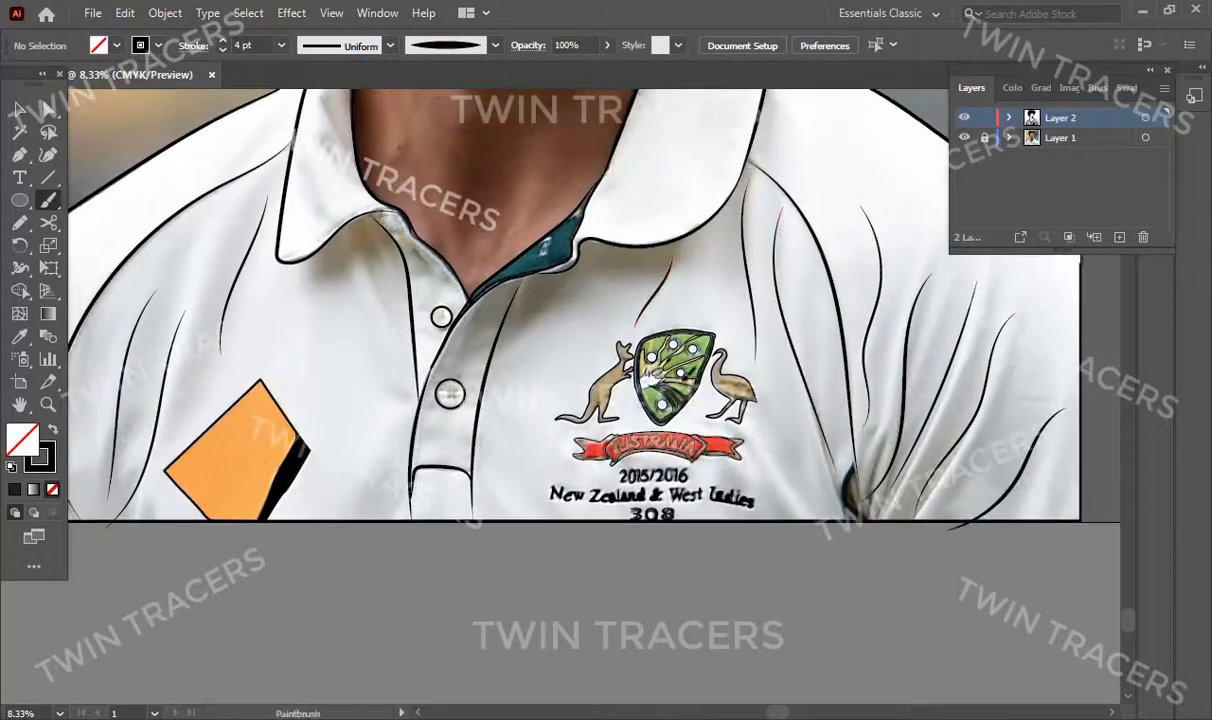
key(z)
drag(700, 447, 650, 447)
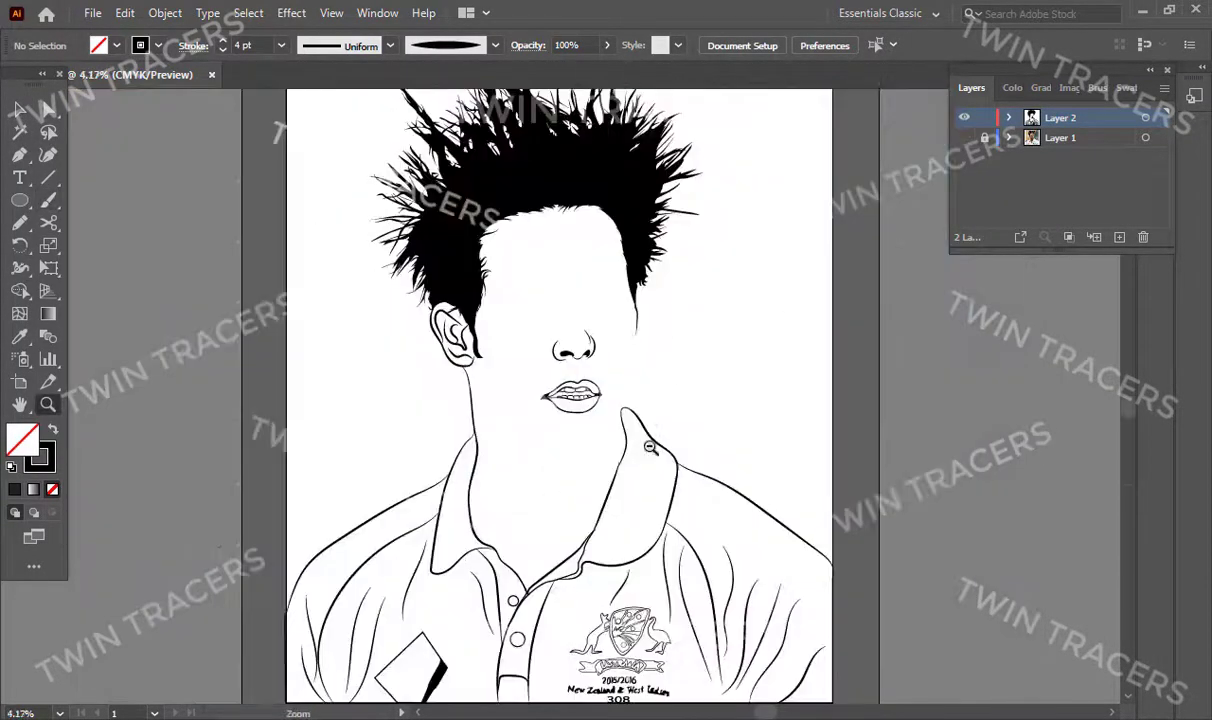
Step: Trace the left eyebrow as a solid black shape with no stroke
click(650, 447)
click(619, 316)
drag(619, 316, 516, 320)
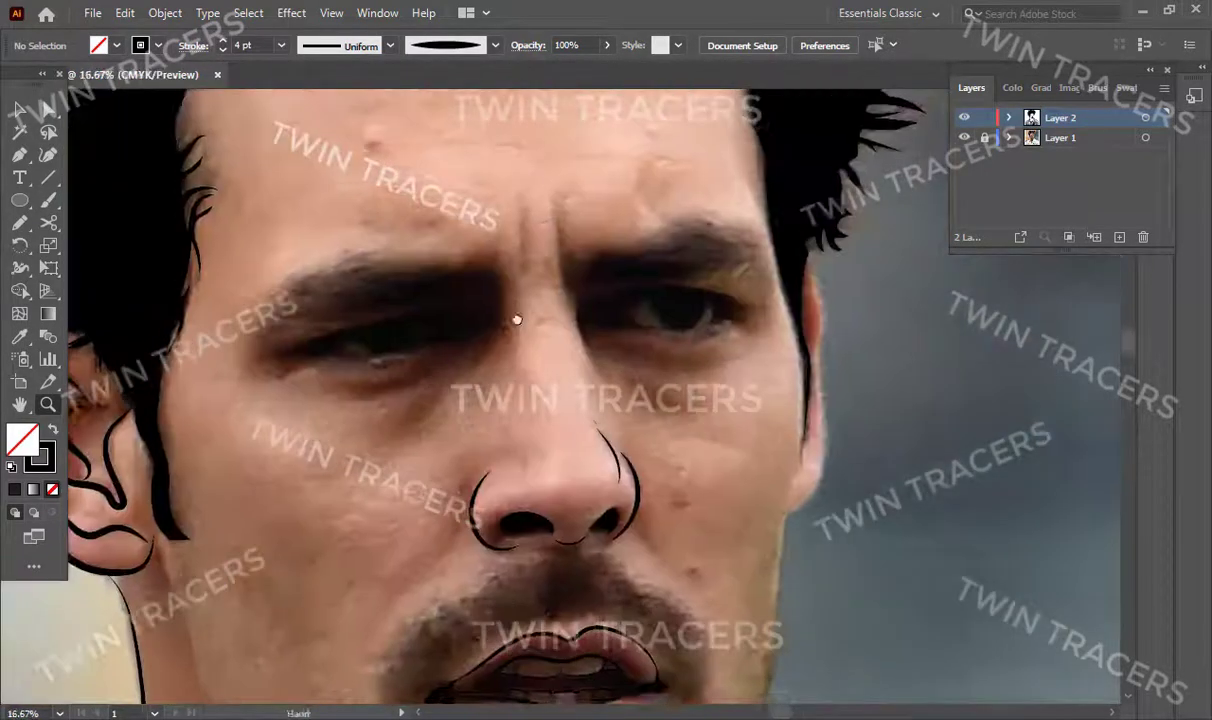
key(b)
ctrl+click(462, 300)
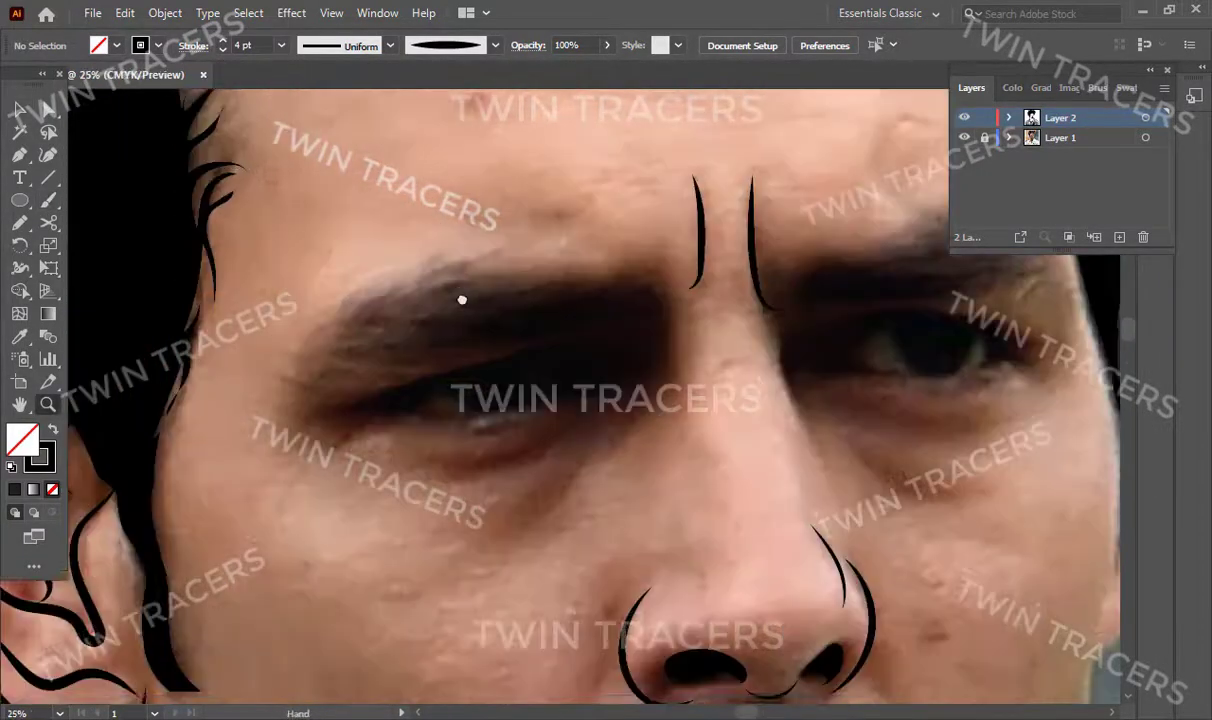
drag(405, 358, 390, 366)
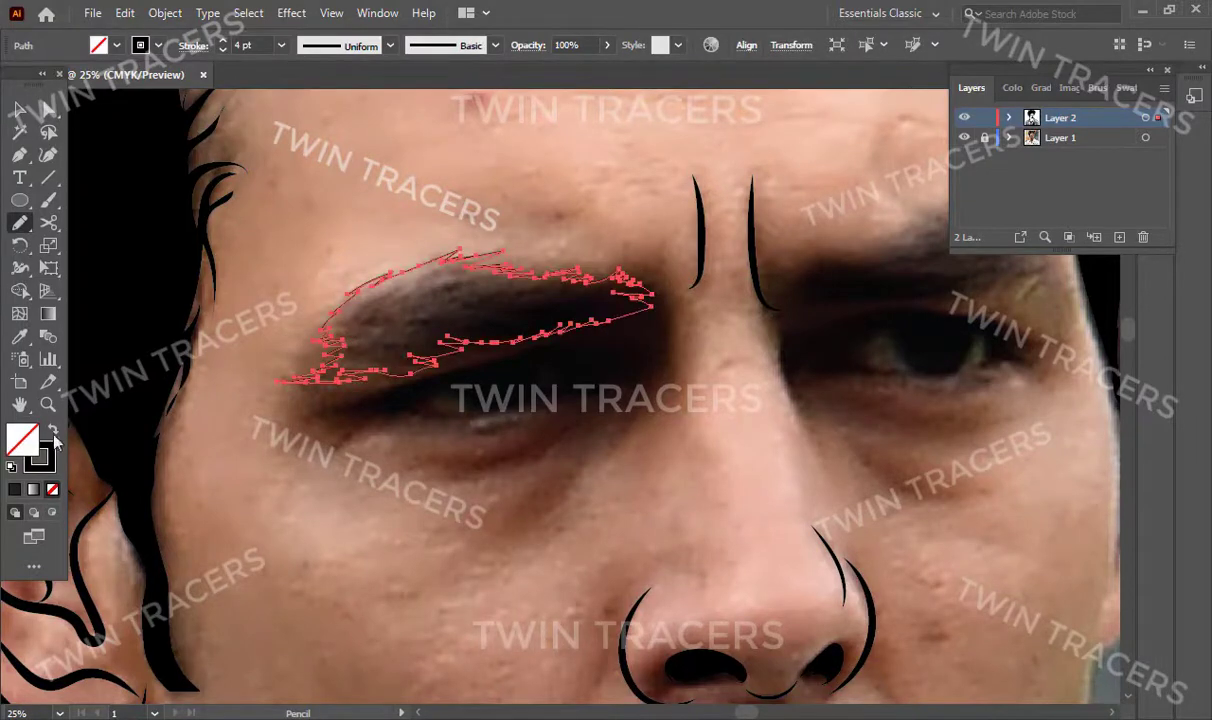
key(shift+x)
key(v)
click(368, 182)
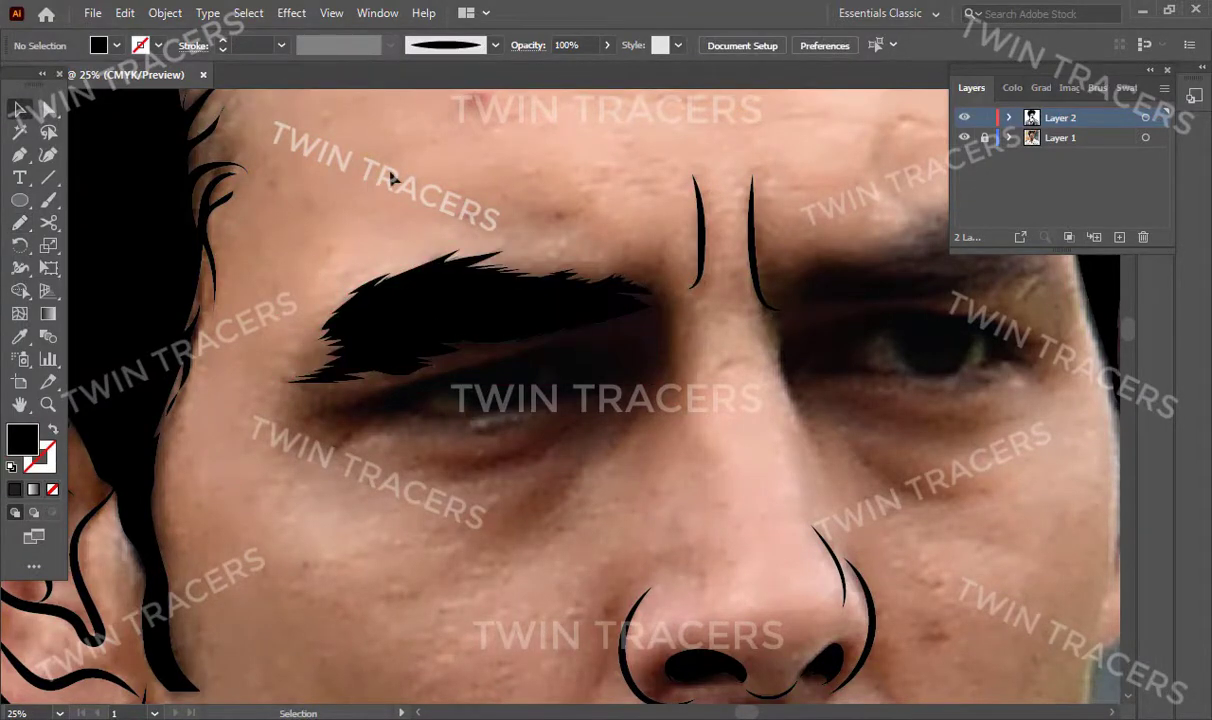
Step: Trace the right eyebrow in pencil and make it black-filled with no stroke
key(n)
mouse_move(742, 327)
mouse_down()
mouse_move(812, 302)
mouse_move(742, 326)
mouse_move(690, 364)
mouse_up()
key(shift+x)
key(ctrl+shift+a)
key(z)
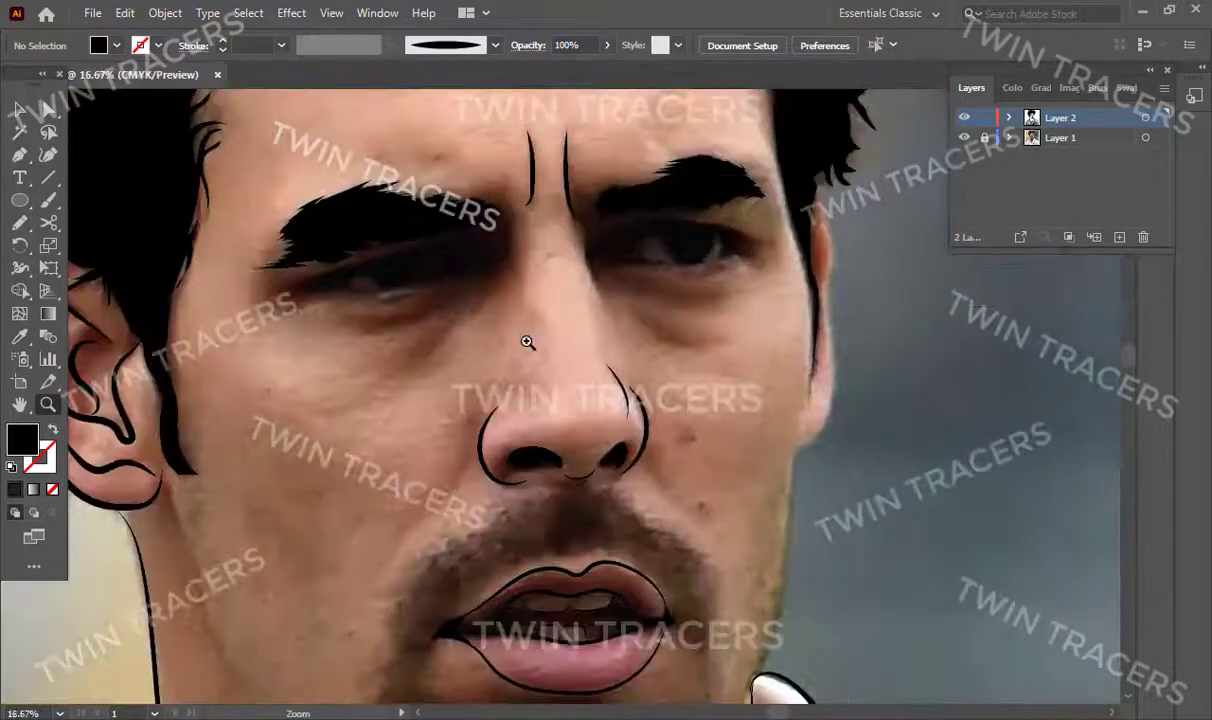
click(527, 338)
Step: Trace the right eye outline with a 2 pt pencil stroke
key(b)
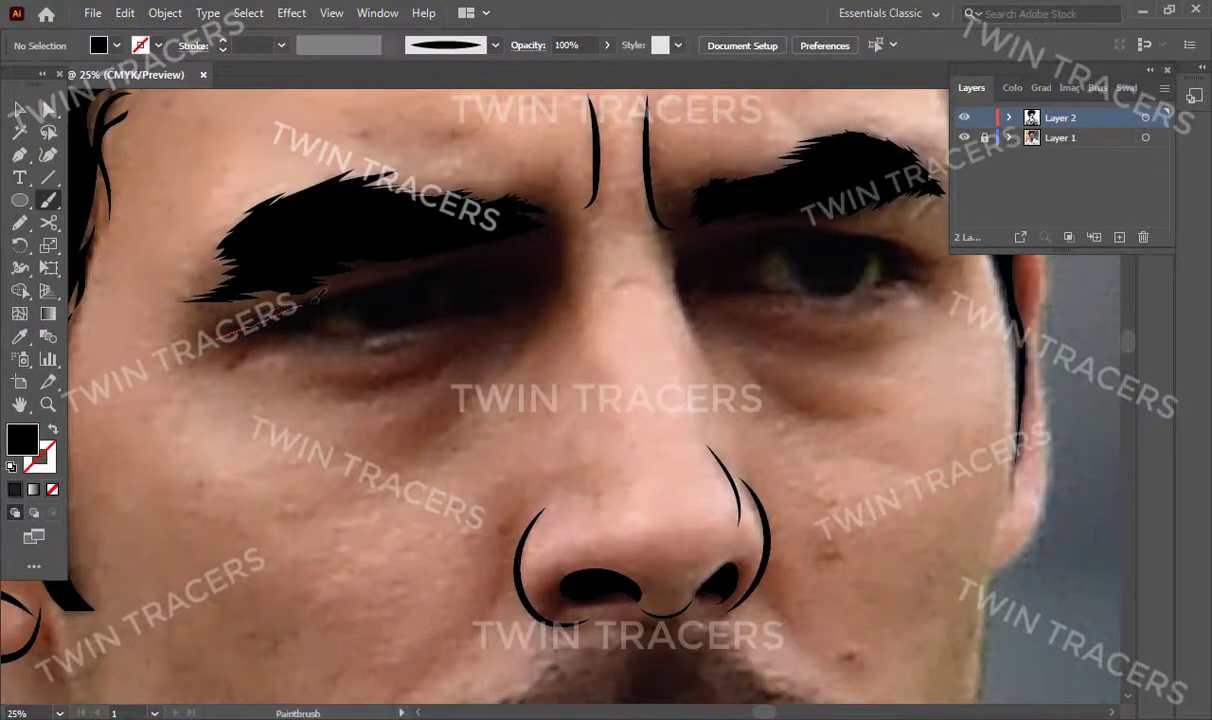
key(bracketright)
key(bracketright)
key(bracketright)
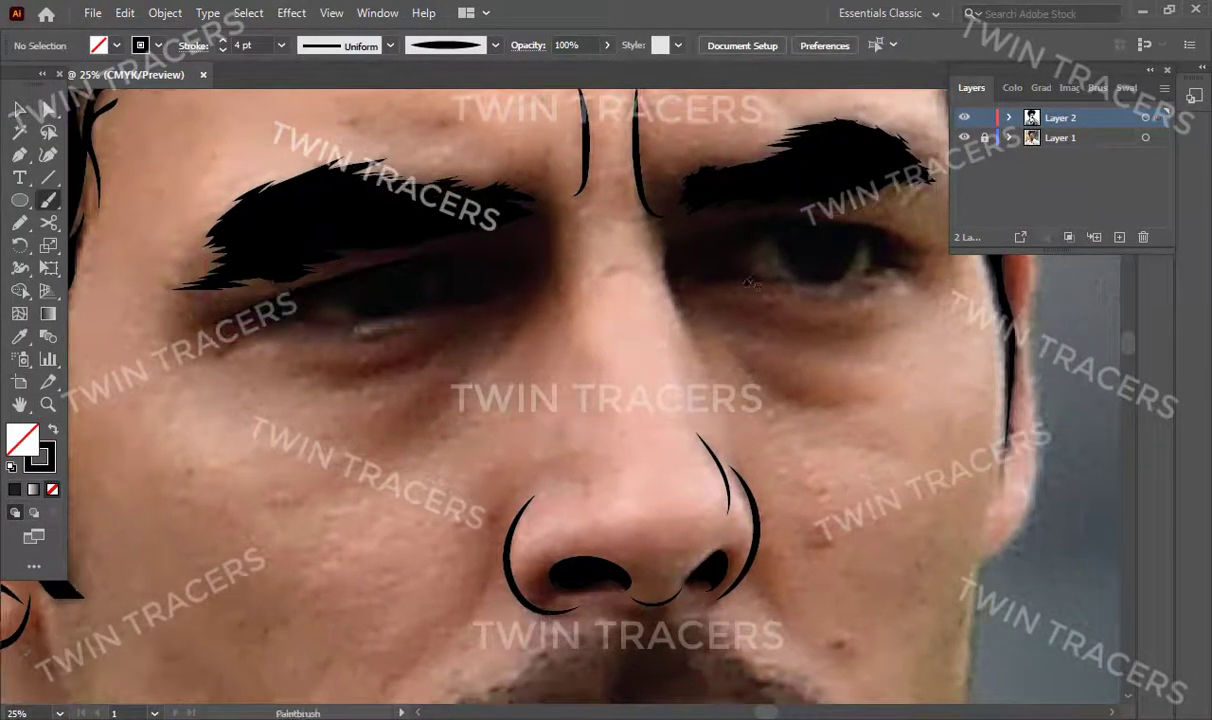
drag(748, 283, 680, 310)
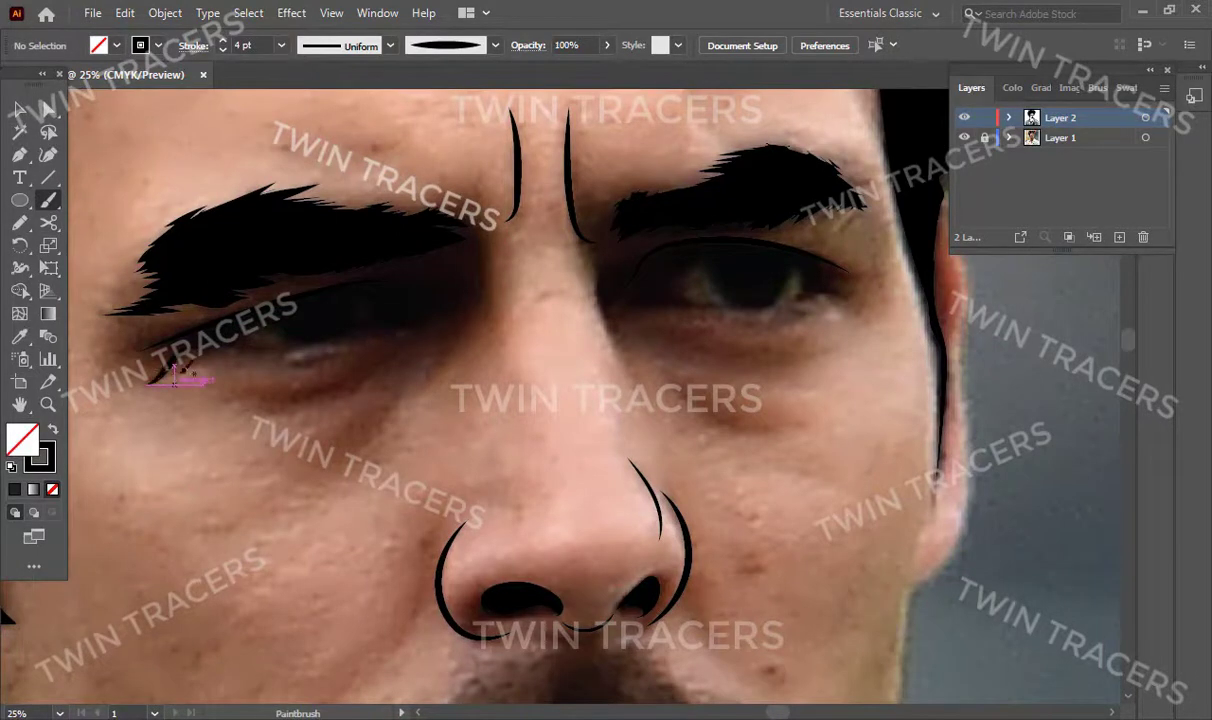
ctrl+click(175, 375)
key(n)
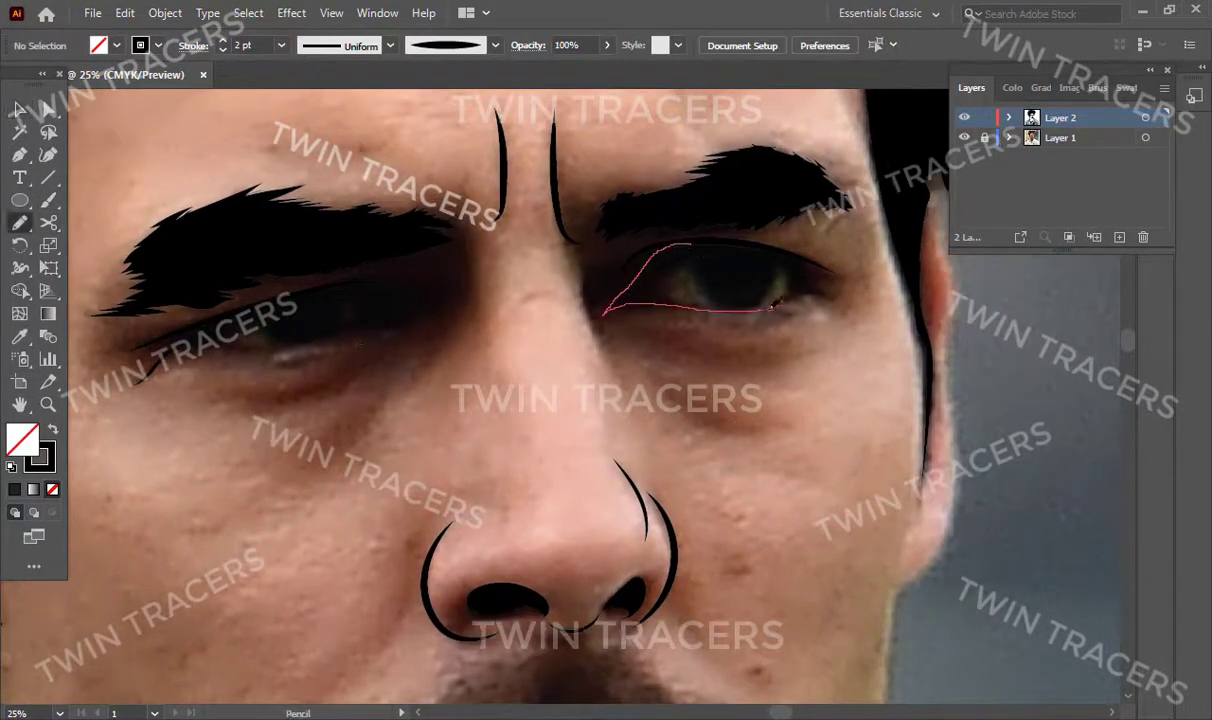
drag(800, 255, 826, 291)
key(v)
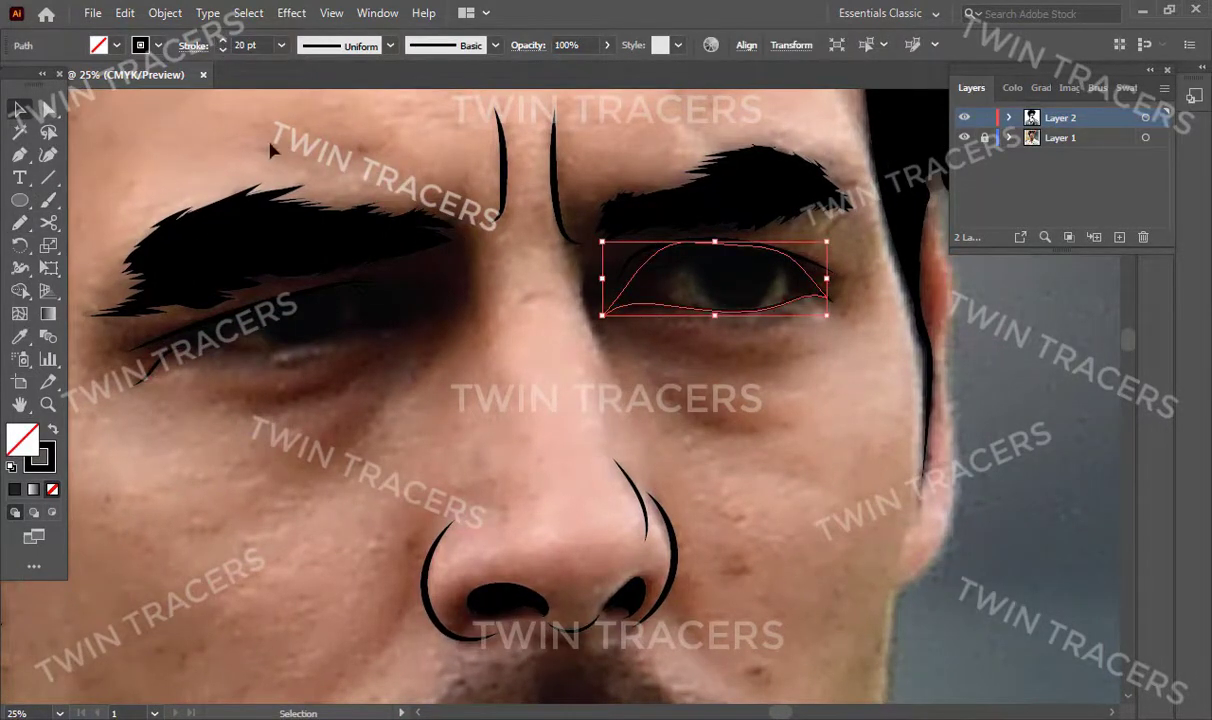
key(ctrl+shift+a)
Step: Draw a solid black iris with no outline inside the right eye
key(n)
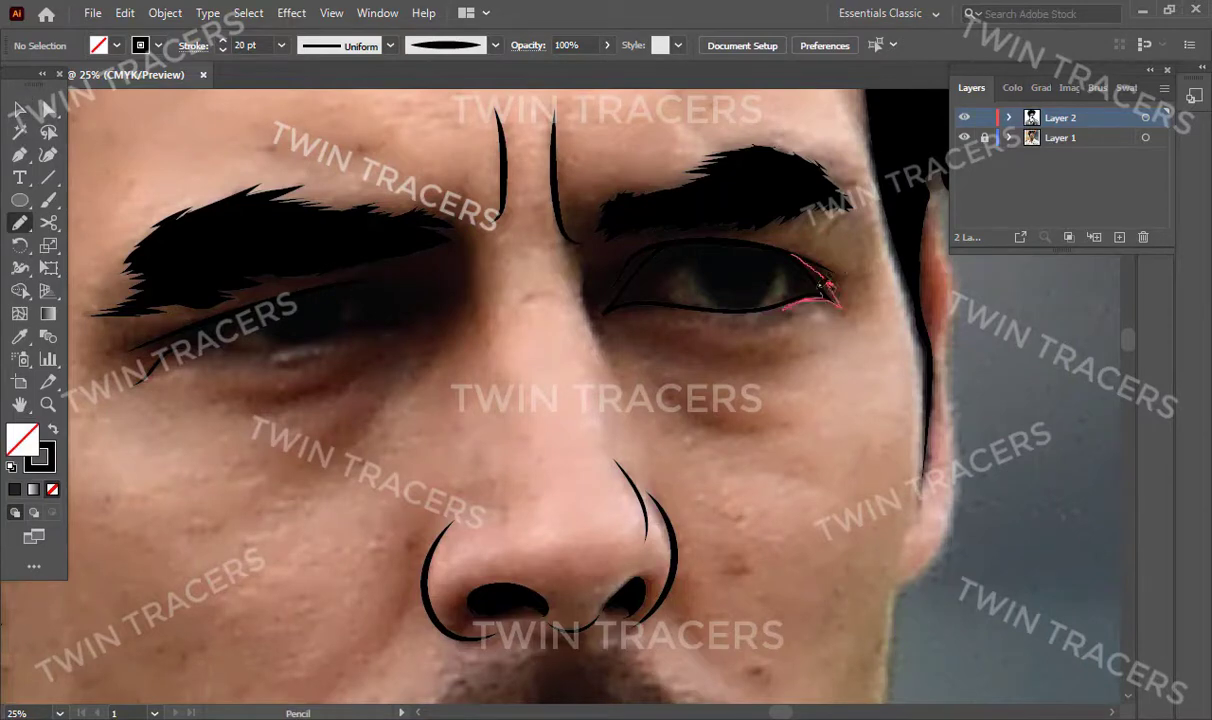
key(shift+x)
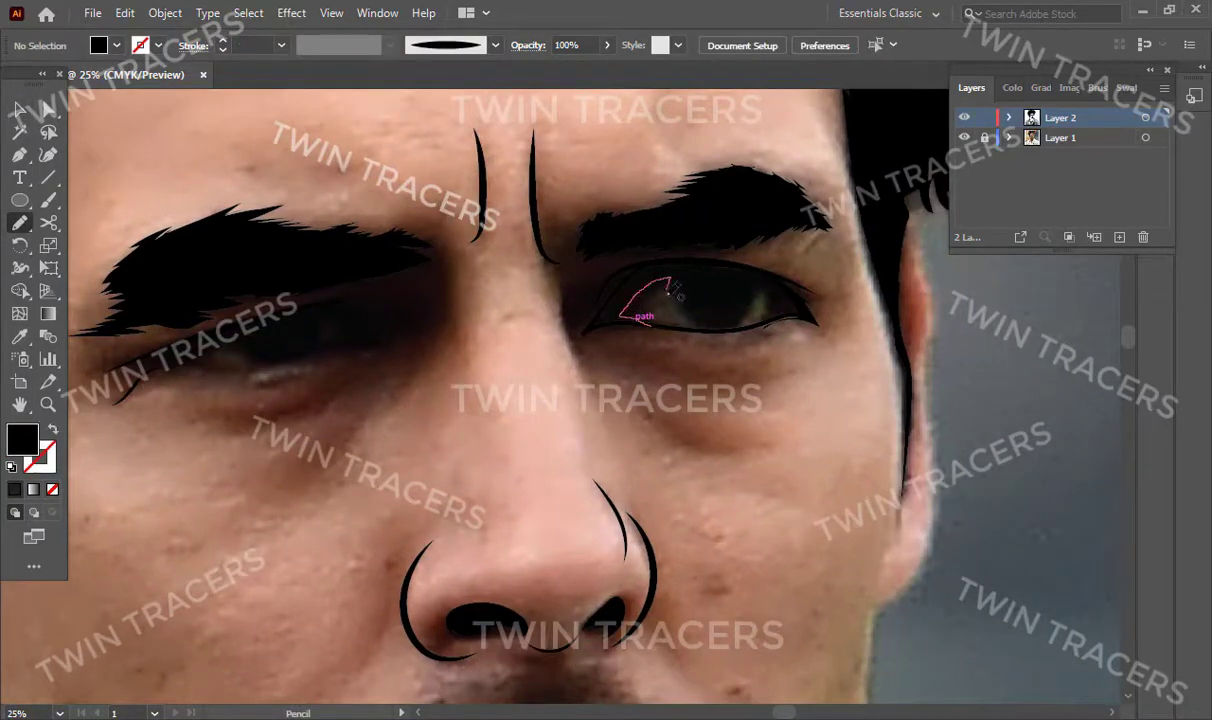
drag(590, 327, 592, 326)
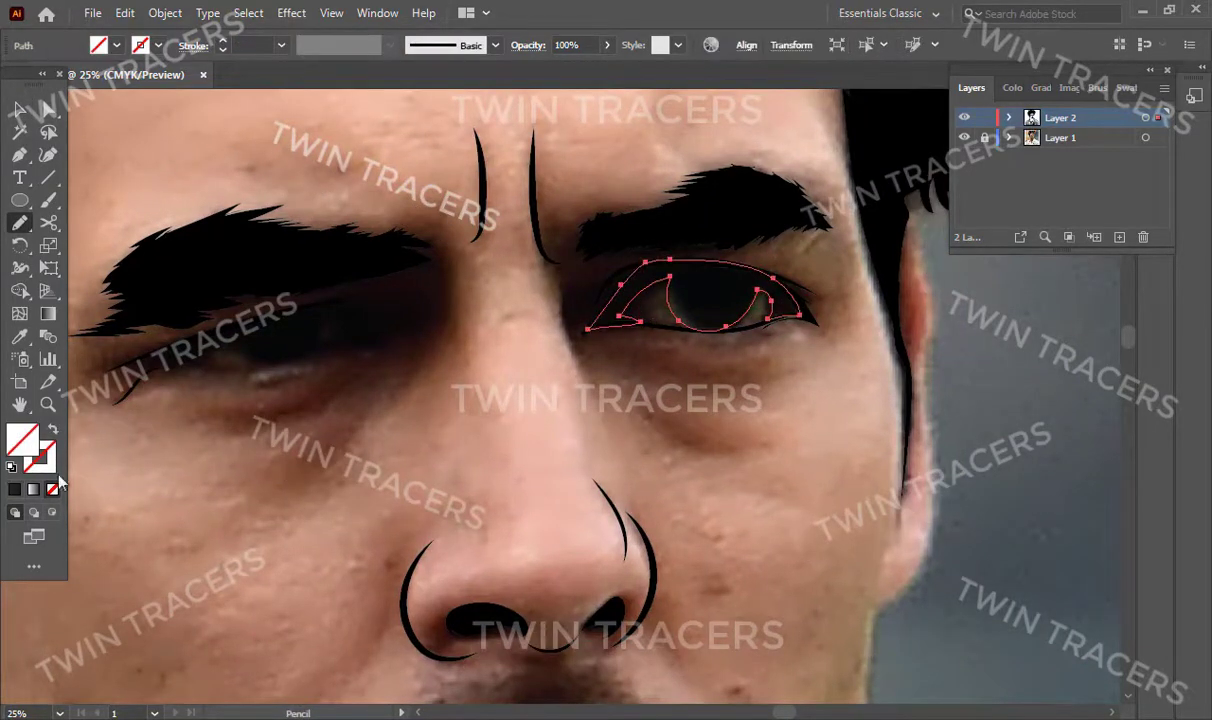
key(v)
key(ctrl+shift+a)
Step: Add two black curved fold lines under the right eye and down the cheek
key(n)
drag(626, 385, 738, 452)
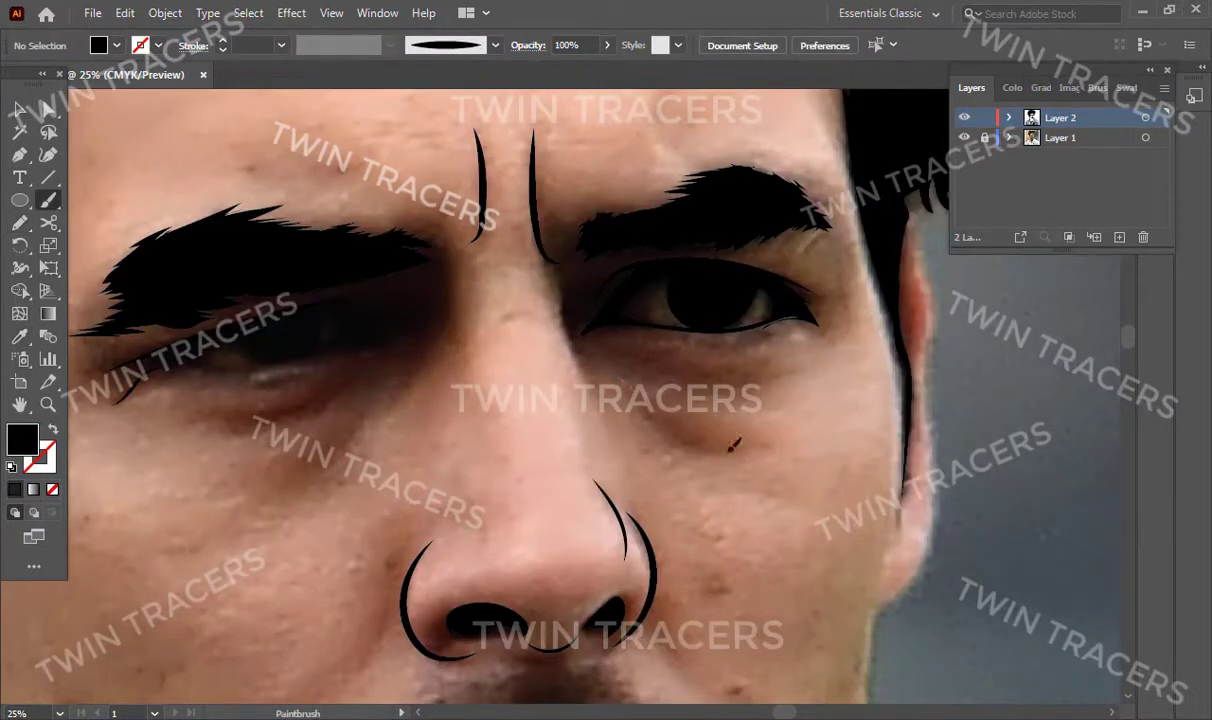
key(shift+x)
key(v)
key(ctrl+shift+a)
key(b)
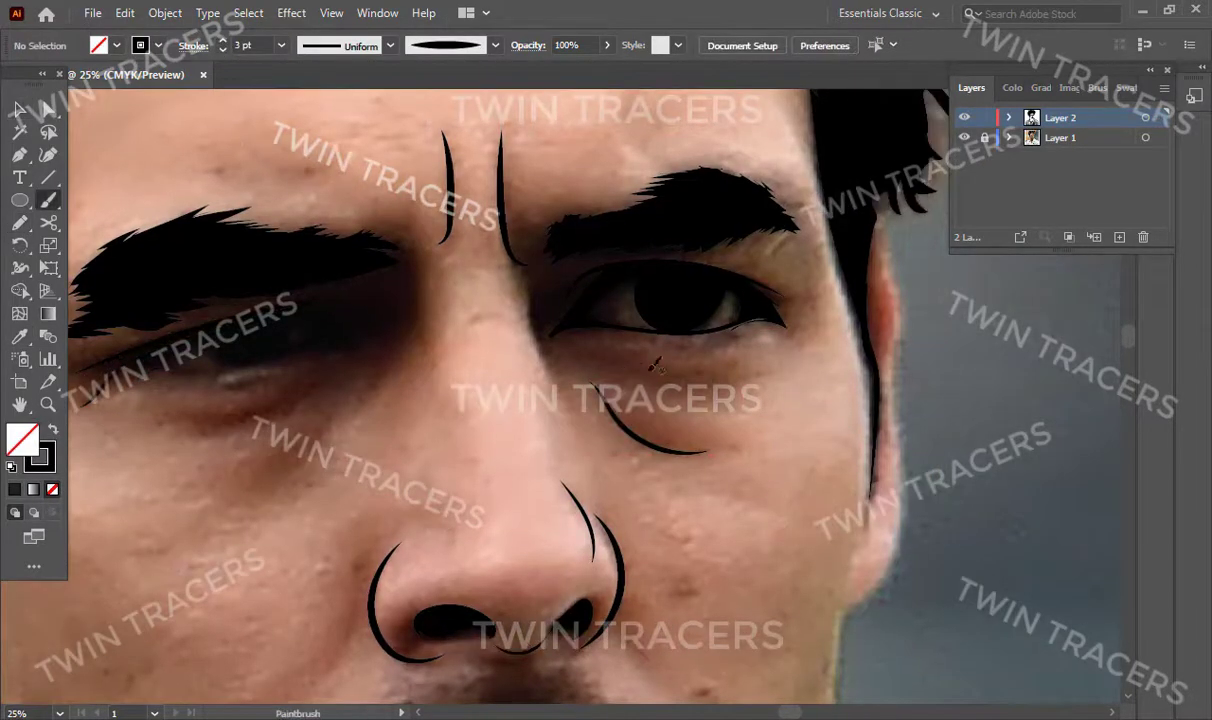
drag(545, 272, 535, 260)
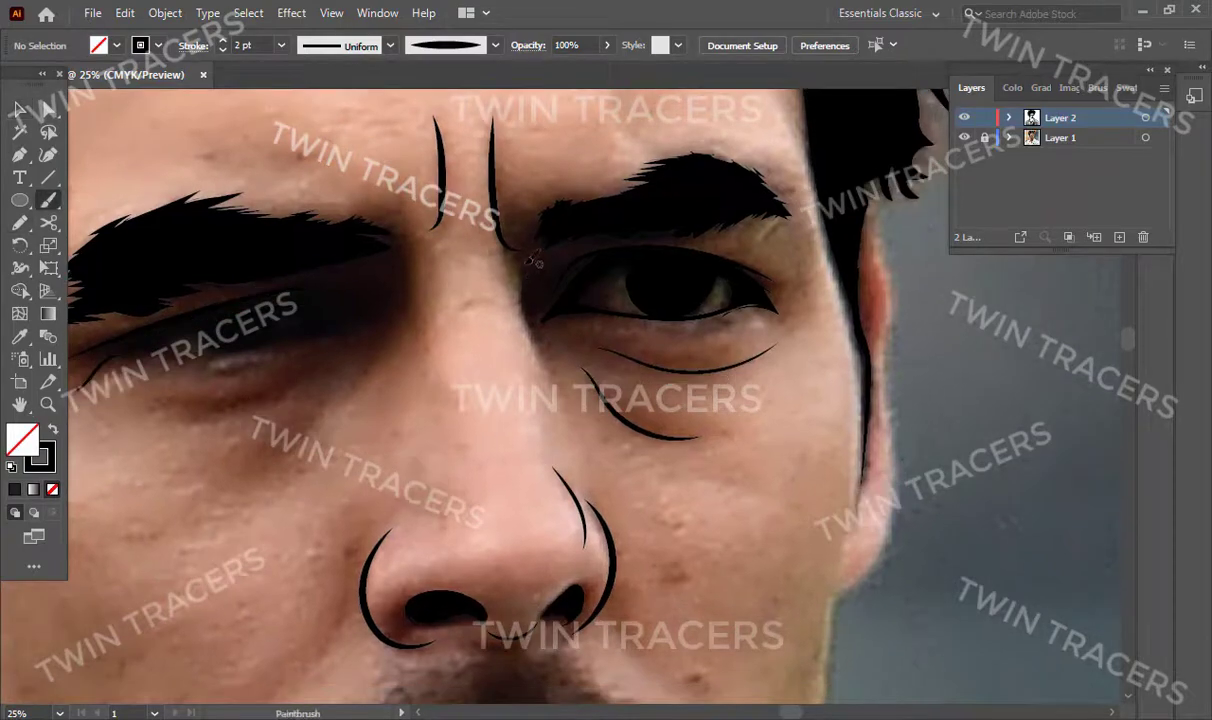
scroll(578, 357, down, 1)
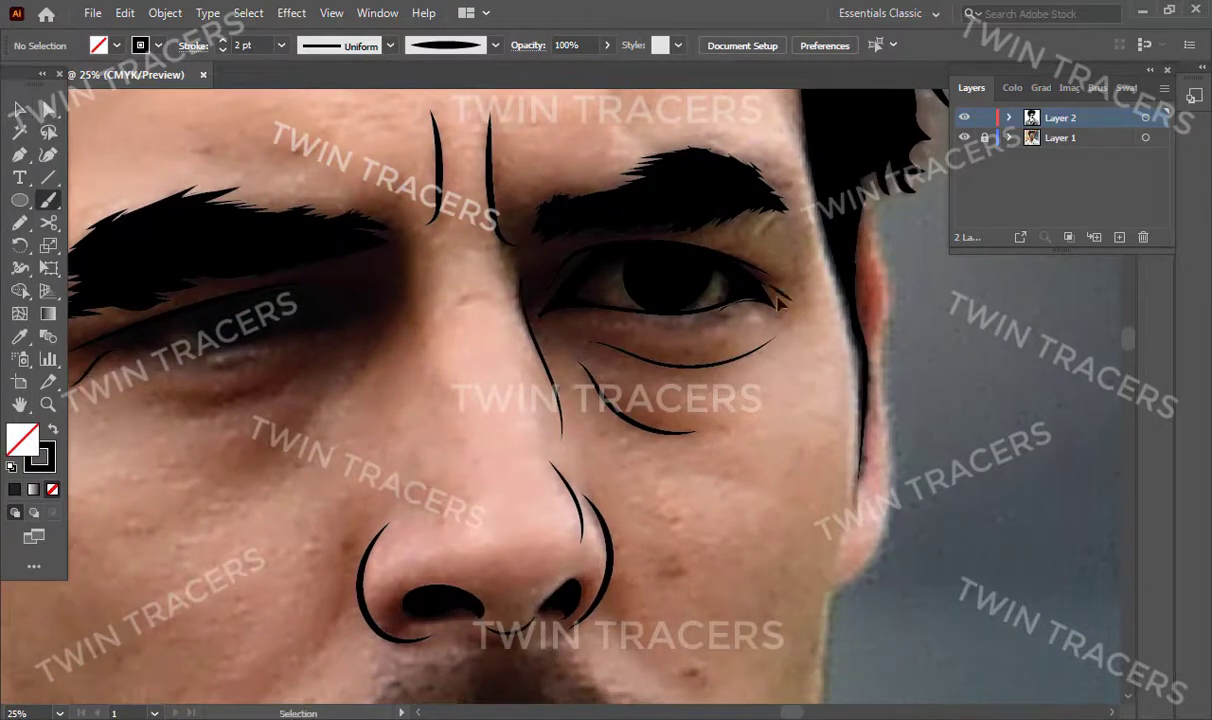
Step: Hide and re-show the reference photo layer to check the right-eye work
key(c)
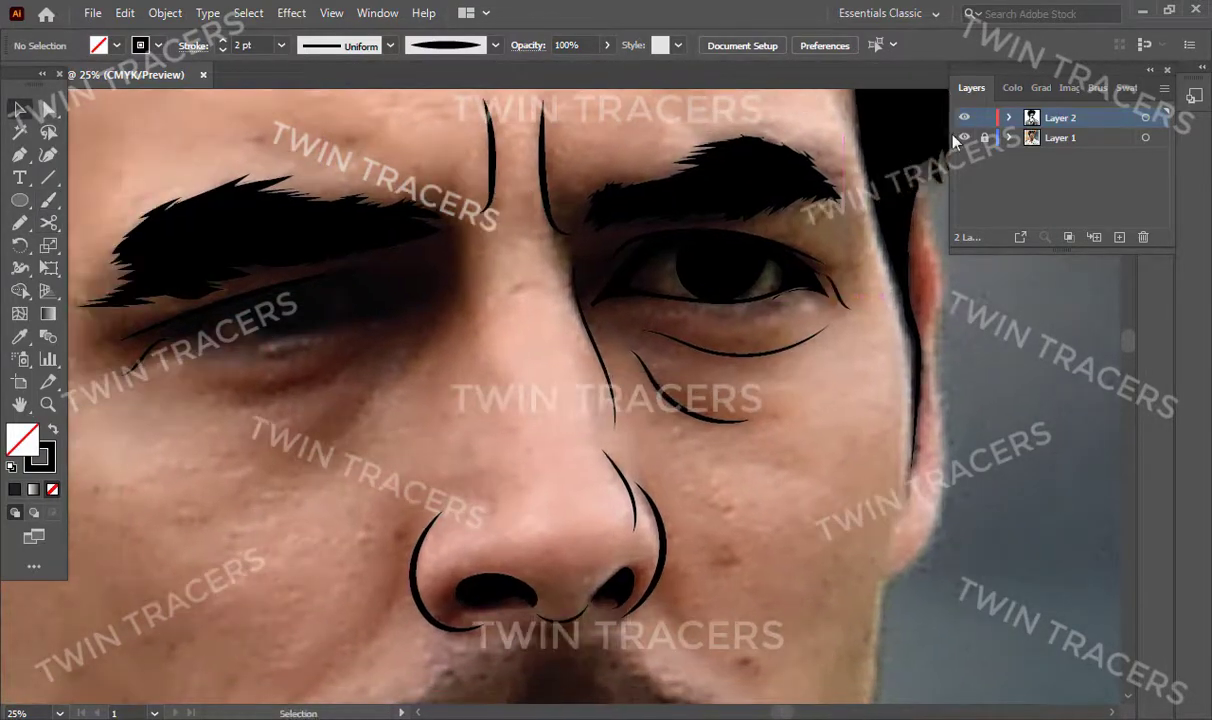
click(964, 137)
key(ctrl+minus)
key(ctrl+minus)
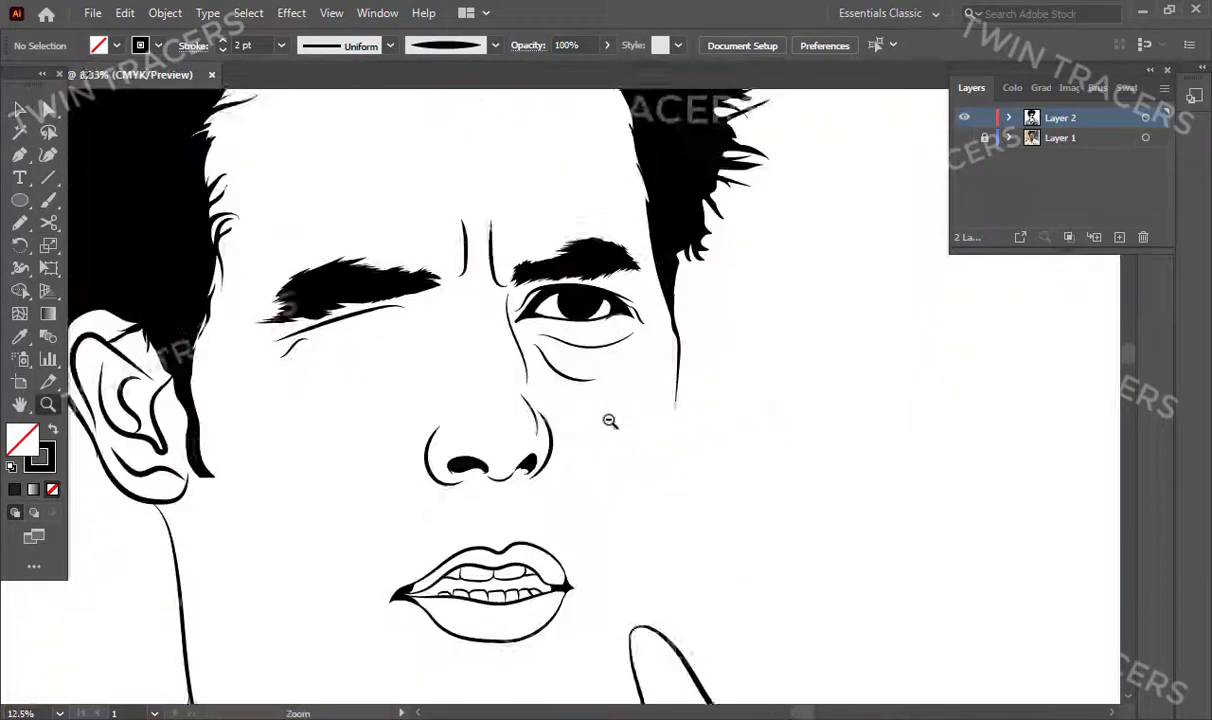
key(v)
click(647, 327)
click(964, 137)
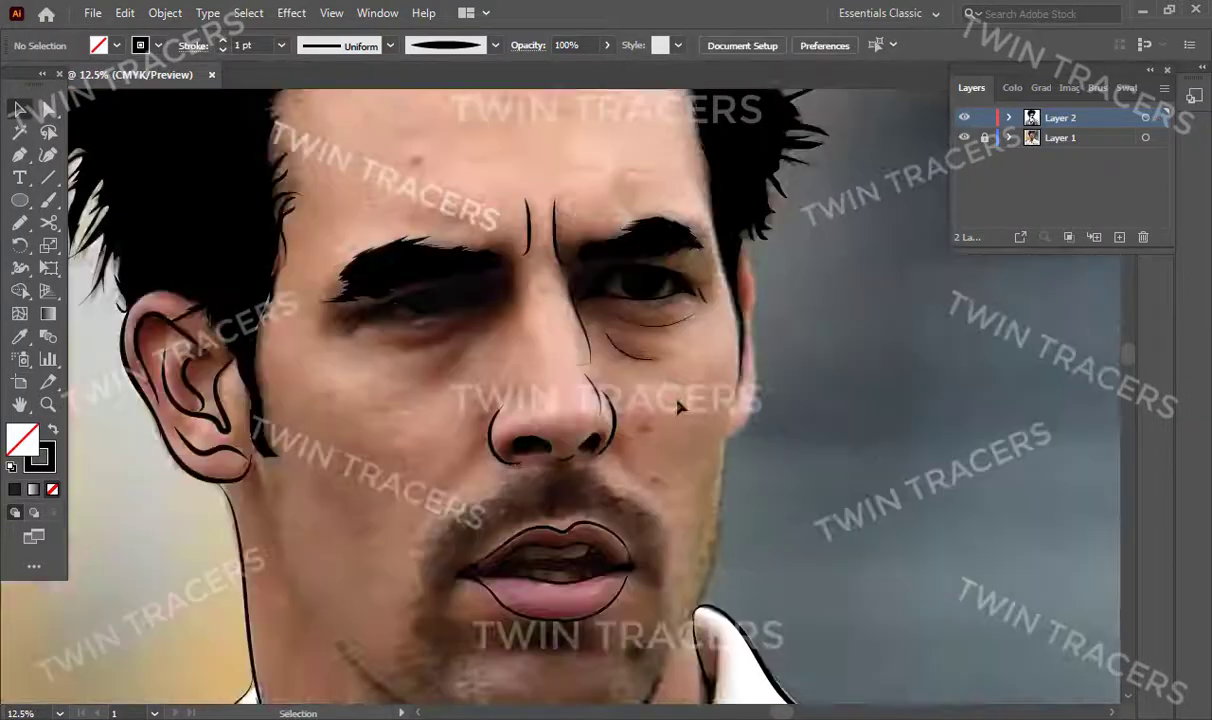
key(ctrl+plus)
key(ctrl+shift+a)
Step: Trace the left eye outline and dark inner shape, filled solid black
key(ctrl+plus)
key(ctrl+plus)
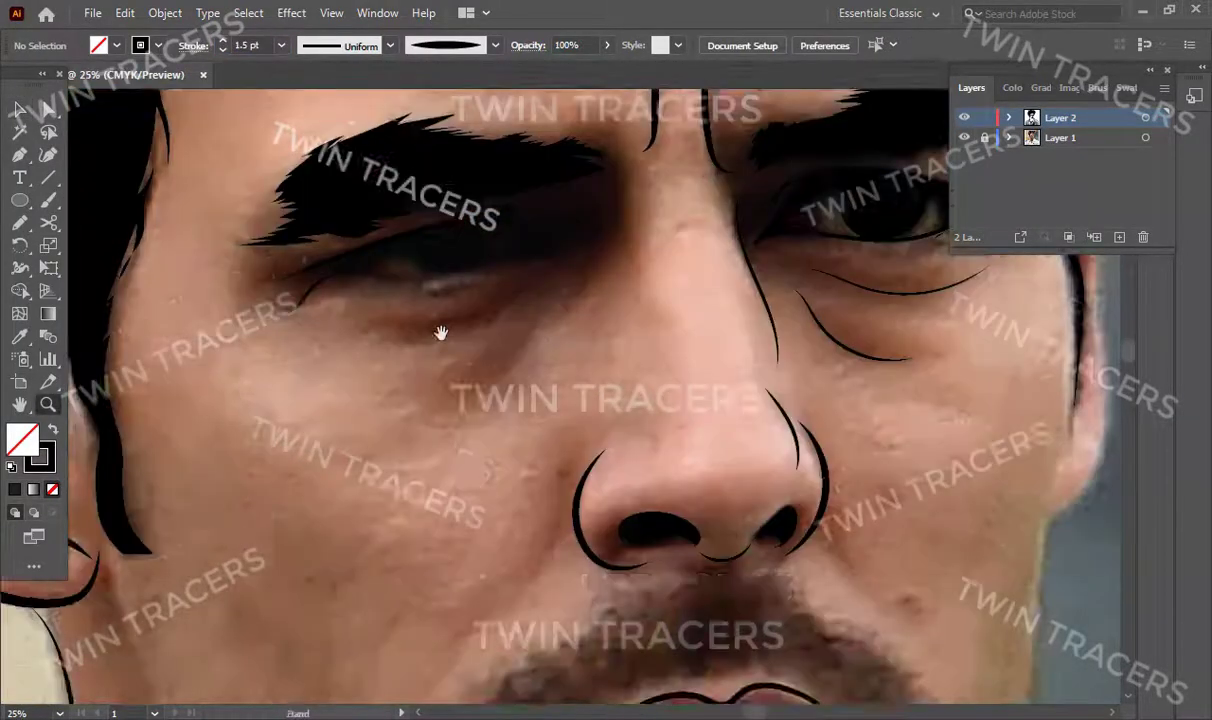
key(n)
drag(540, 290, 675, 301)
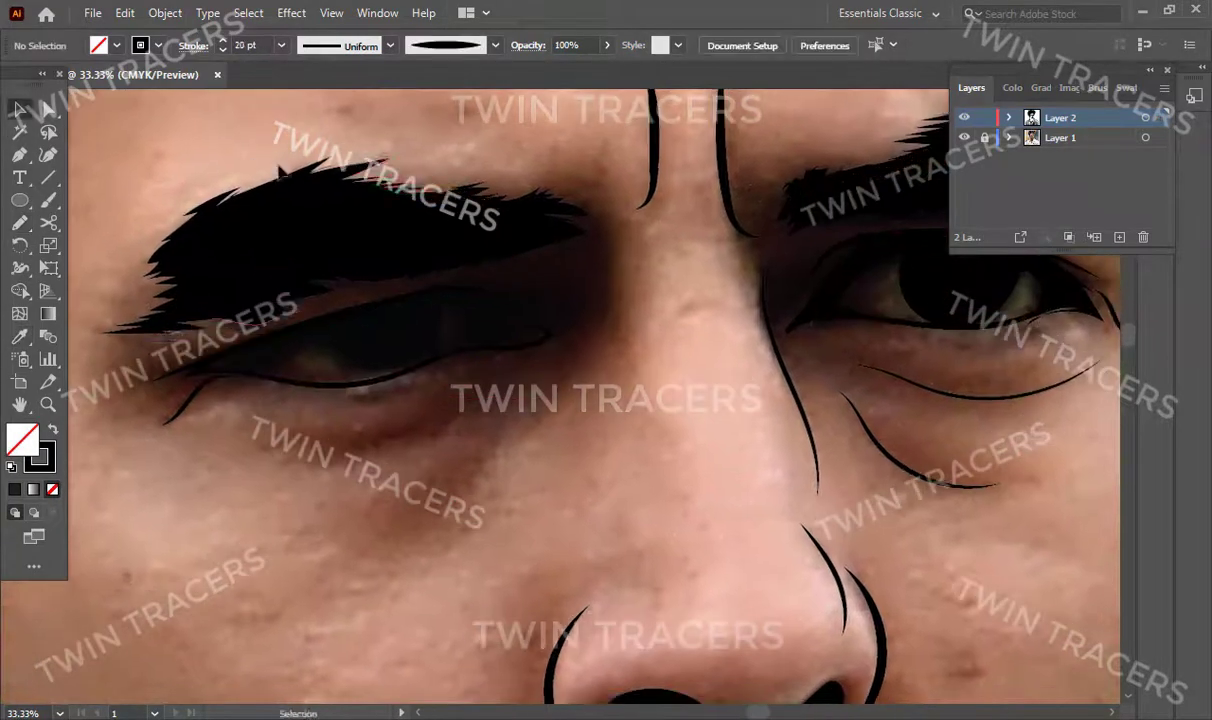
drag(100, 332, 480, 303)
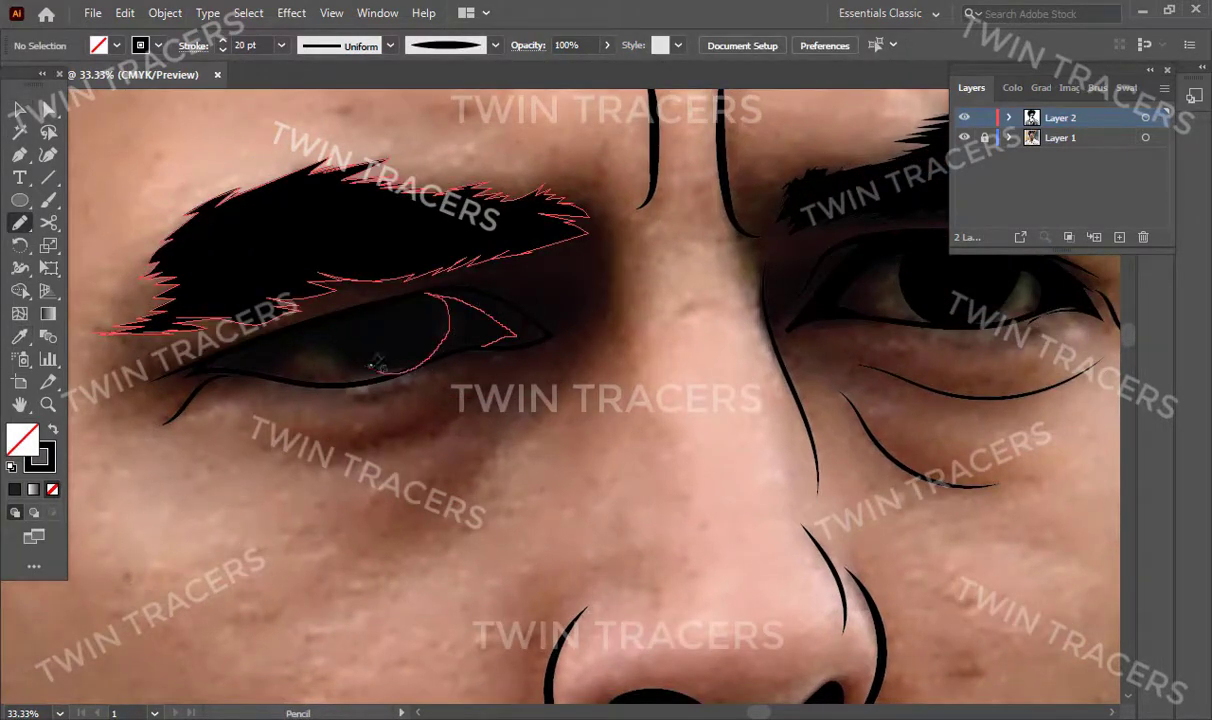
drag(537, 340, 545, 337)
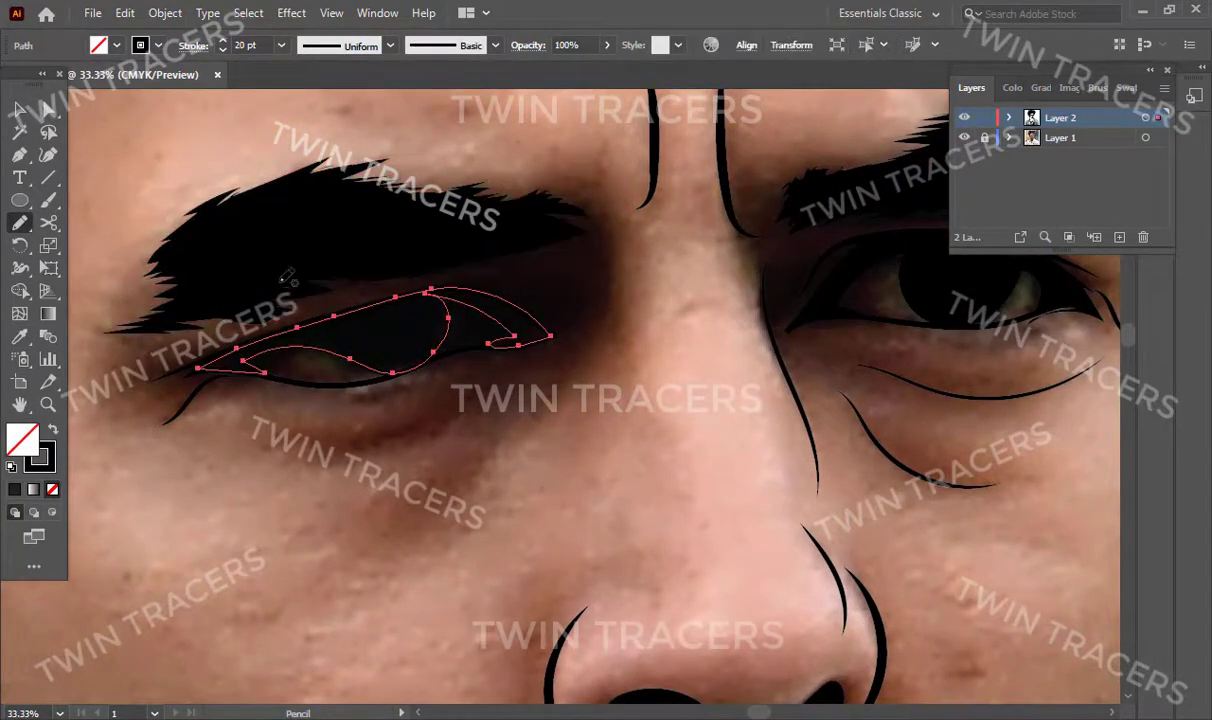
key(shift+x)
key(ctrl+shift+a)
key(ctrl+minus)
Step: Erase a white highlight hole into the black left eye shape
key(z)
click(493, 413)
key(shift+e)
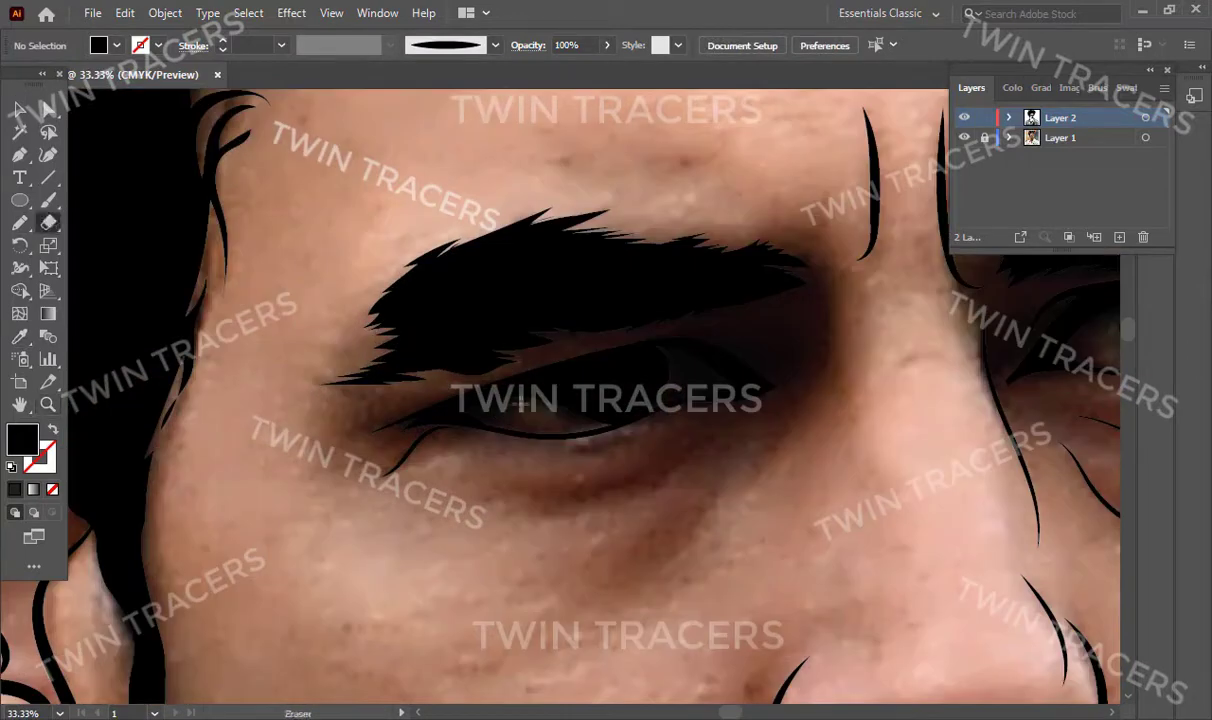
drag(551, 401, 500, 405)
key(n)
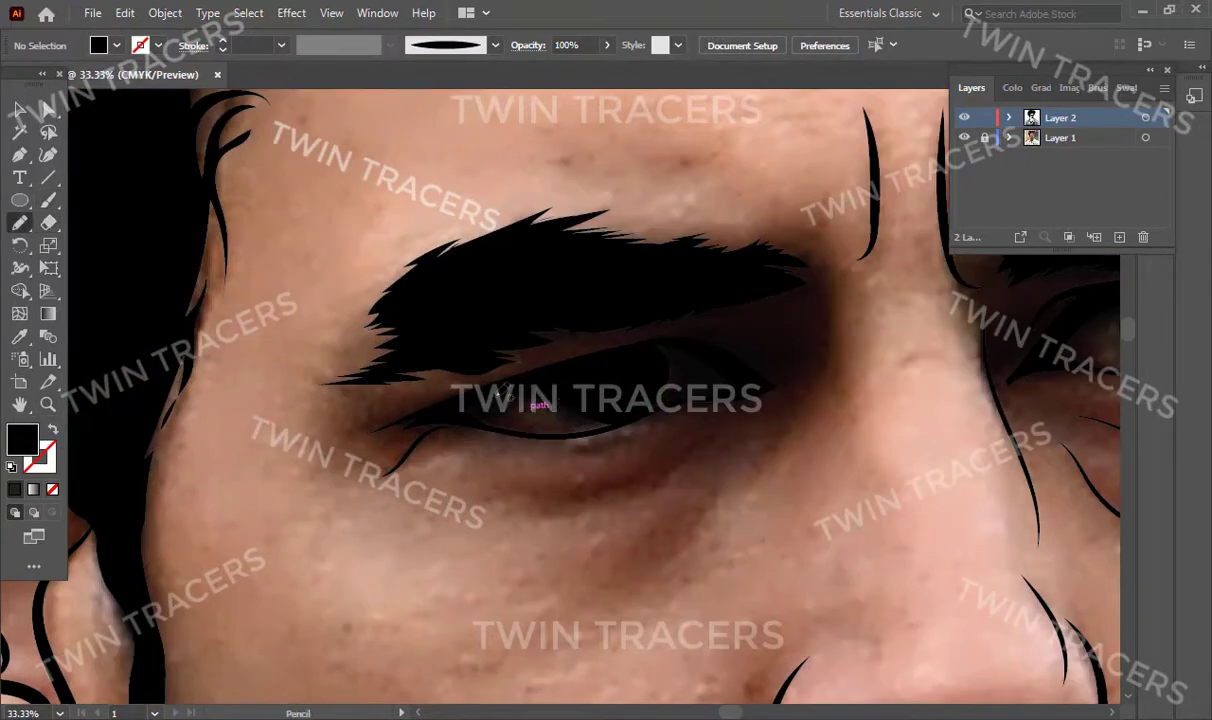
key(shift+x)
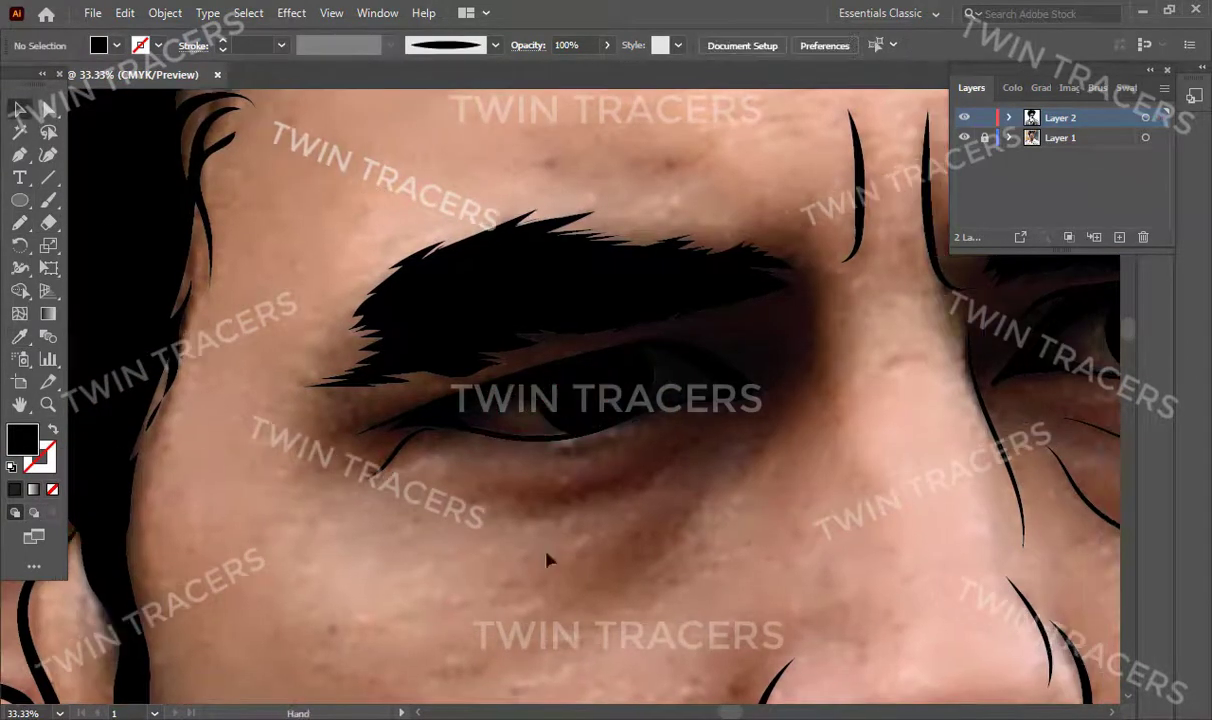
key(ctrl+minus)
key(ctrl+plus)
key(shift+e)
drag(519, 444, 430, 395)
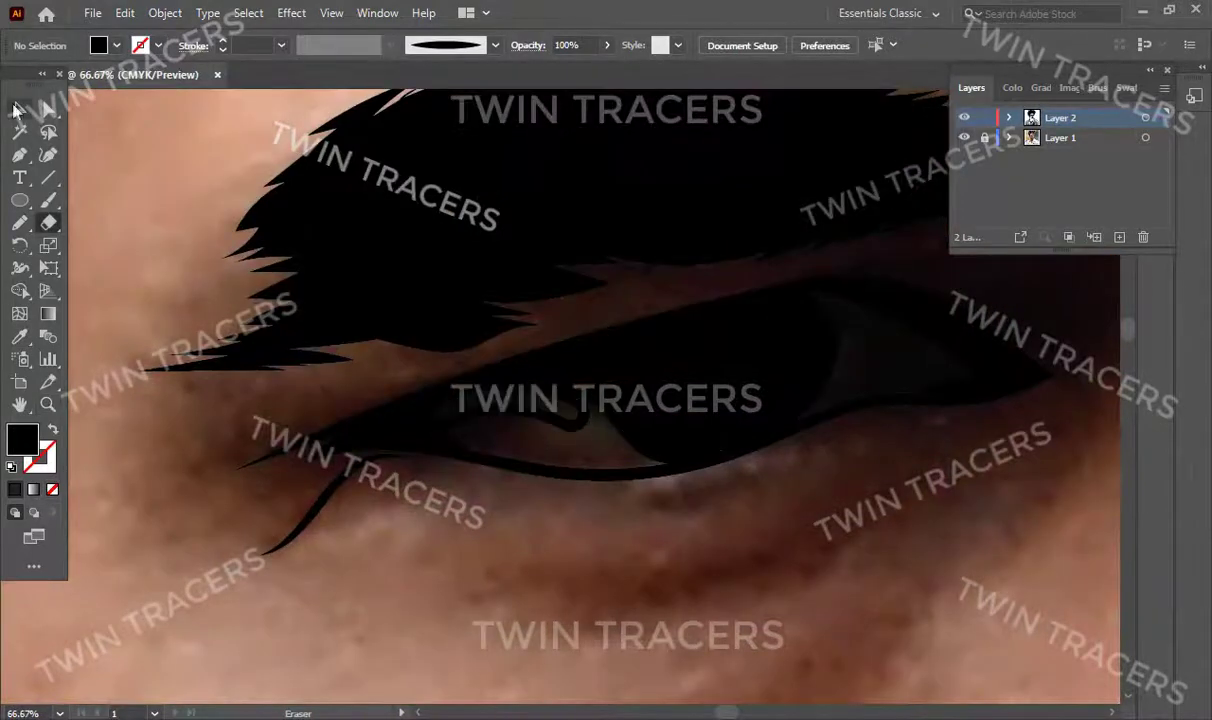
Step: Adjust the highlight hole's lower anchor points with Direct Selection, then view the whole face
key(v)
click(540, 425)
key(a)
key(ctrl+z)
key(ctrl+z)
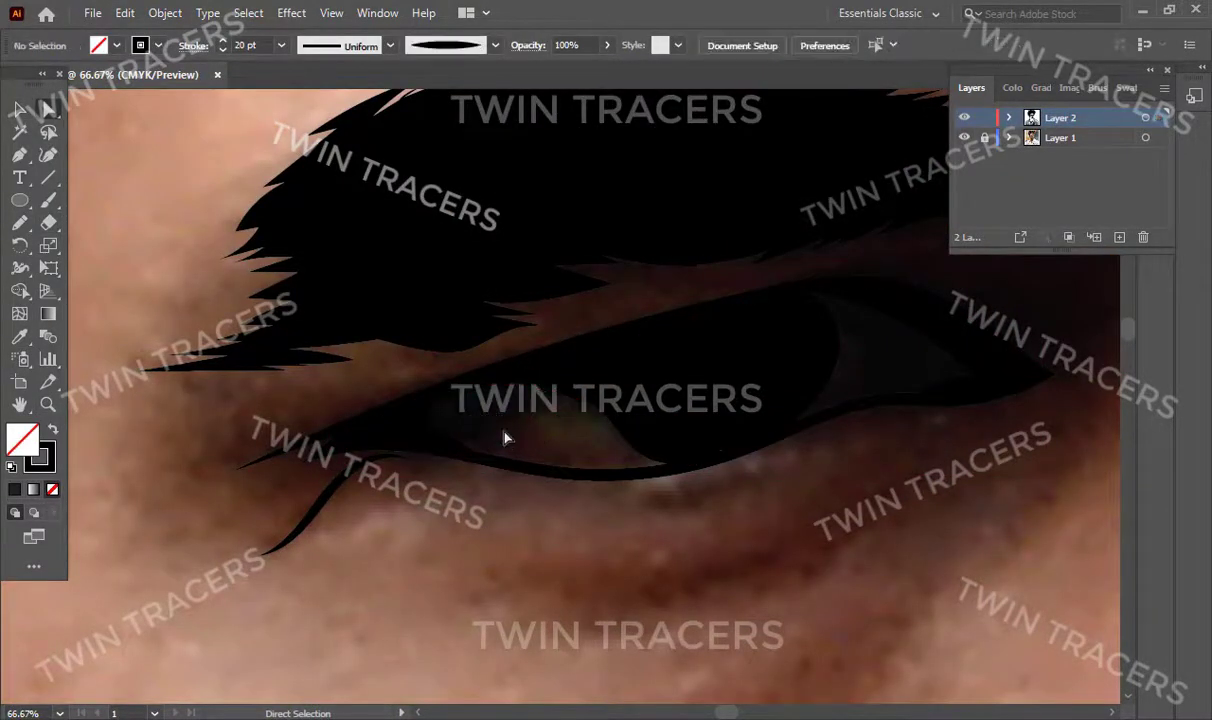
key(ctrl+shift+z)
click(455, 425)
mouse_move(515, 405)
mouse_down()
mouse_move(565, 432)
mouse_move(517, 414)
mouse_up()
key(v)
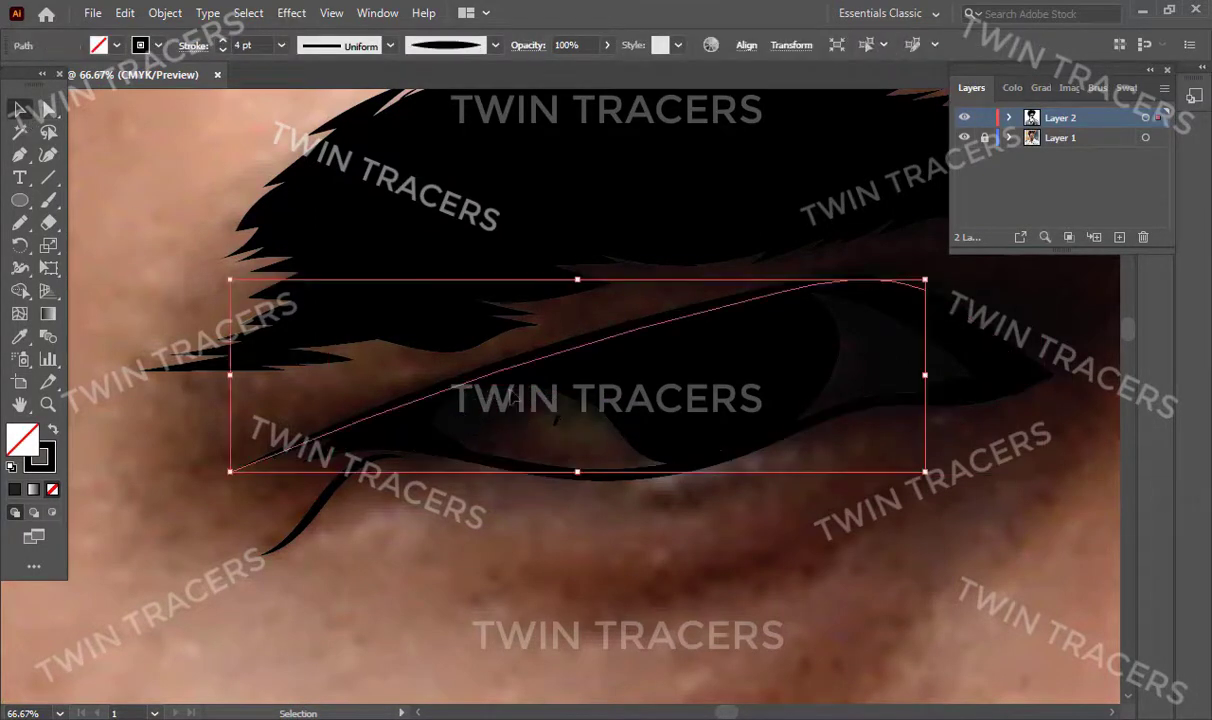
key(z)
alt+click(590, 393)
alt+click(590, 393)
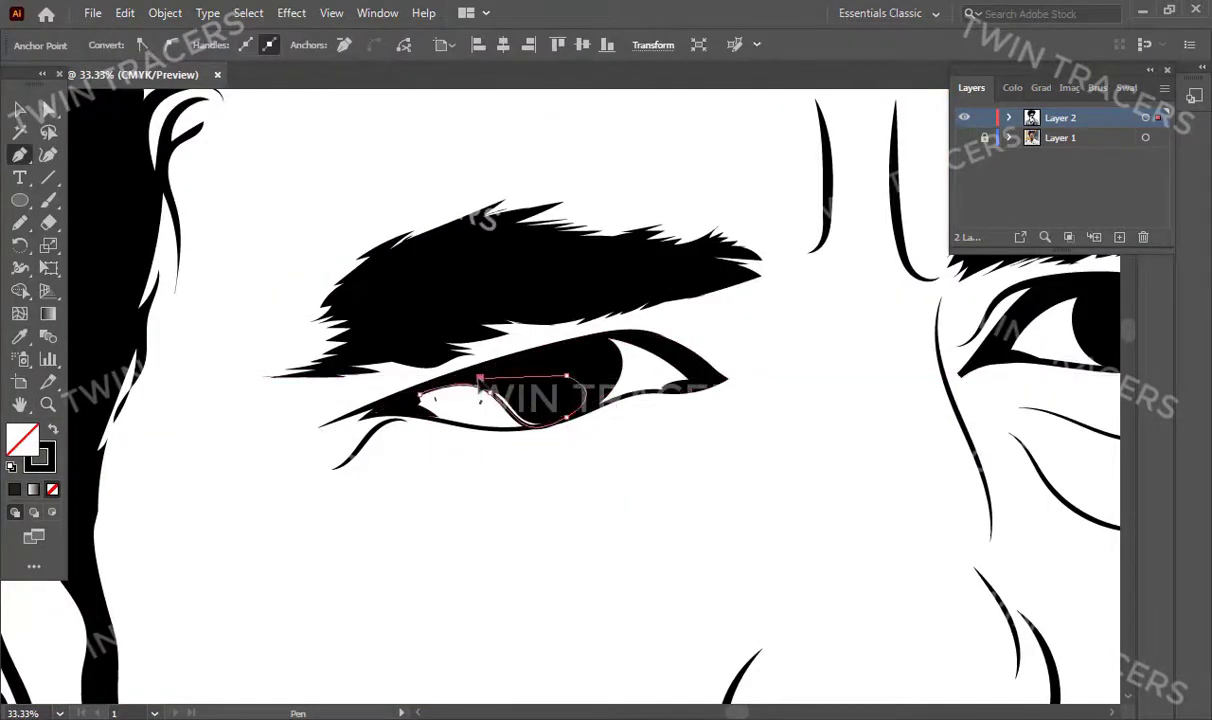
key(ctrl+shift+a)
key(z)
alt+click(632, 398)
alt+click(632, 398)
alt+click(632, 398)
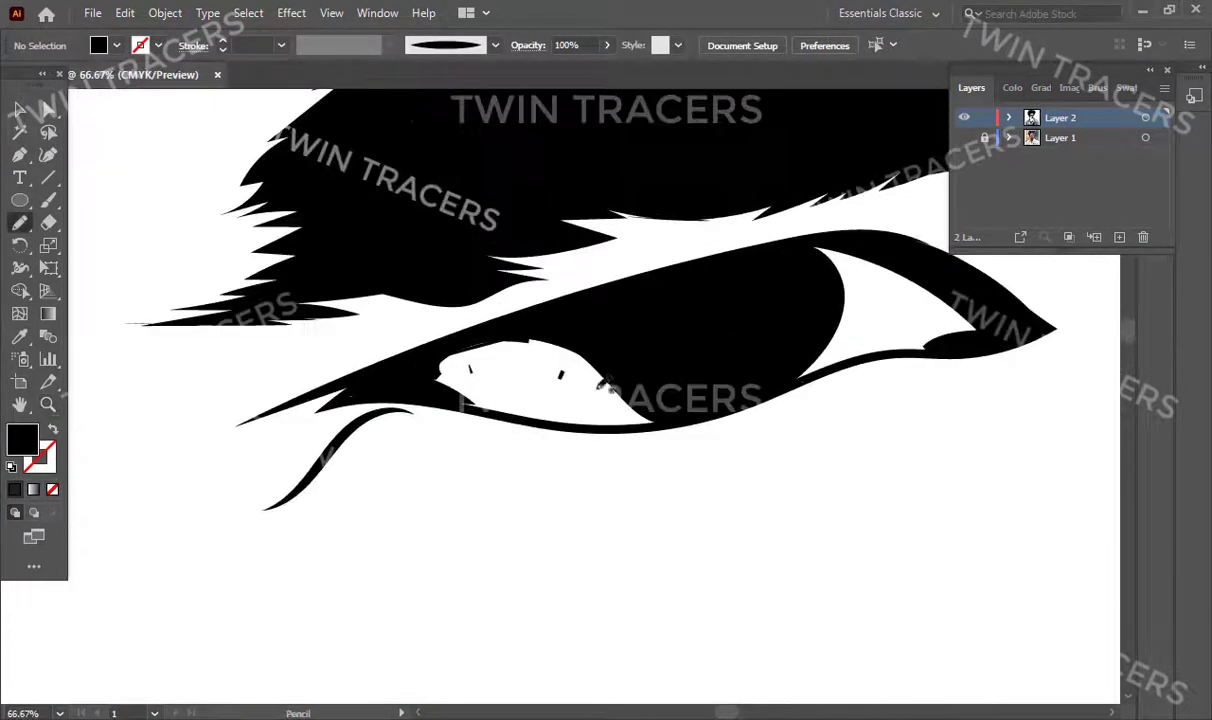
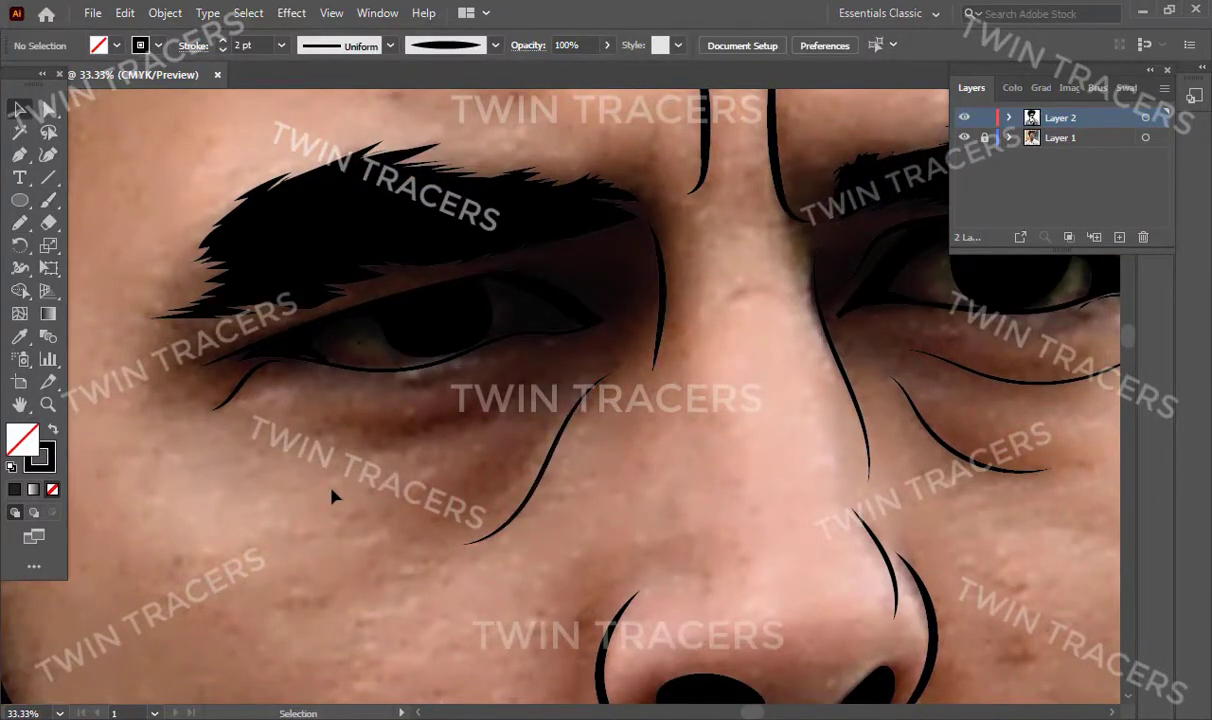
Step: Draw three thin brush and pencil wrinkle strokes under the left eye
key(b)
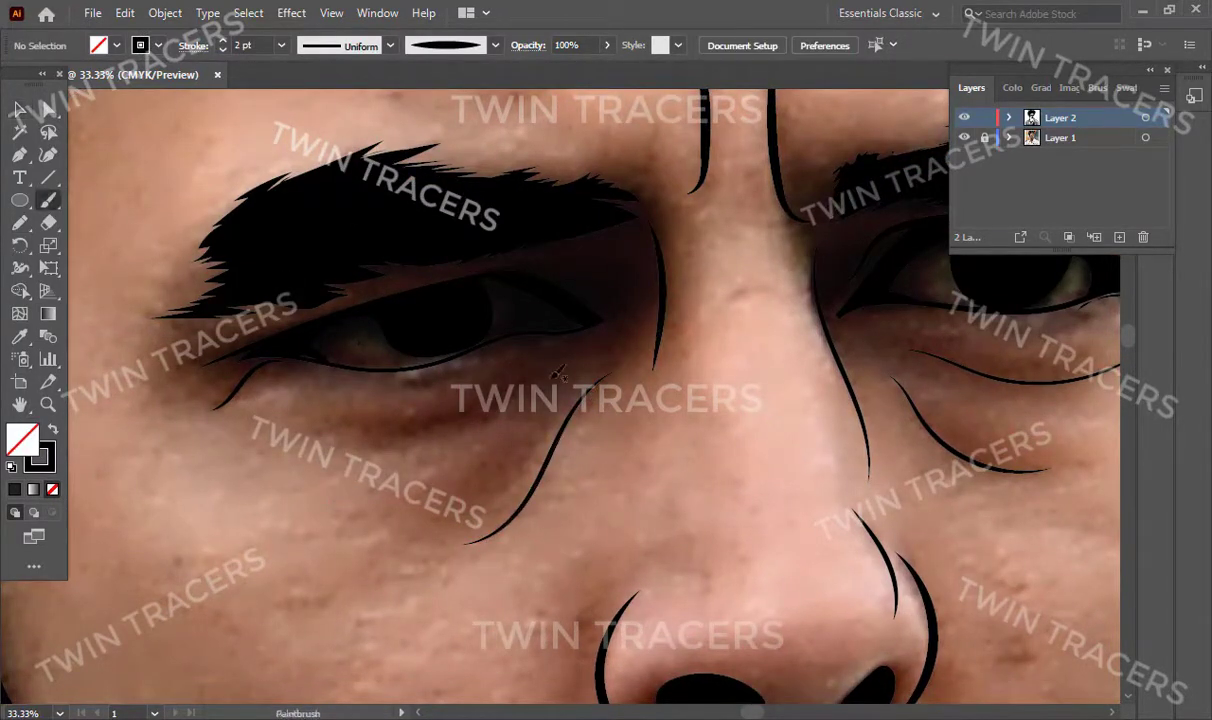
drag(413, 465, 521, 378)
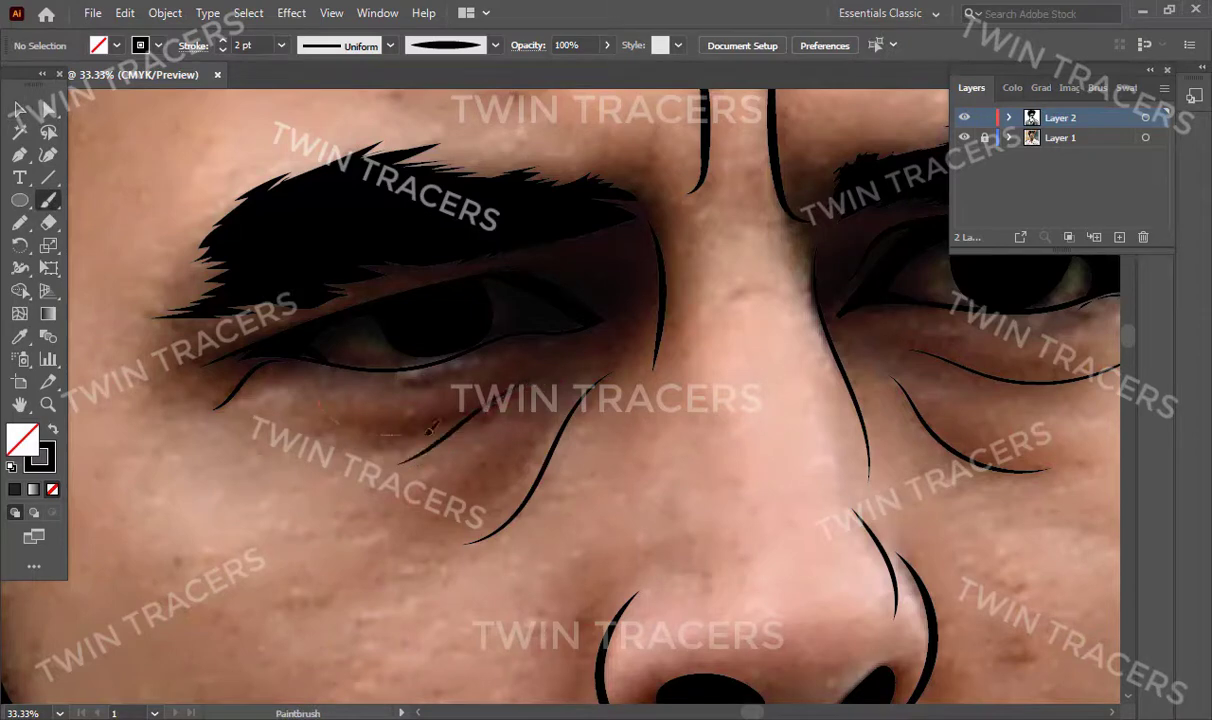
drag(322, 410, 470, 412)
key(v)
click(940, 510)
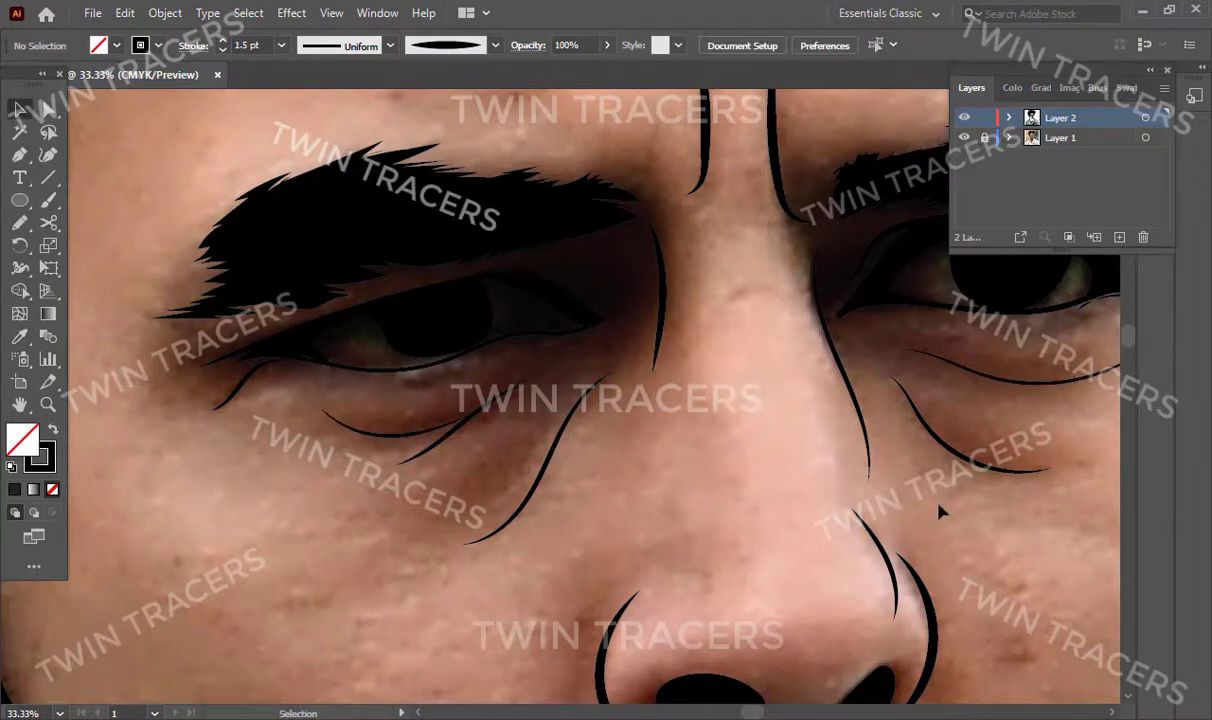
key(n)
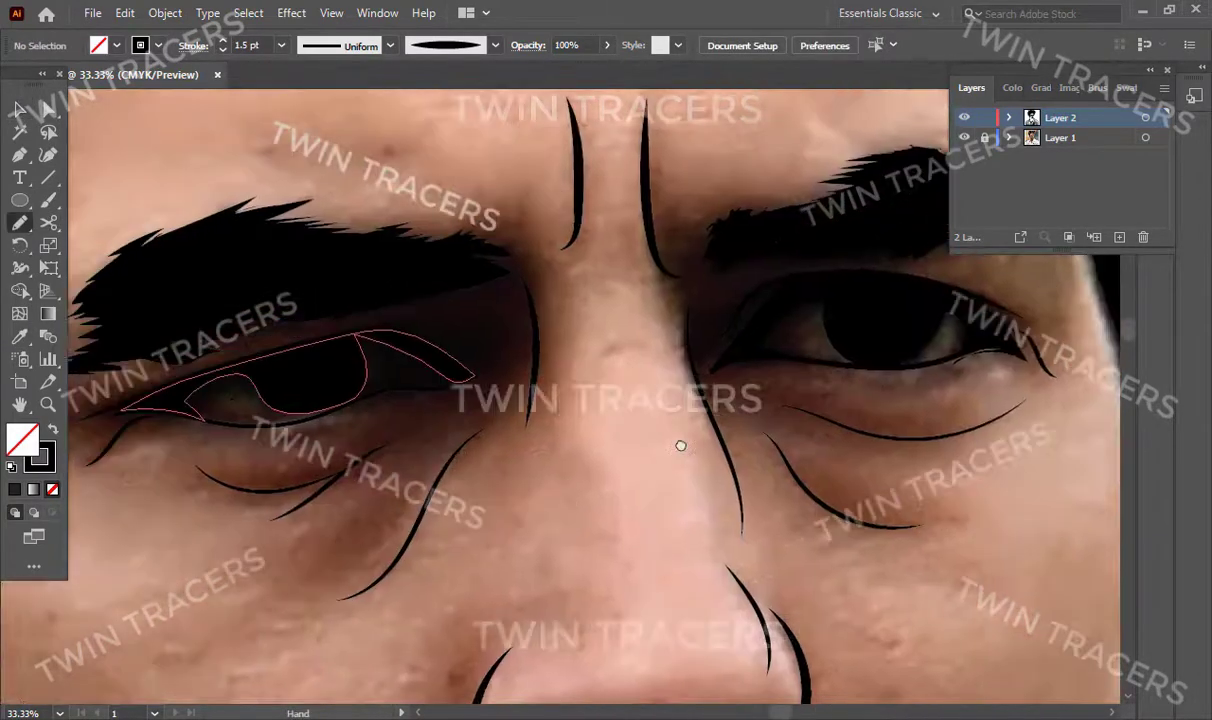
drag(238, 407, 300, 395)
Step: Zoom in, add a short brush stroke near the nose, and turn the reference photo layer back on
scroll(636, 360, down, 5)
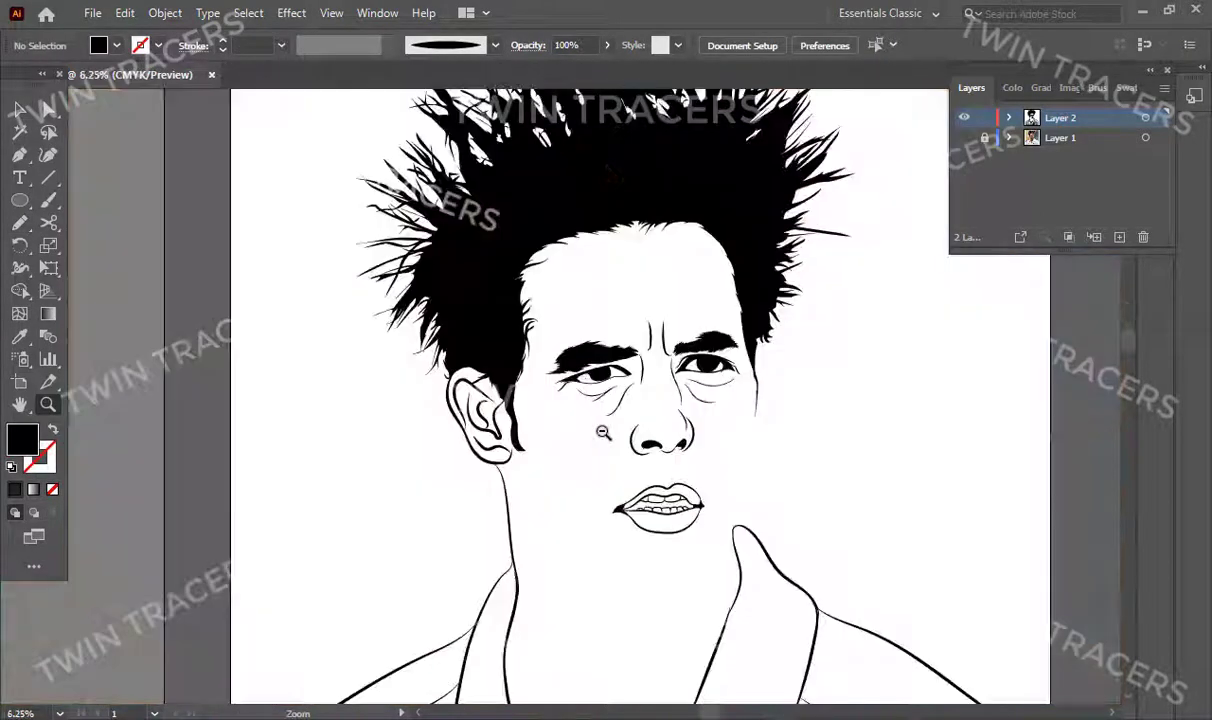
click(582, 407)
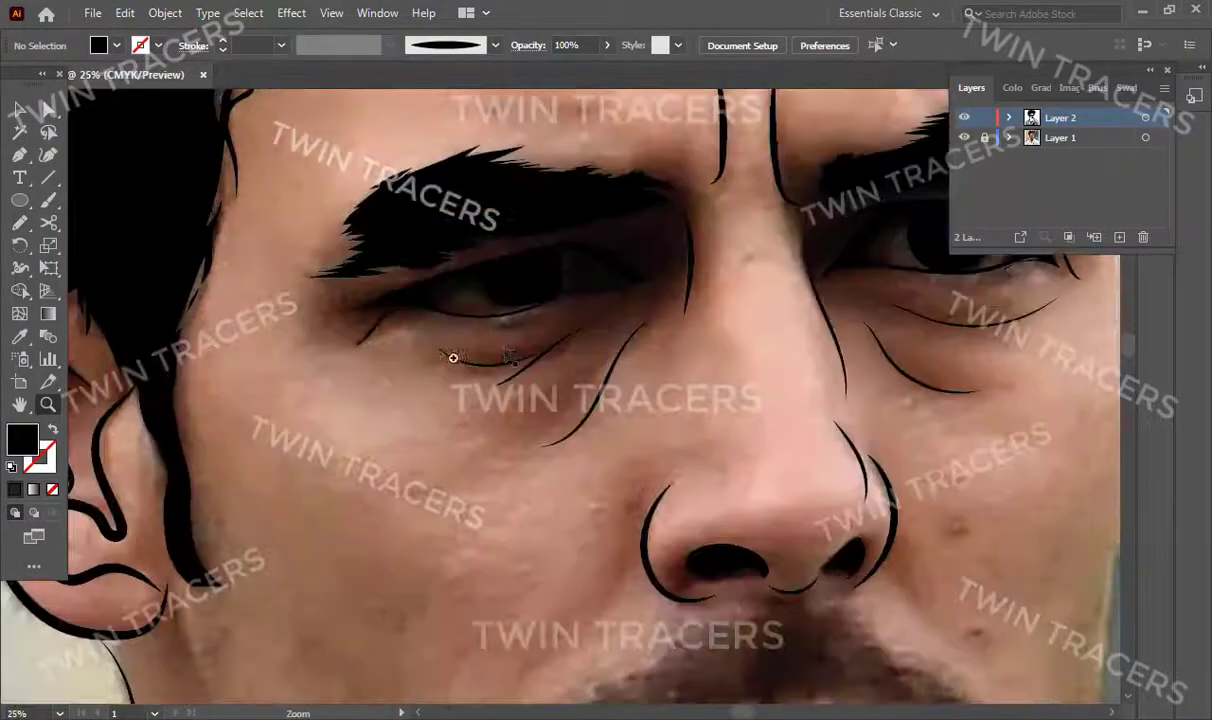
click(433, 509)
scroll(685, 422, down, 1)
key(b)
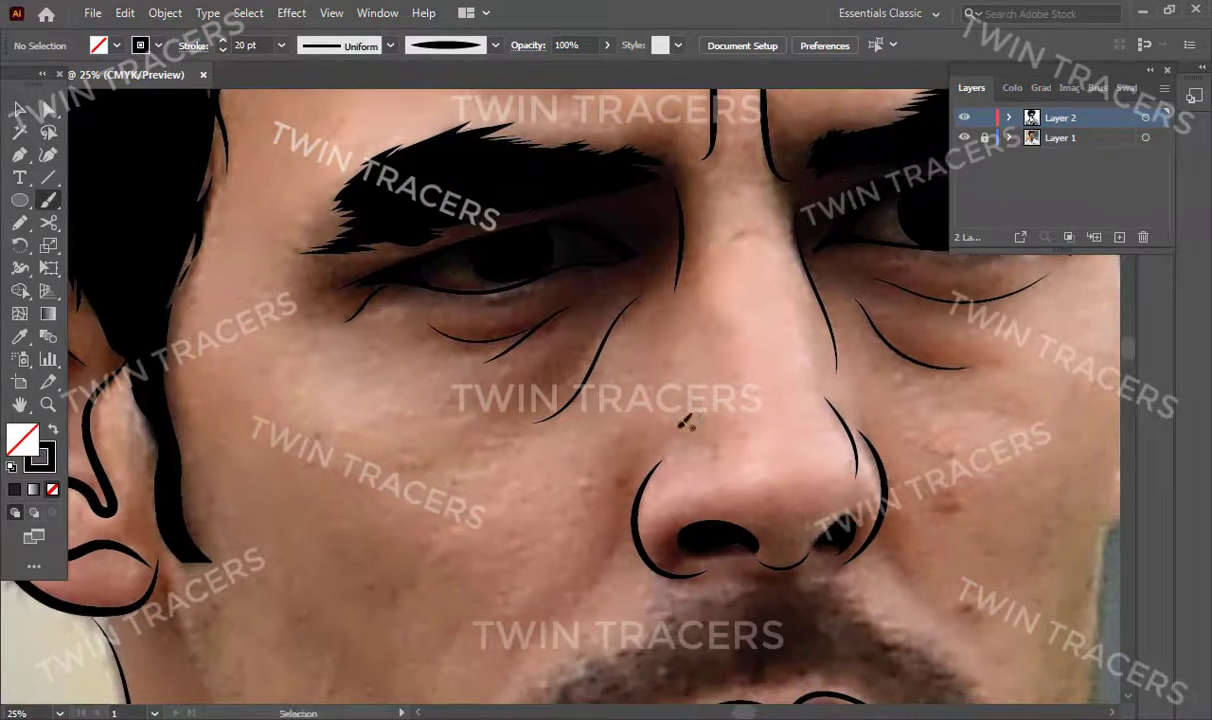
mouse_move(700, 415)
mouse_down()
mouse_move(697, 470)
mouse_move(707, 421)
mouse_up()
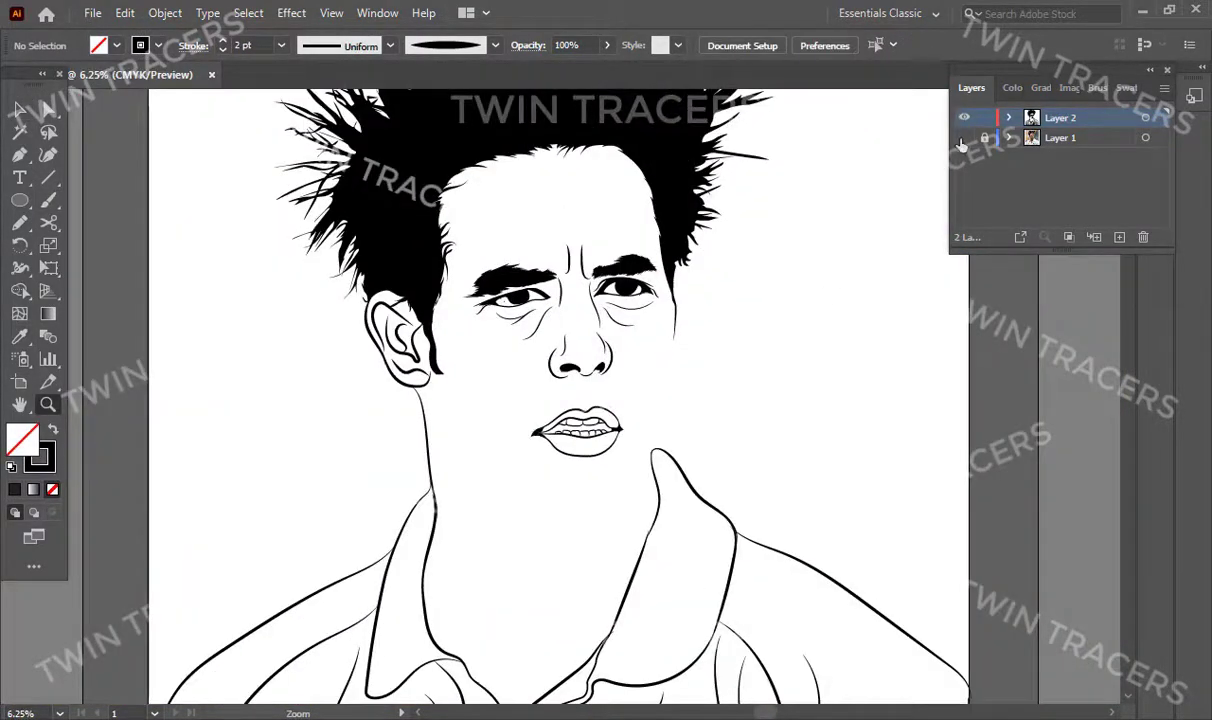
click(963, 138)
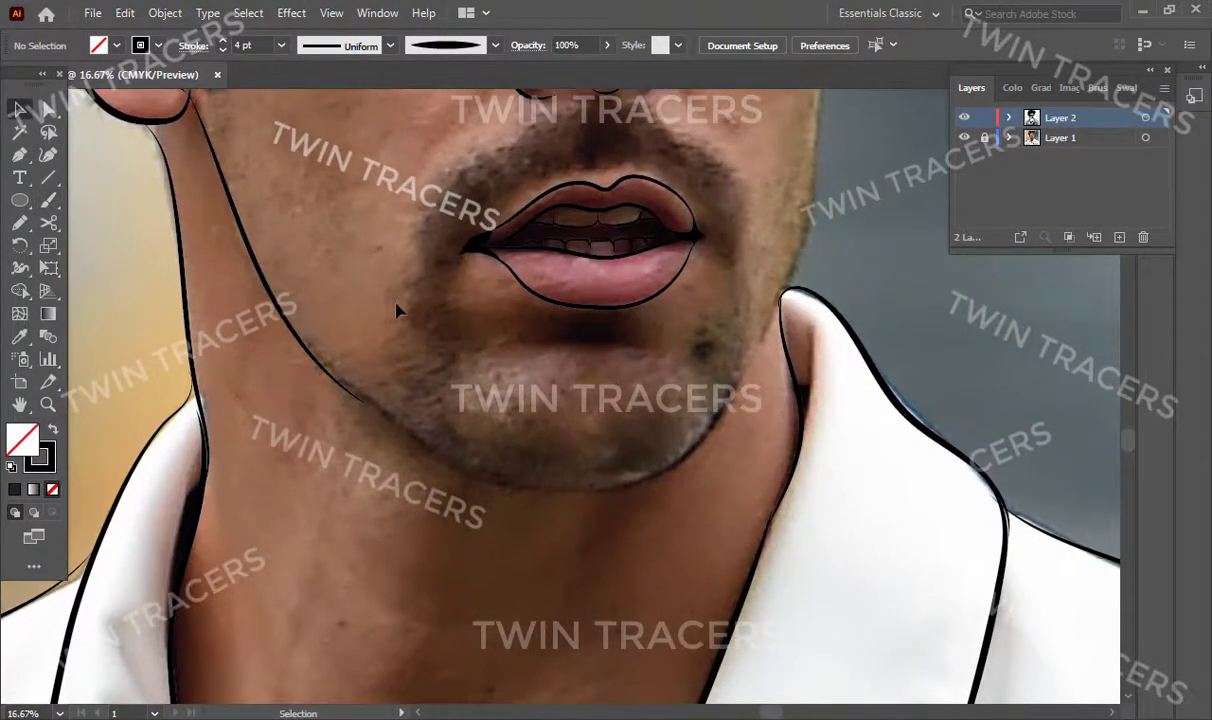
Step: Trace a Pen jawline path from below the left ear, around the chin, up to the right ear
key(b)
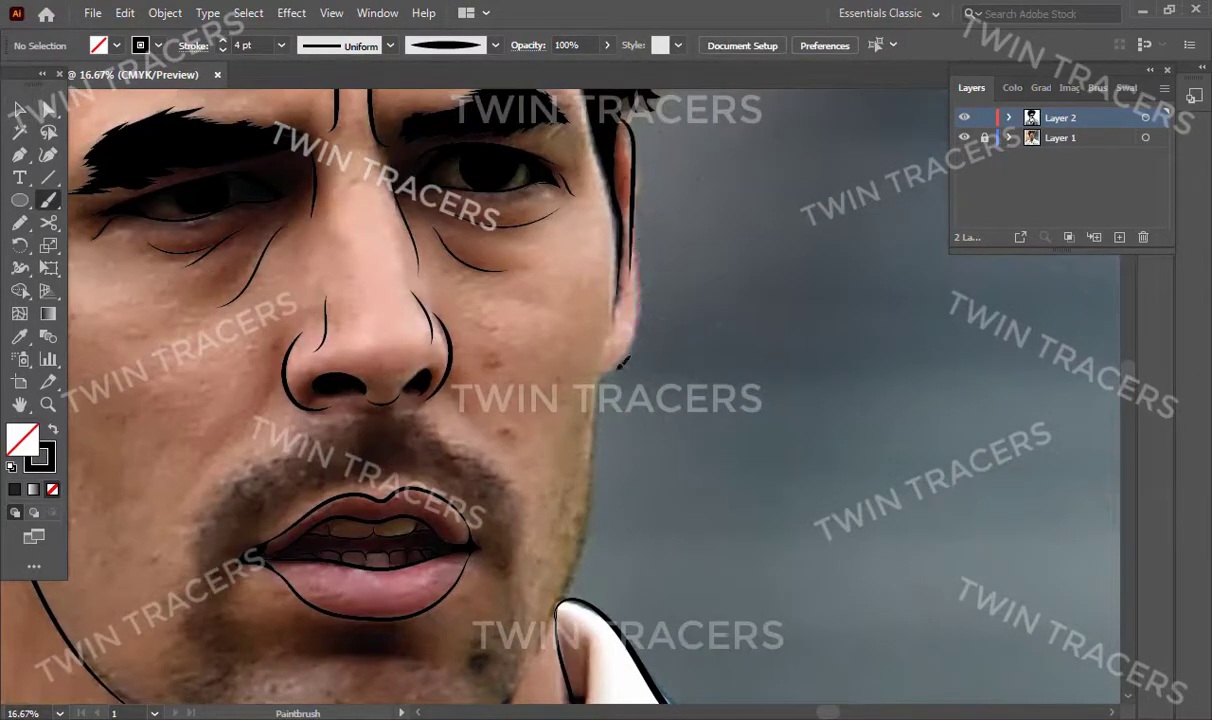
drag(623, 361, 596, 173)
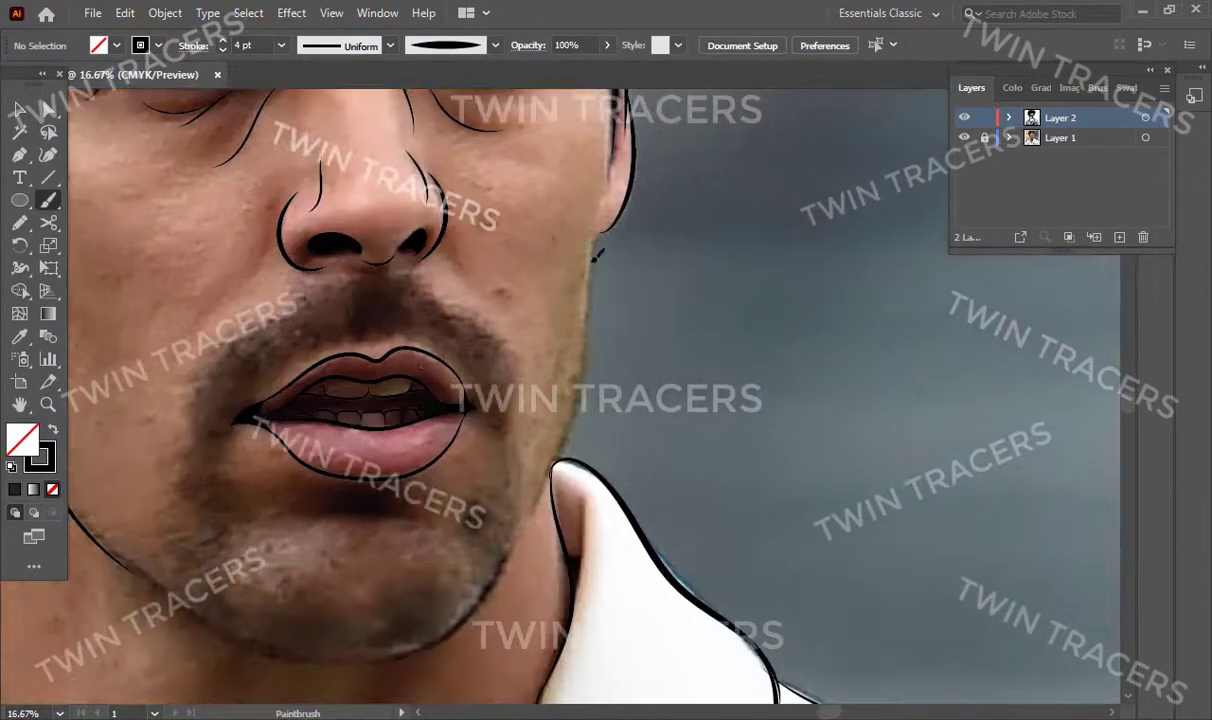
drag(600, 352, 748, 187)
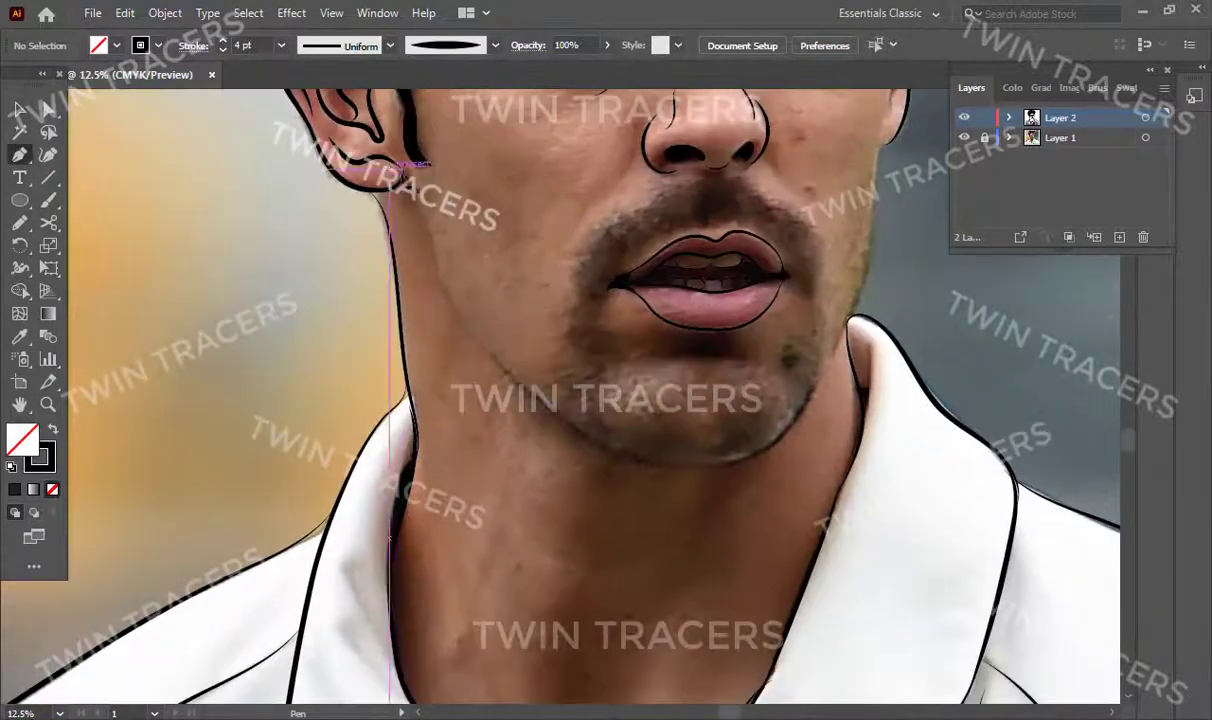
click(426, 219)
click(515, 381)
click(548, 407)
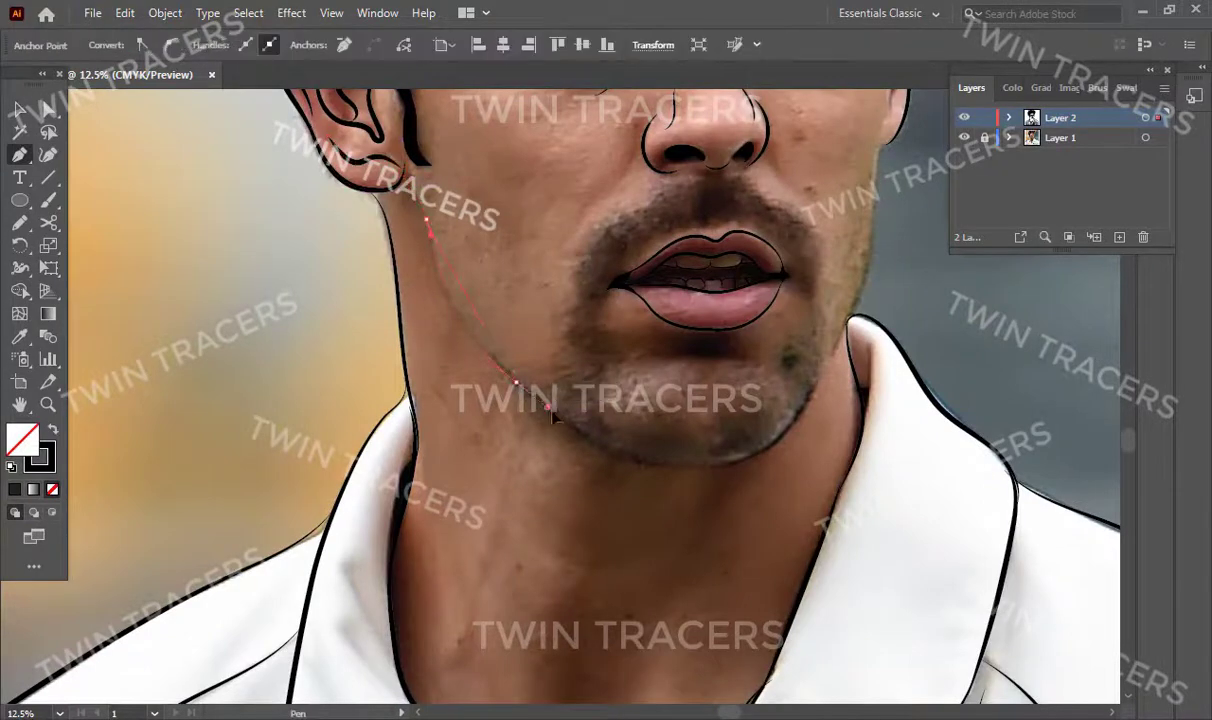
drag(745, 465, 681, 465)
click(771, 379)
drag(790, 300, 790, 375)
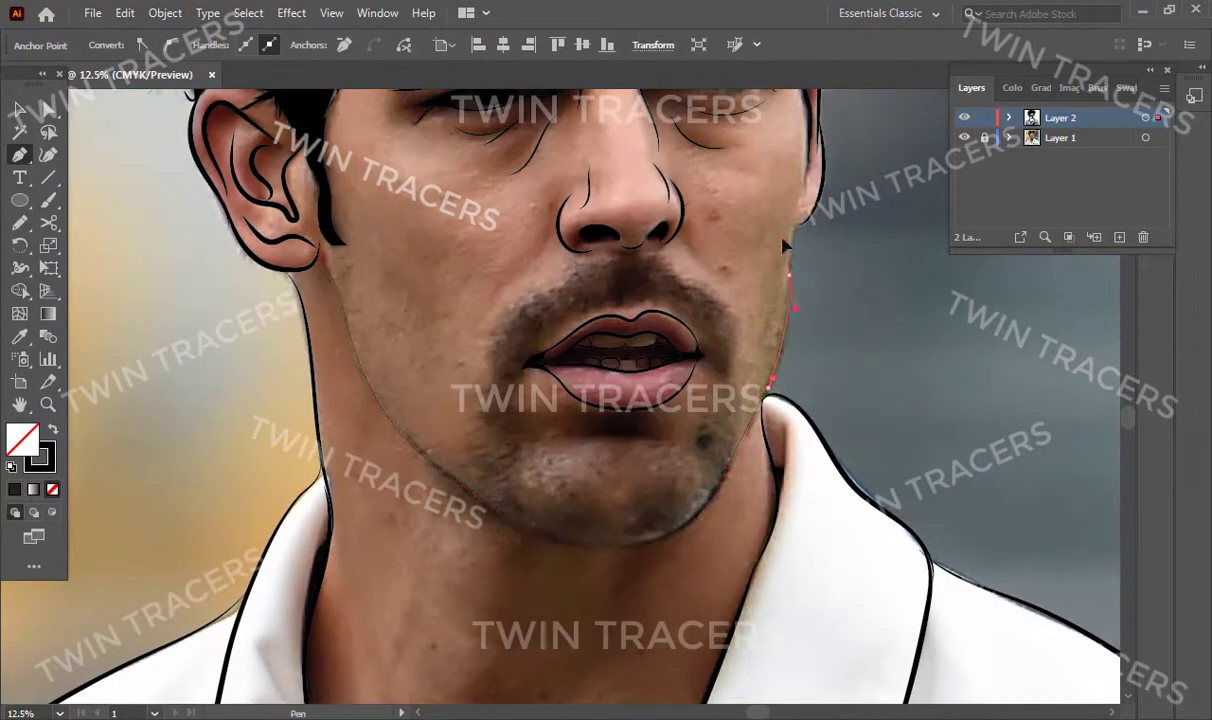
click(787, 320)
click(797, 225)
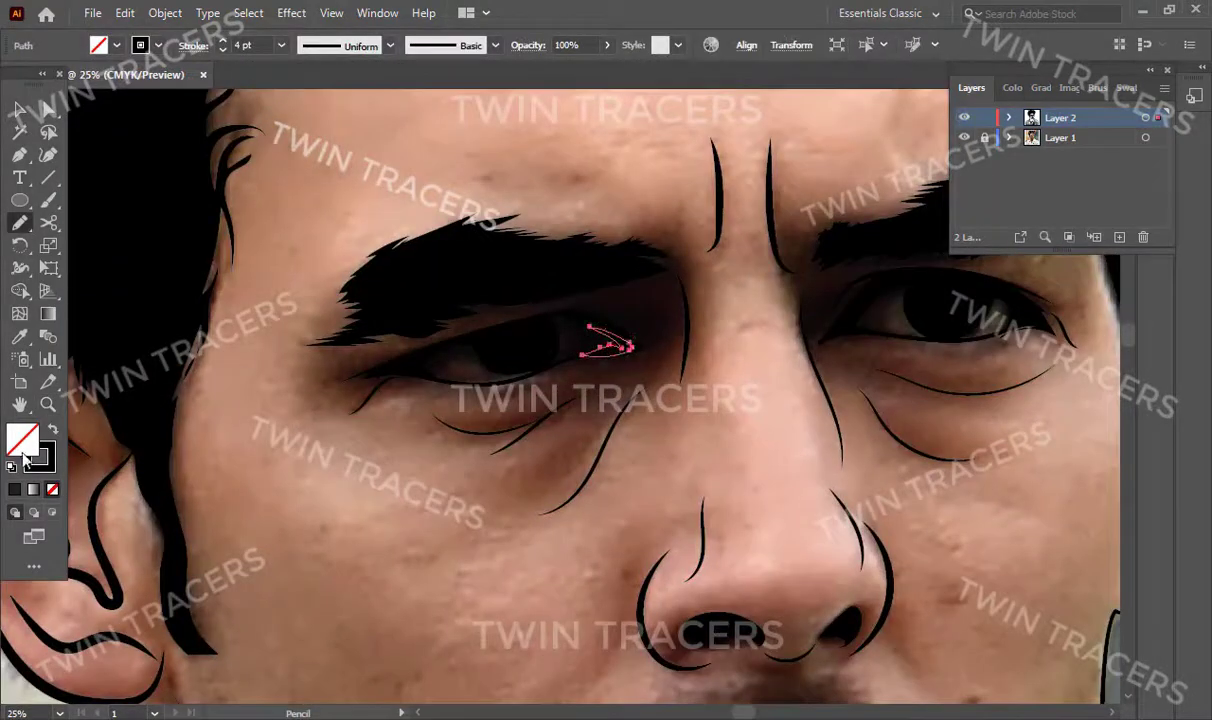
Step: Start a Pen path beside the lips and chin, then undo the unwanted path
scroll(680, 415, down, 1)
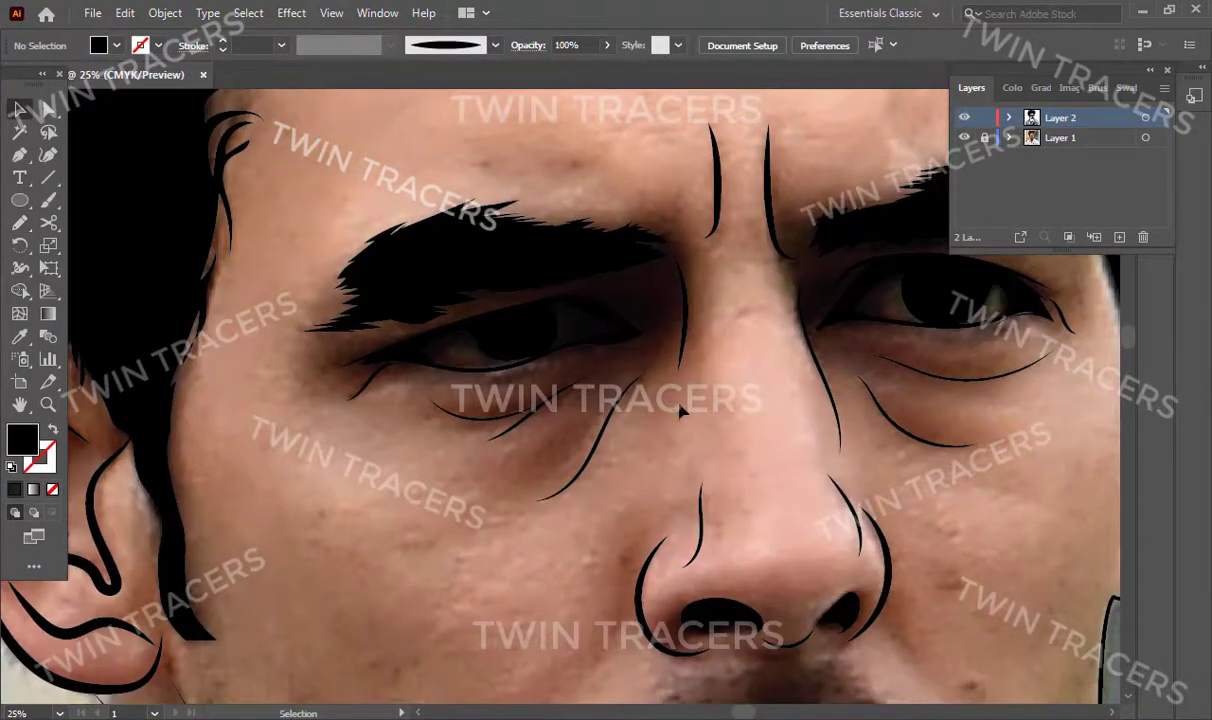
scroll(680, 412, down, 10)
scroll(541, 316, down, 5)
key(p)
click(737, 310)
mouse_move(780, 398)
mouse_down()
mouse_move(735, 478)
mouse_move(649, 497)
mouse_up()
click(604, 533)
click(577, 580)
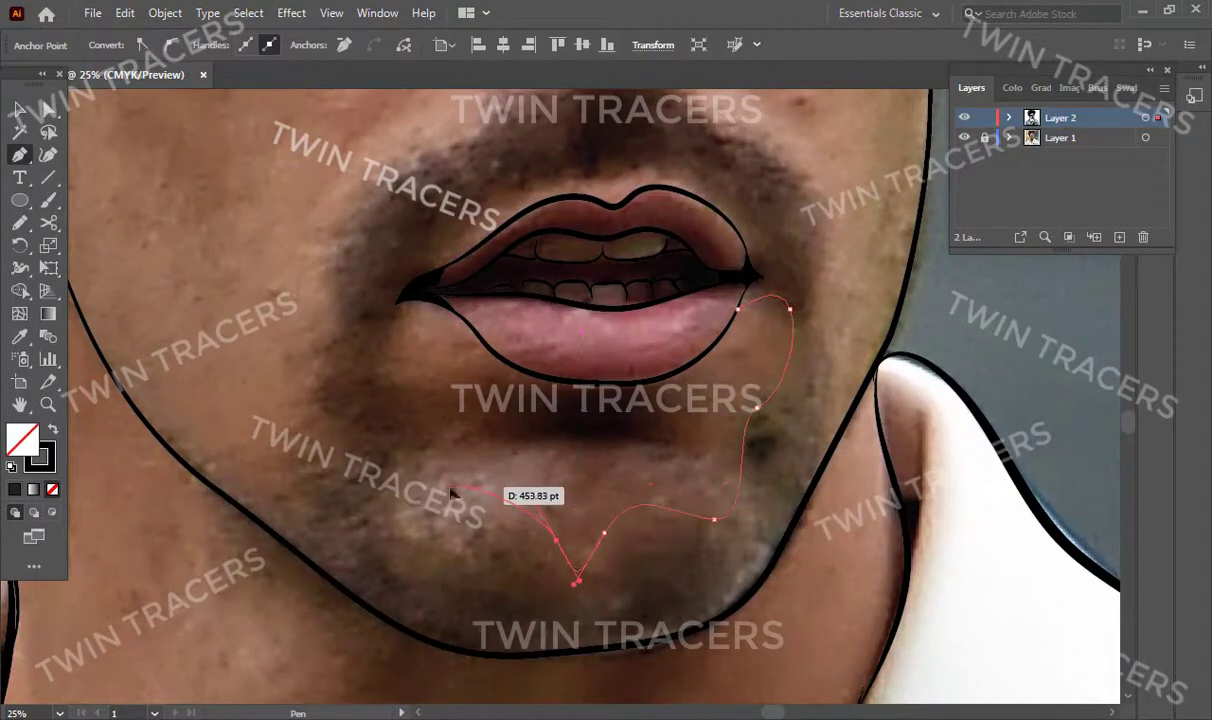
key(ctrl+z)
key(ctrl+z)
key(ctrl+z)
key(v)
Step: Draw a short pencil mustache hair above the upper lip and select the hair strokes
scroll(583, 399, up, 3)
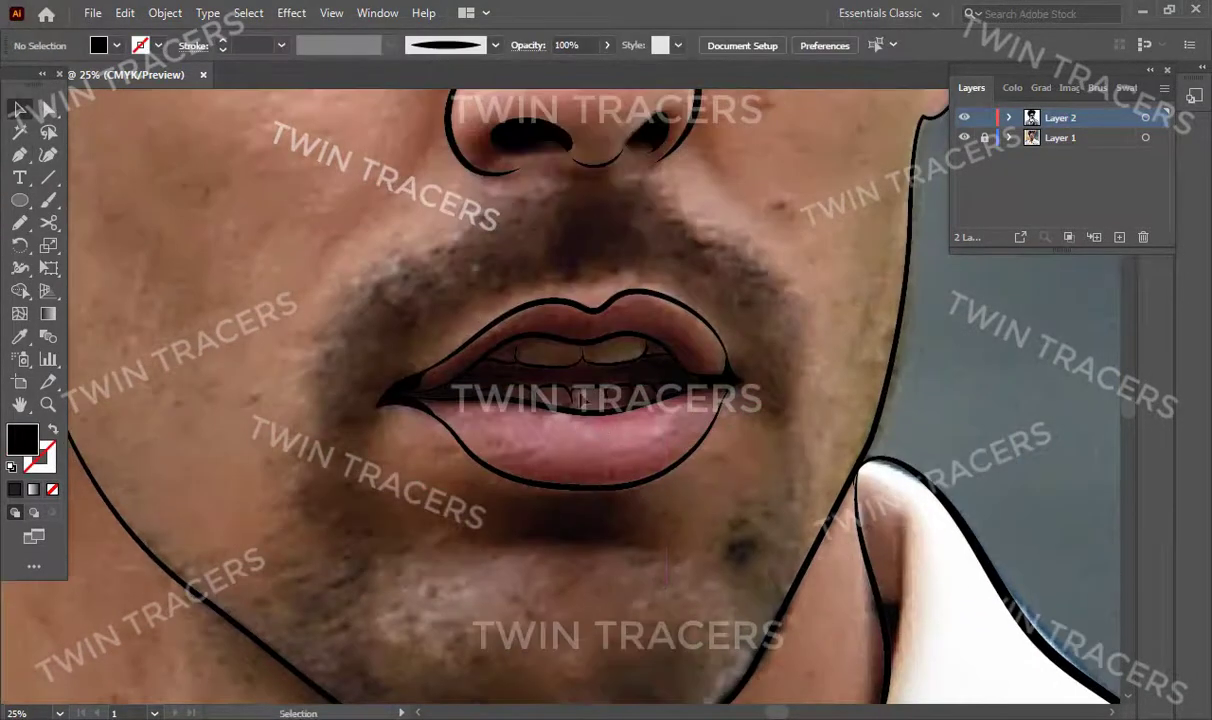
key(n)
drag(688, 254, 709, 249)
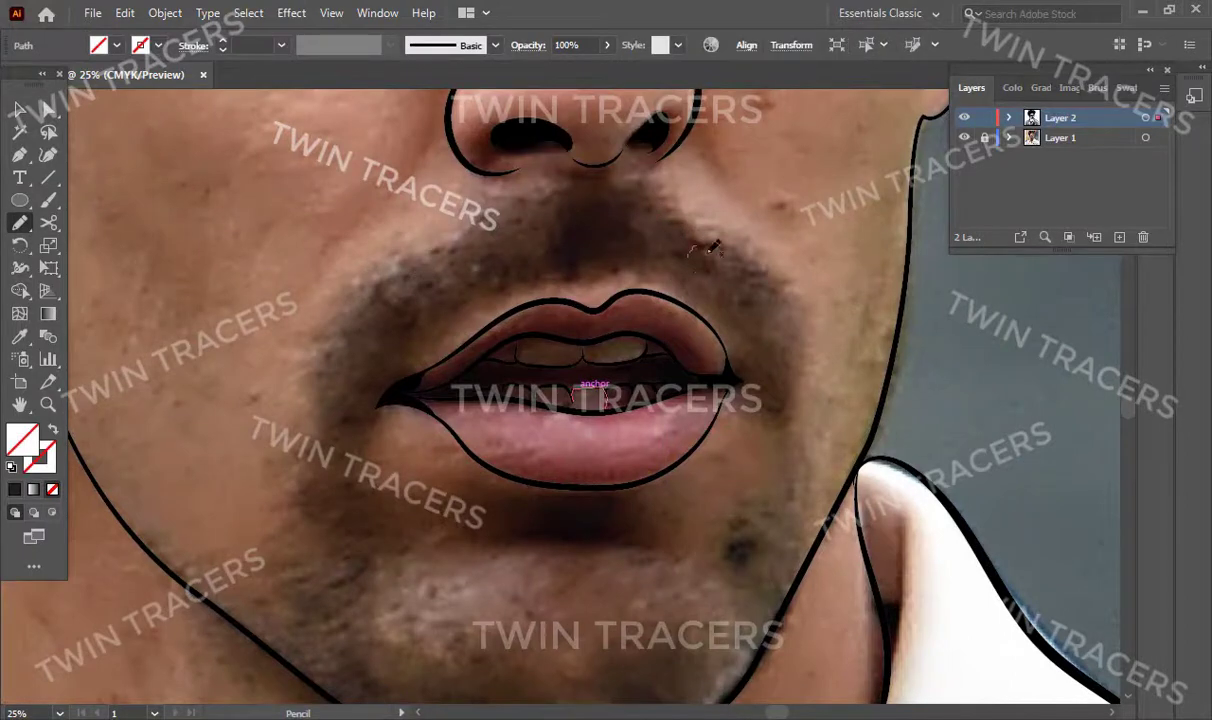
key(v)
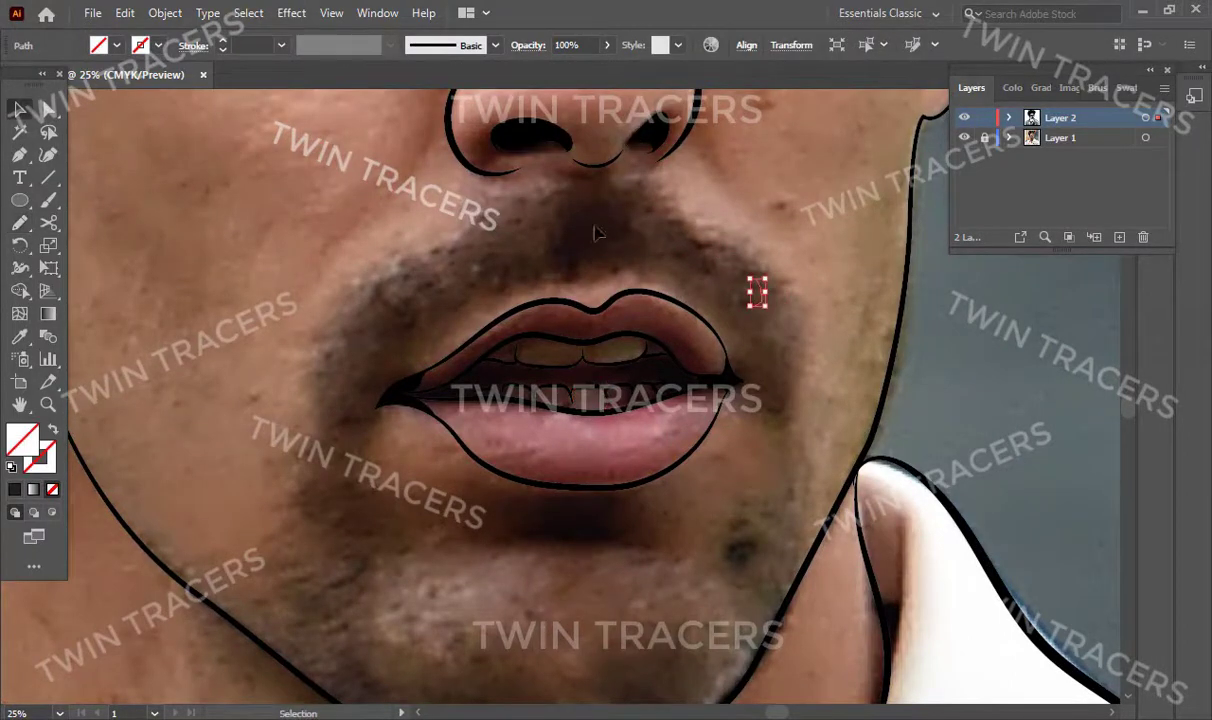
drag(595, 228, 790, 325)
shift+click(640, 298)
Step: Draw another pencil hair stroke on the right side of the mustache
click(811, 319)
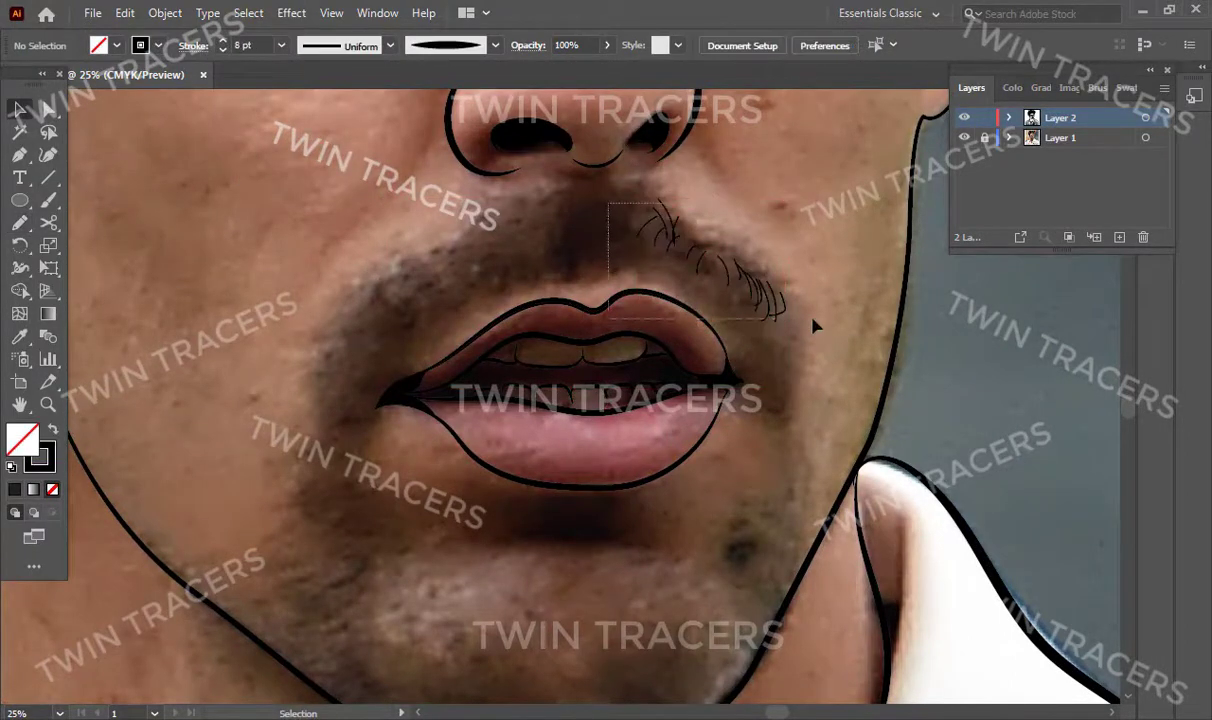
key(ctrl+z)
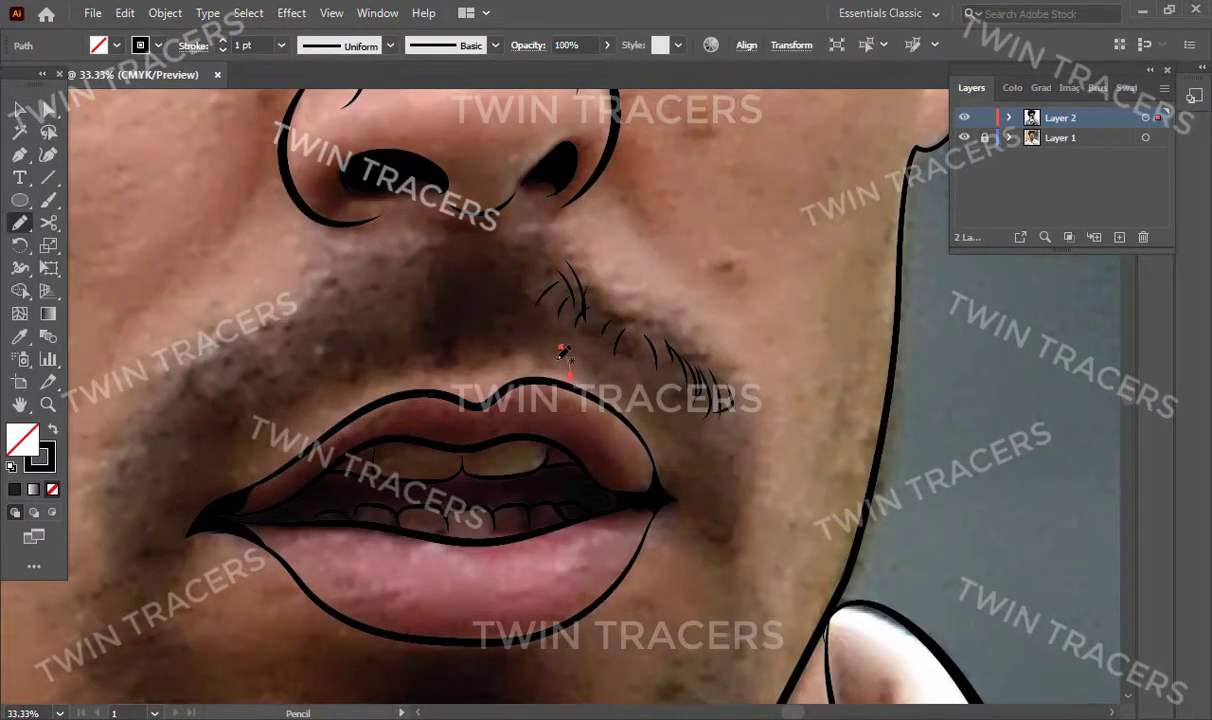
drag(742, 405, 748, 455)
key(v)
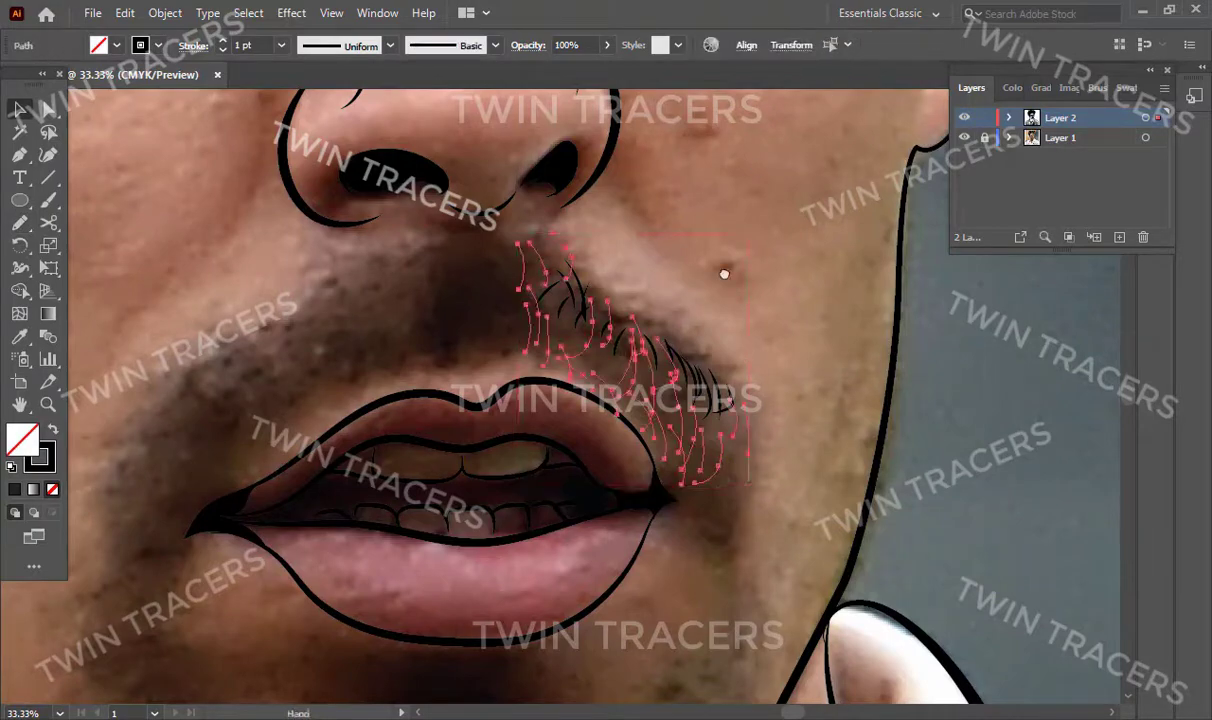
drag(724, 273, 667, 311)
Step: Drag copies of the hair strokes to the mustache's lower edge to thicken it
key(v)
click(427, 371)
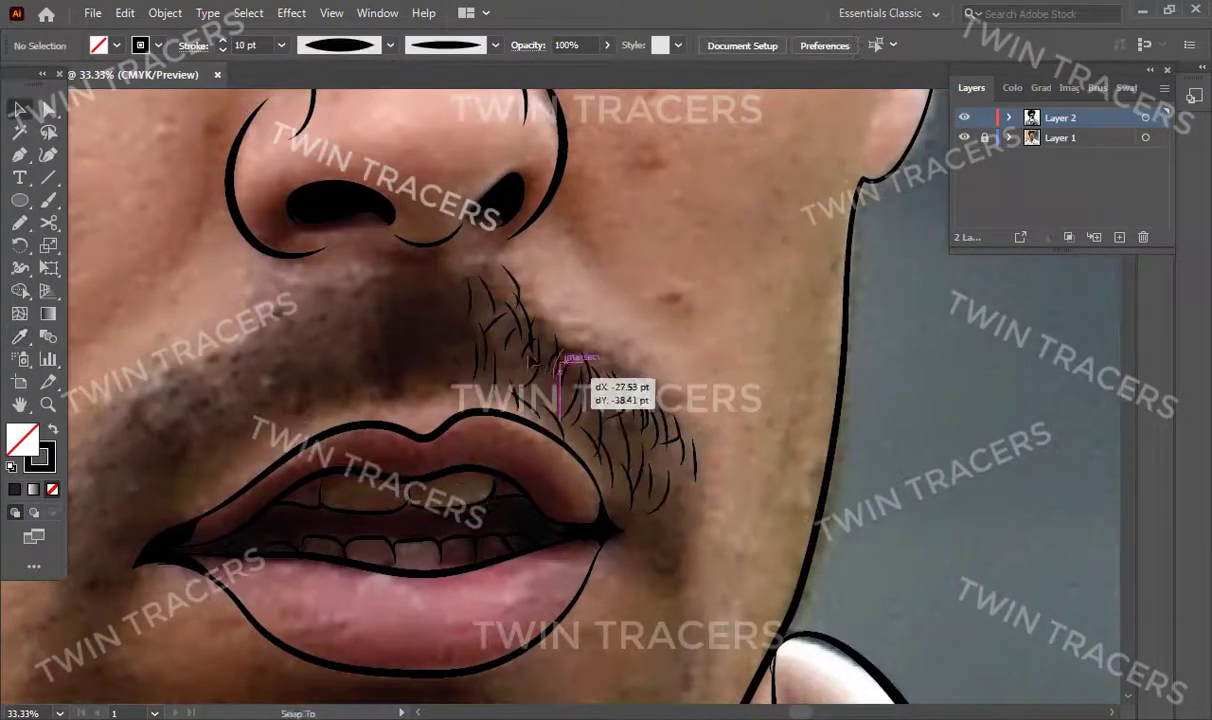
scroll(568, 400, up, 1)
mouse_move(575, 390)
mouse_down()
mouse_move(460, 311)
mouse_move(455, 205)
mouse_move(536, 387)
mouse_move(682, 462)
mouse_up()
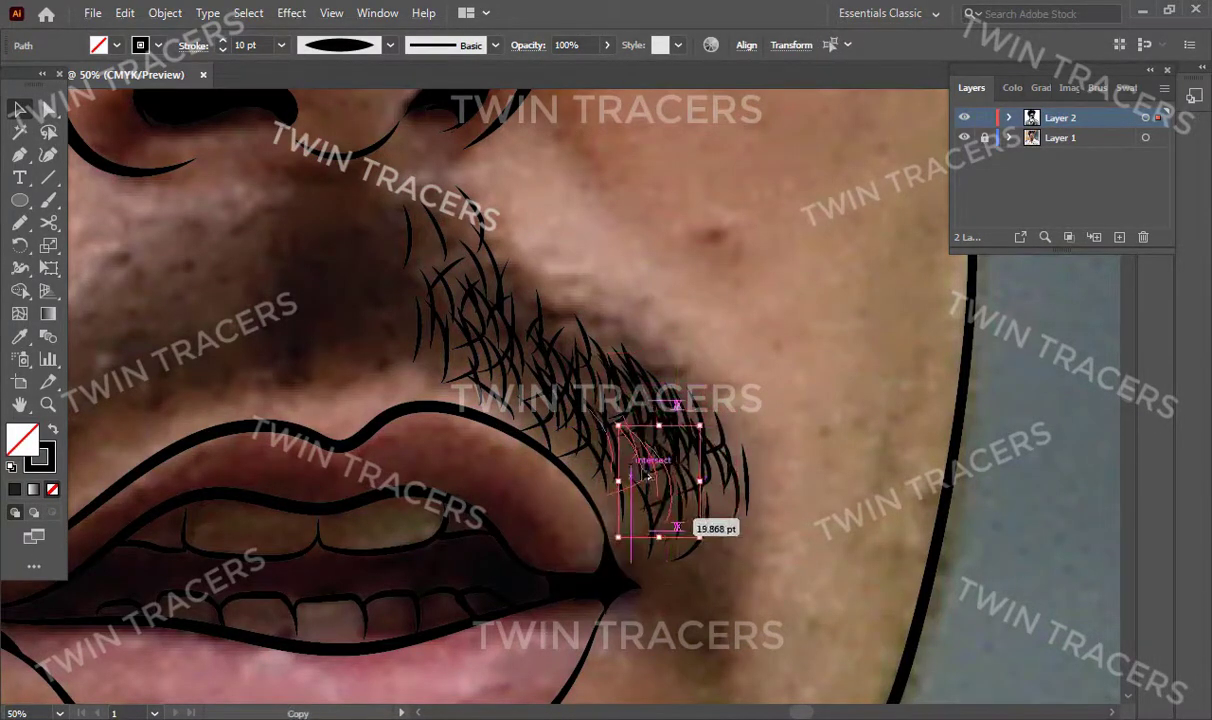
drag(648, 478, 648, 478)
scroll(568, 473, down, 2)
scroll(568, 473, down, 1)
Step: Zoom in on the mouth and isolate the mustache hair strokes as the selection
scroll(568, 473, down, 1)
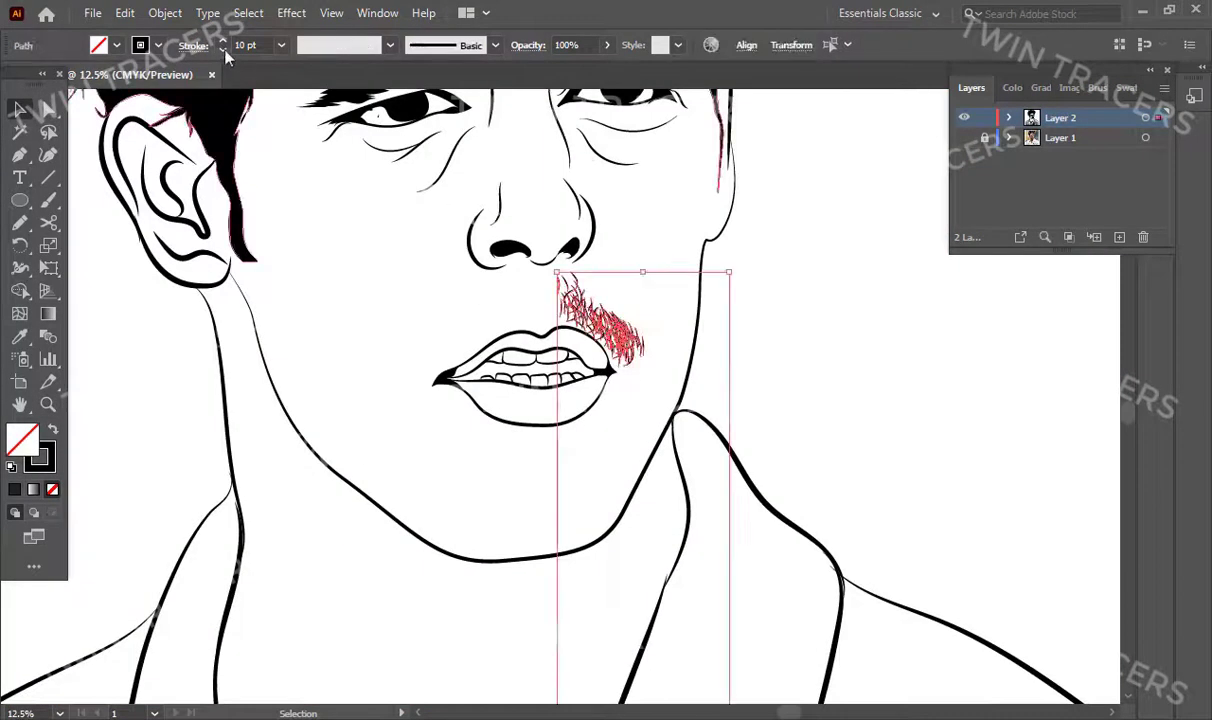
scroll(226, 57, up, 5)
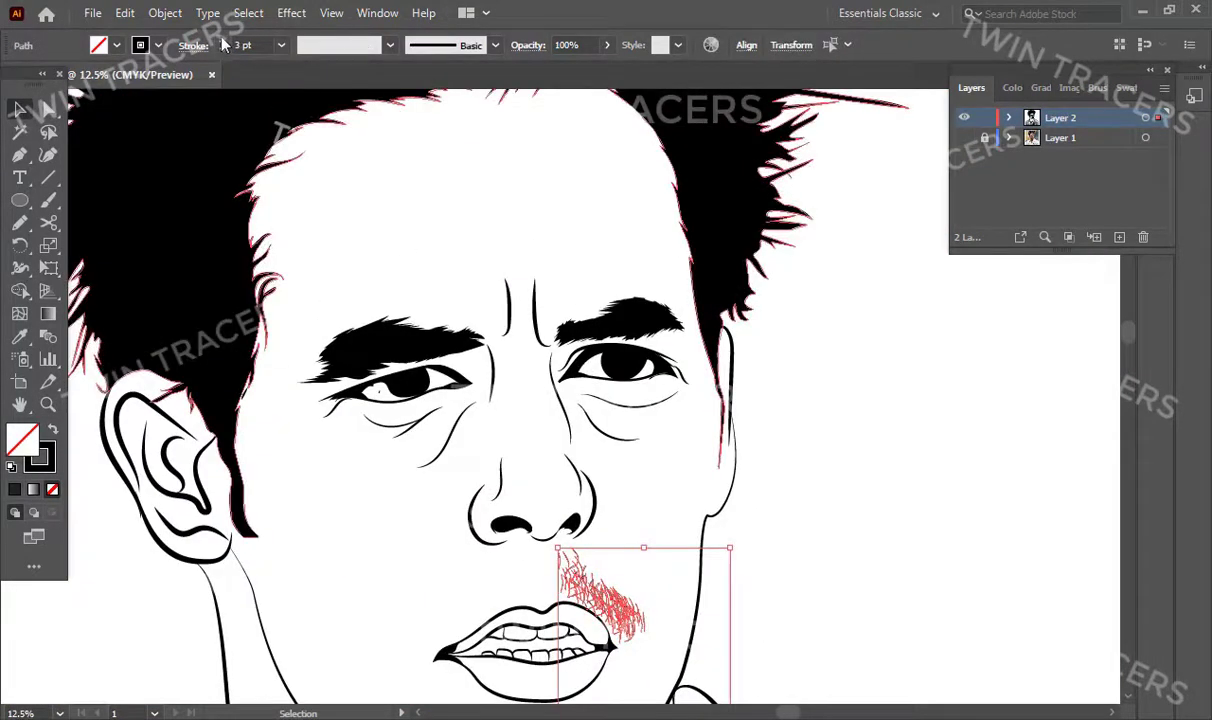
key(ctrl+shift+a)
scroll(560, 450, up, 3)
scroll(560, 450, up, 3)
click(964, 137)
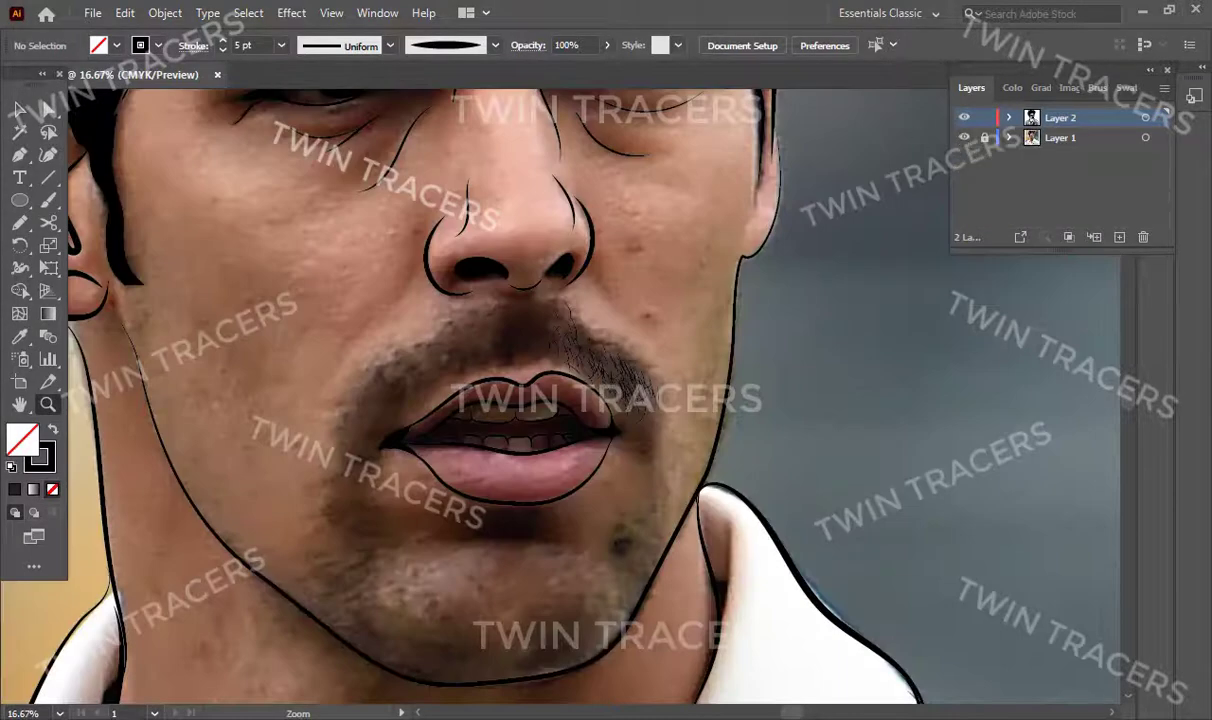
scroll(617, 368, up, 1)
click(867, 48)
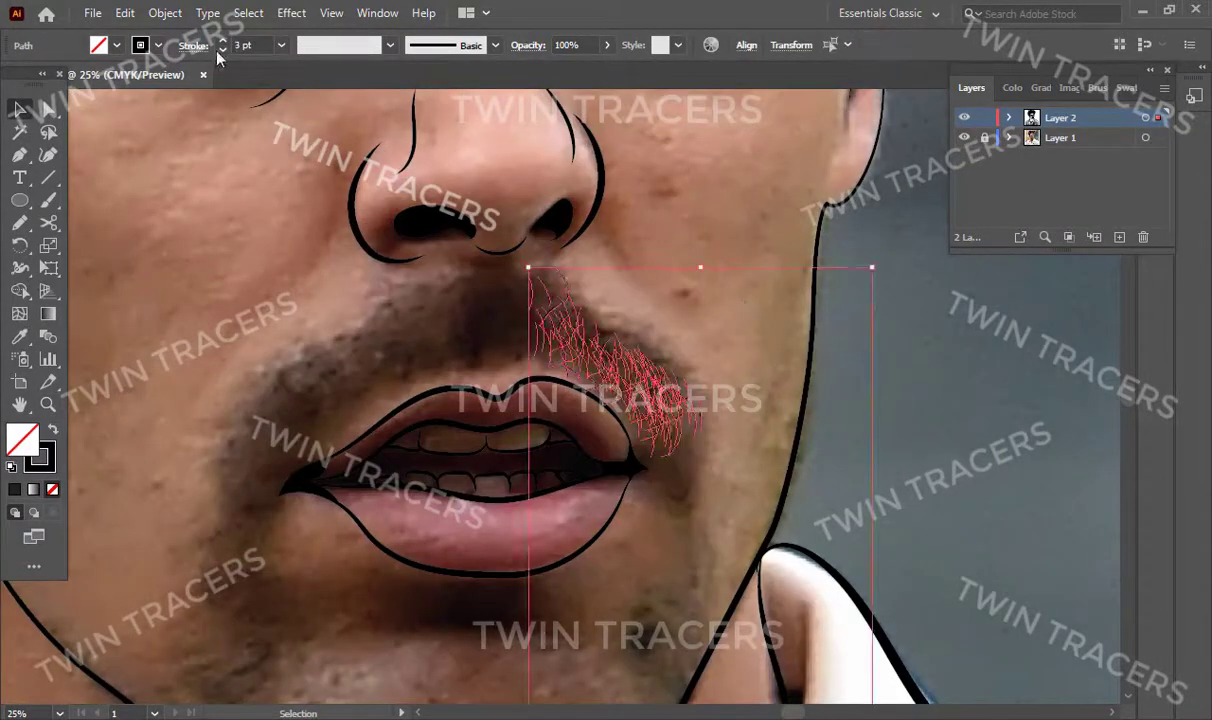
key(Delete)
scroll(700, 310, up, 1)
right_click(657, 325)
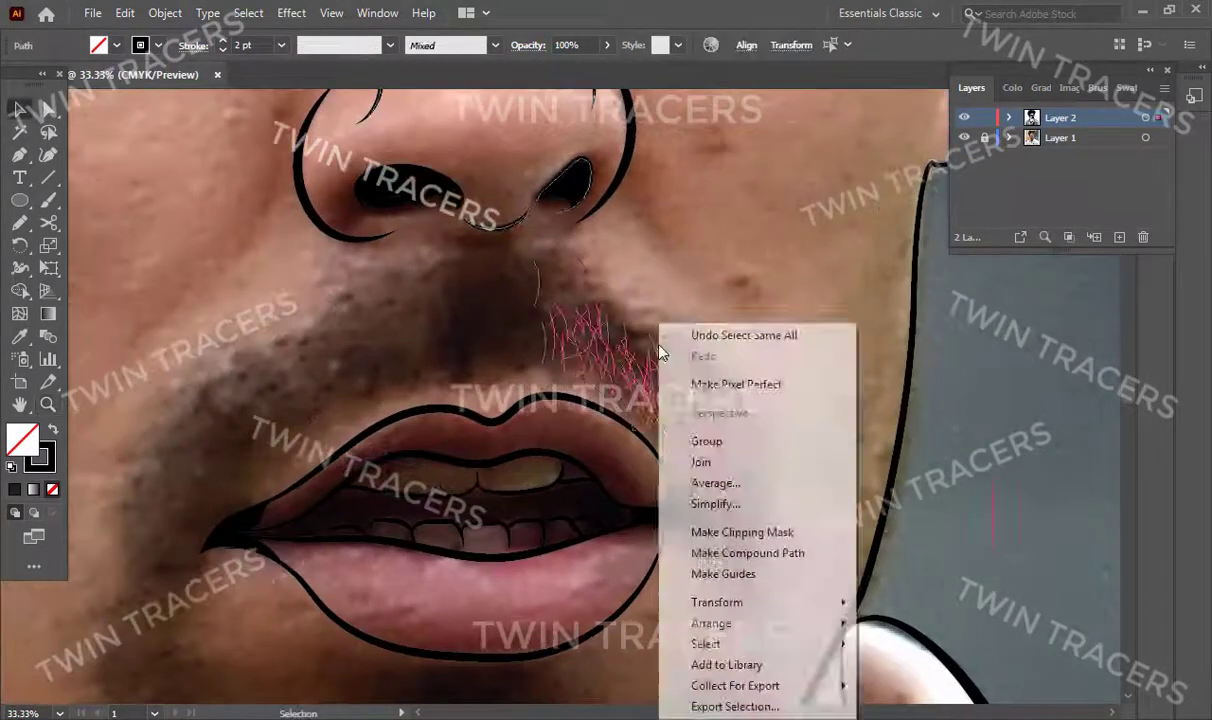
click(685, 336)
shift+click(527, 464)
Step: Make a mirrored copy of the mustache strokes with Transform > Reflect
right_click(668, 315)
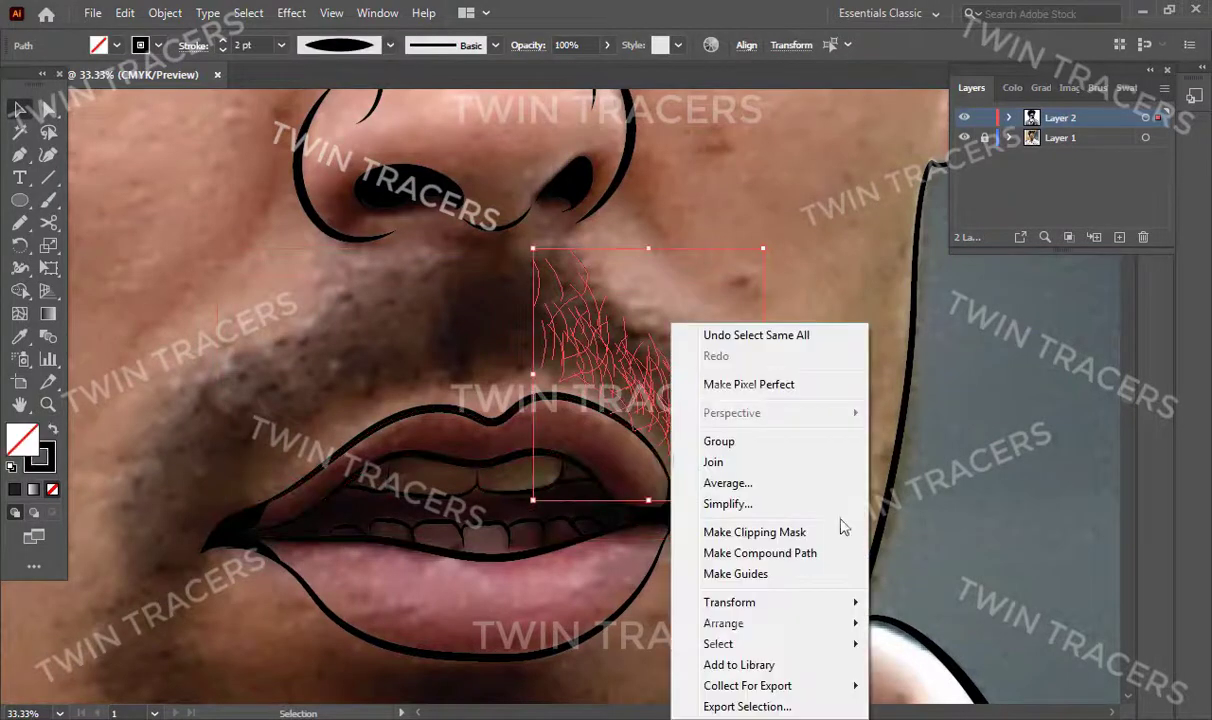
click(893, 500)
right_click(619, 322)
click(928, 508)
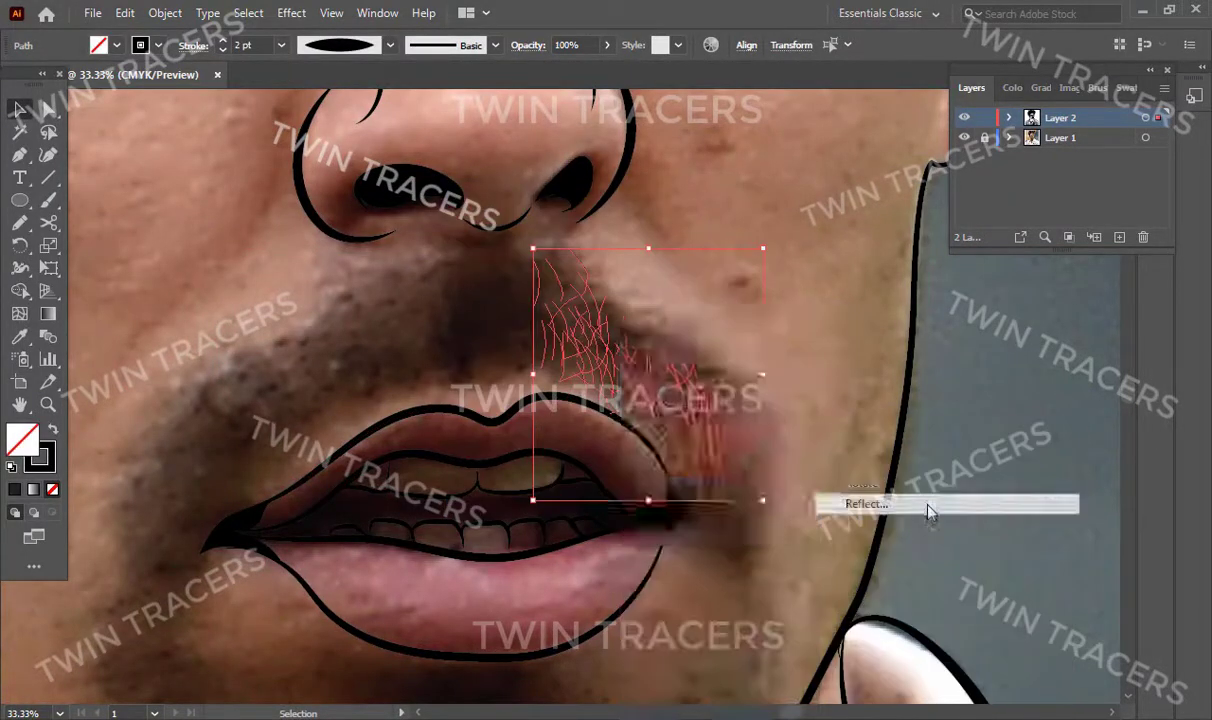
key(Return)
Step: Position the mirrored copy above the lip and fit the right-side strokes along the lip
mouse_move(766, 268)
mouse_down()
mouse_move(432, 278)
mouse_move(360, 372)
mouse_up()
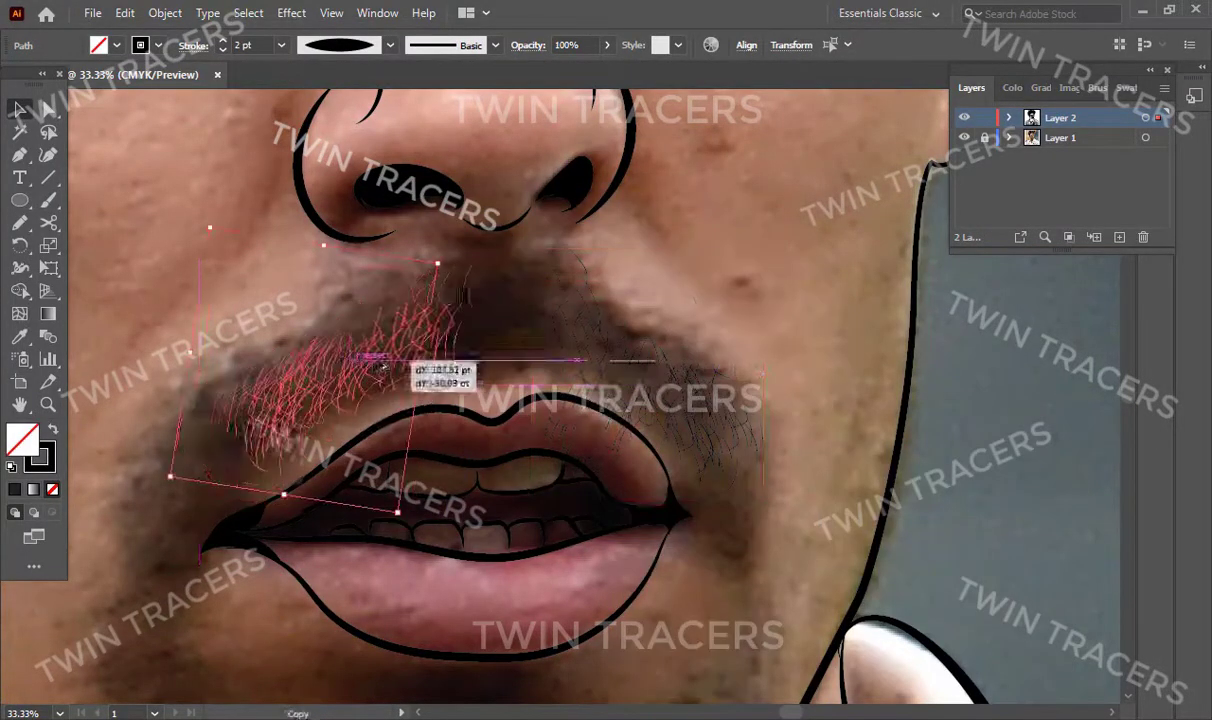
click(583, 362)
drag(709, 468, 766, 462)
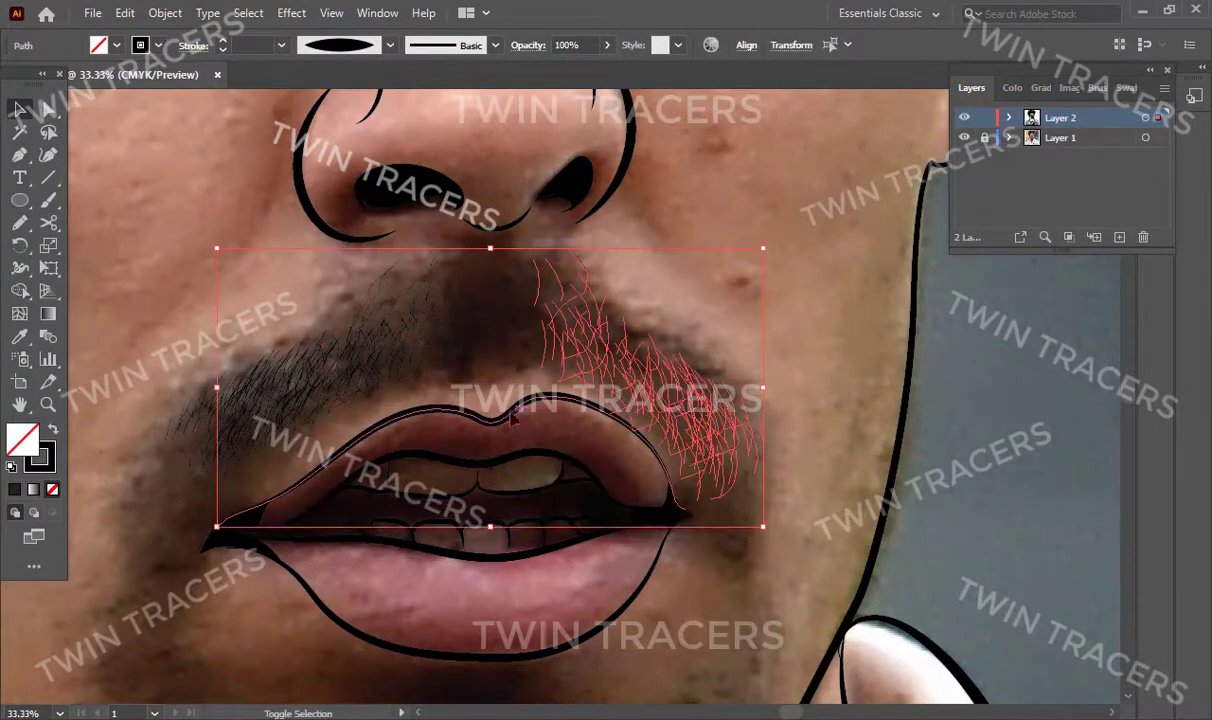
mouse_move(617, 400)
mouse_down()
mouse_move(757, 475)
mouse_move(787, 512)
mouse_move(705, 470)
mouse_up()
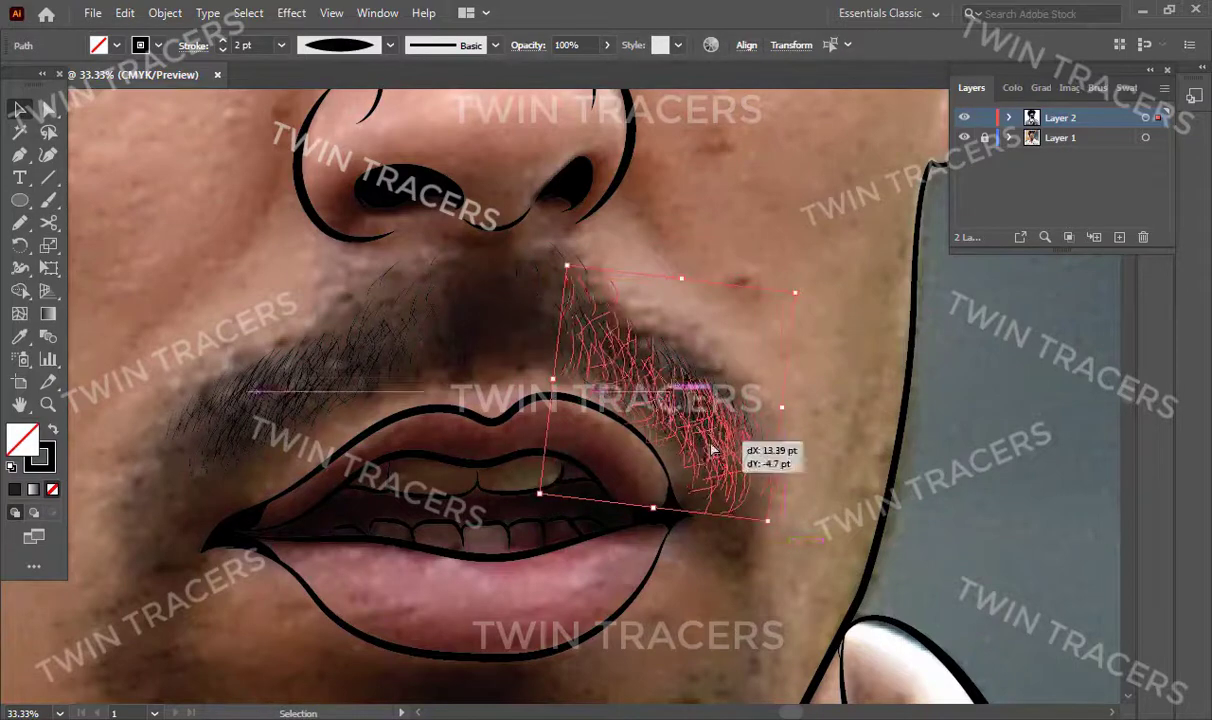
click(576, 360)
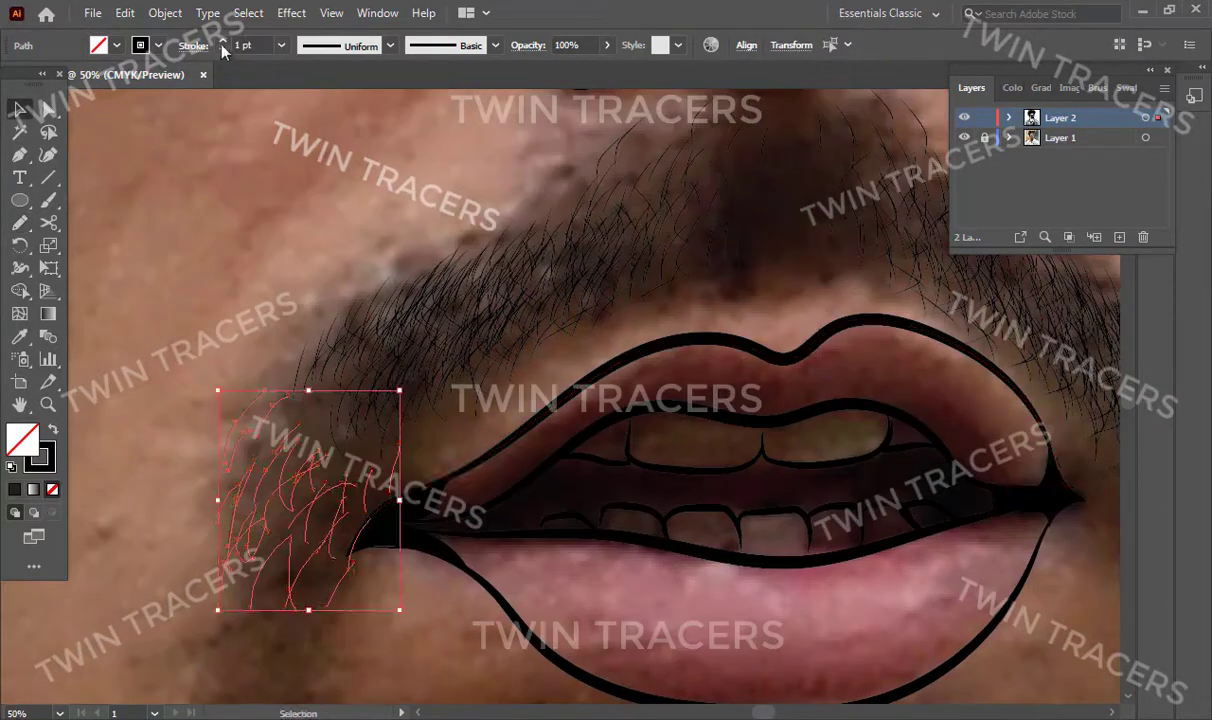
Step: Nudge the hair clump beside the mustache and drag a copy from the lip corner toward the chin
key(v)
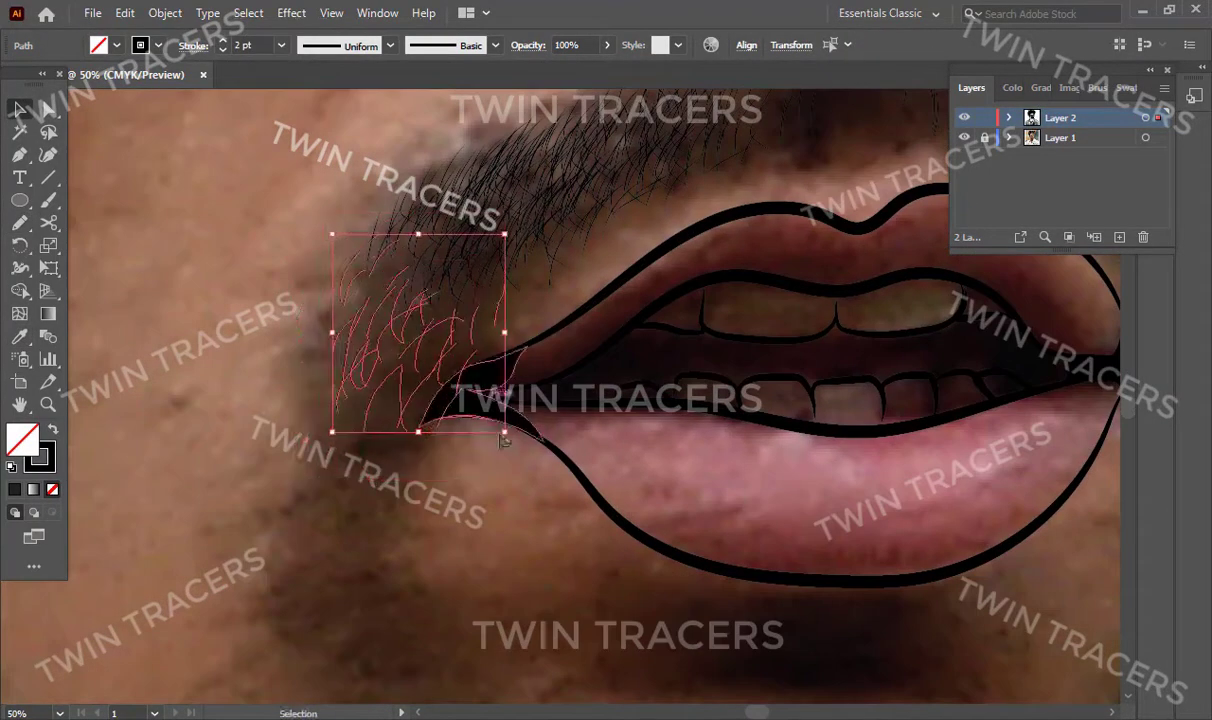
drag(449, 364, 440, 360)
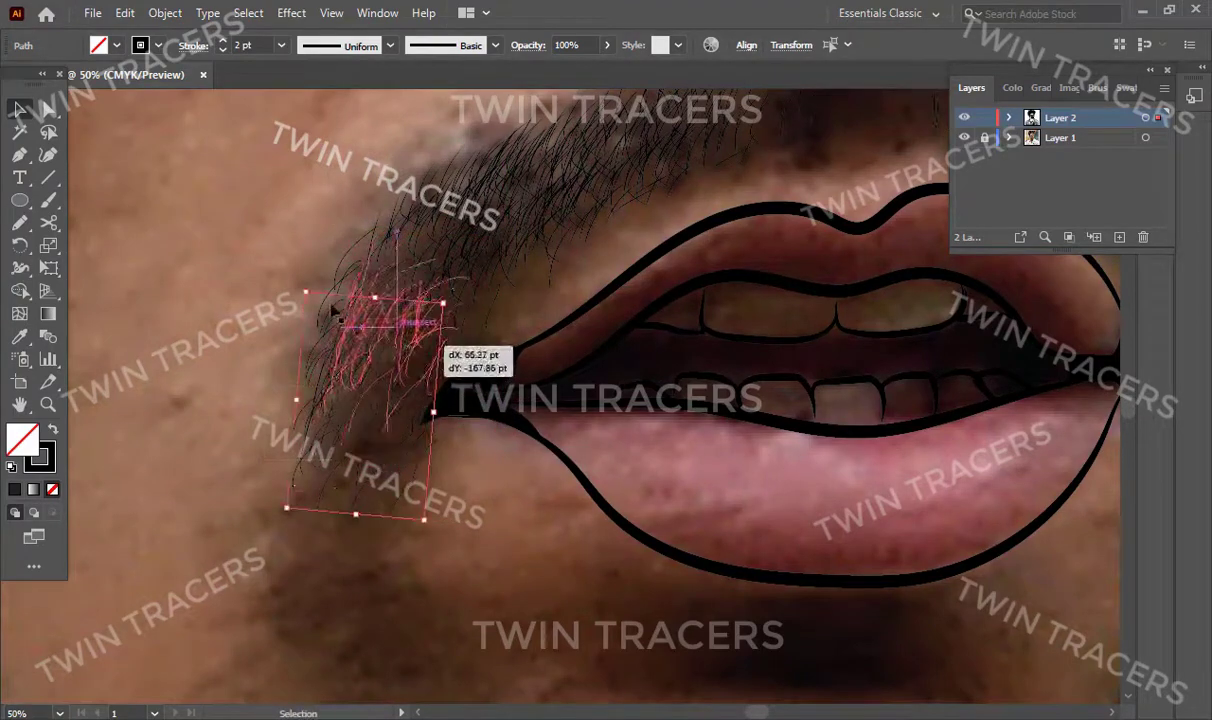
alt+click(544, 440)
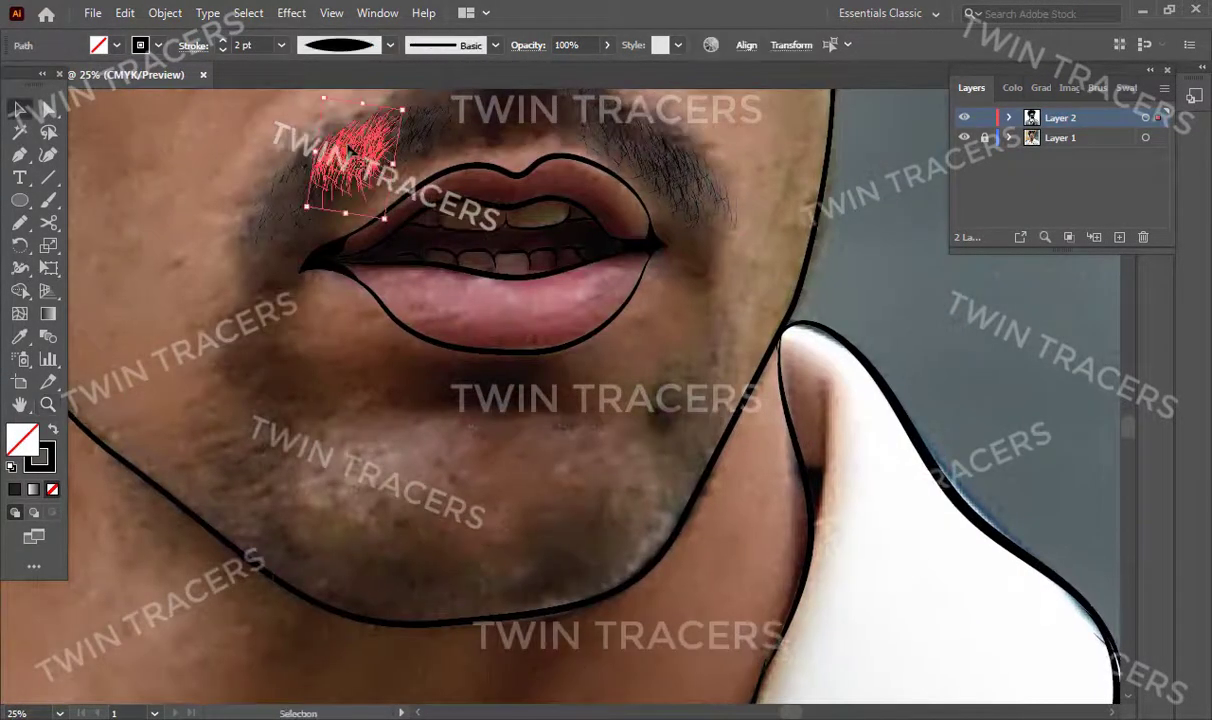
mouse_move(350, 148)
mouse_down()
mouse_move(271, 267)
mouse_move(330, 238)
mouse_up()
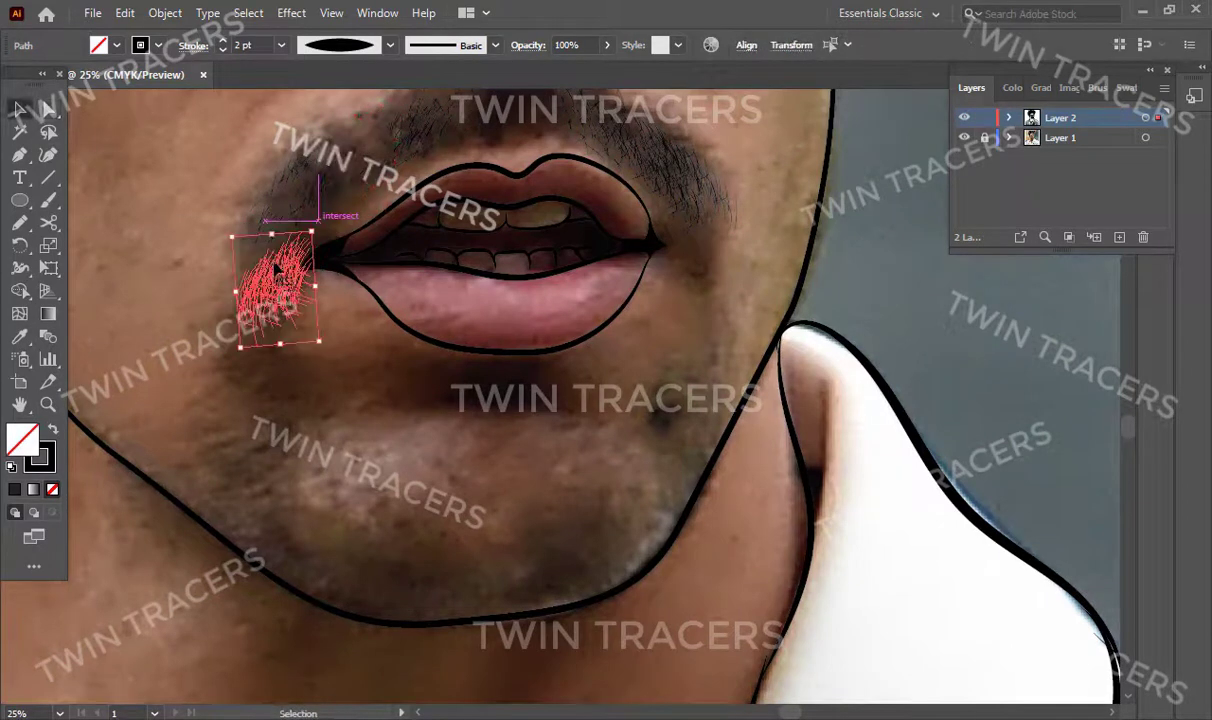
drag(276, 262, 270, 410)
click(445, 424)
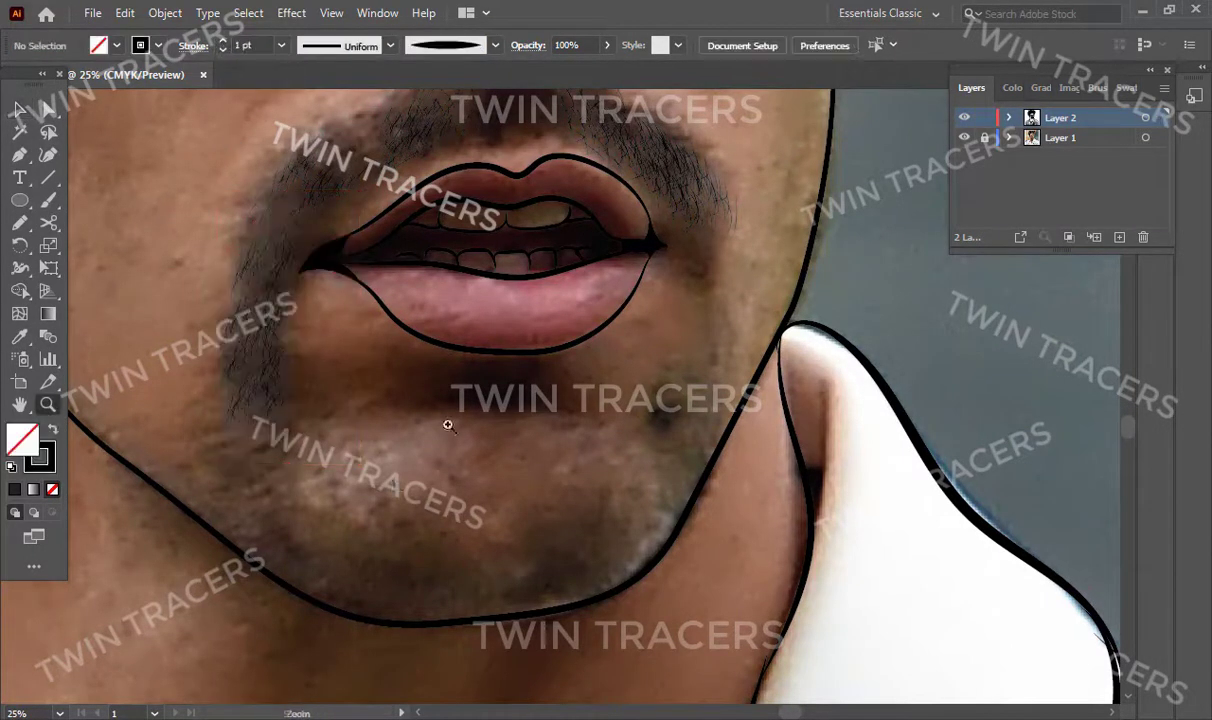
scroll(471, 326, down, 2)
scroll(570, 354, up, 2)
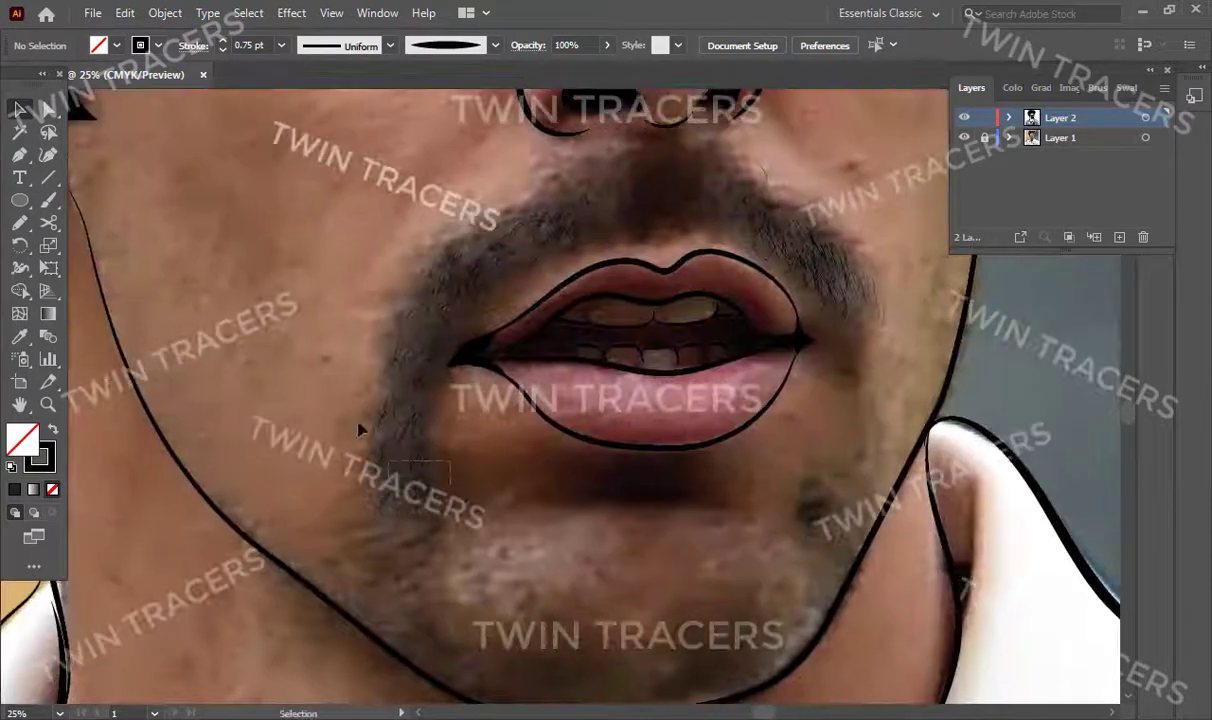
Step: Move a hair clump to the right side of the jaw using Transform > Move
right_click(400, 430)
click(717, 354)
click(698, 484)
mouse_move(402, 429)
mouse_down()
mouse_move(855, 375)
mouse_move(886, 425)
mouse_move(855, 505)
mouse_up()
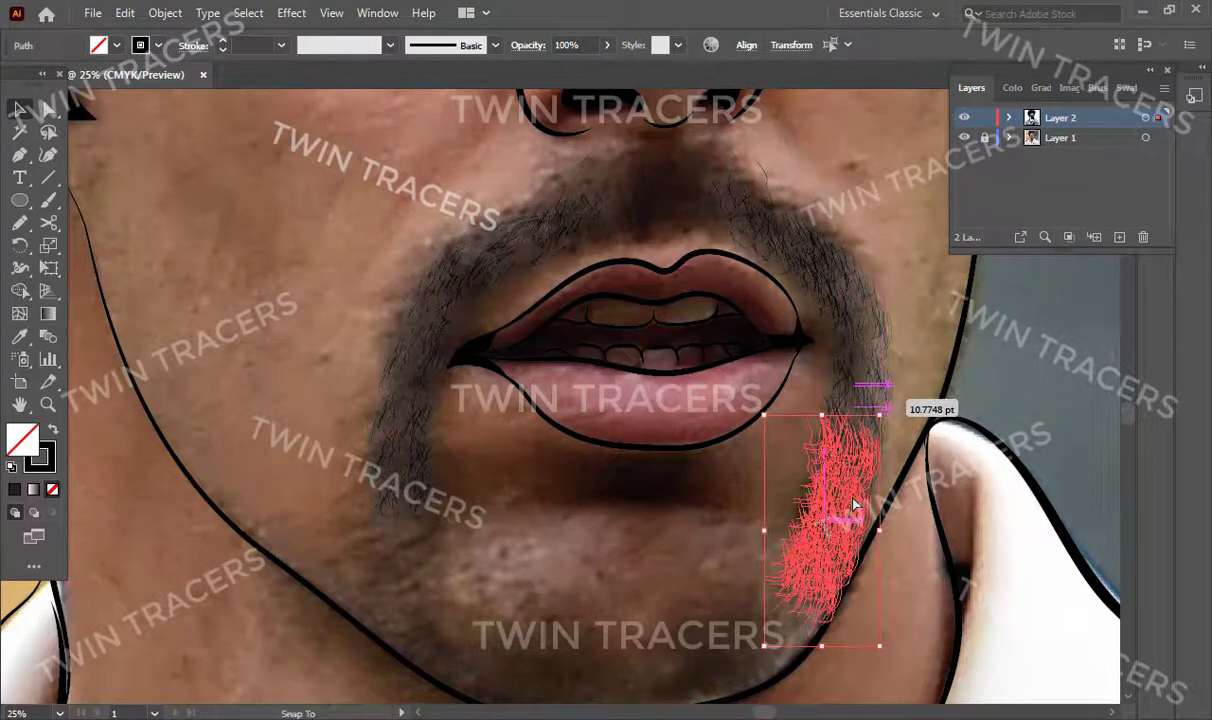
key(ctrl+shift+a)
click(964, 137)
click(964, 137)
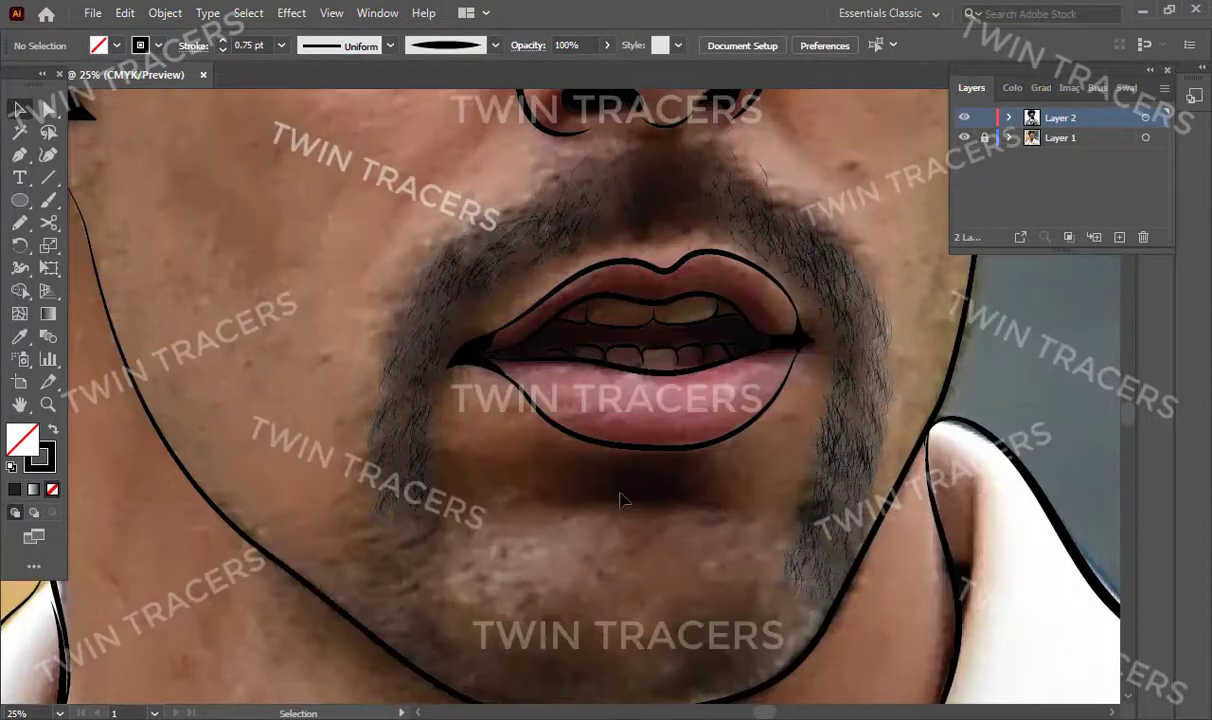
scroll(620, 499, down, 2)
scroll(620, 499, down, 3)
Step: Paste duplicate hair clumps, toggling the reference photo to check the beard
key(ctrl+v)
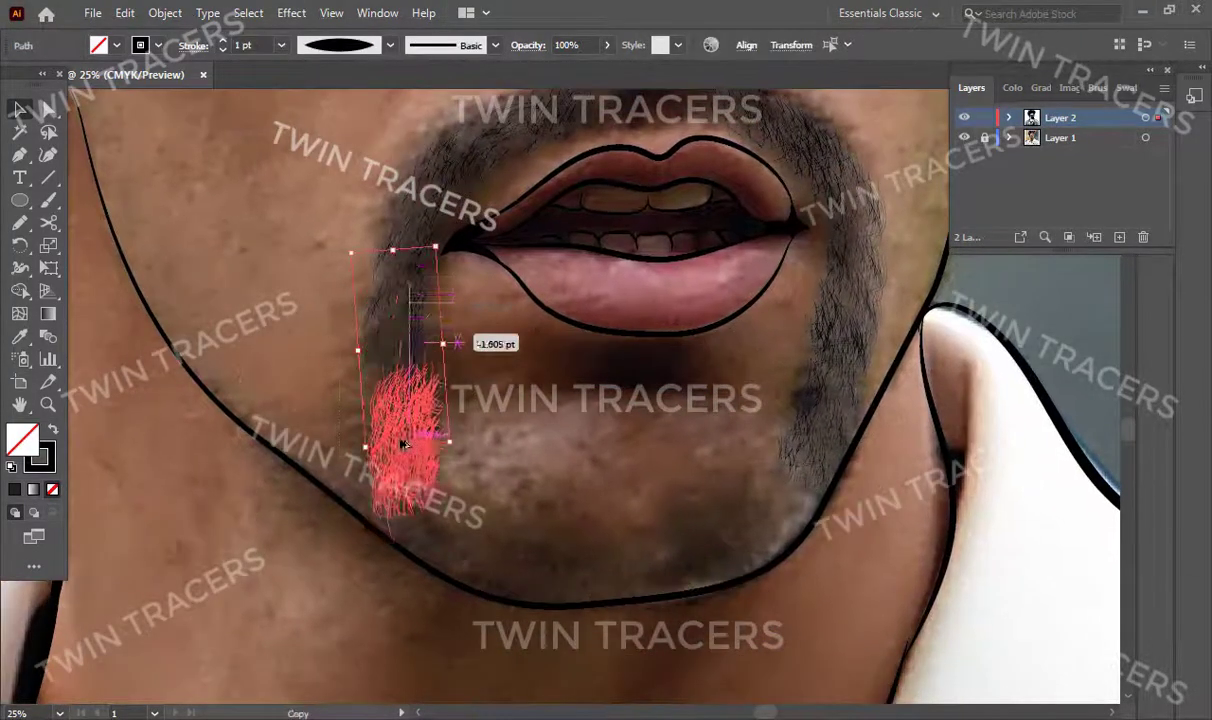
drag(405, 433, 505, 458)
key(ctrl+shift+a)
click(964, 137)
scroll(486, 300, up, 2)
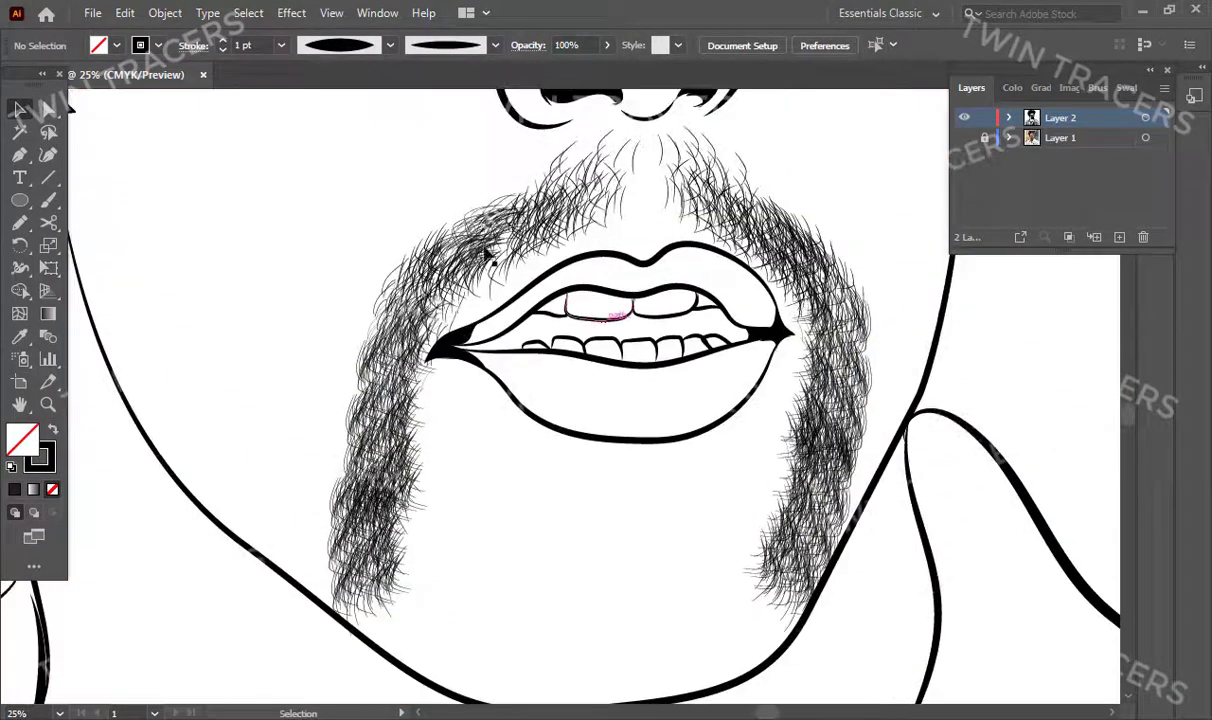
key(ctrl+v)
key(ctrl+shift+a)
scroll(541, 449, down, 5)
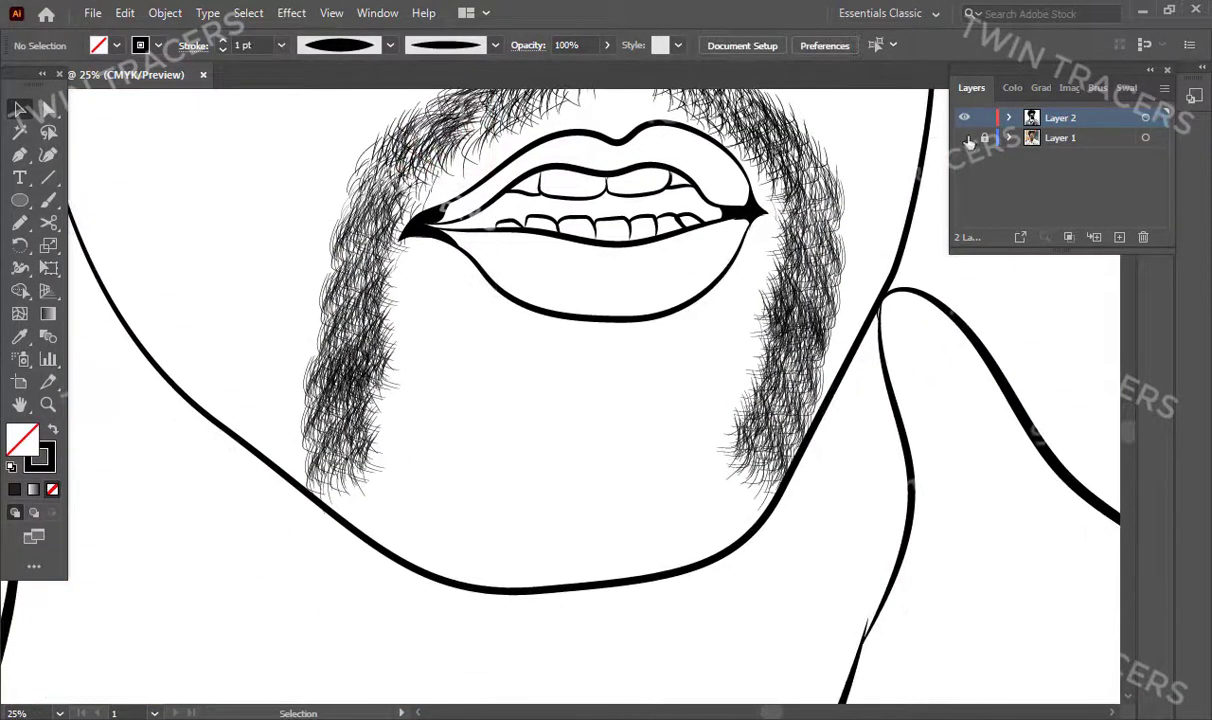
click(964, 137)
Step: Rotate and move a hair clump so it lies flat along the right chin line
mouse_move(815, 397)
mouse_down()
mouse_move(803, 380)
mouse_move(737, 457)
mouse_move(750, 352)
mouse_up()
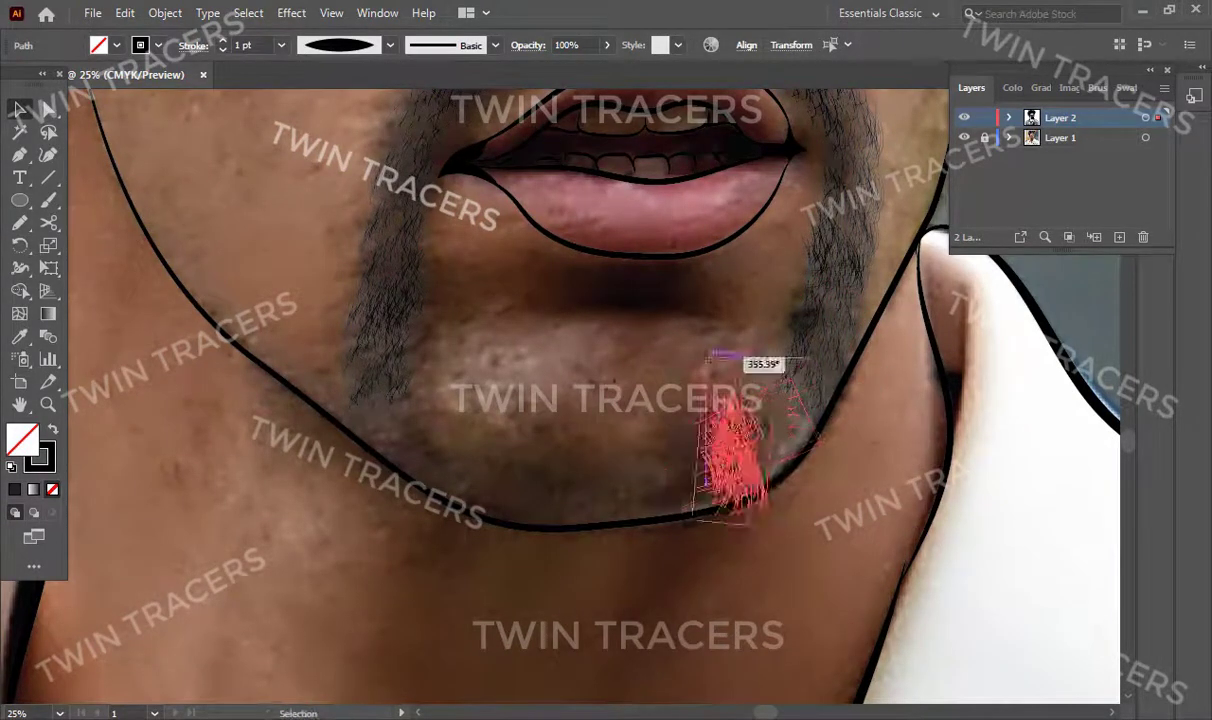
mouse_move(740, 420)
mouse_down()
mouse_move(779, 446)
mouse_move(795, 362)
mouse_up()
click(816, 496)
key(v)
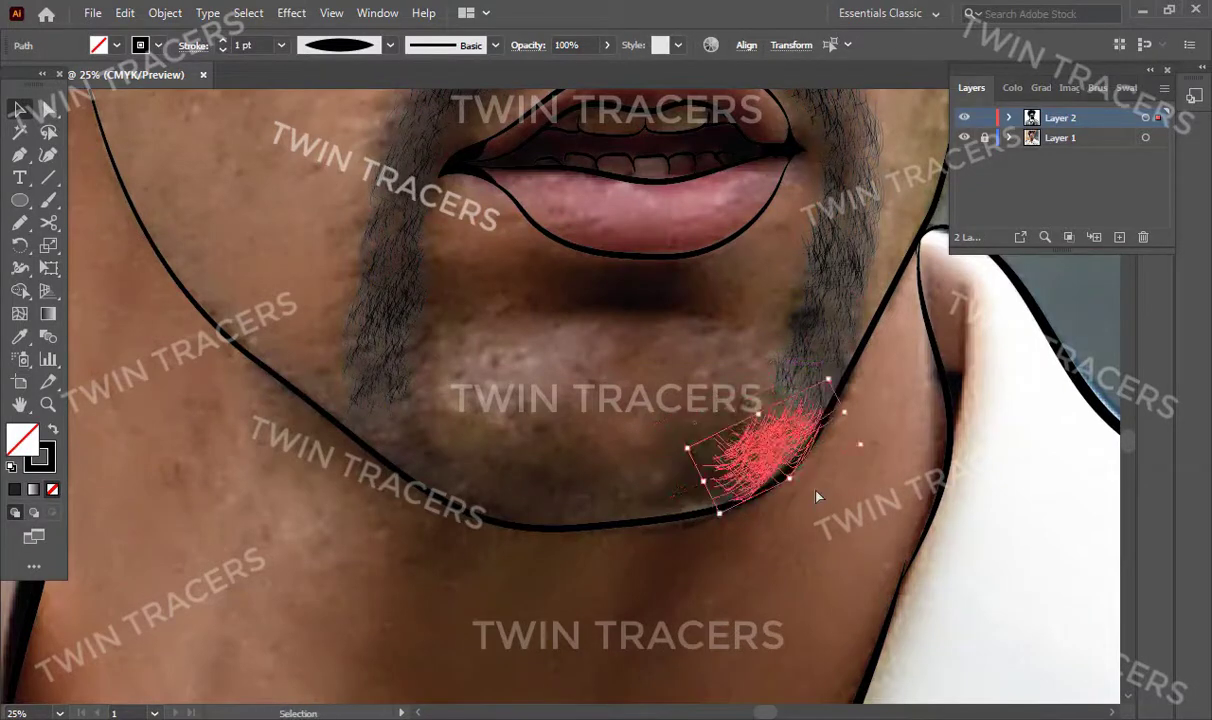
mouse_move(772, 464)
mouse_down()
mouse_move(771, 429)
mouse_move(700, 478)
mouse_up()
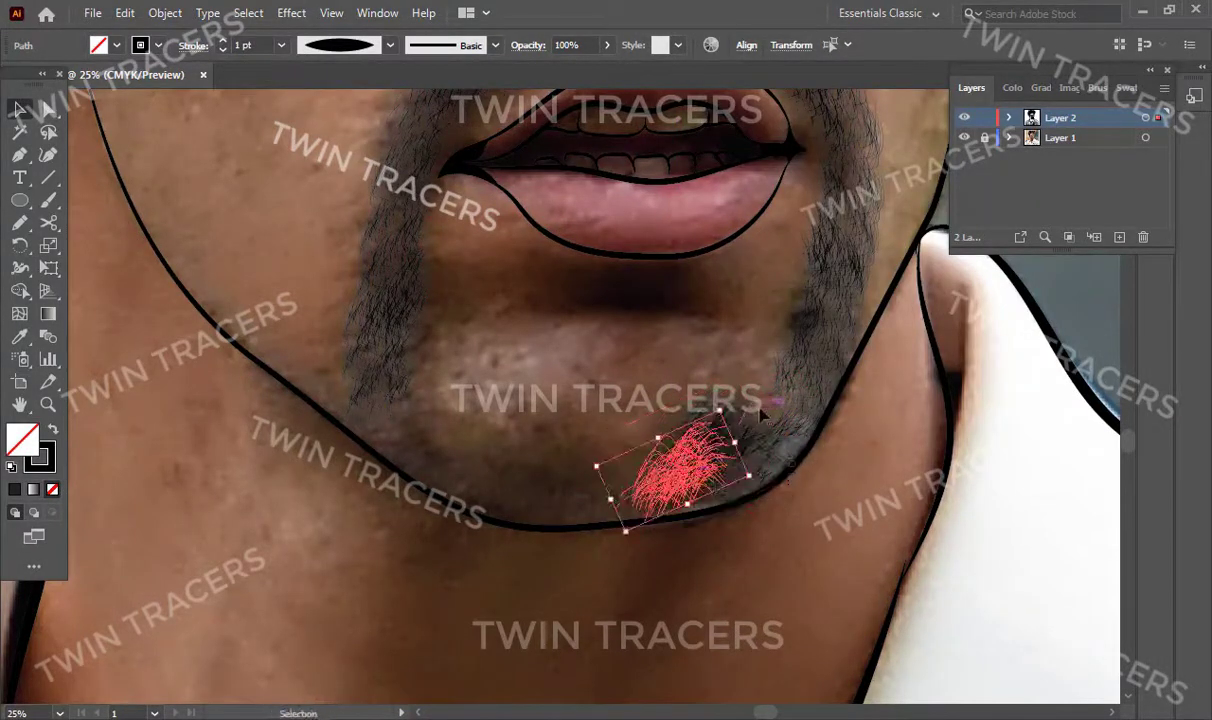
drag(783, 452, 727, 495)
key(ctrl+shift+a)
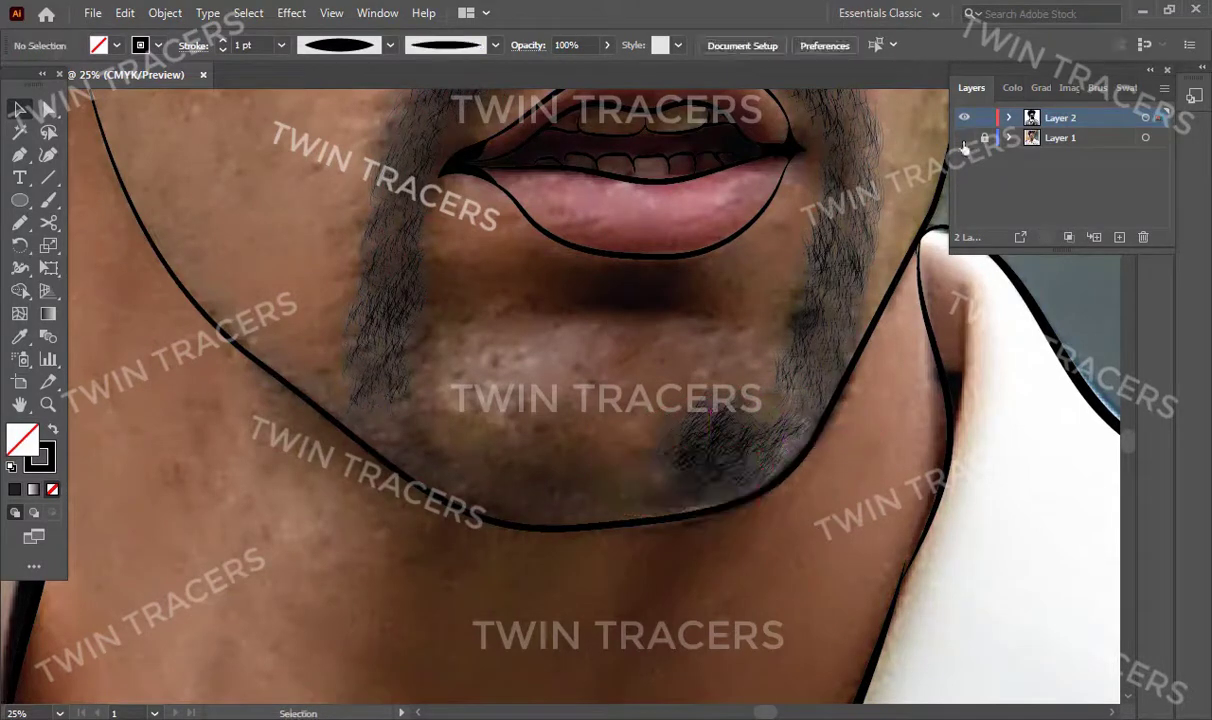
click(964, 137)
click(690, 440)
click(648, 348)
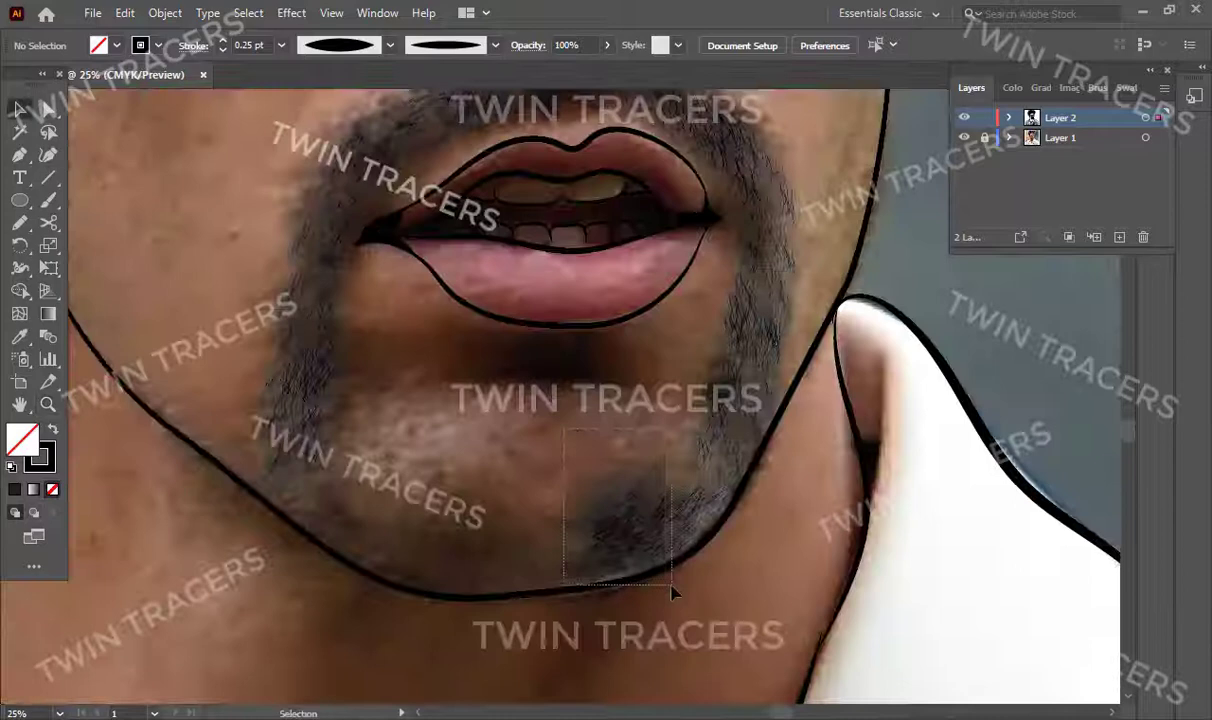
Step: Copy the right chin clump to the left side and rotate it along the left jaw
drag(672, 593, 680, 600)
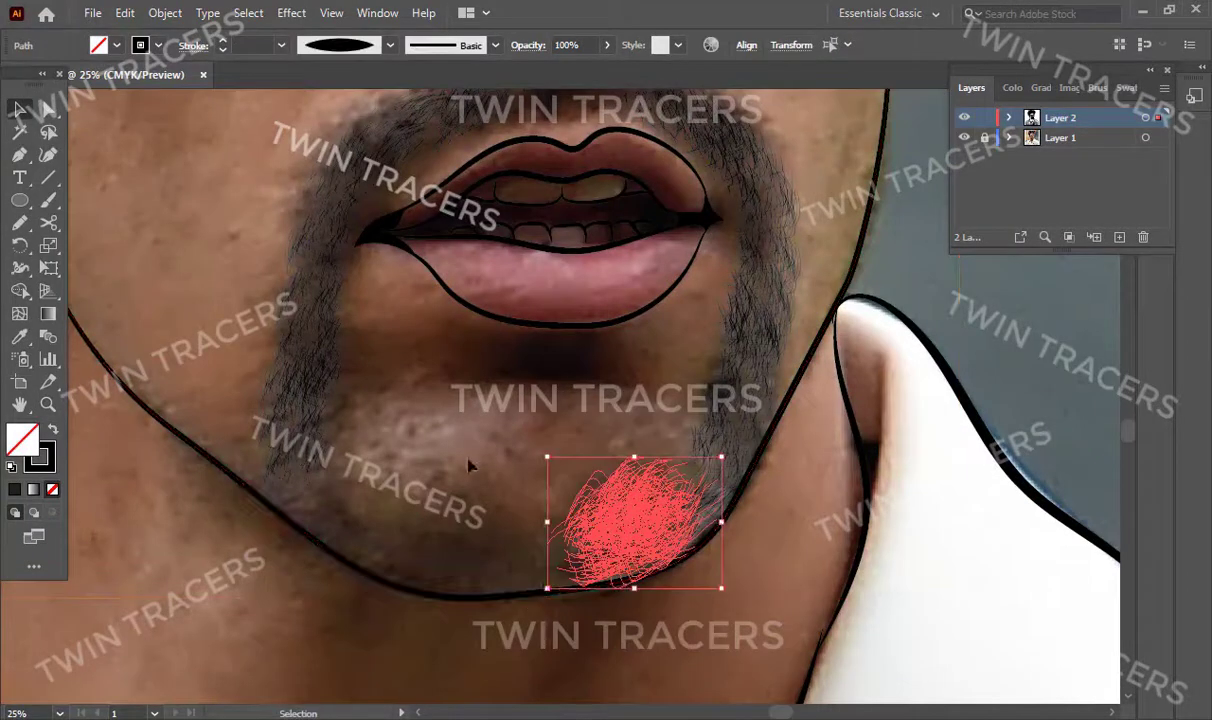
drag(620, 520, 360, 495)
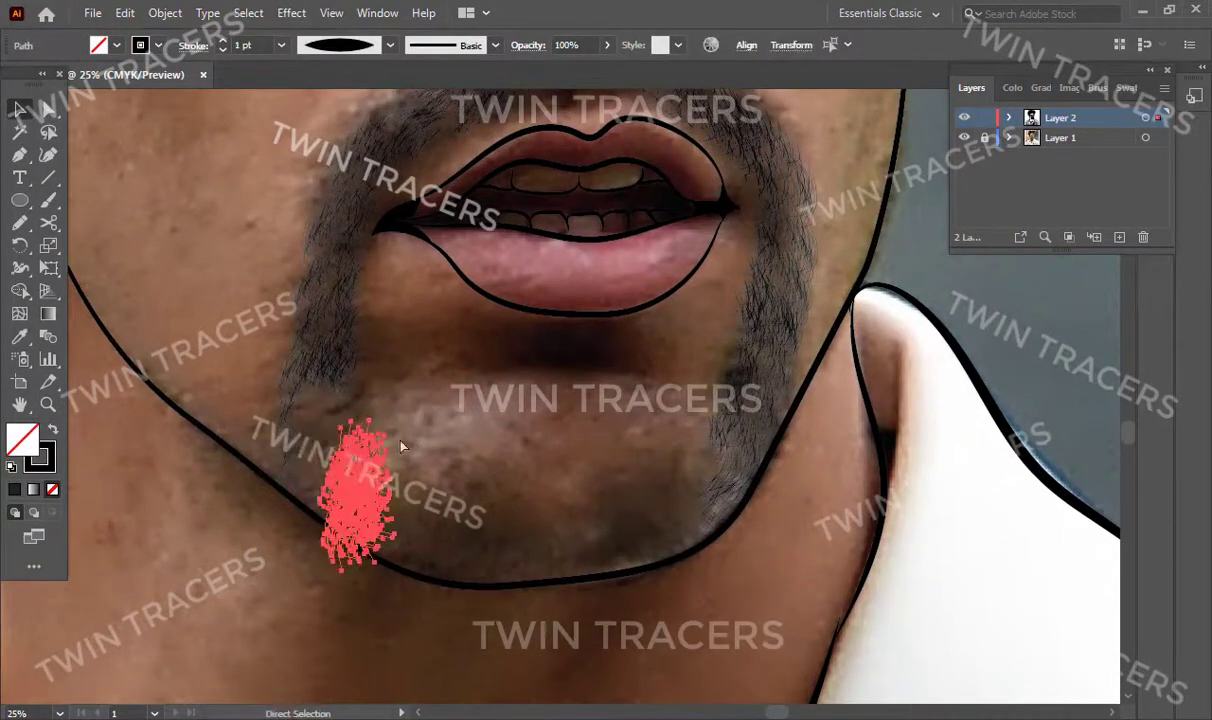
drag(394, 405, 376, 582)
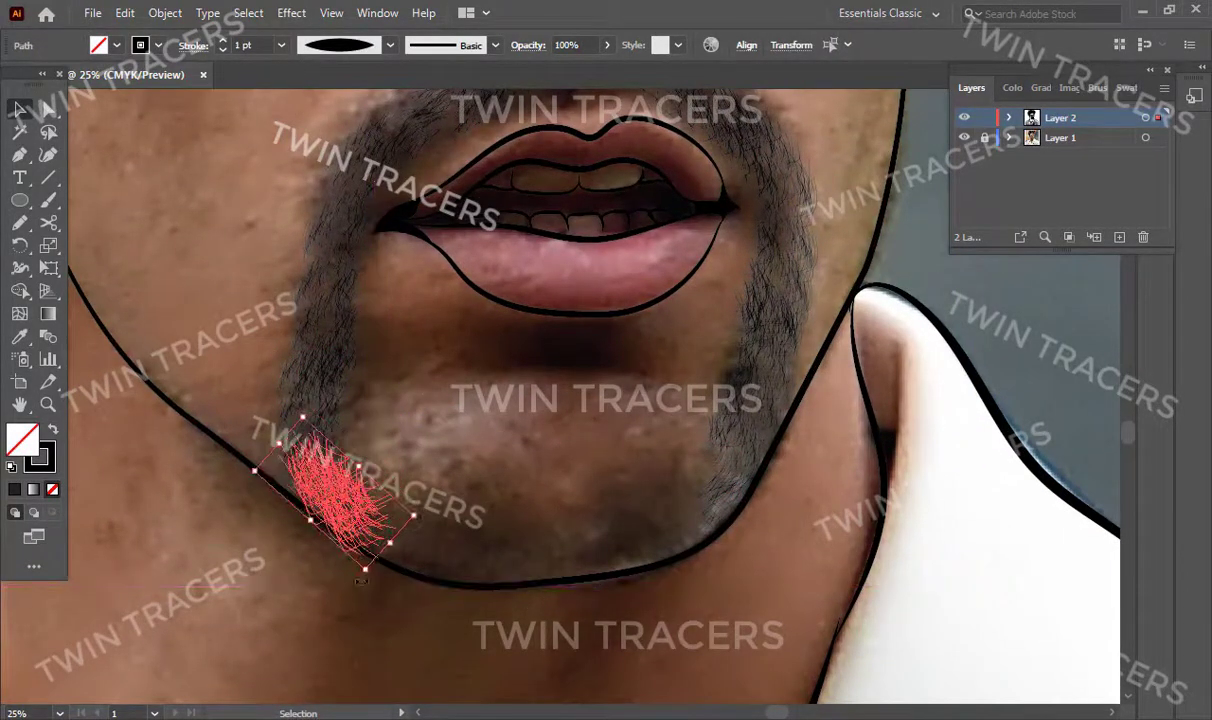
click(487, 460)
ctrl+alt+click(560, 376)
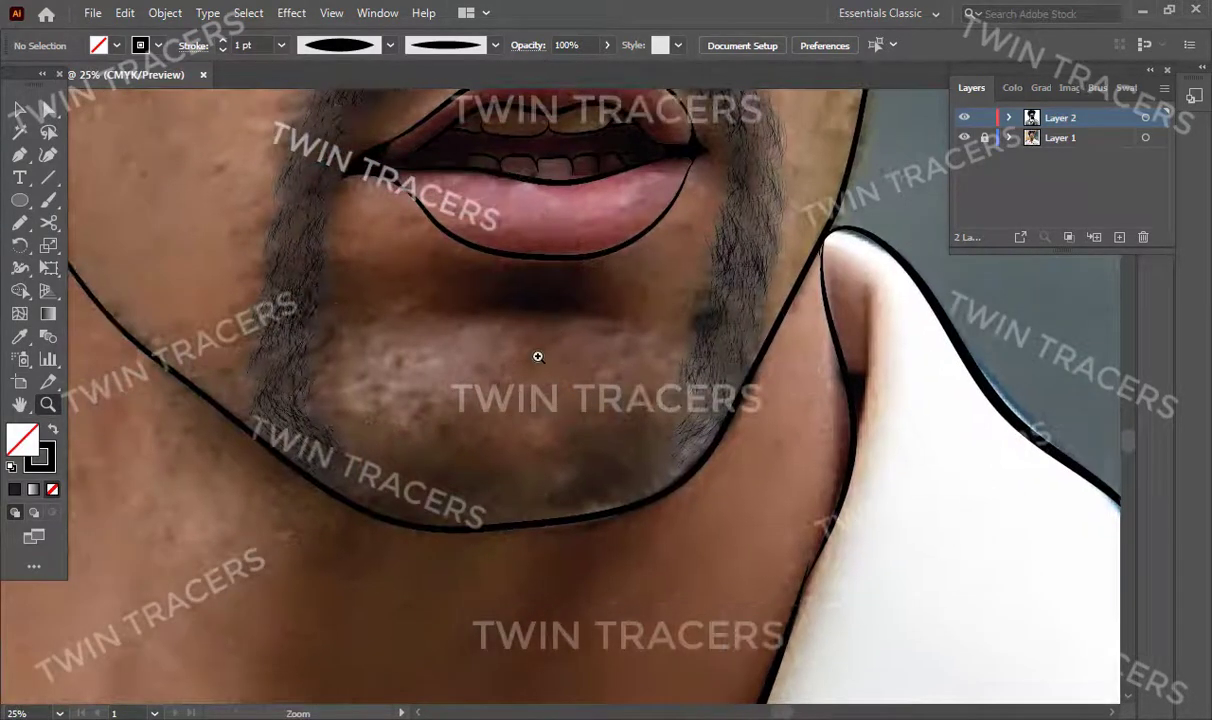
Step: Move a hair group up to form a tuft below the lower lip
key(v)
mouse_move(300, 335)
mouse_down()
mouse_move(541, 298)
mouse_move(535, 285)
mouse_move(514, 306)
mouse_move(517, 326)
mouse_move(508, 310)
mouse_up()
click(617, 328)
click(487, 300)
click(530, 306)
Step: Resize the tuft under the lower lip and zoom out to view the chin
drag(425, 365, 376, 379)
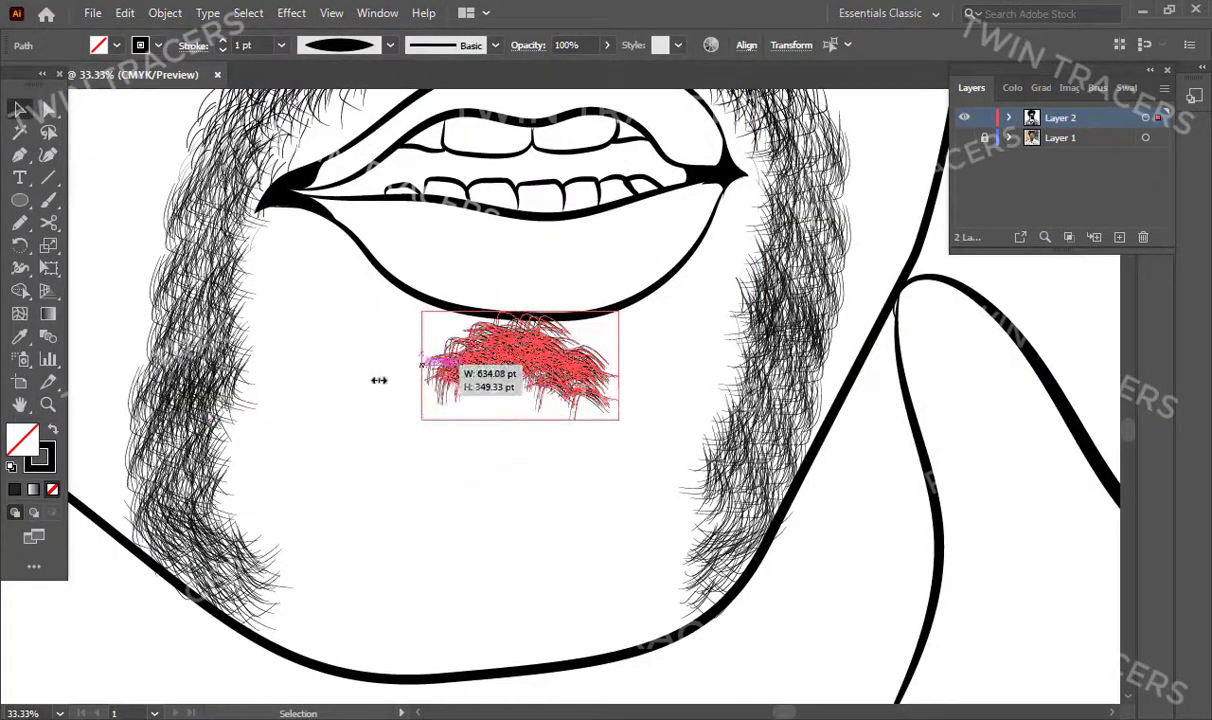
key(z)
alt+click(556, 386)
key(v)
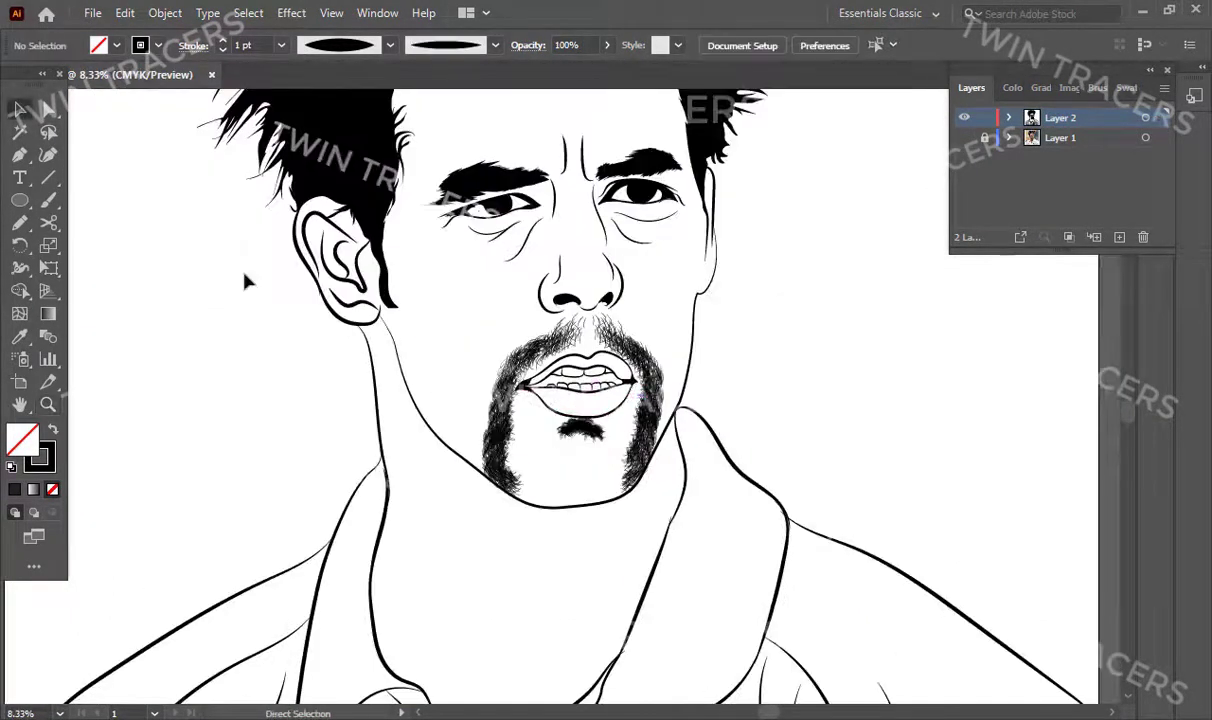
click(964, 137)
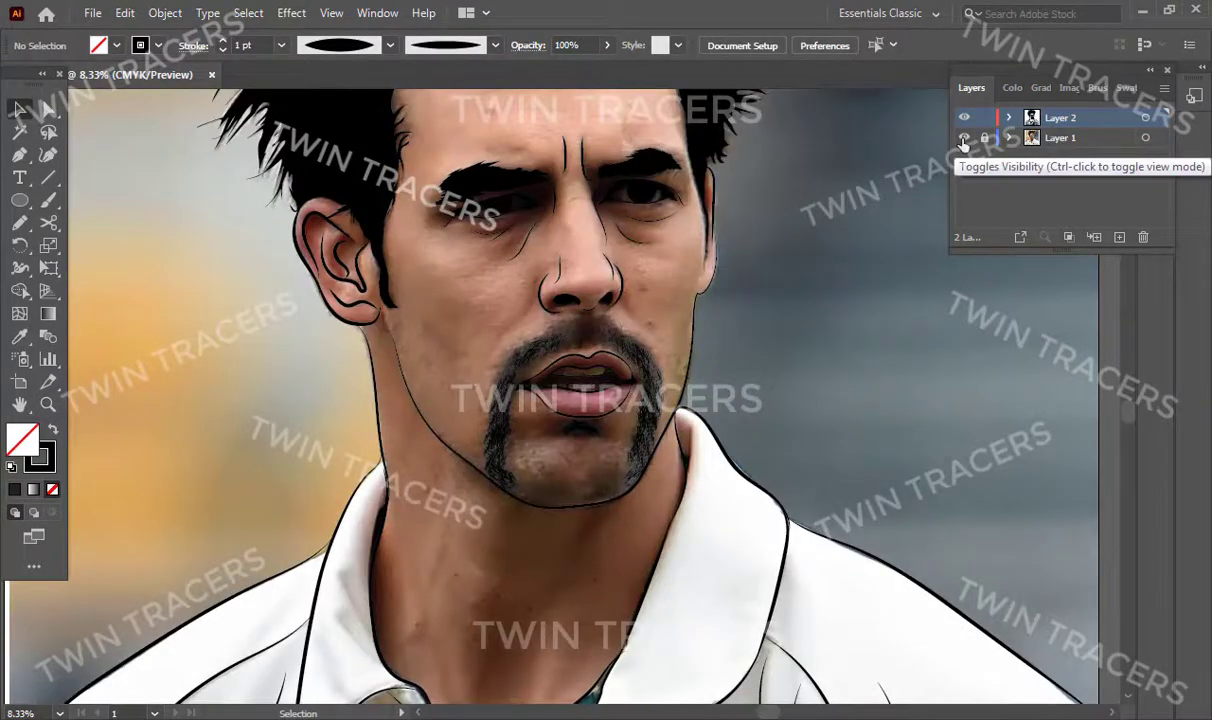
Step: Move the stubble cluster under the nose and rotate it to match the hair direction
click(964, 137)
key(ctrl+plus)
key(ctrl+plus)
key(ctrl+plus)
drag(492, 415, 503, 425)
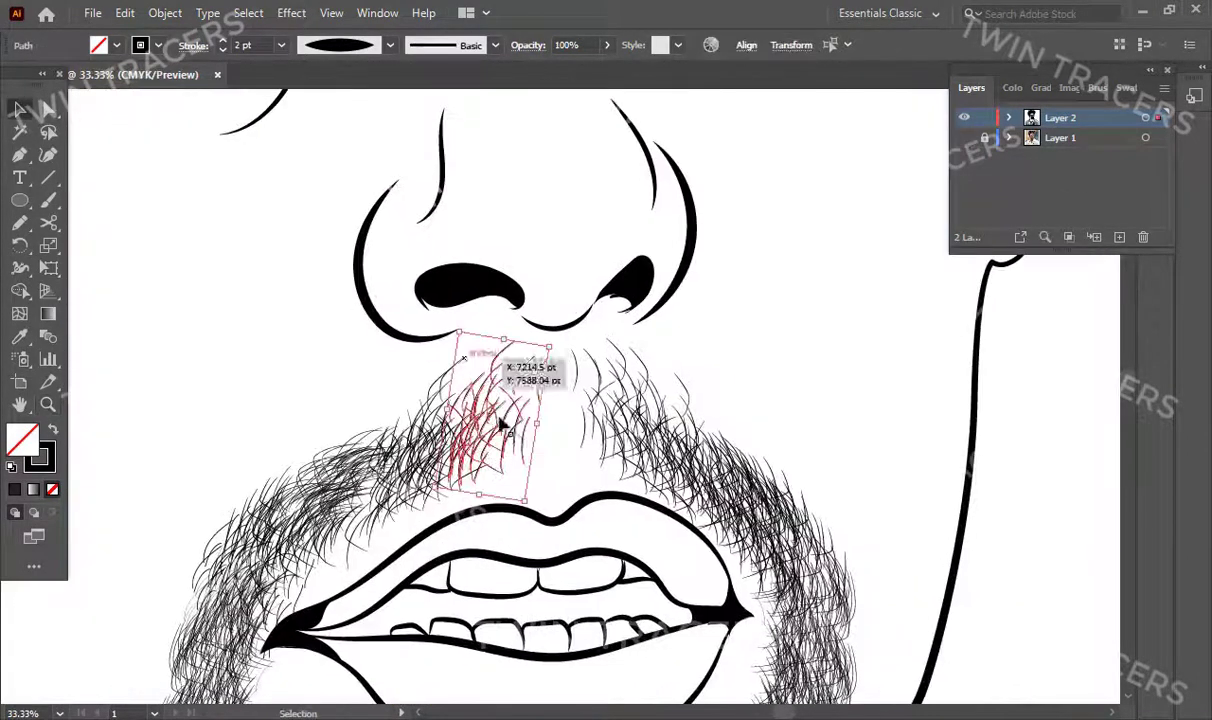
key(v)
click(533, 369)
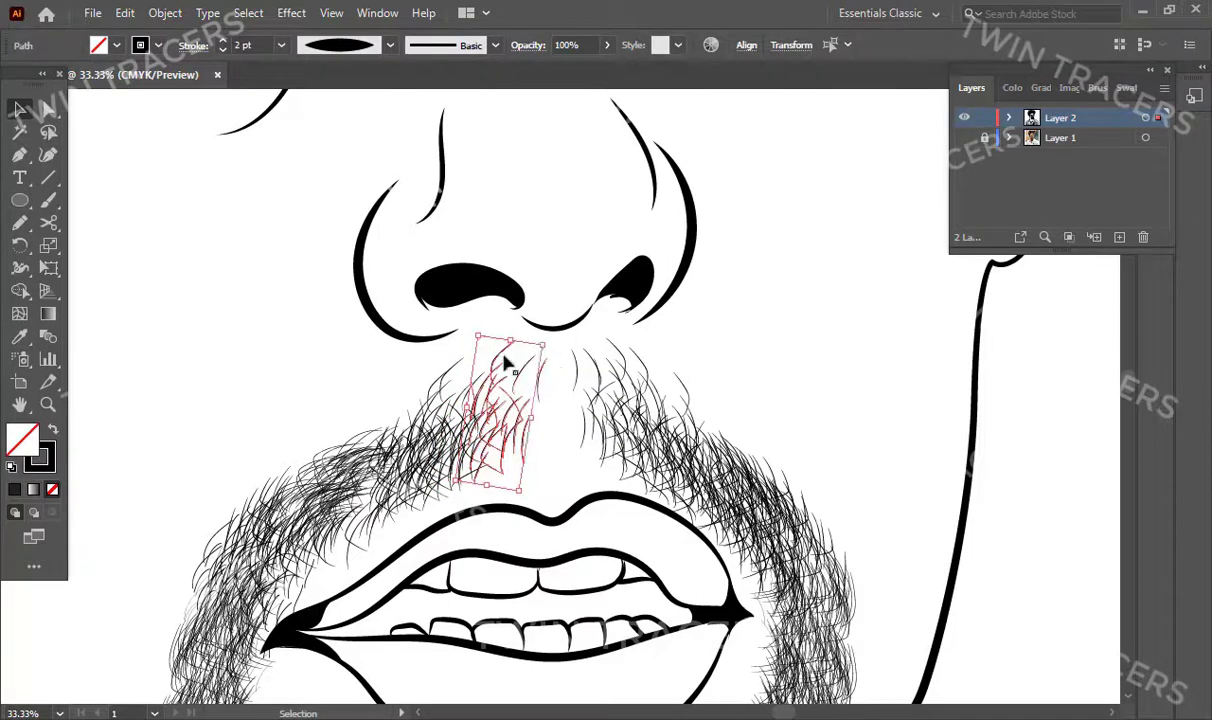
mouse_move(522, 489)
mouse_down()
mouse_move(568, 470)
mouse_move(609, 419)
mouse_up()
Step: Zoom out to show the whole artboard at 3.13%
key(ctrl+shift+a)
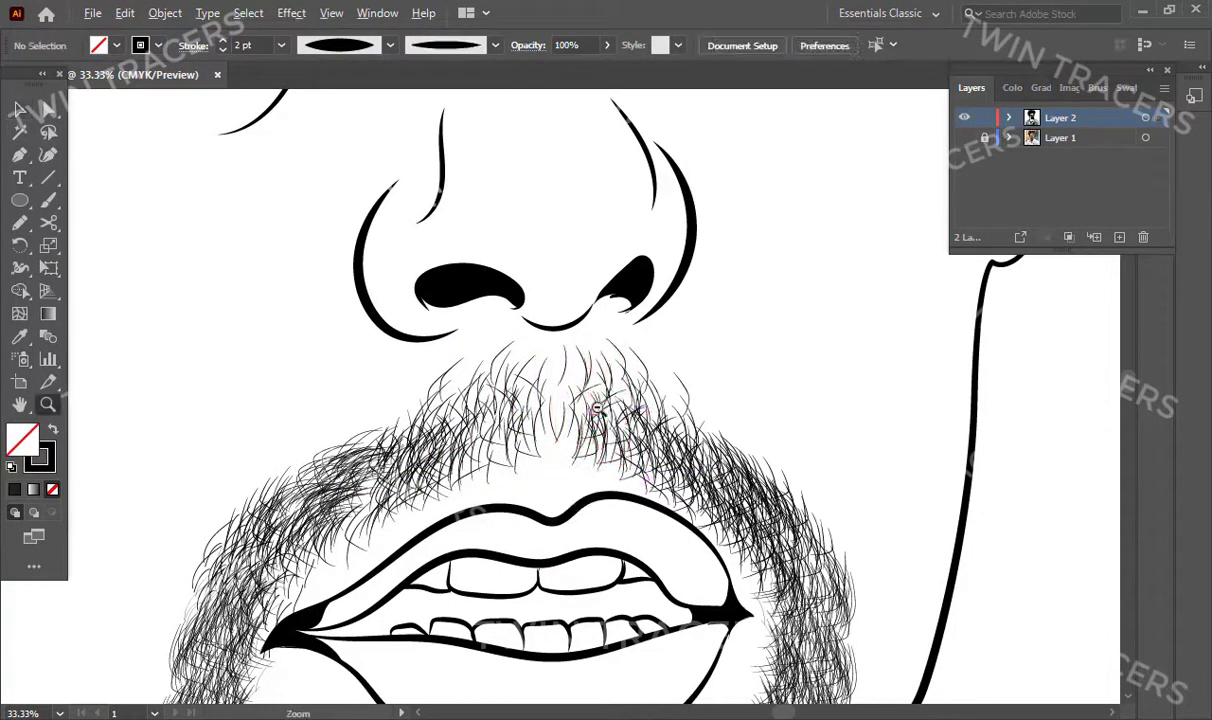
key(ctrl+minus)
key(ctrl+minus)
click(62, 712)
click(88, 669)
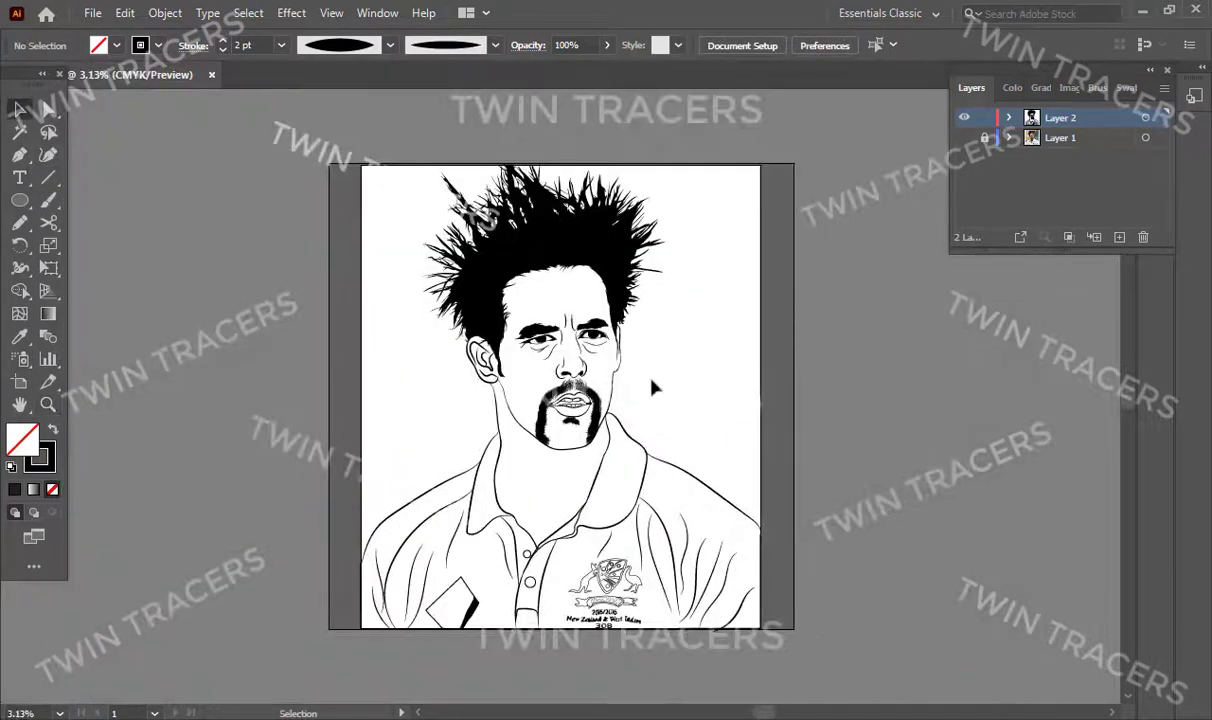
Step: Rotate and scale stubble clusters onto the chin and jawline, erasing hairs poking below the jaw
key(z)
drag(536, 498, 503, 462)
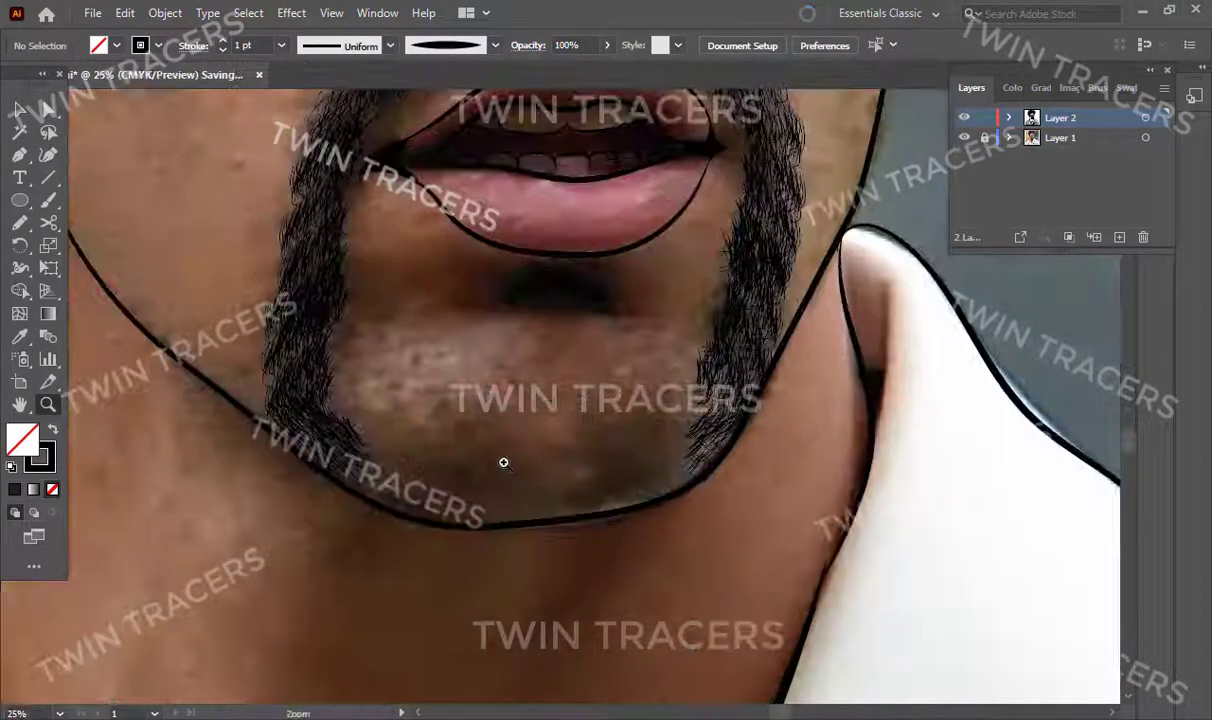
mouse_move(310, 378)
mouse_down()
mouse_move(420, 455)
mouse_move(503, 538)
mouse_move(520, 503)
mouse_up()
mouse_move(440, 440)
mouse_down()
mouse_move(487, 481)
mouse_move(500, 433)
mouse_up()
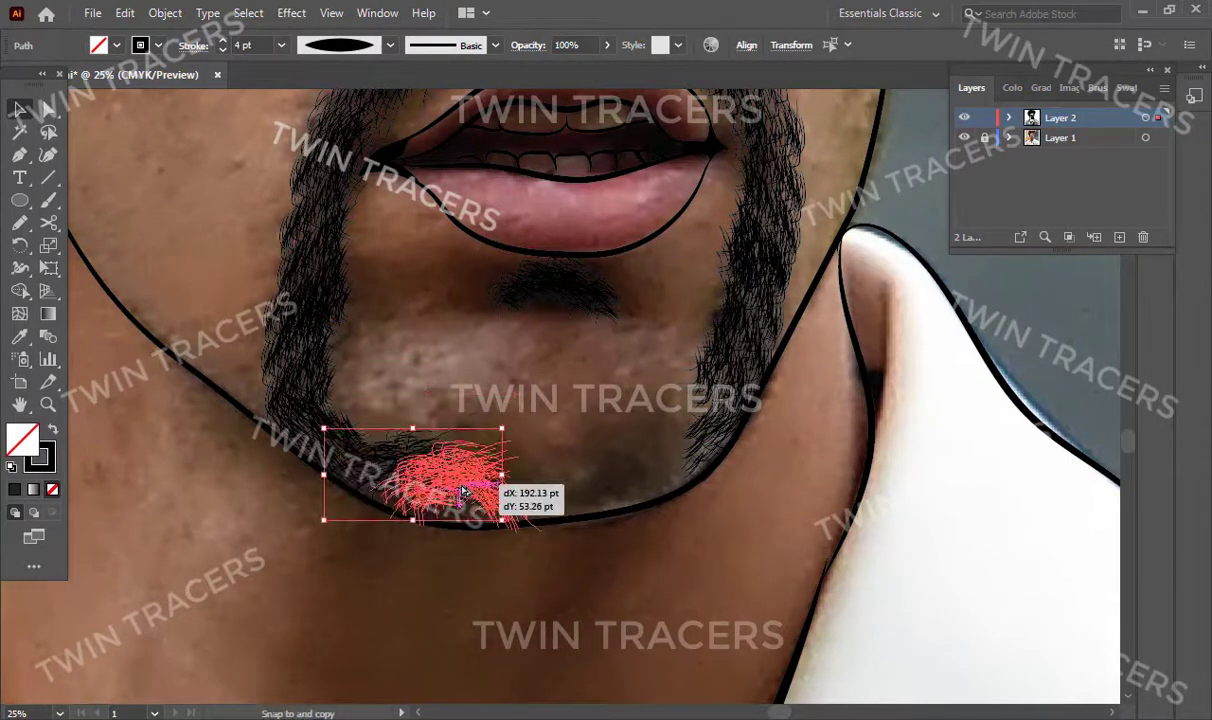
click(578, 462)
click(450, 470)
drag(455, 470, 500, 505)
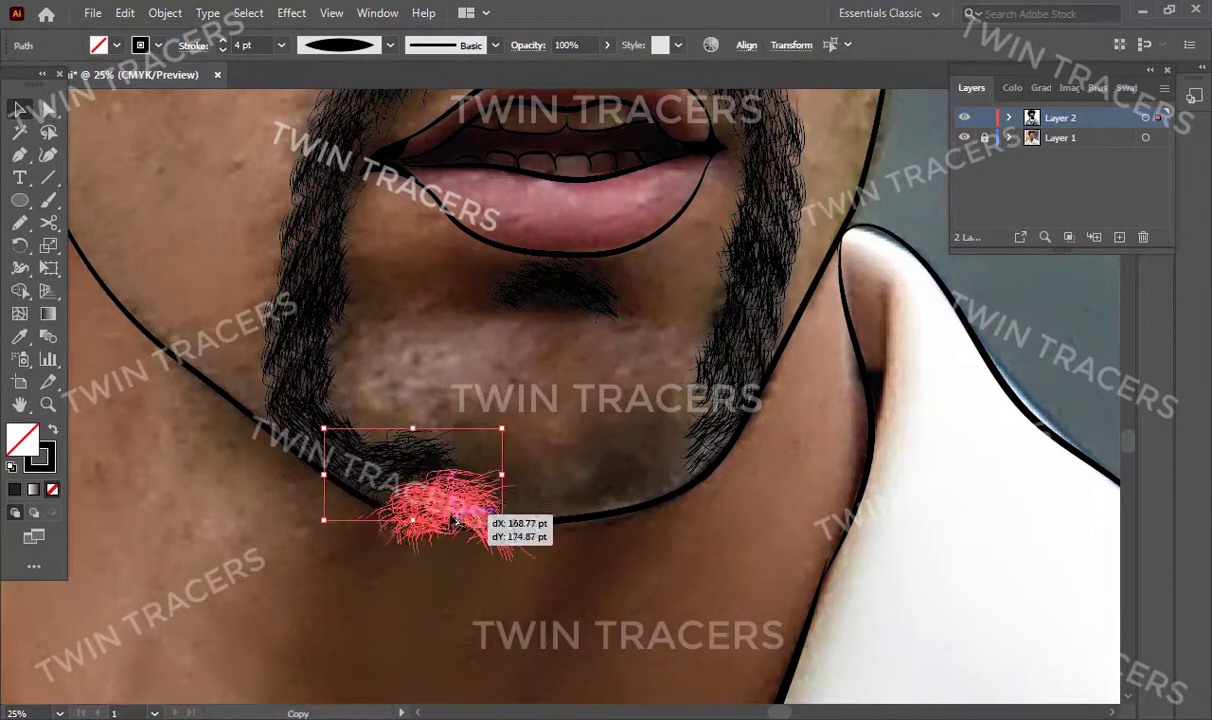
click(558, 552)
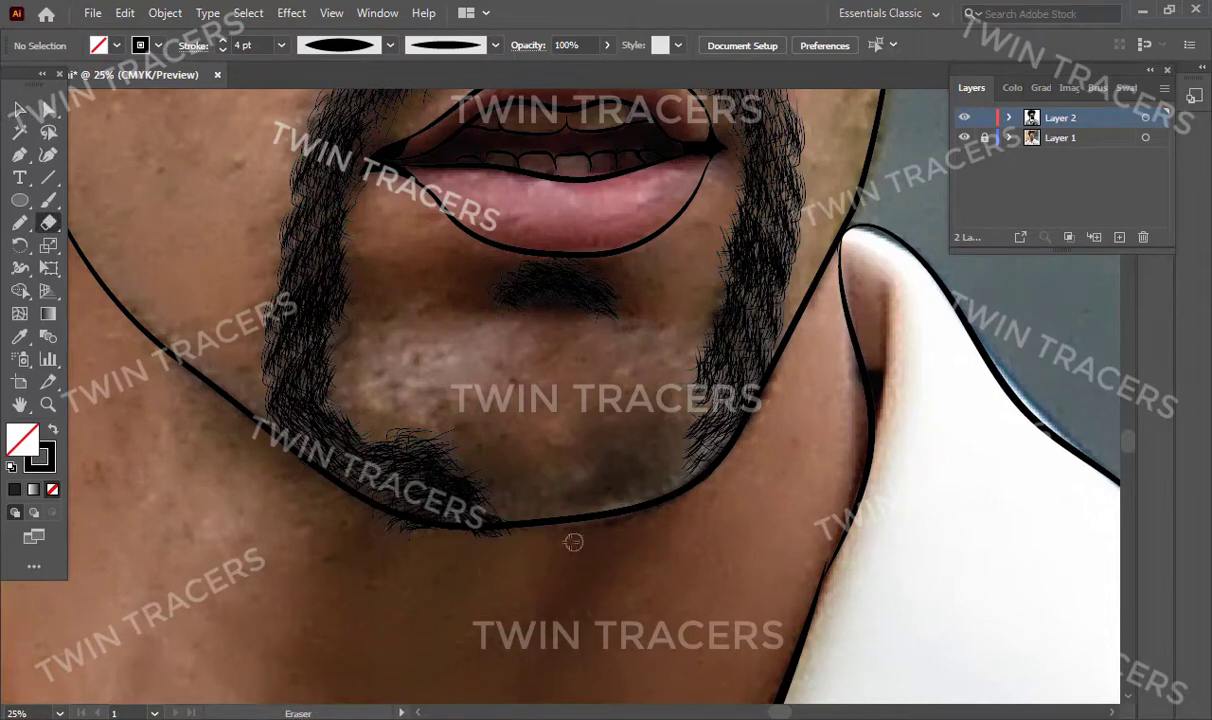
drag(351, 514, 352, 515)
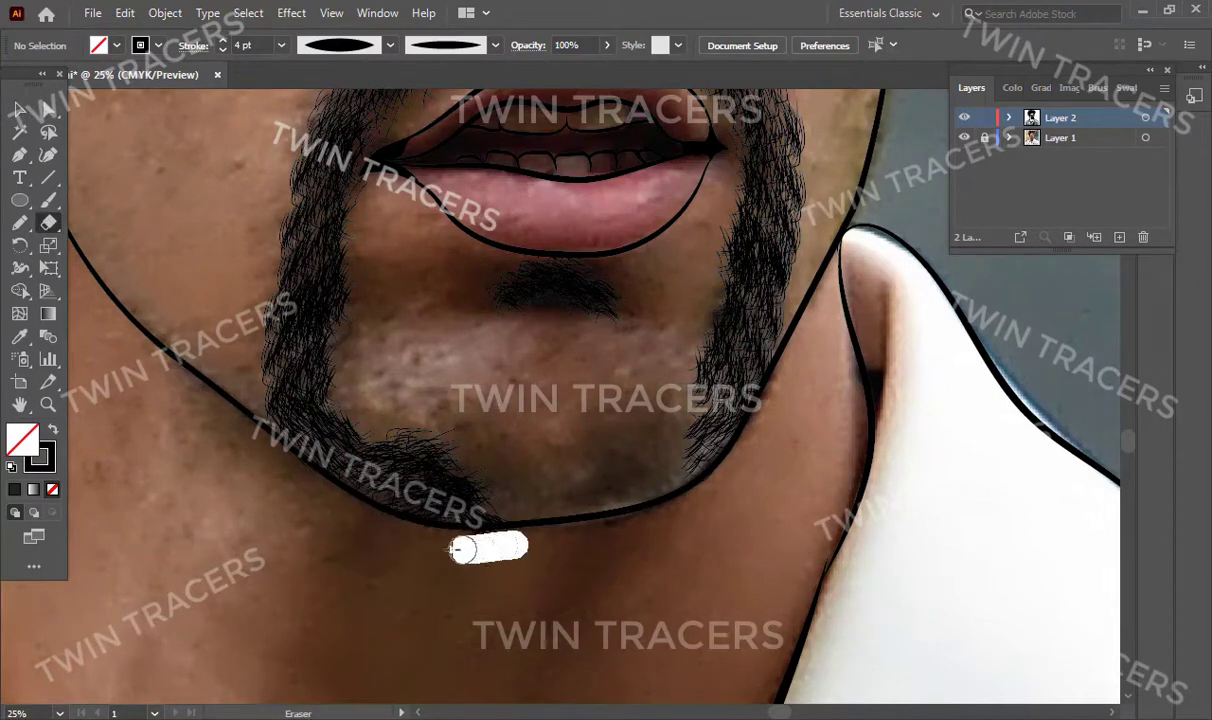
Step: Move a right-jaw stubble cluster under the chin and rotate the left-jaw cluster
drag(720, 381, 636, 468)
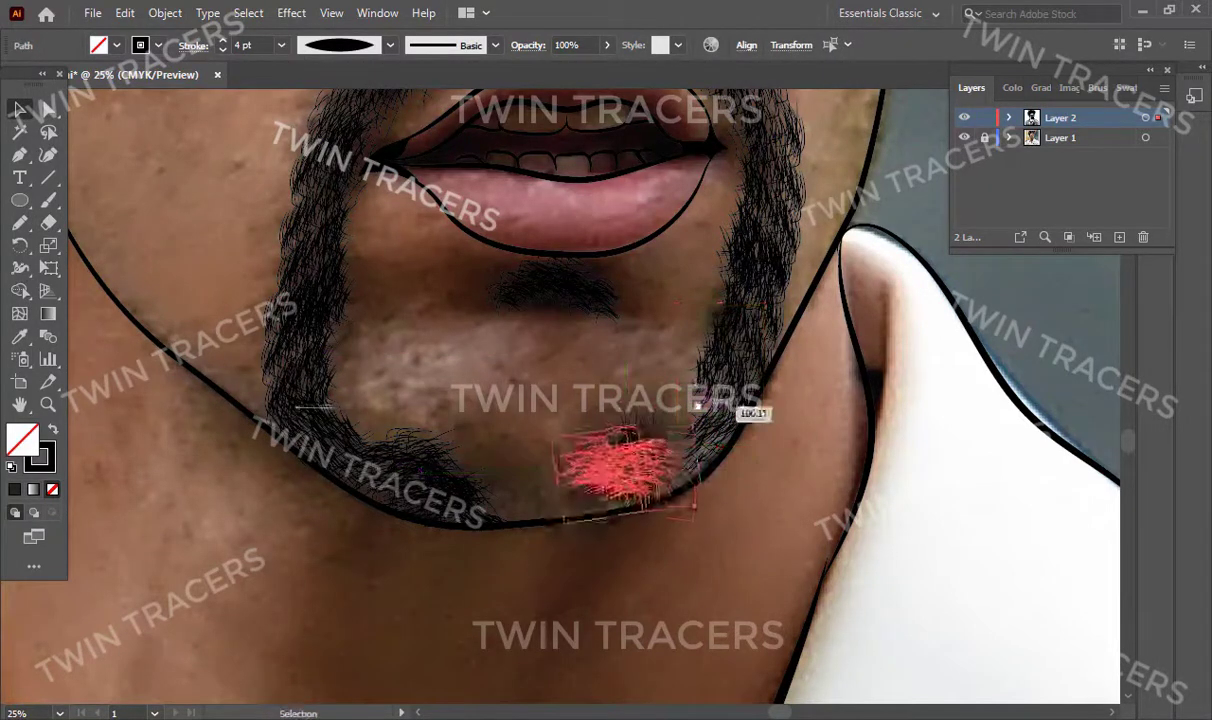
drag(636, 468, 668, 487)
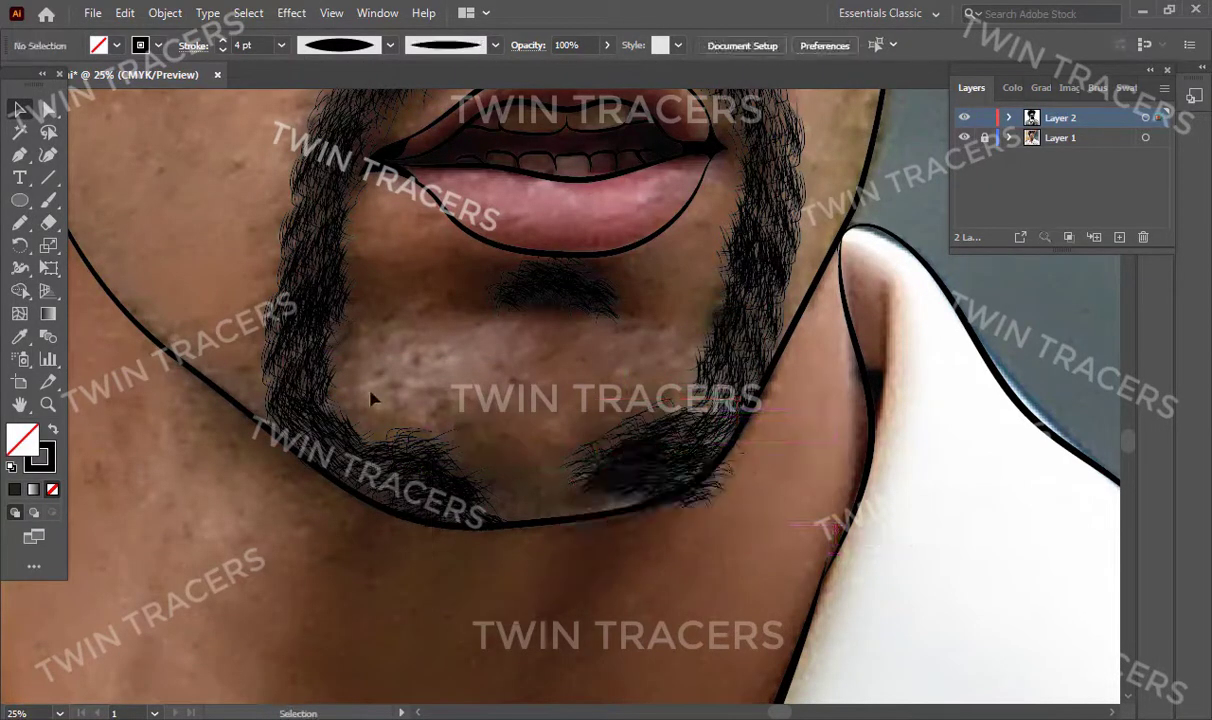
click(330, 400)
drag(300, 432, 289, 533)
click(428, 383)
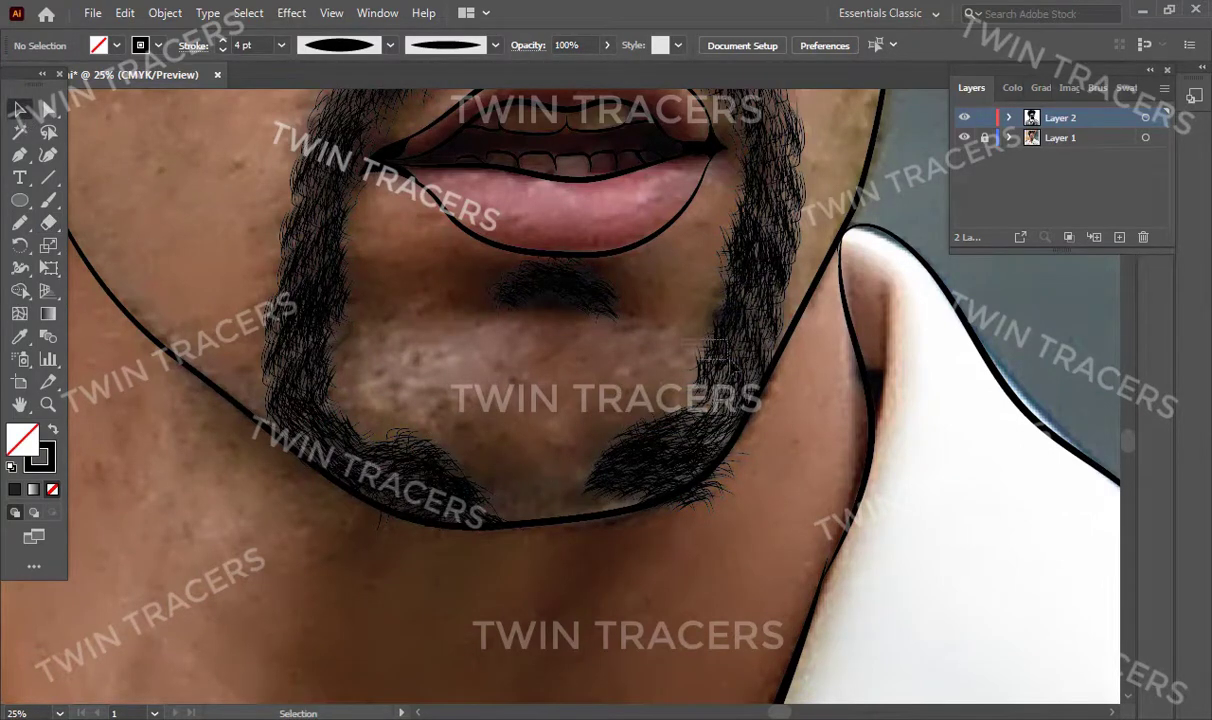
Step: Alt-drag a copy of a hair cluster onto the chin, then rotate and scale it
drag(710, 354, 588, 470)
drag(648, 505, 668, 425)
drag(645, 500, 668, 522)
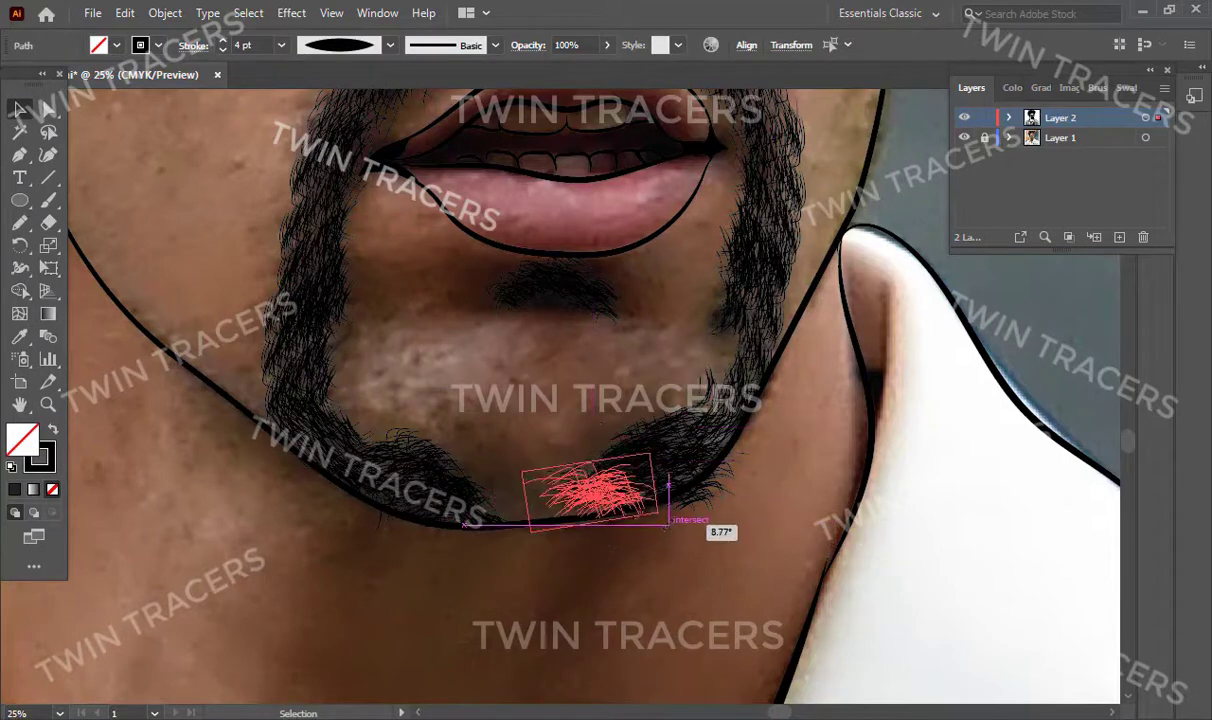
drag(600, 490, 560, 505)
key(ctrl+z)
drag(668, 522, 610, 522)
click(545, 427)
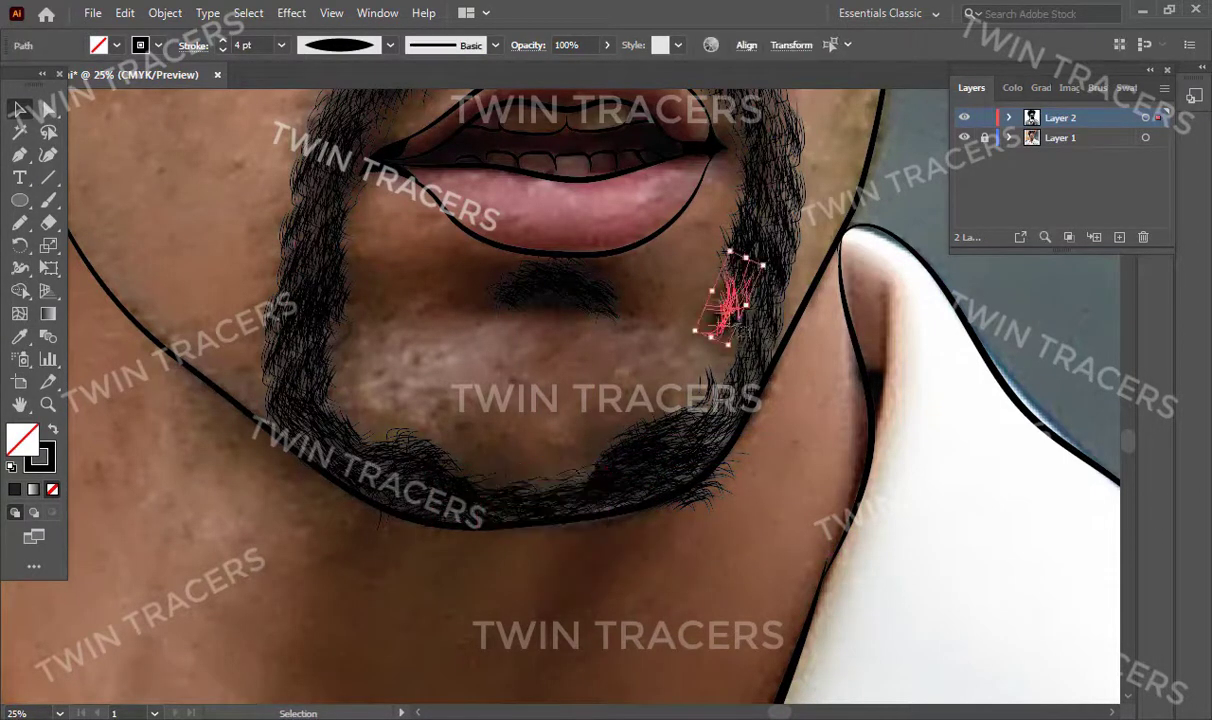
click(594, 374)
Step: Nudge the copied hair tufts into place on the chin, then hide the photo layer to review
click(368, 425)
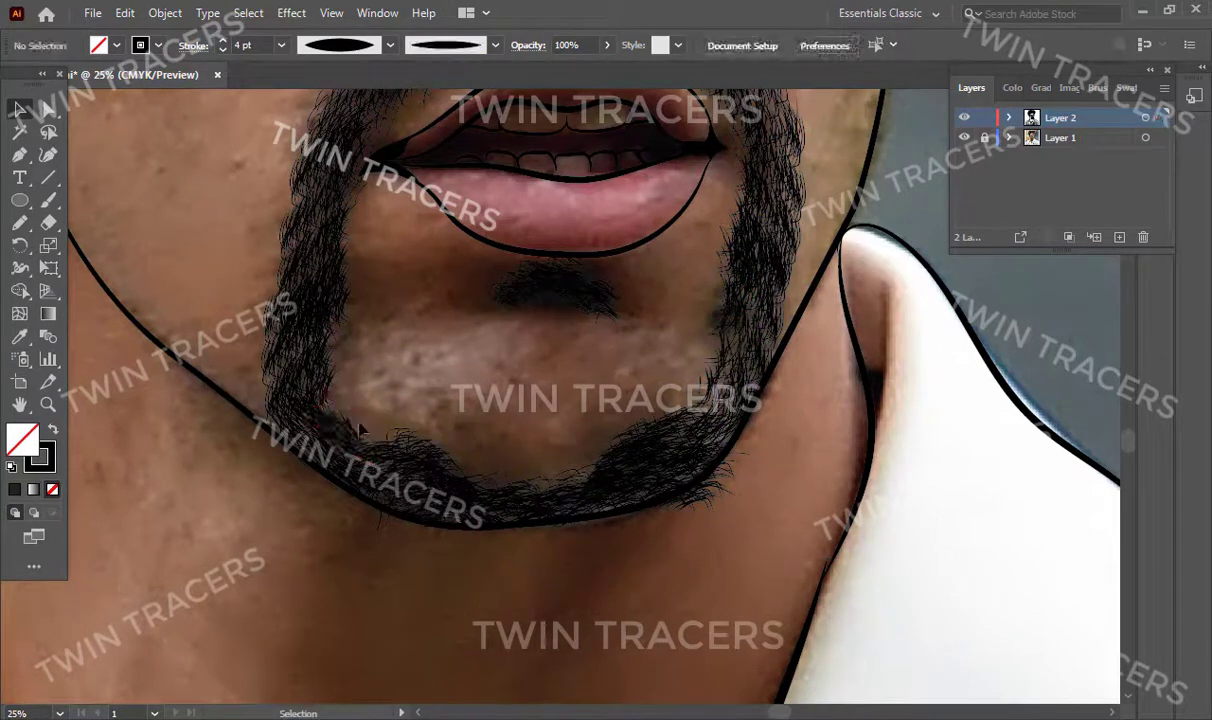
mouse_move(345, 420)
mouse_down()
mouse_move(405, 446)
mouse_move(495, 427)
mouse_move(419, 477)
mouse_move(393, 478)
mouse_move(412, 481)
mouse_up()
click(456, 379)
click(583, 427)
click(449, 454)
click(567, 398)
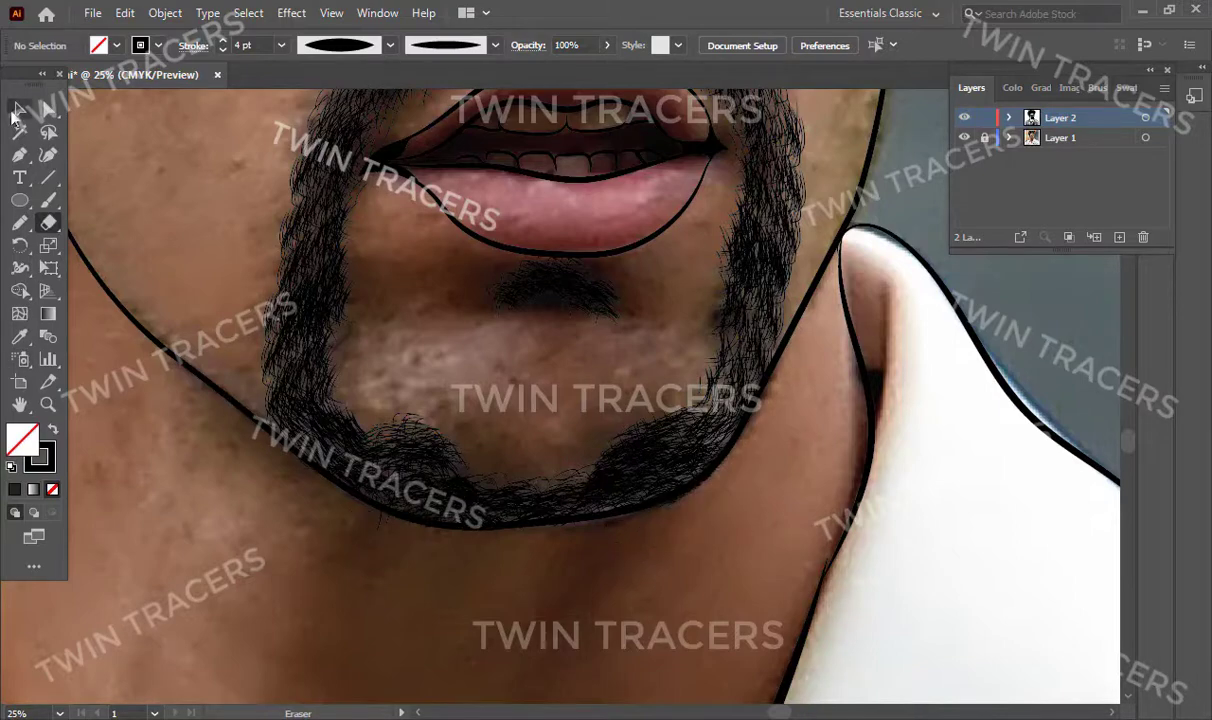
click(964, 137)
key(ctrl+minus)
key(ctrl+minus)
key(ctrl+minus)
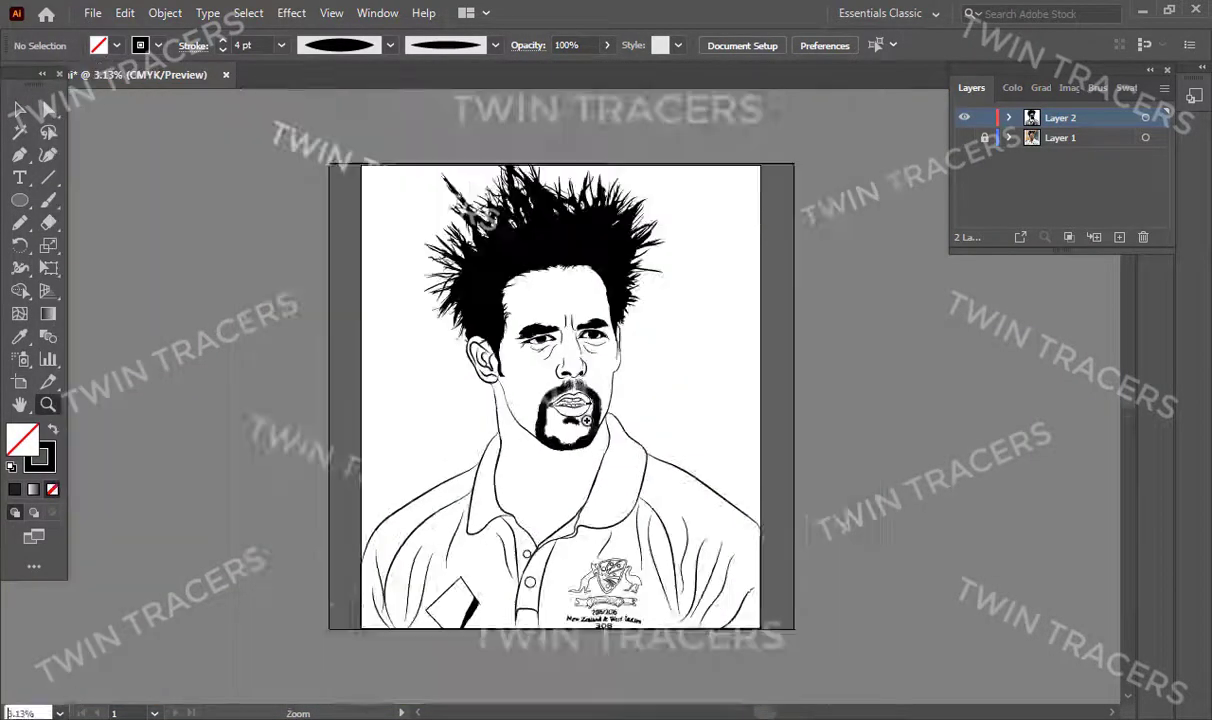
click(603, 390)
Step: Marquee-select the lower beard hairs and zoom in on the jawline
key(v)
drag(454, 292, 633, 457)
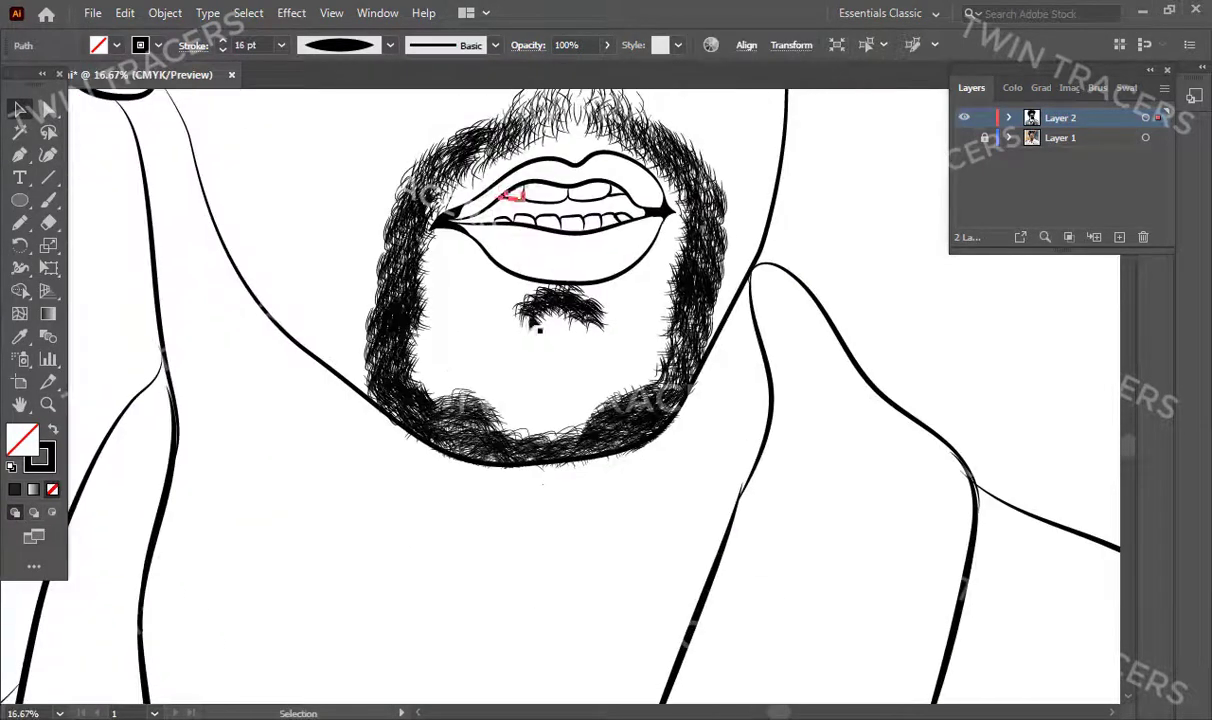
drag(666, 500, 664, 502)
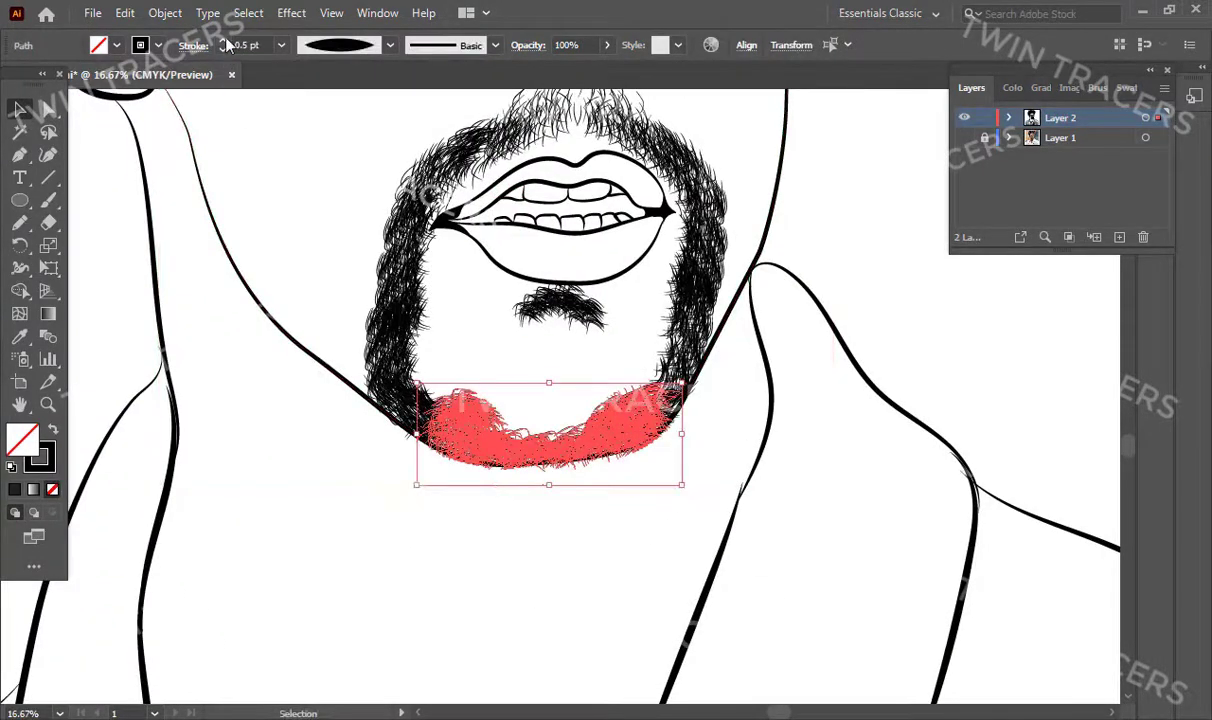
right_click(452, 401)
key(Escape)
click(824, 280)
ctrl+click(598, 517)
Step: Erase the stray beard strokes below the jawline, then zoom back in on the neck
key(shift+e)
drag(480, 359, 573, 362)
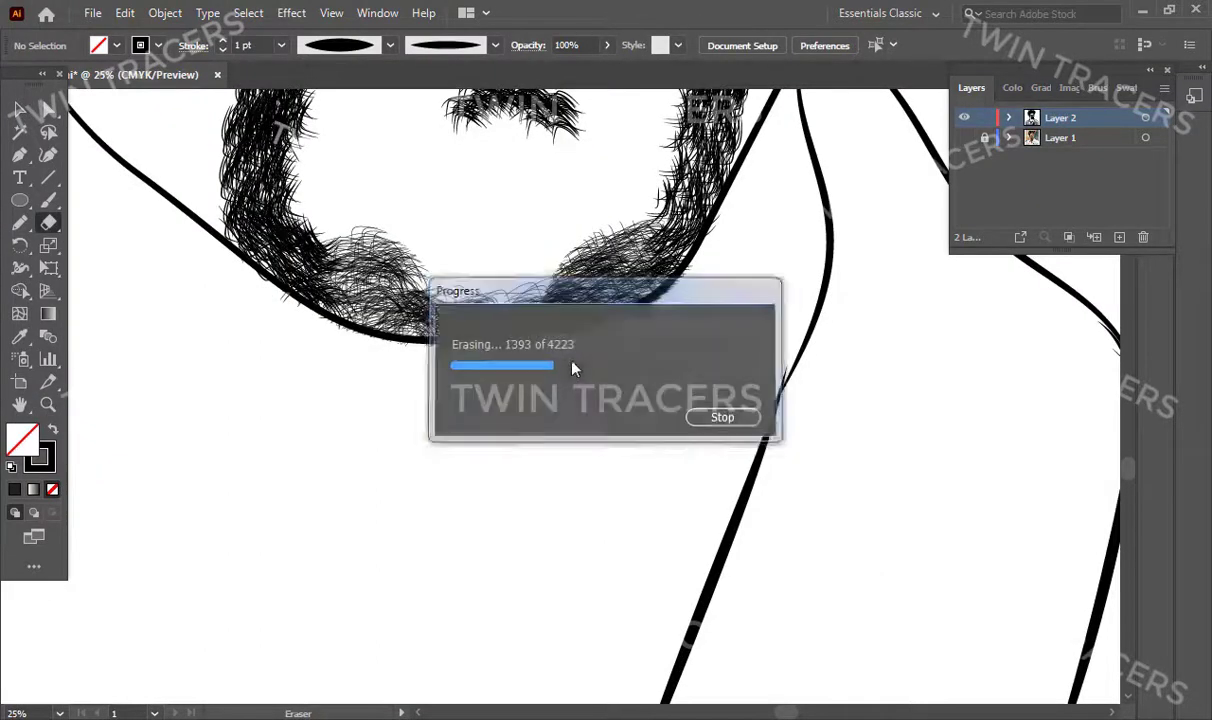
drag(687, 290, 595, 318)
key(v)
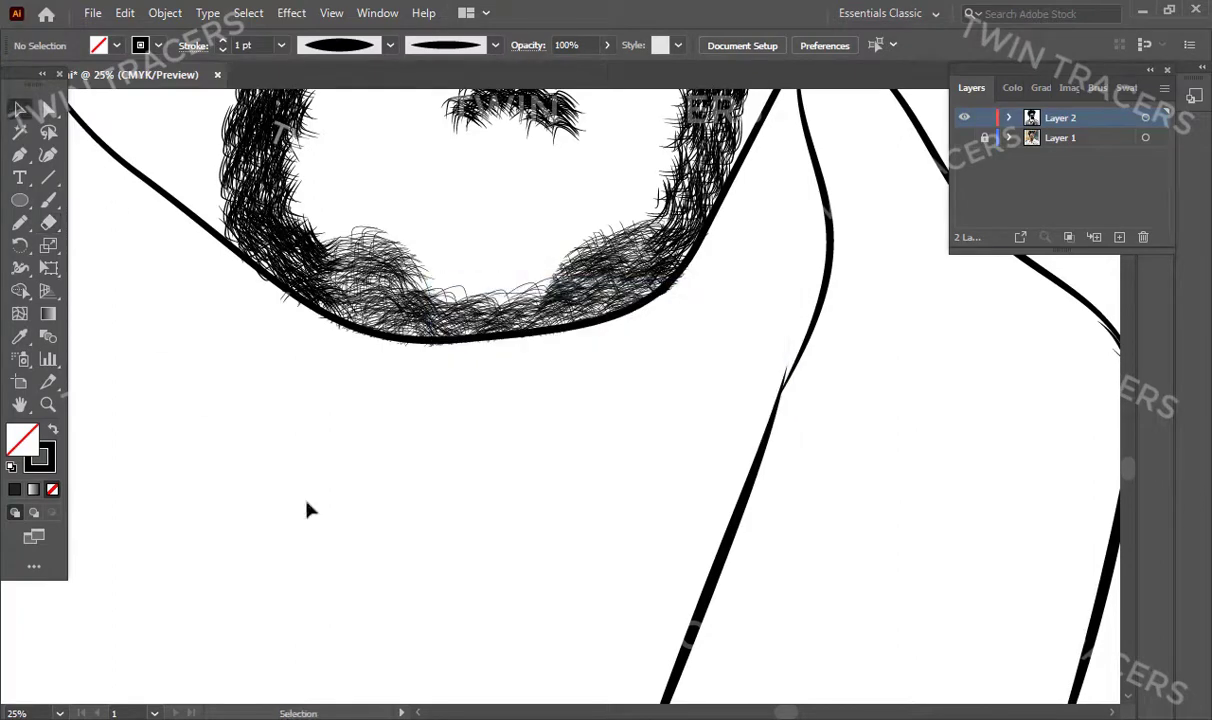
key(ctrl+minus)
key(ctrl+minus)
key(ctrl+minus)
key(ctrl+plus)
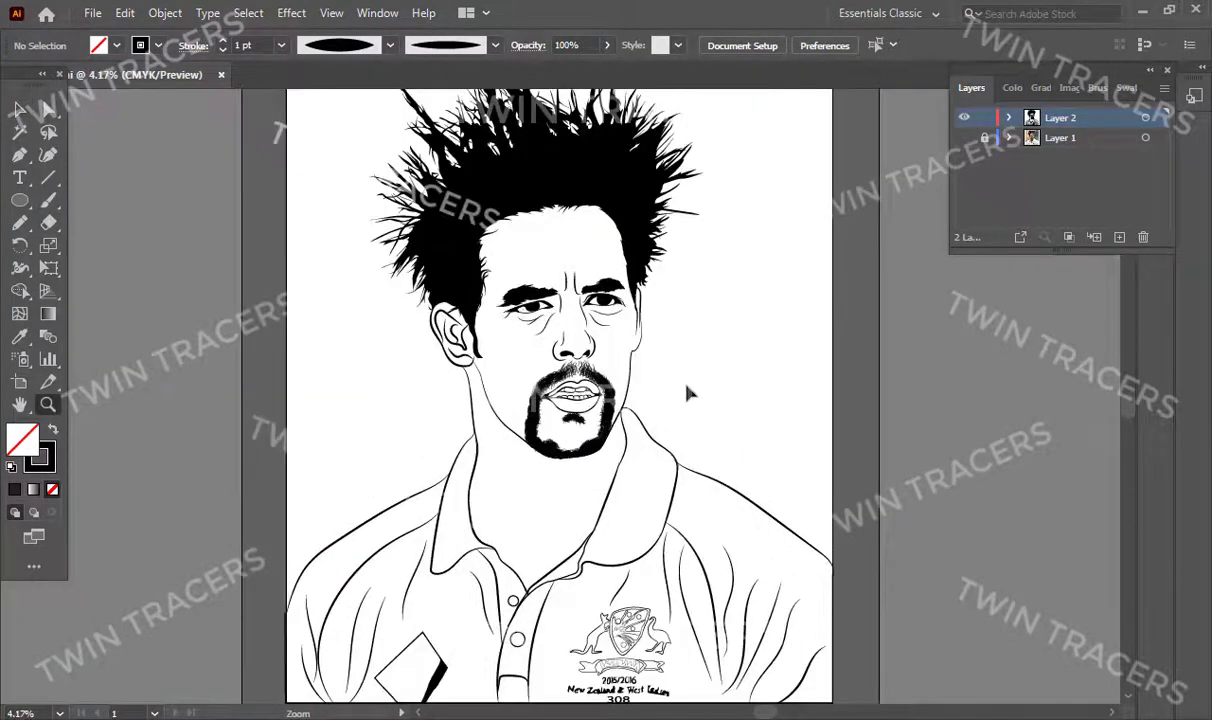
key(ctrl+plus)
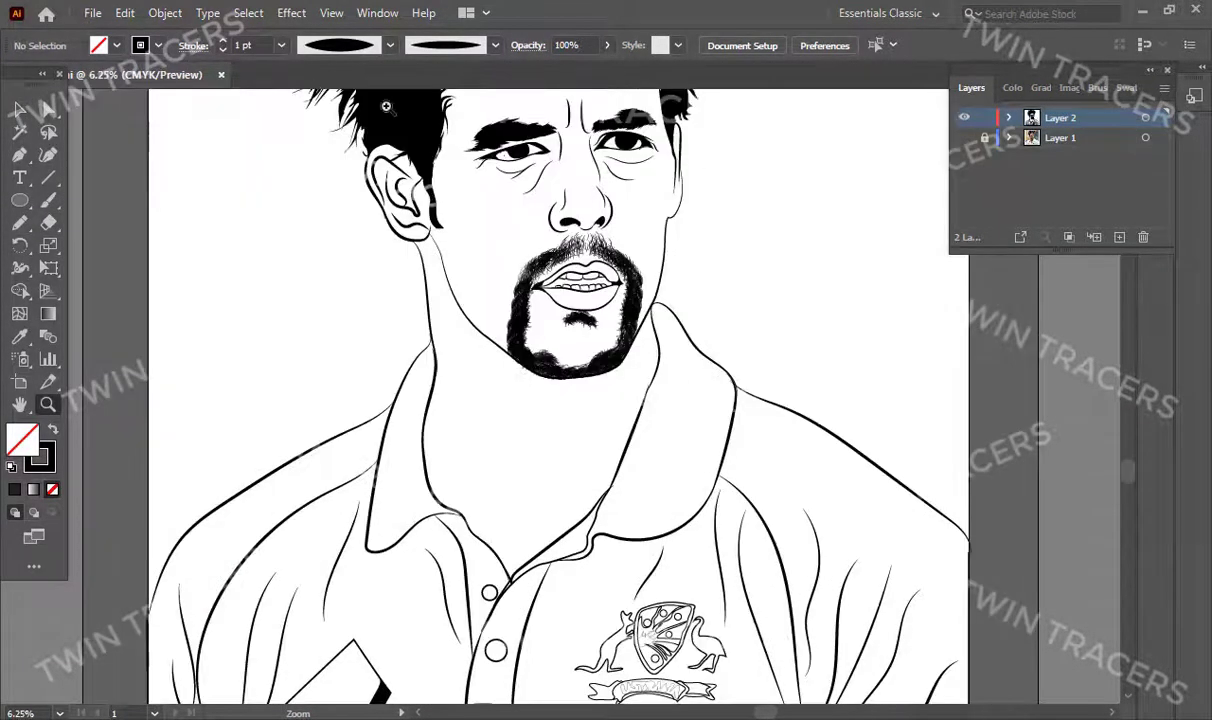
key(ctrl+plus)
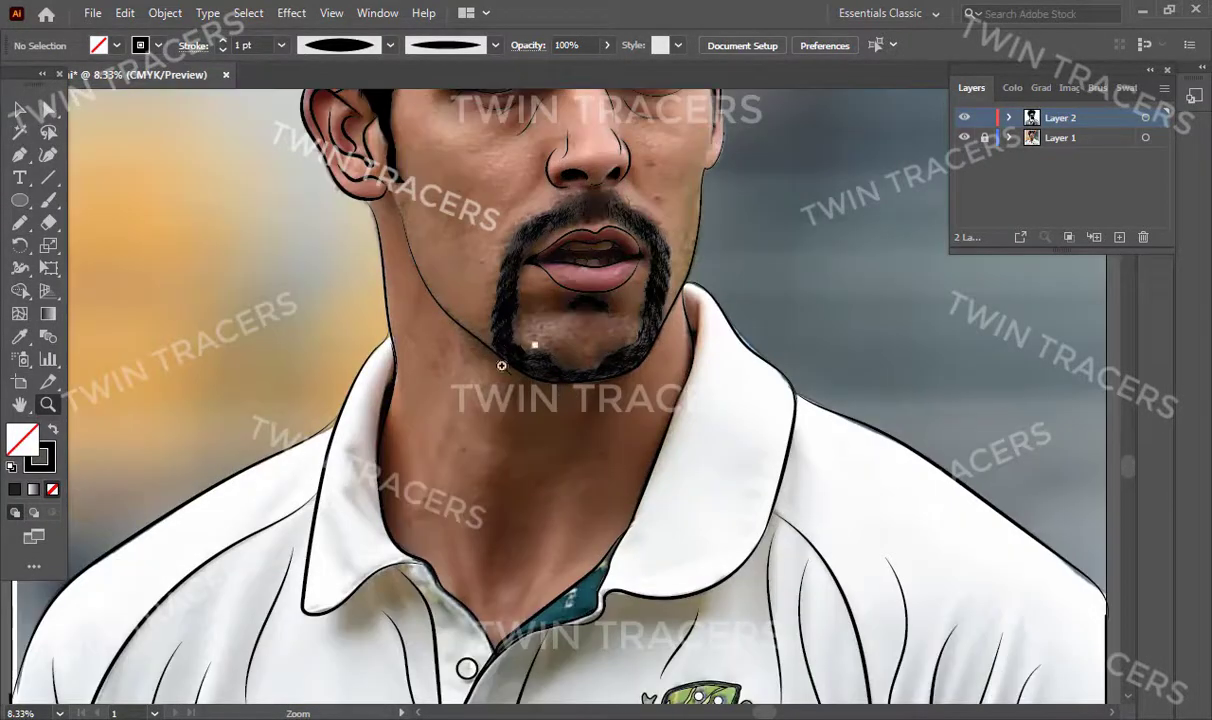
Step: Brush two neck tendon lines below the jaw, setting the stroke weight to 4 pt
key(b)
drag(412, 421, 464, 578)
key(v)
click(222, 40)
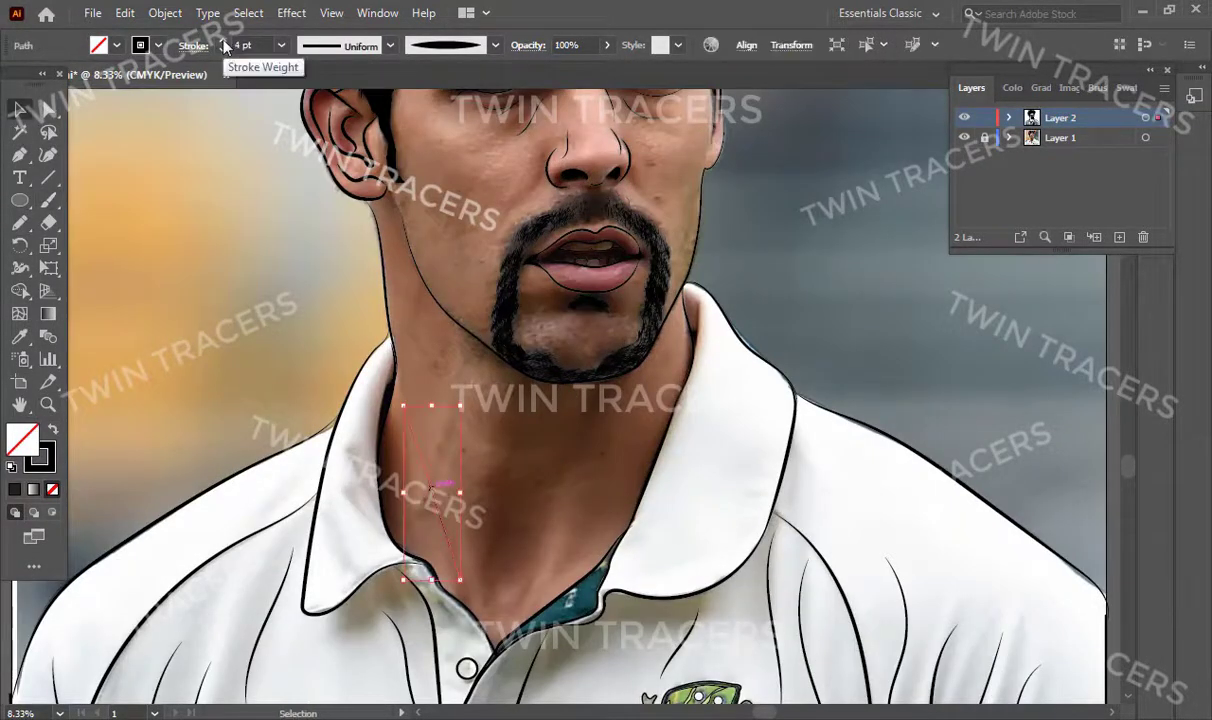
key(b)
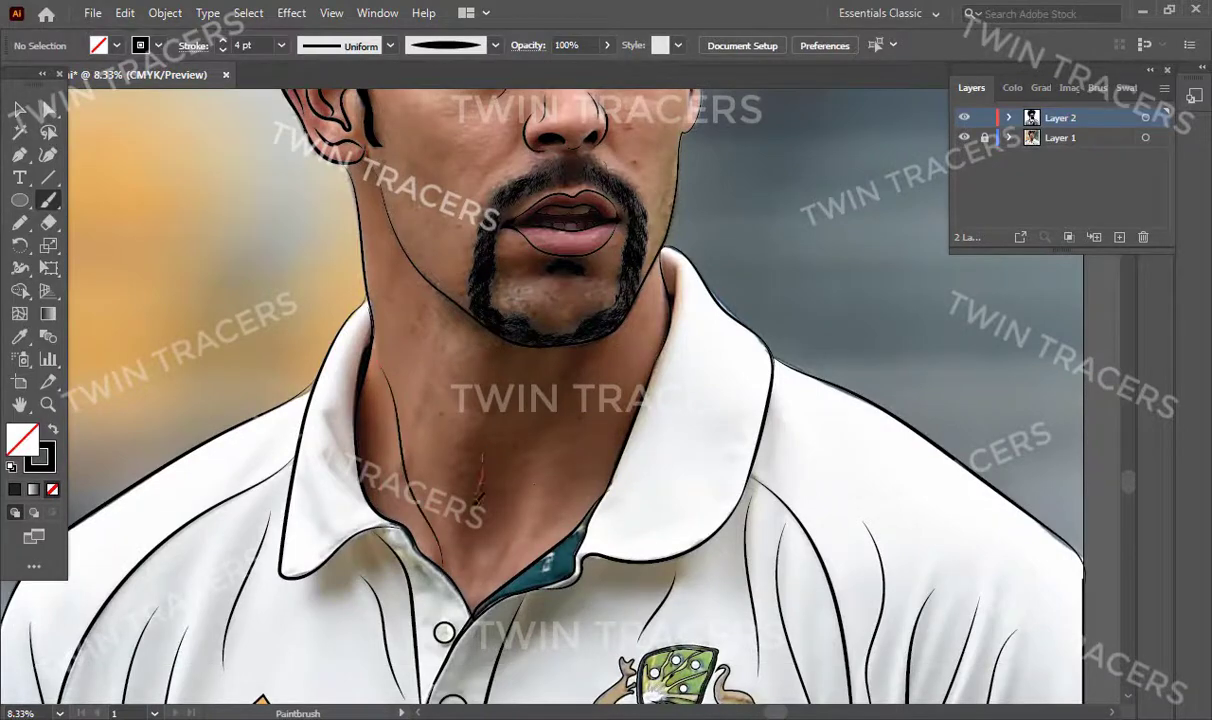
drag(518, 483, 507, 550)
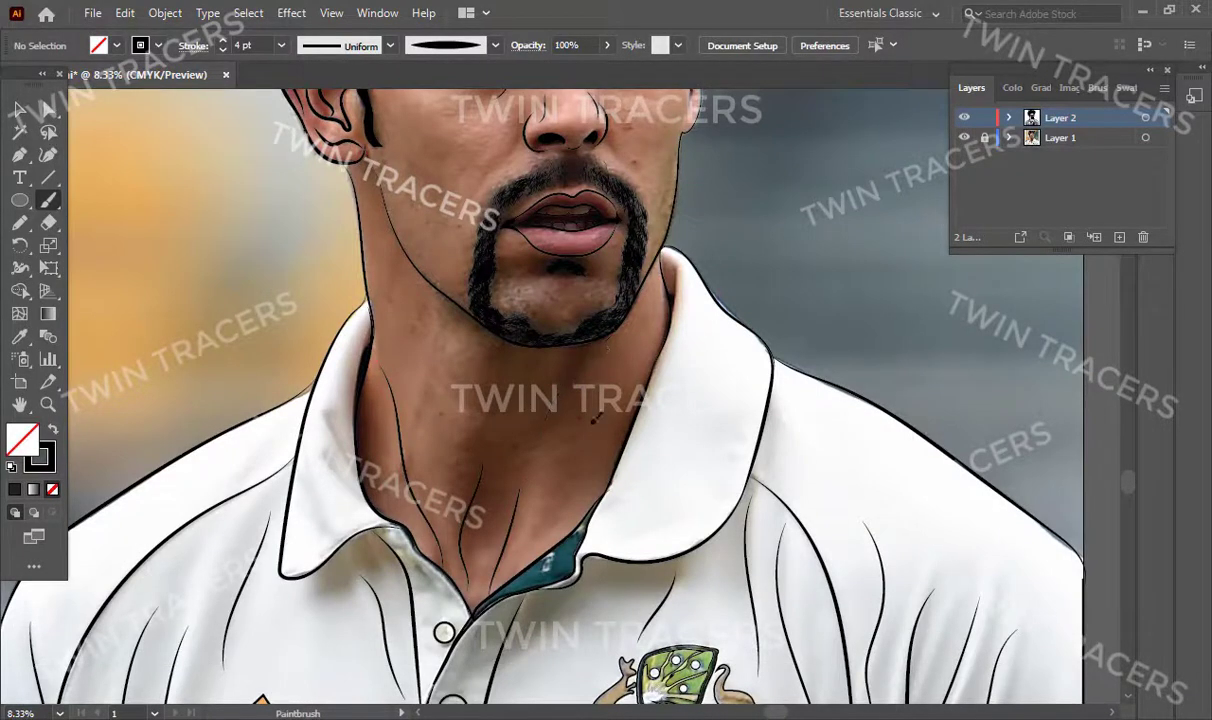
Step: Hide the photo reference layer and zoom out to review the neck lines
key(v)
click(964, 137)
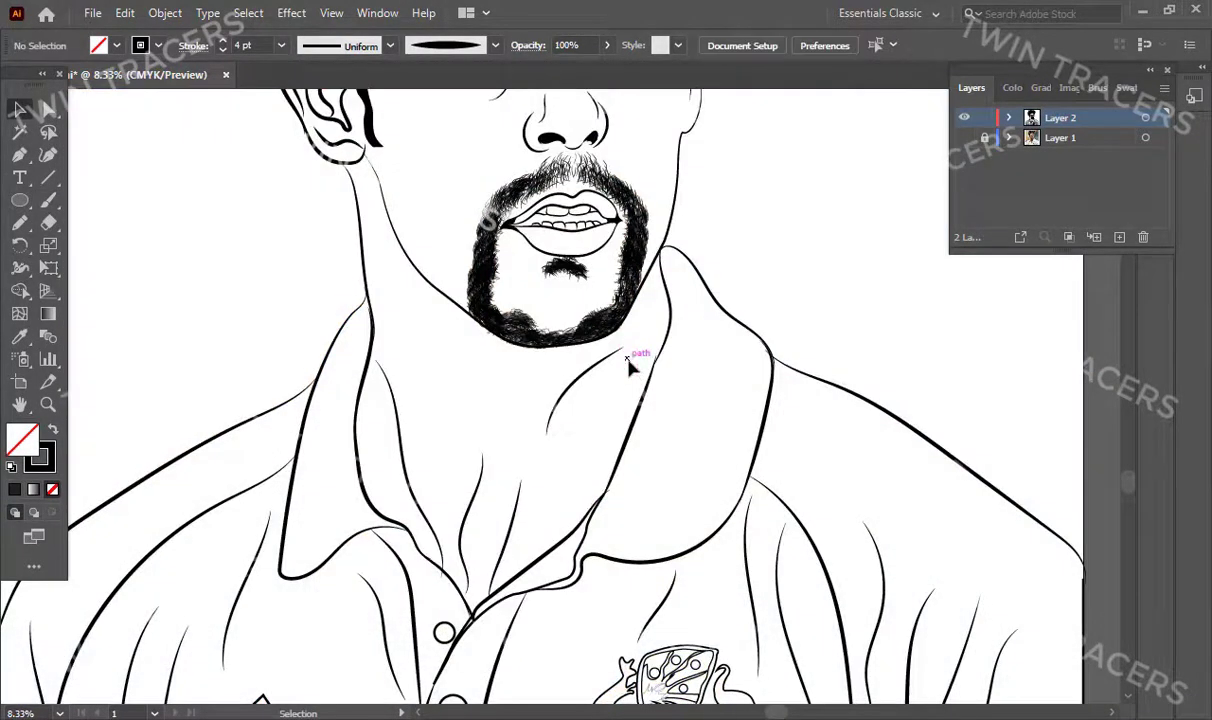
key(z)
alt+click(589, 452)
alt+click(556, 431)
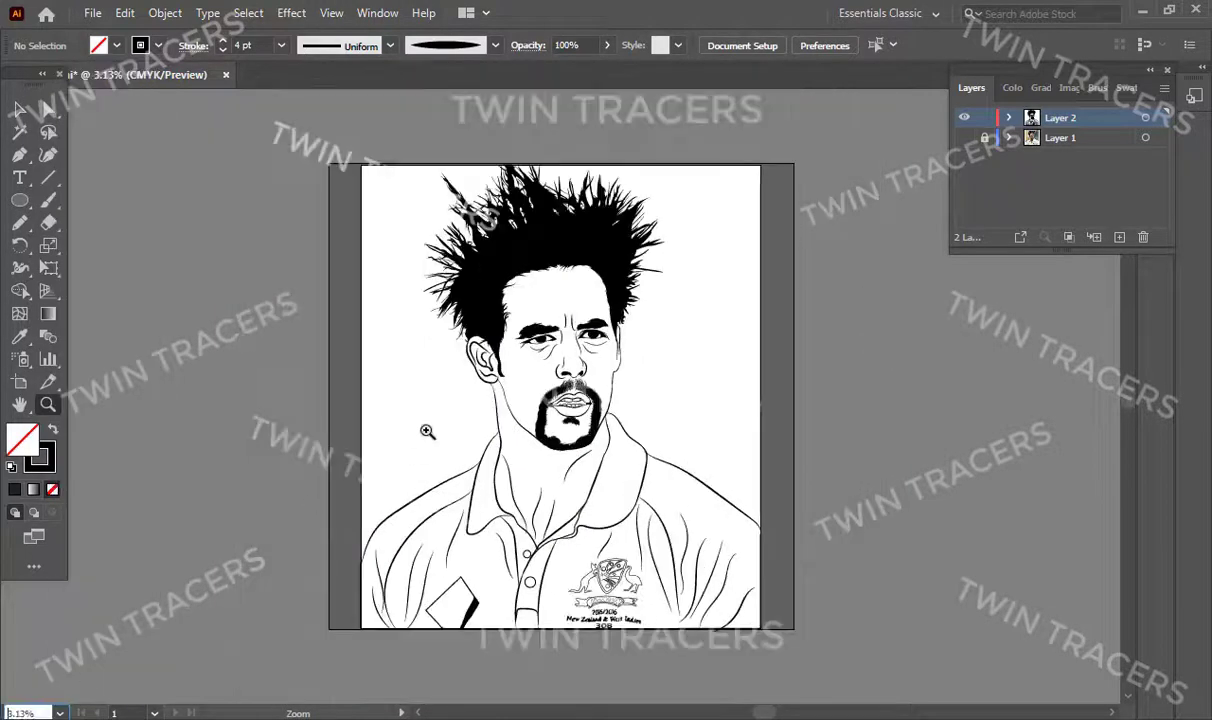
click(576, 461)
key(v)
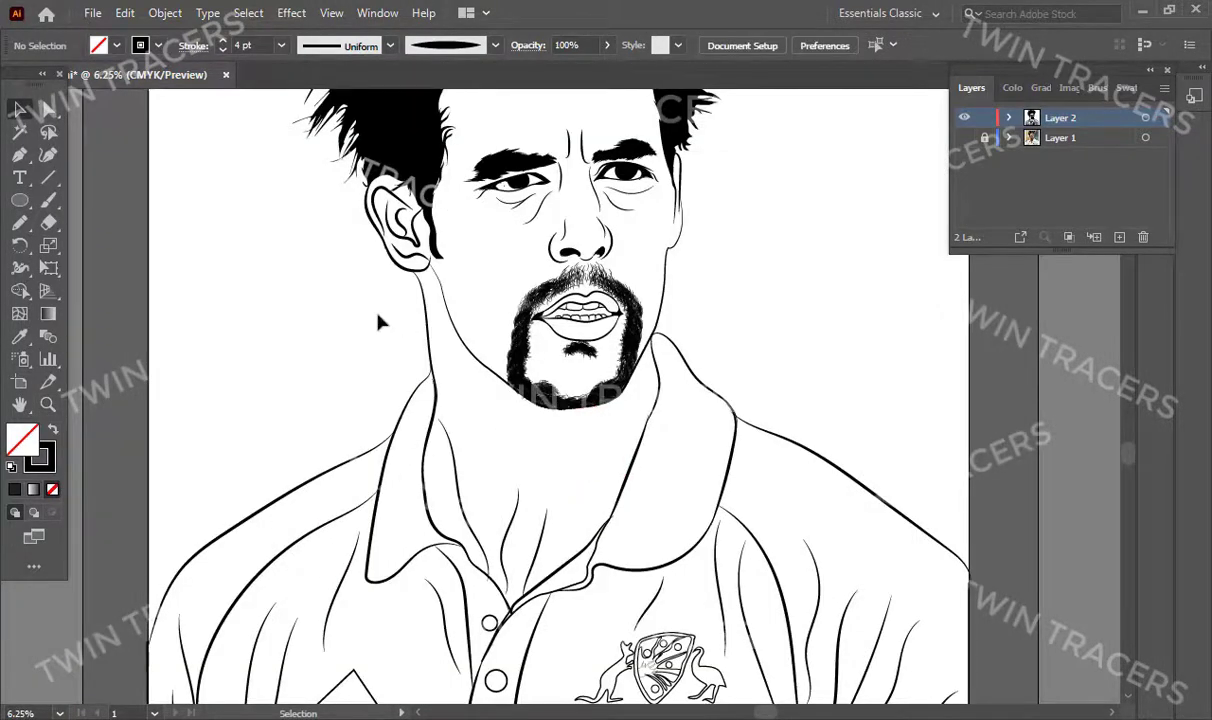